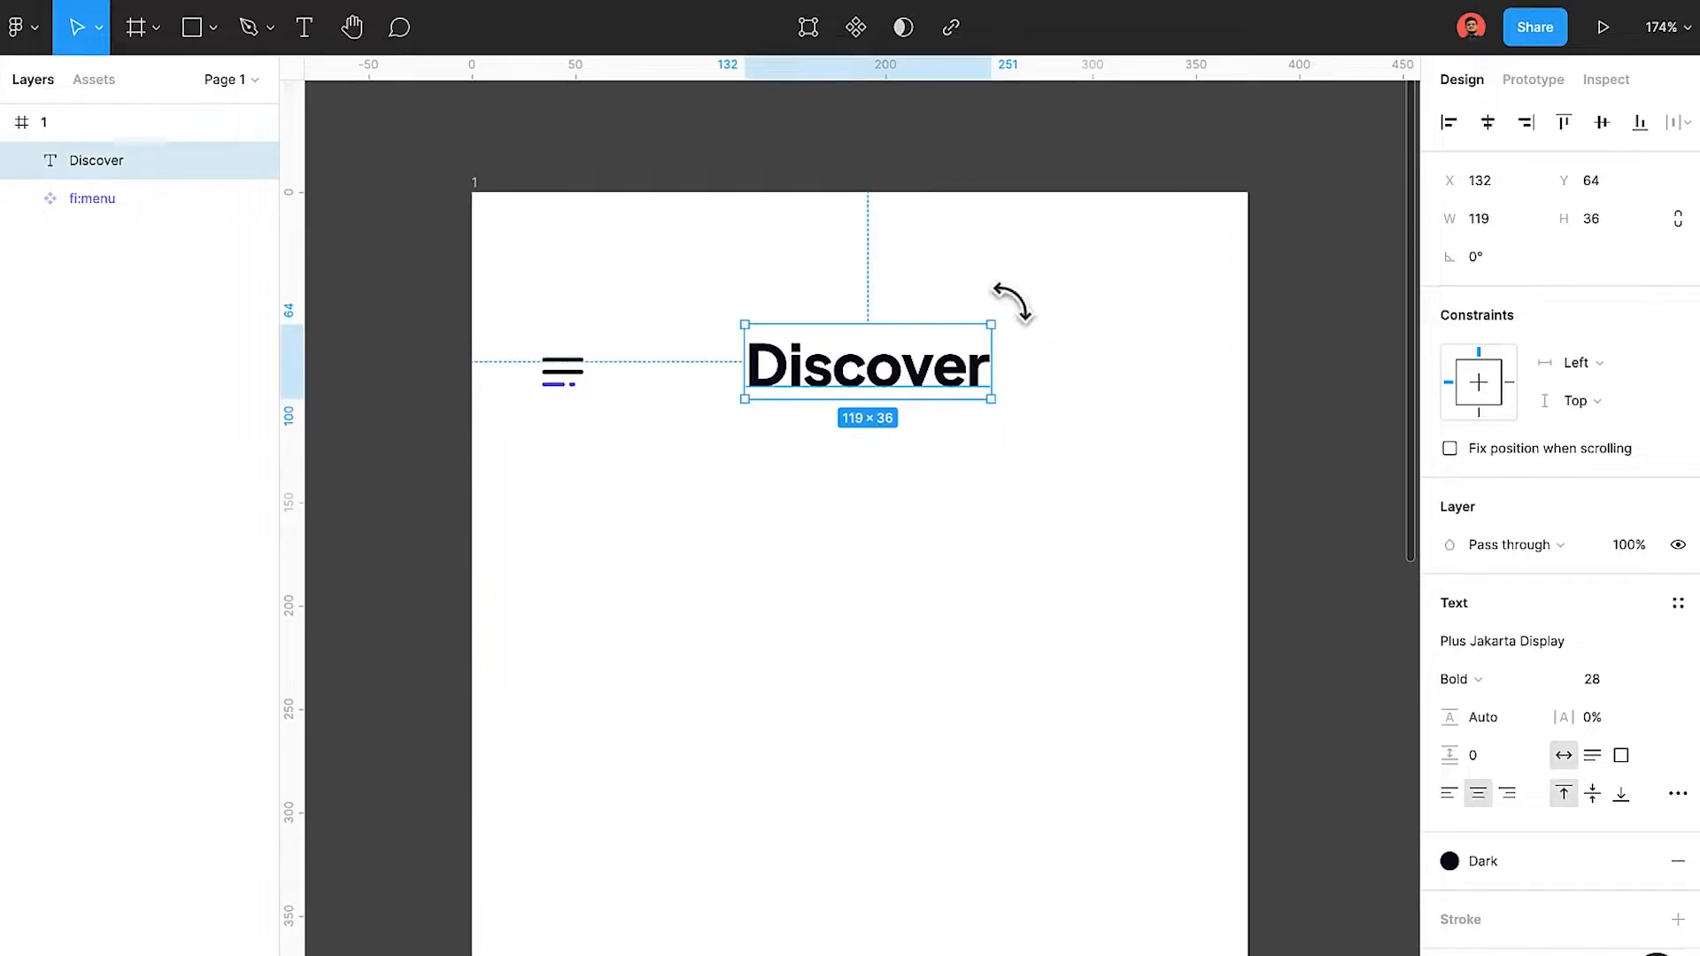
Move the Discover heading down to Y 71.
click(1089, 459)
click(940, 371)
key(Down)
key(Down)
key(Down)
key(Down)
key(Down)
key(Down)
key(Down)
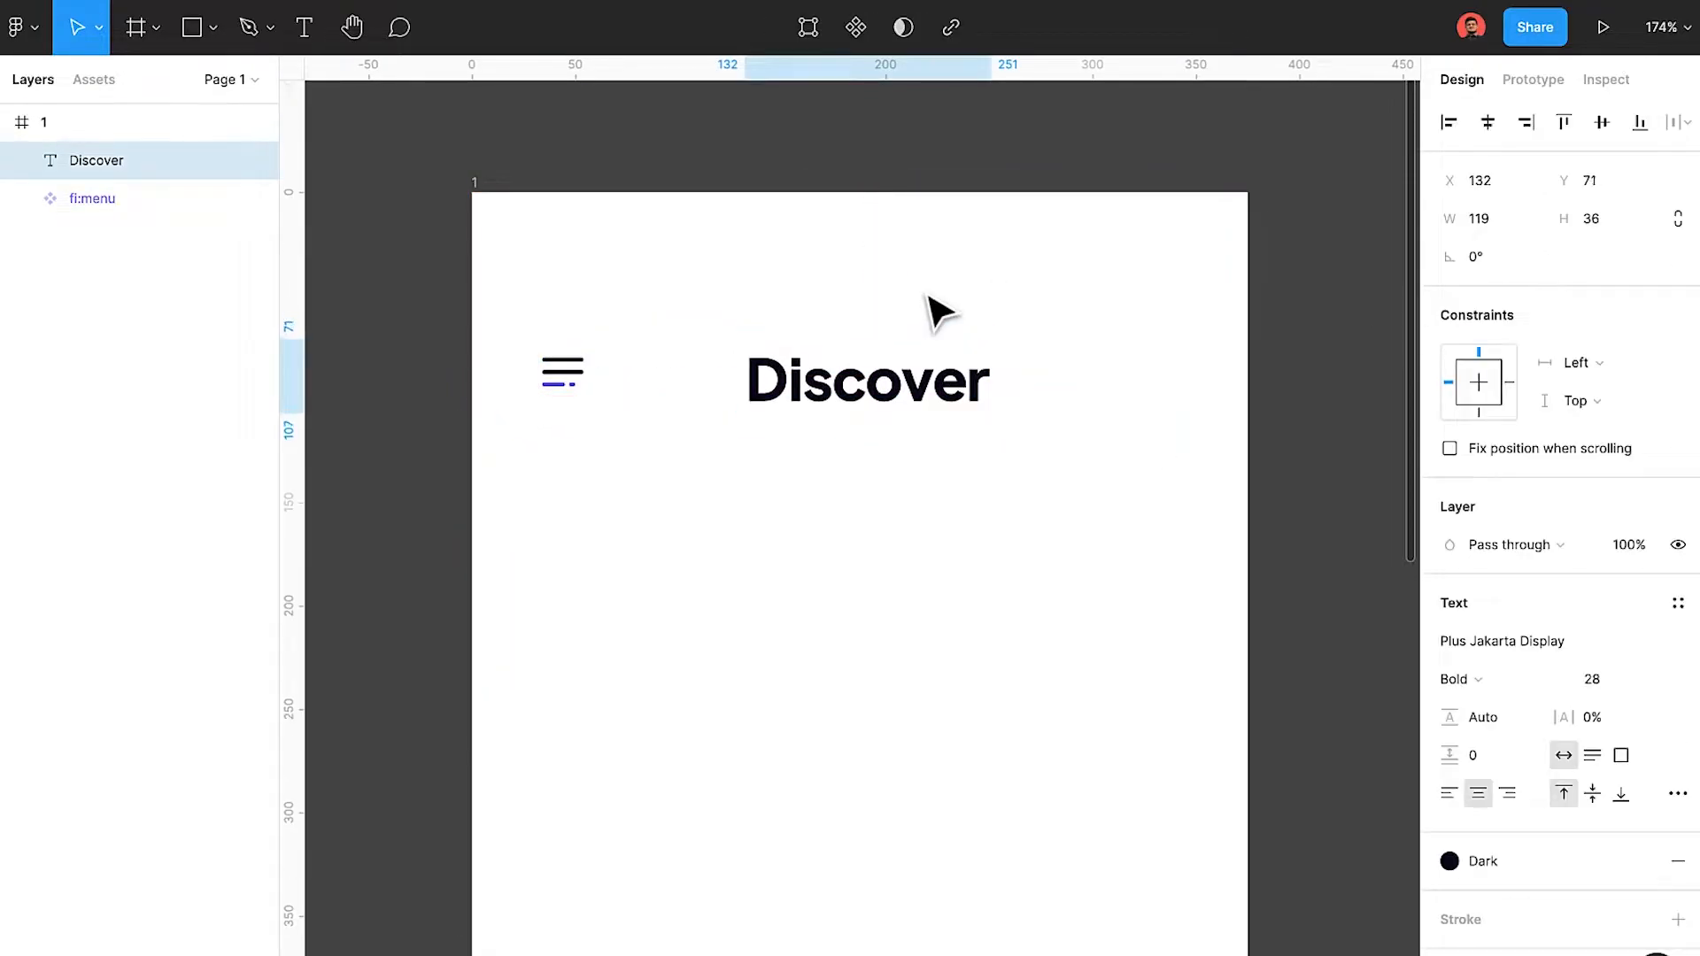
Align the Discover heading and the menu icon to a common vertical centre.
shift+click(561, 374)
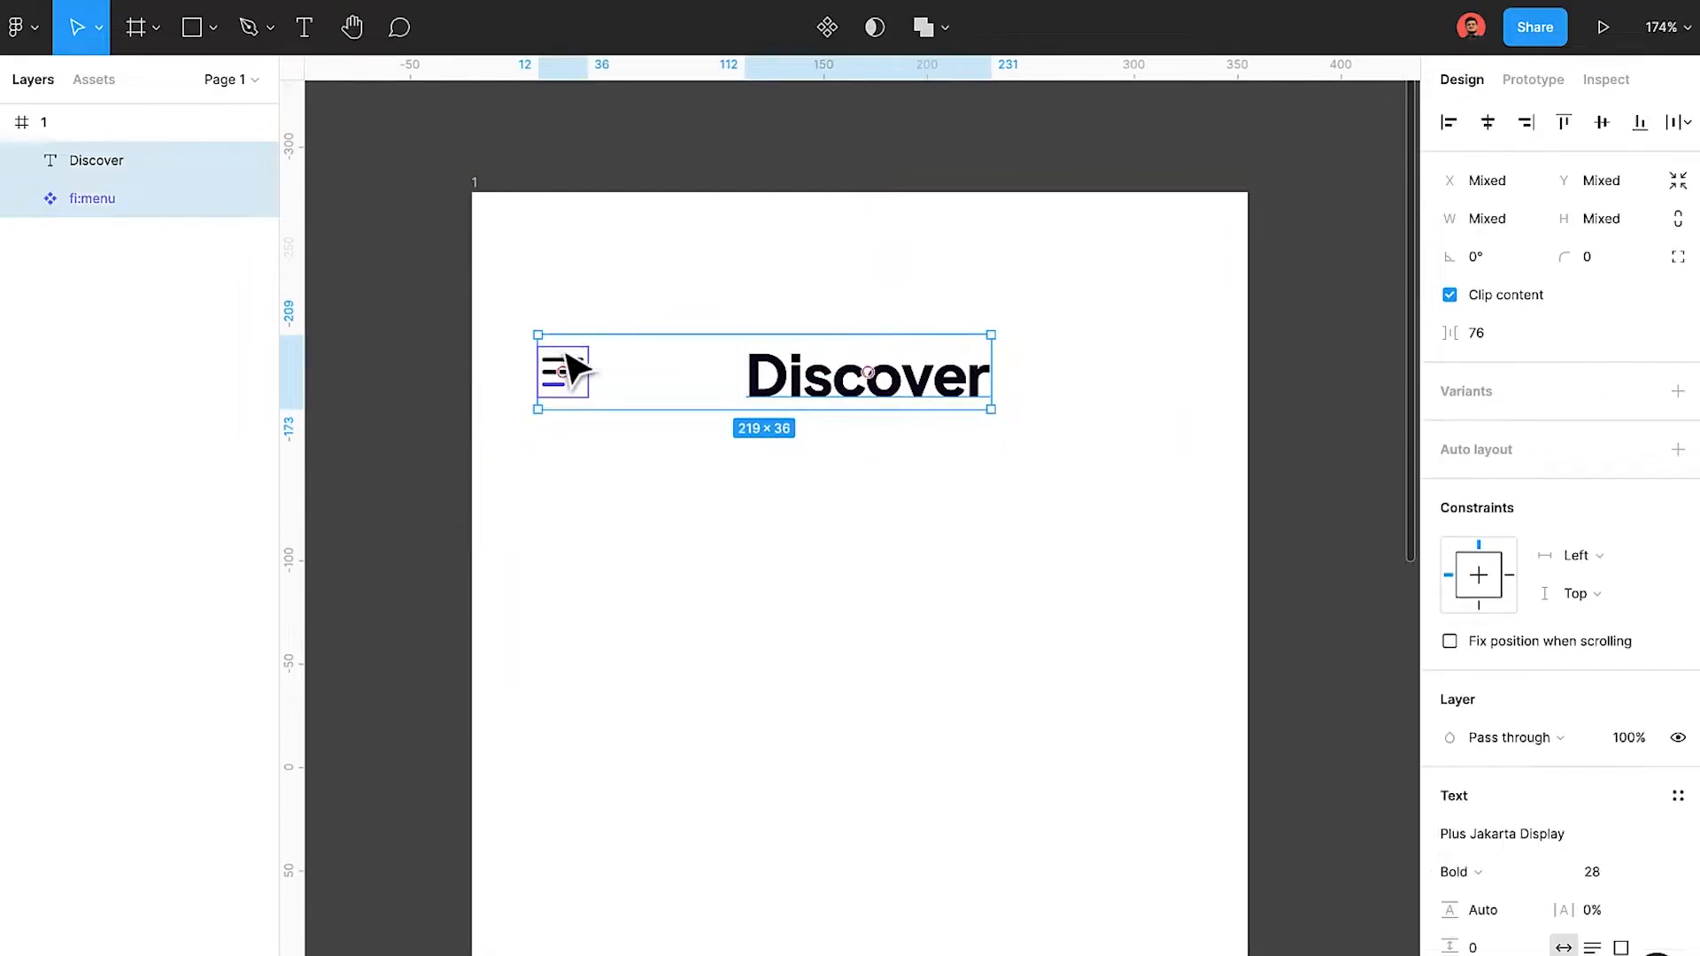
click(1117, 380)
click(940, 372)
shift+click(561, 372)
Nudge the heading and menu icon together up by about 6 px.
drag(1160, 527, 549, 292)
key(Down)
key(Down)
key(Up)
key(Up)
key(Up)
key(Up)
key(Up)
key(Up)
key(Up)
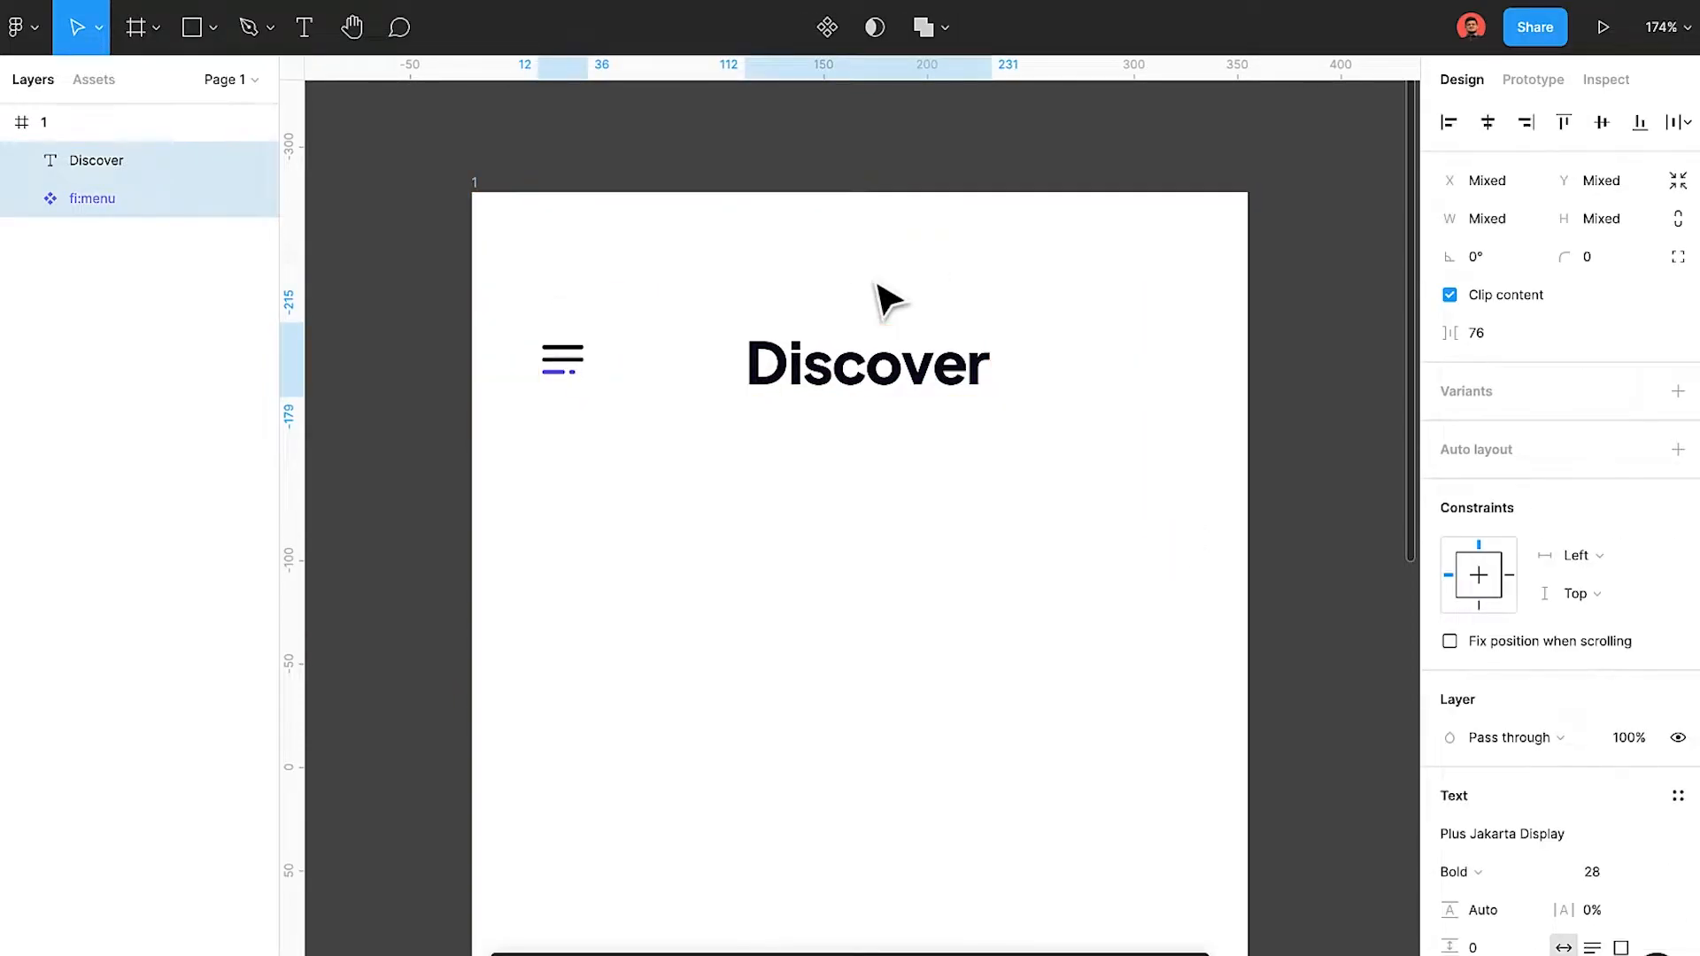
click(975, 471)
Draw an open zigzag line with the Pen tool beneath the Discover heading, about 112 px wide and 5.5 px high.
scroll(850, 423, up, 3)
scroll(794, 436, up, 2)
key(p)
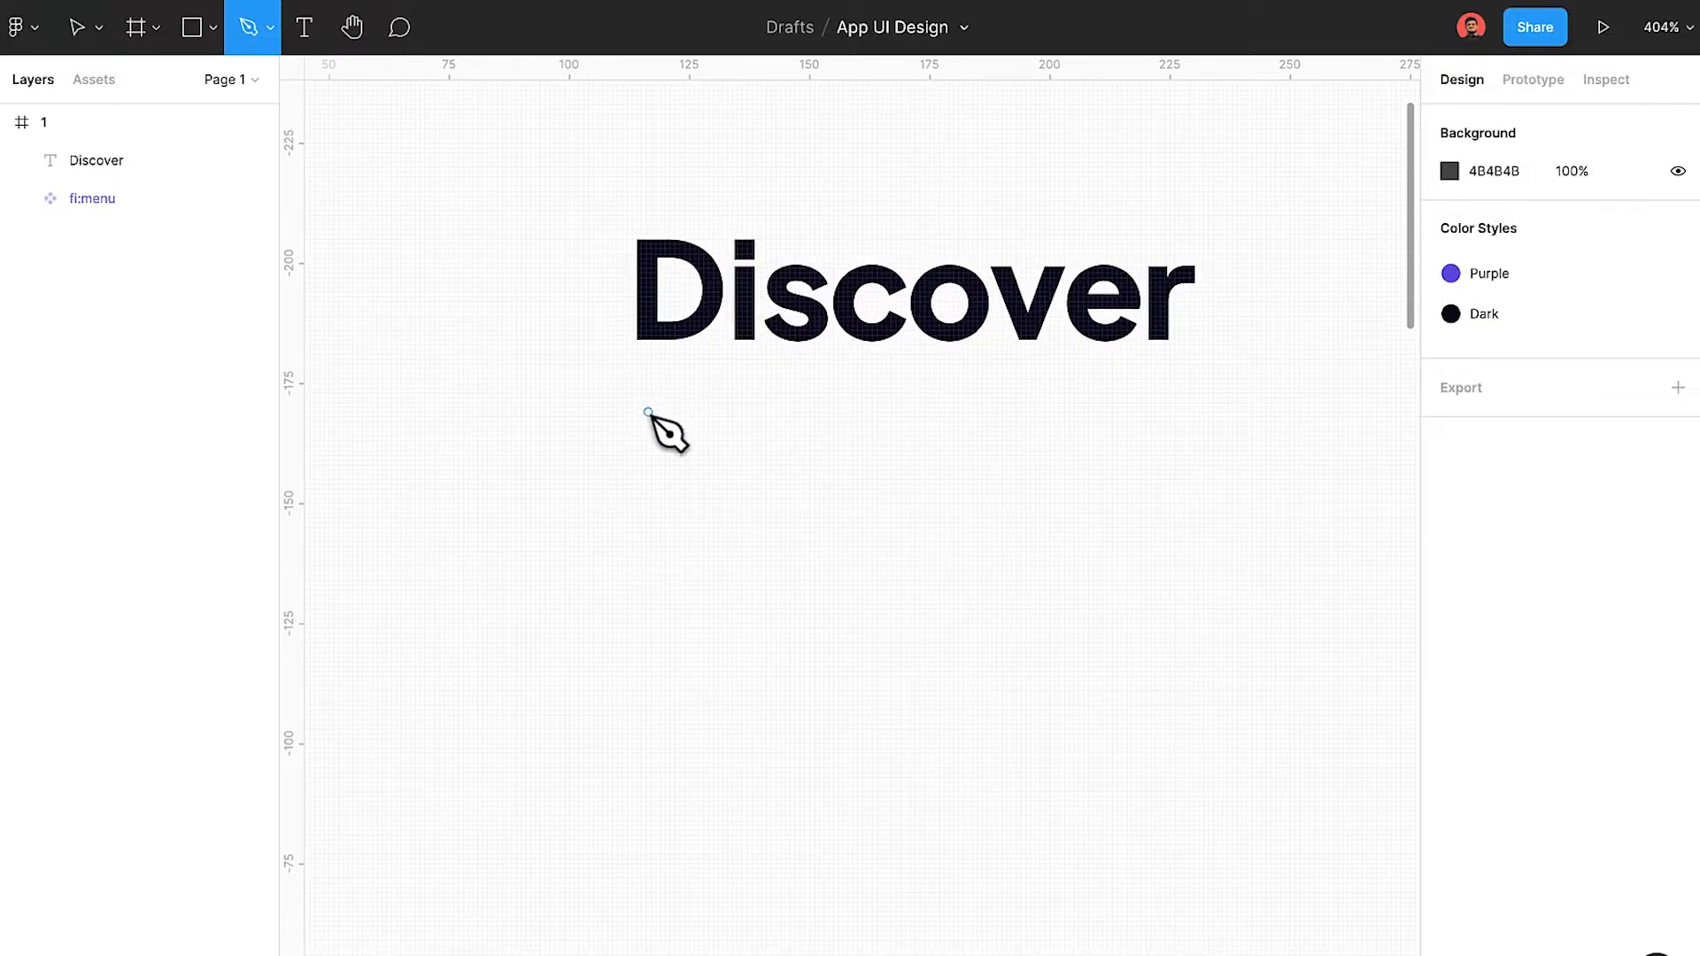
click(643, 422)
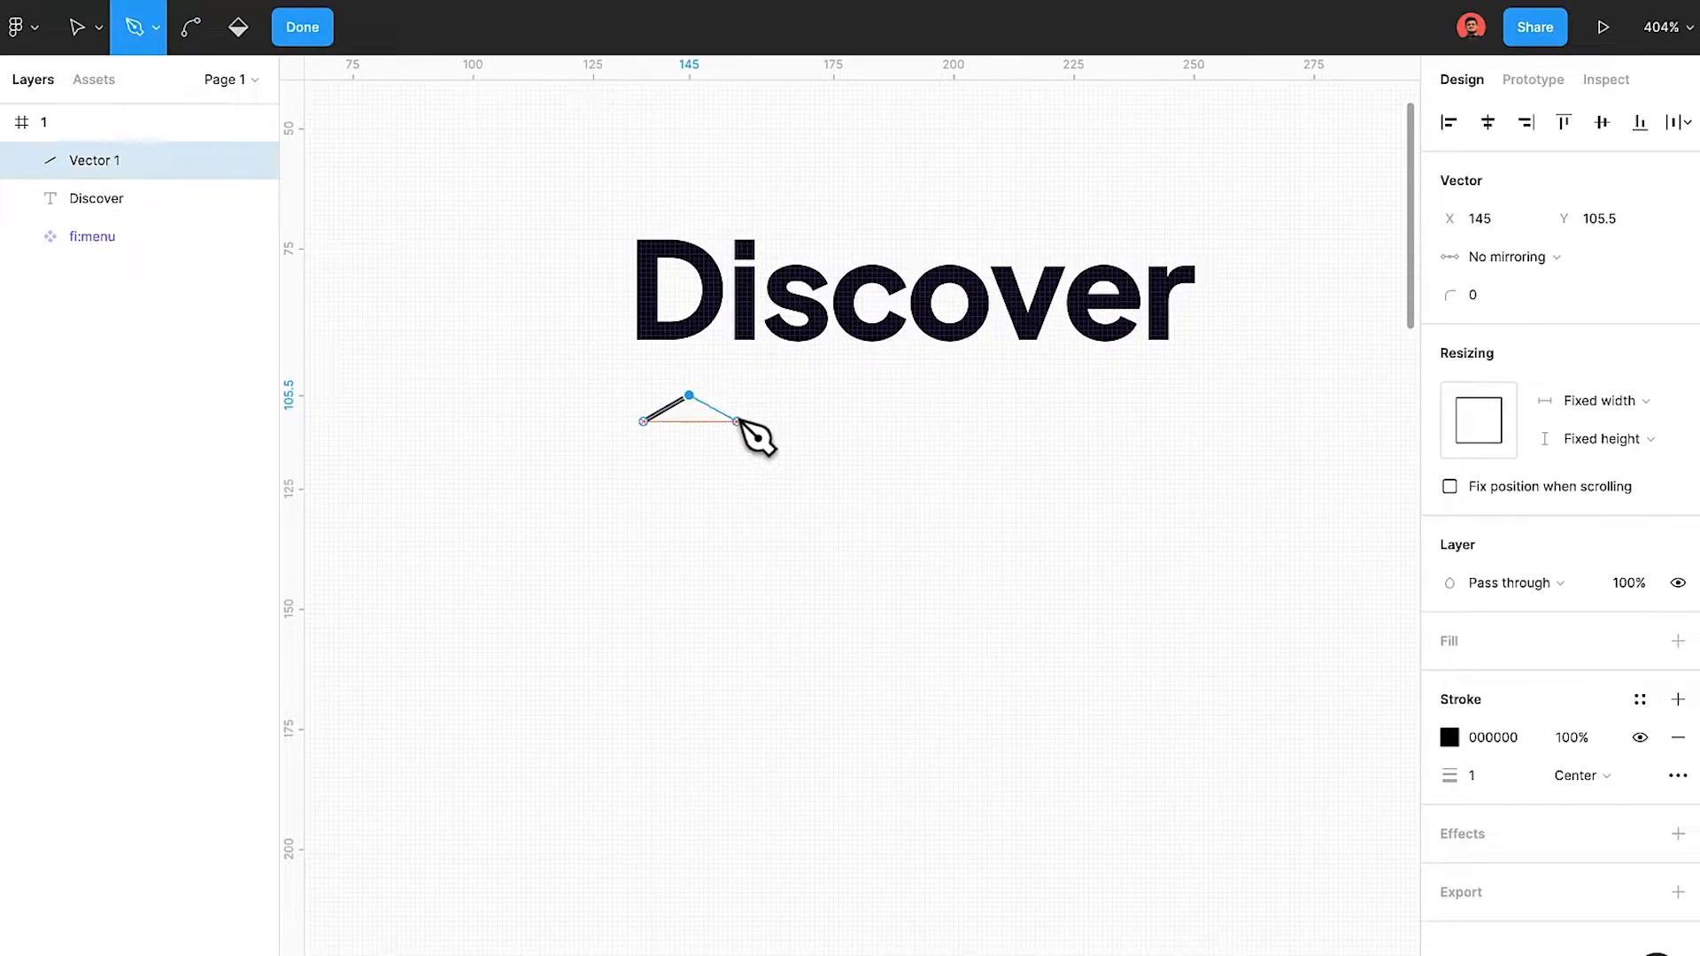
scroll(735, 422, up, 4)
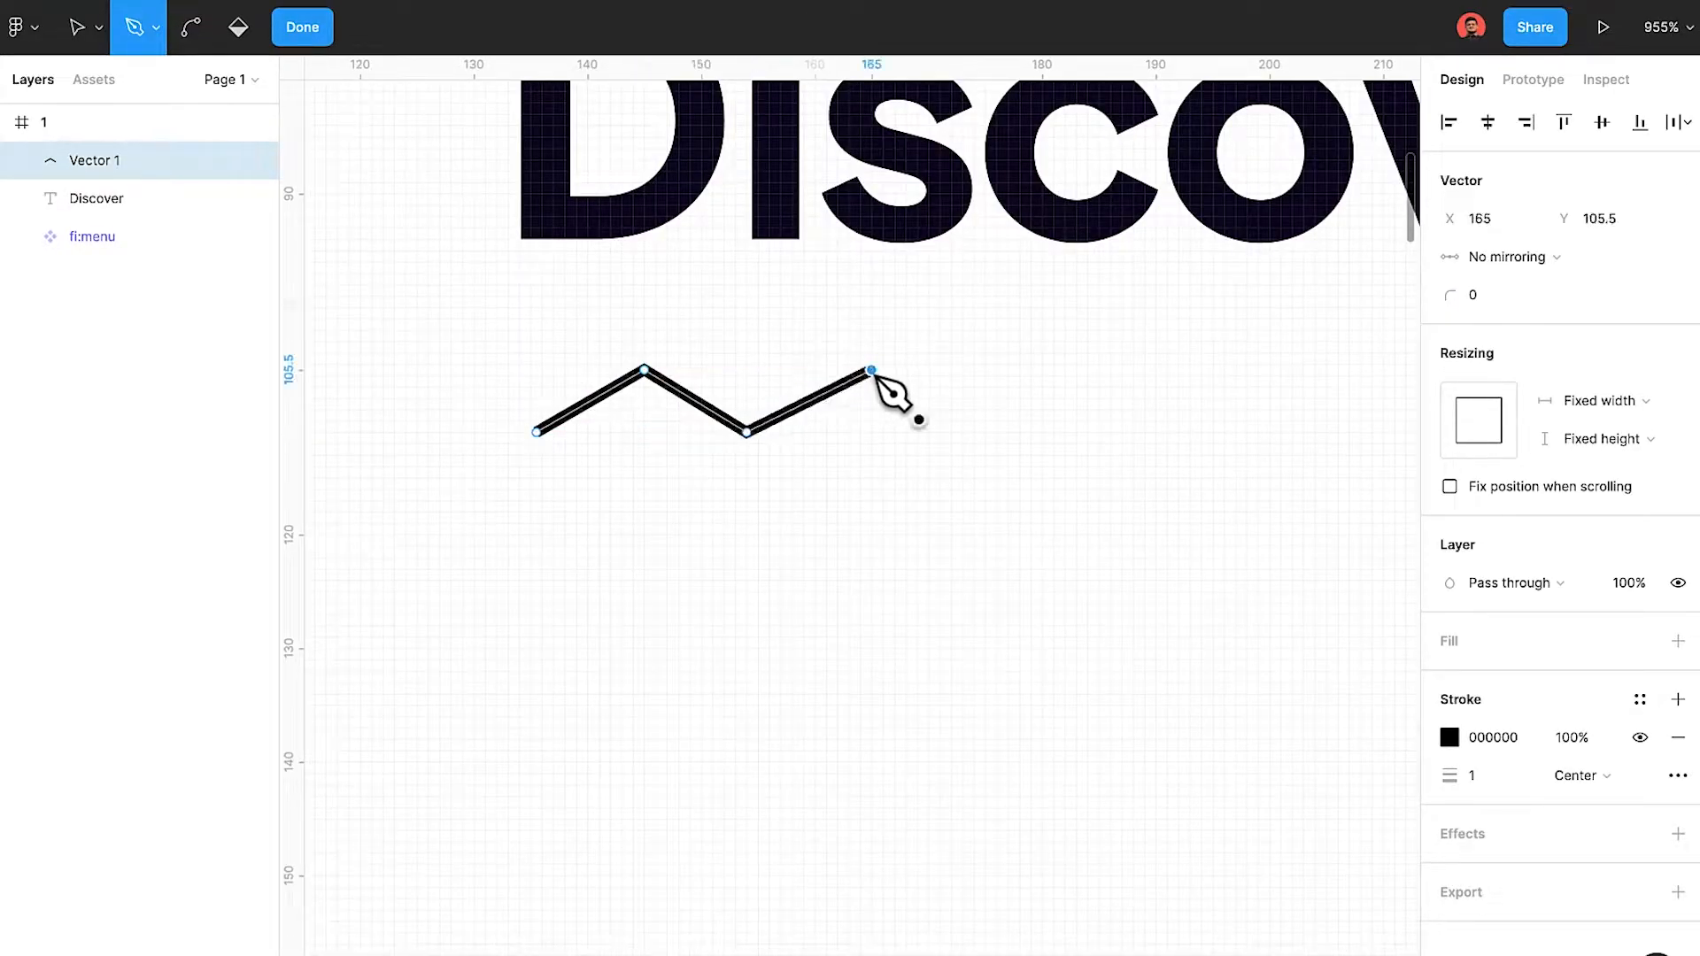
click(998, 432)
scroll(767, 456, down, 2)
scroll(984, 429, up, 2)
click(1009, 380)
click(1111, 440)
scroll(774, 455, down, 5)
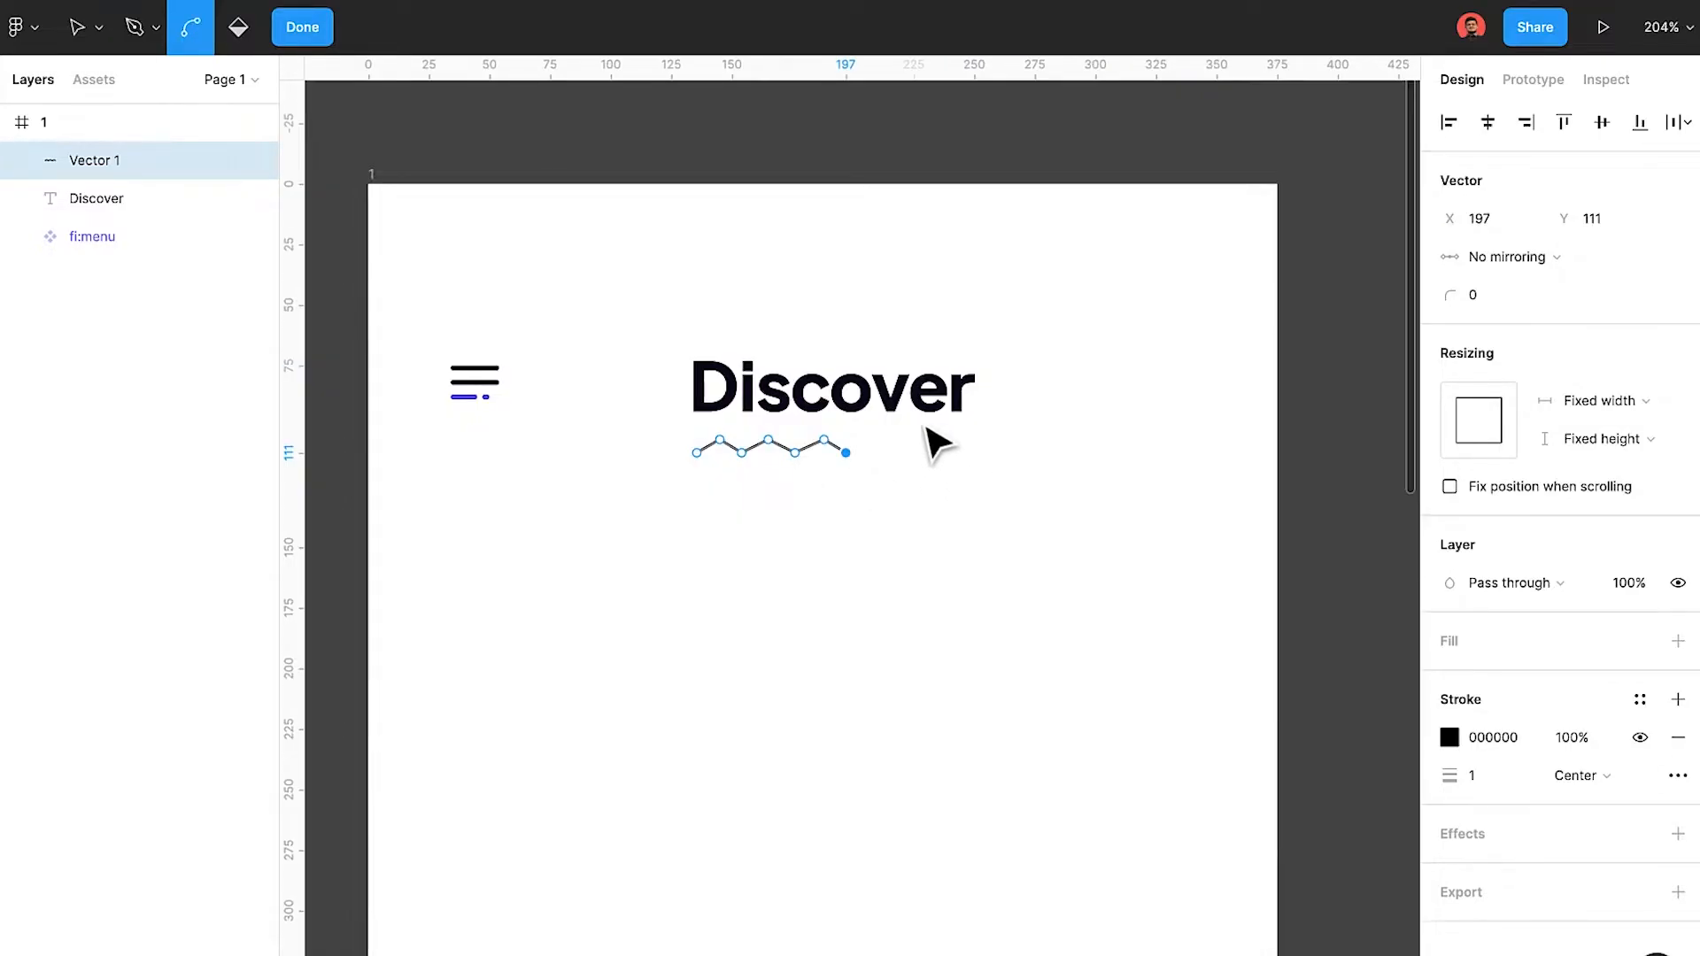
scroll(900, 426, up, 5)
click(880, 439)
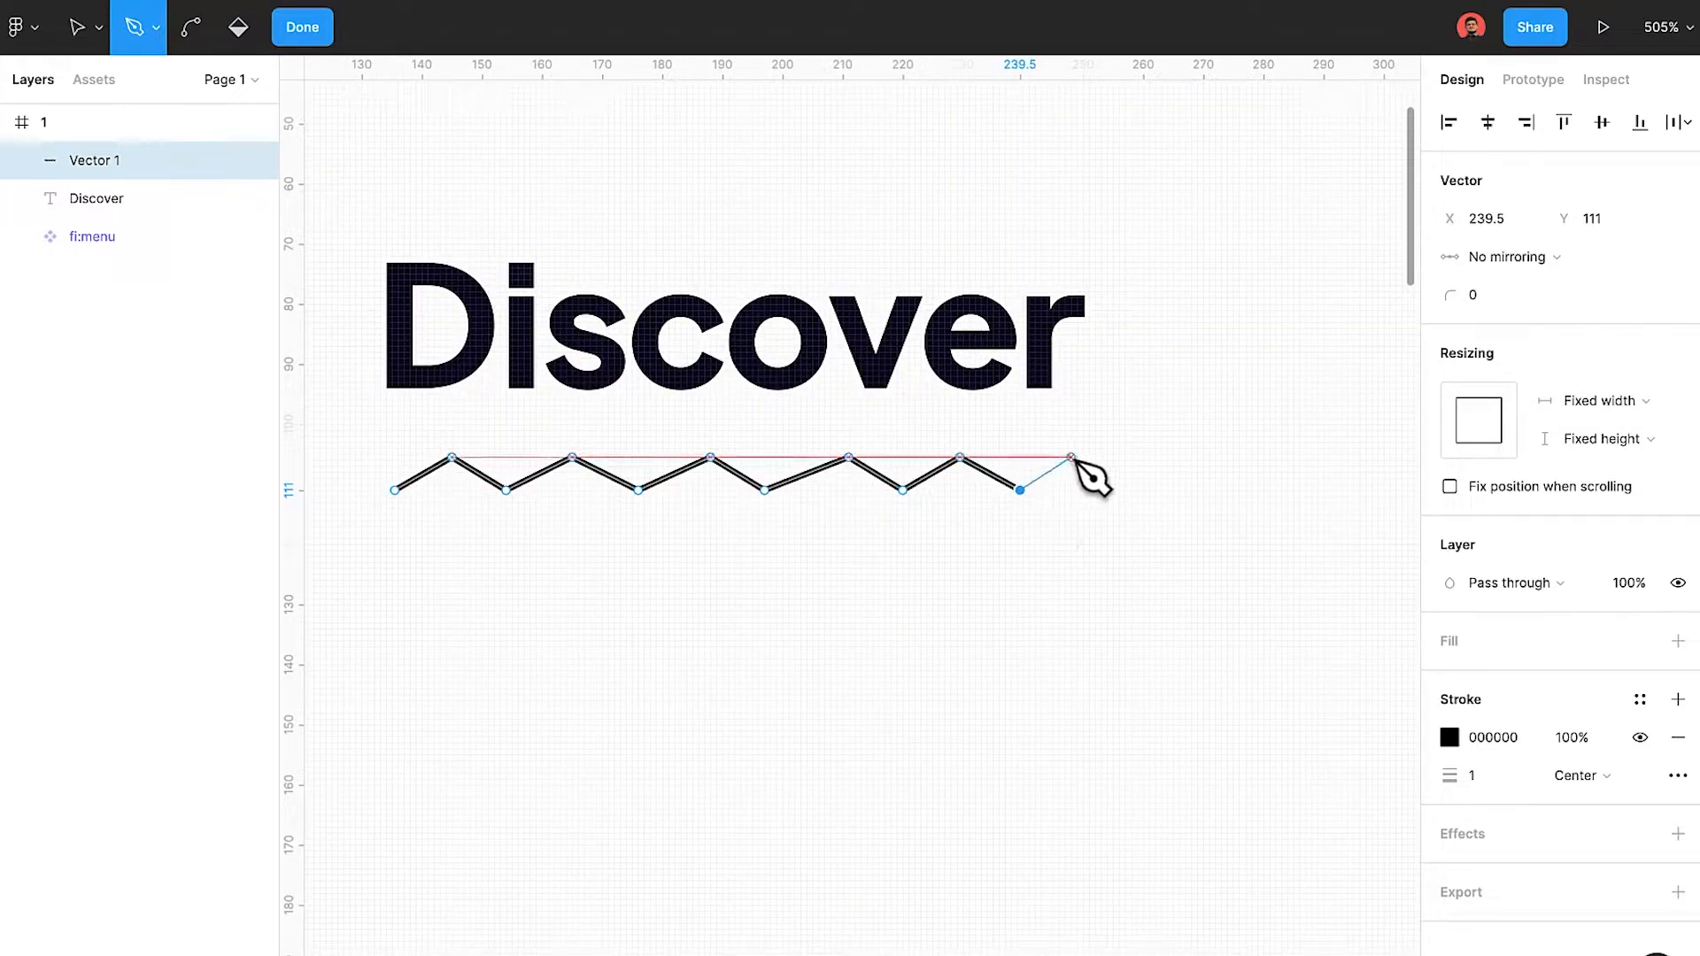
key(Escape)
Round all the zigzag's points with a corner radius of 10 and move its start point to X 138, Y 109.5.
drag(1139, 562, 376, 432)
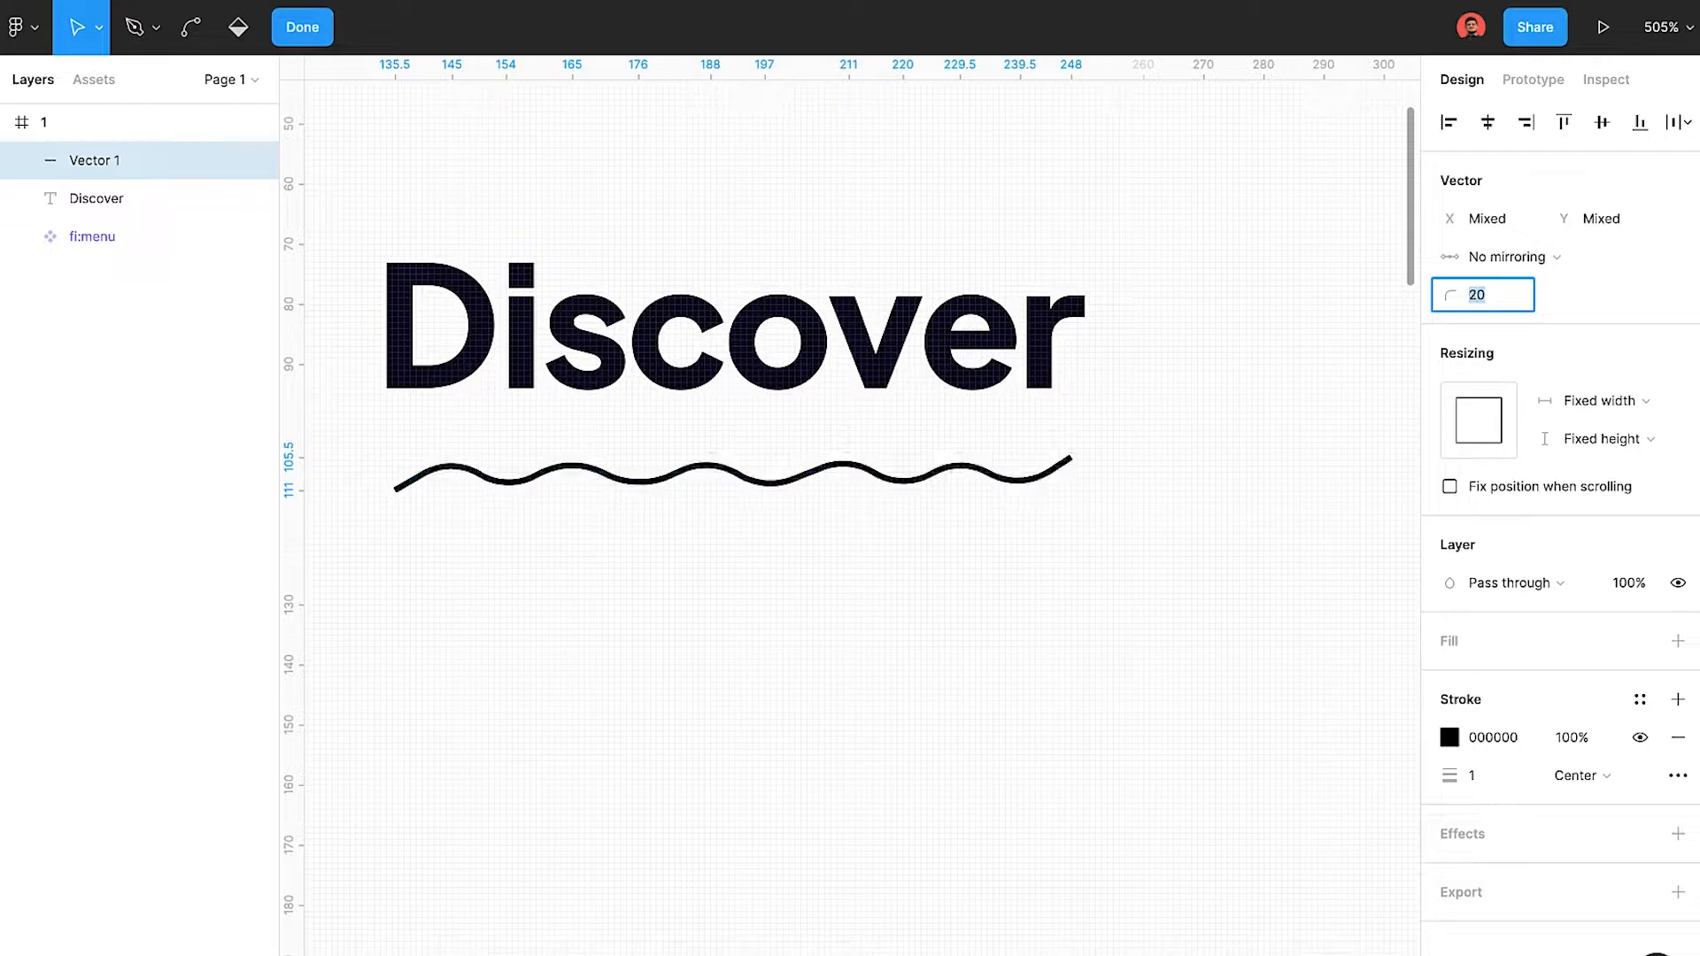
click(1108, 489)
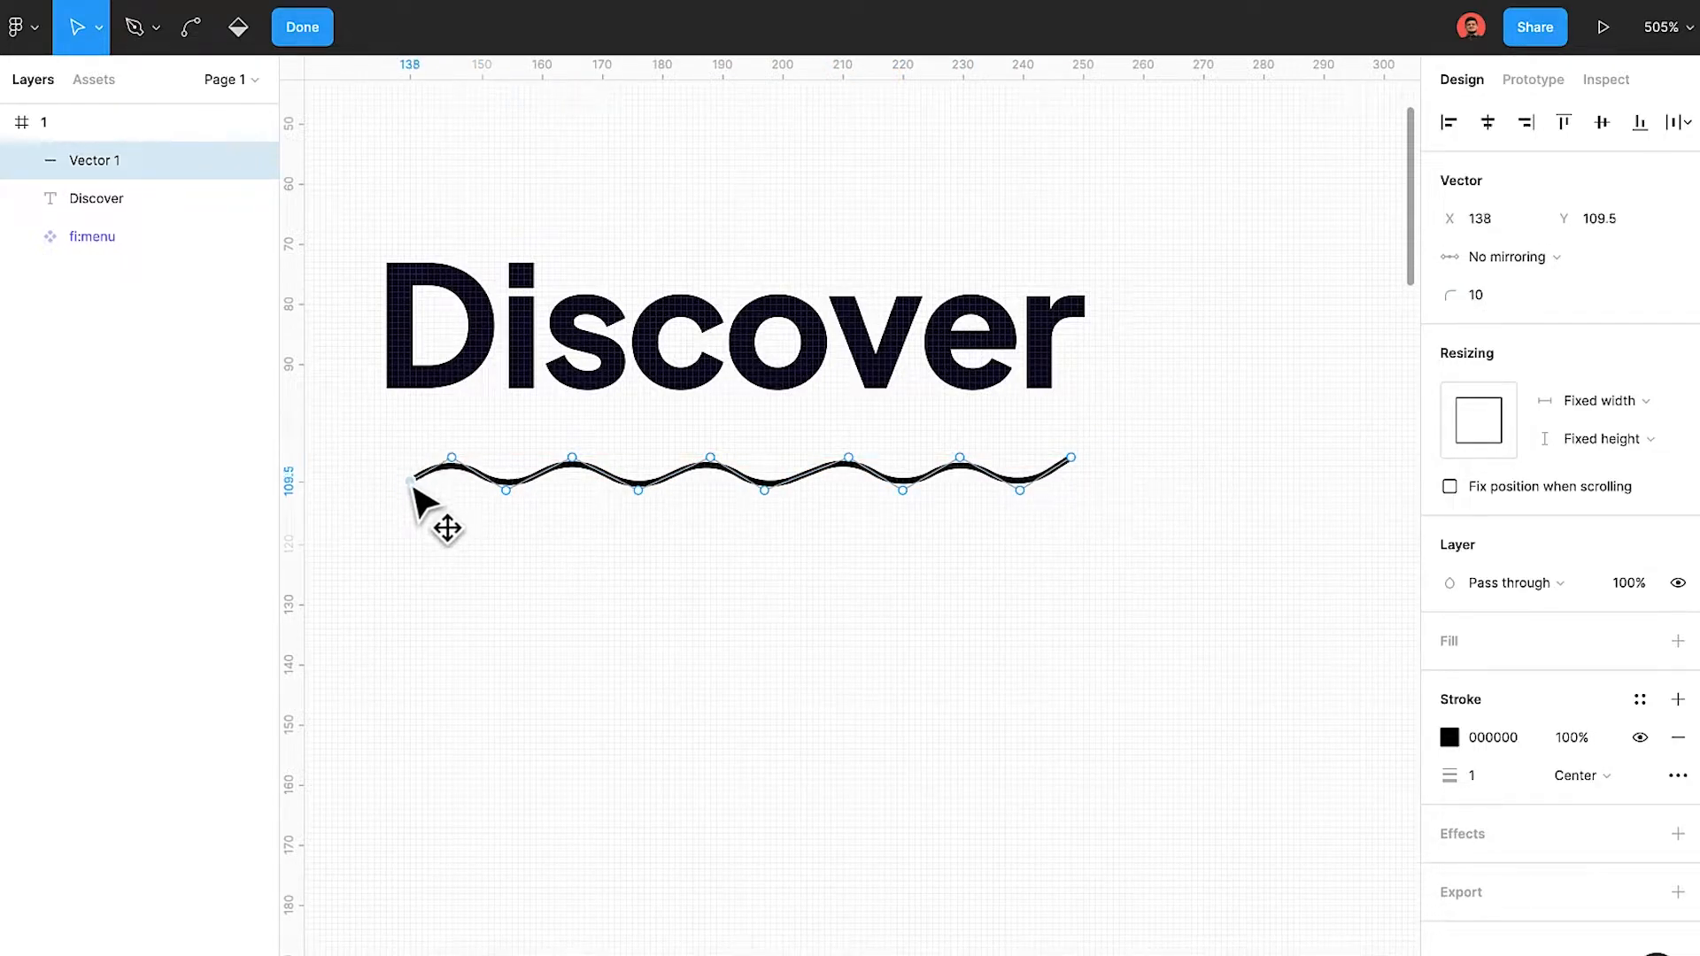
key(Escape)
Apply the Purple colour style to the wavy line's stroke and set the stroke width to 2.
click(1465, 808)
key(Escape)
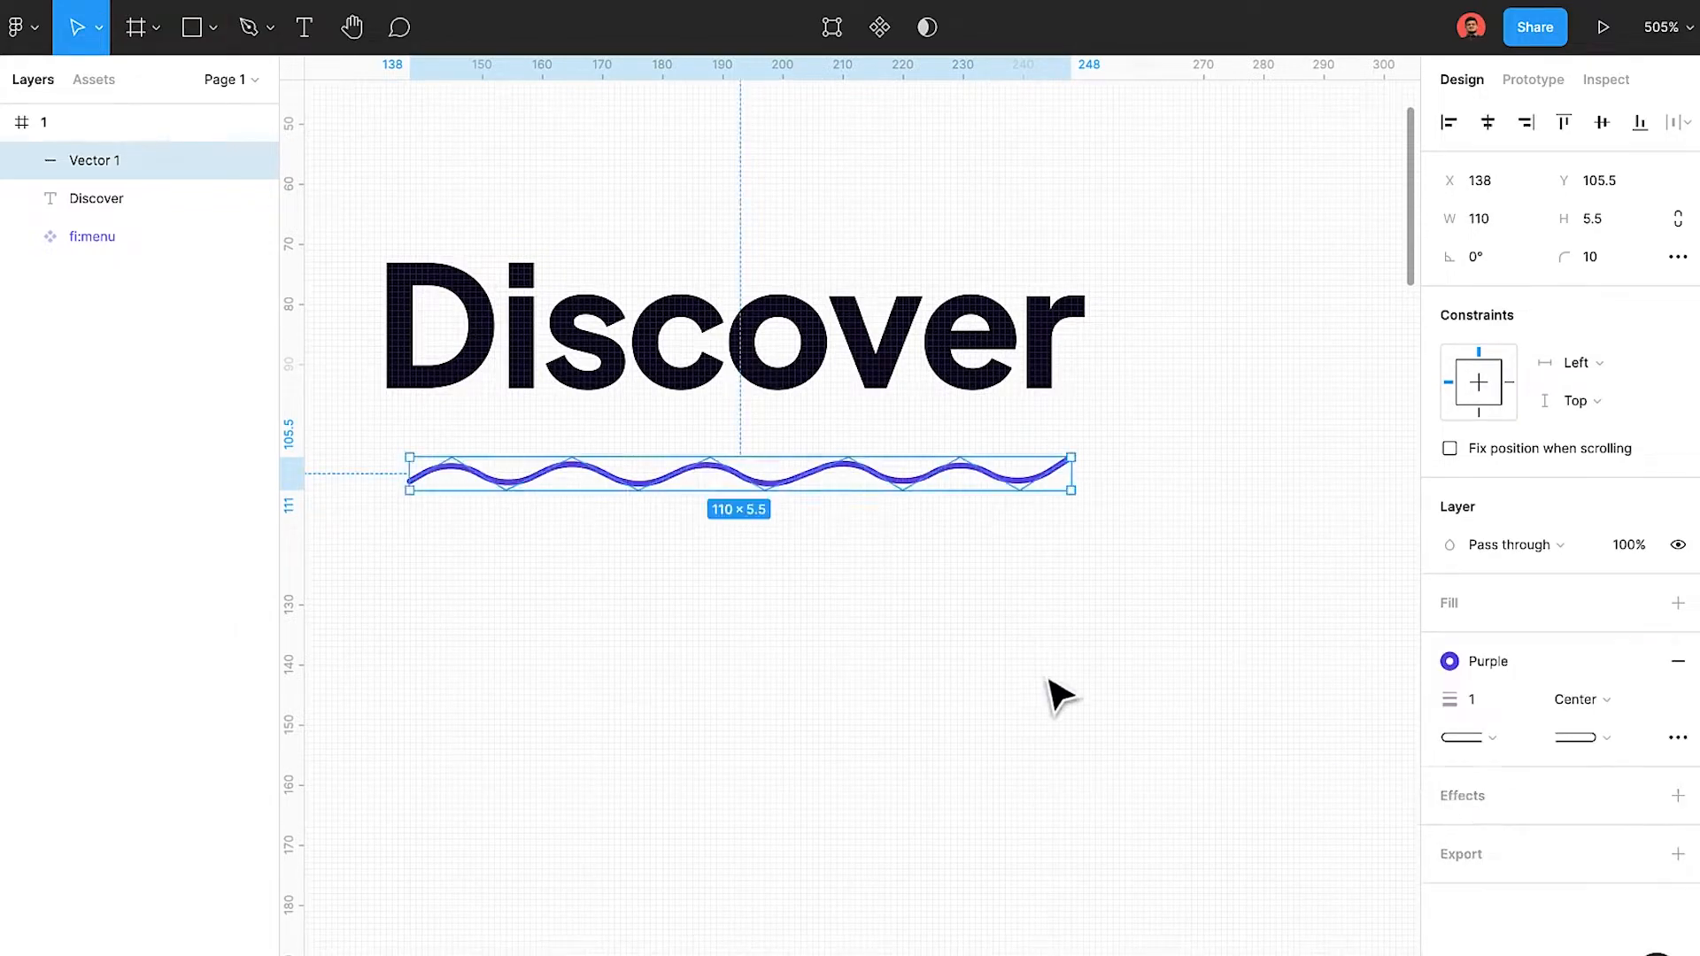
scroll(960, 520, down, 2)
click(944, 770)
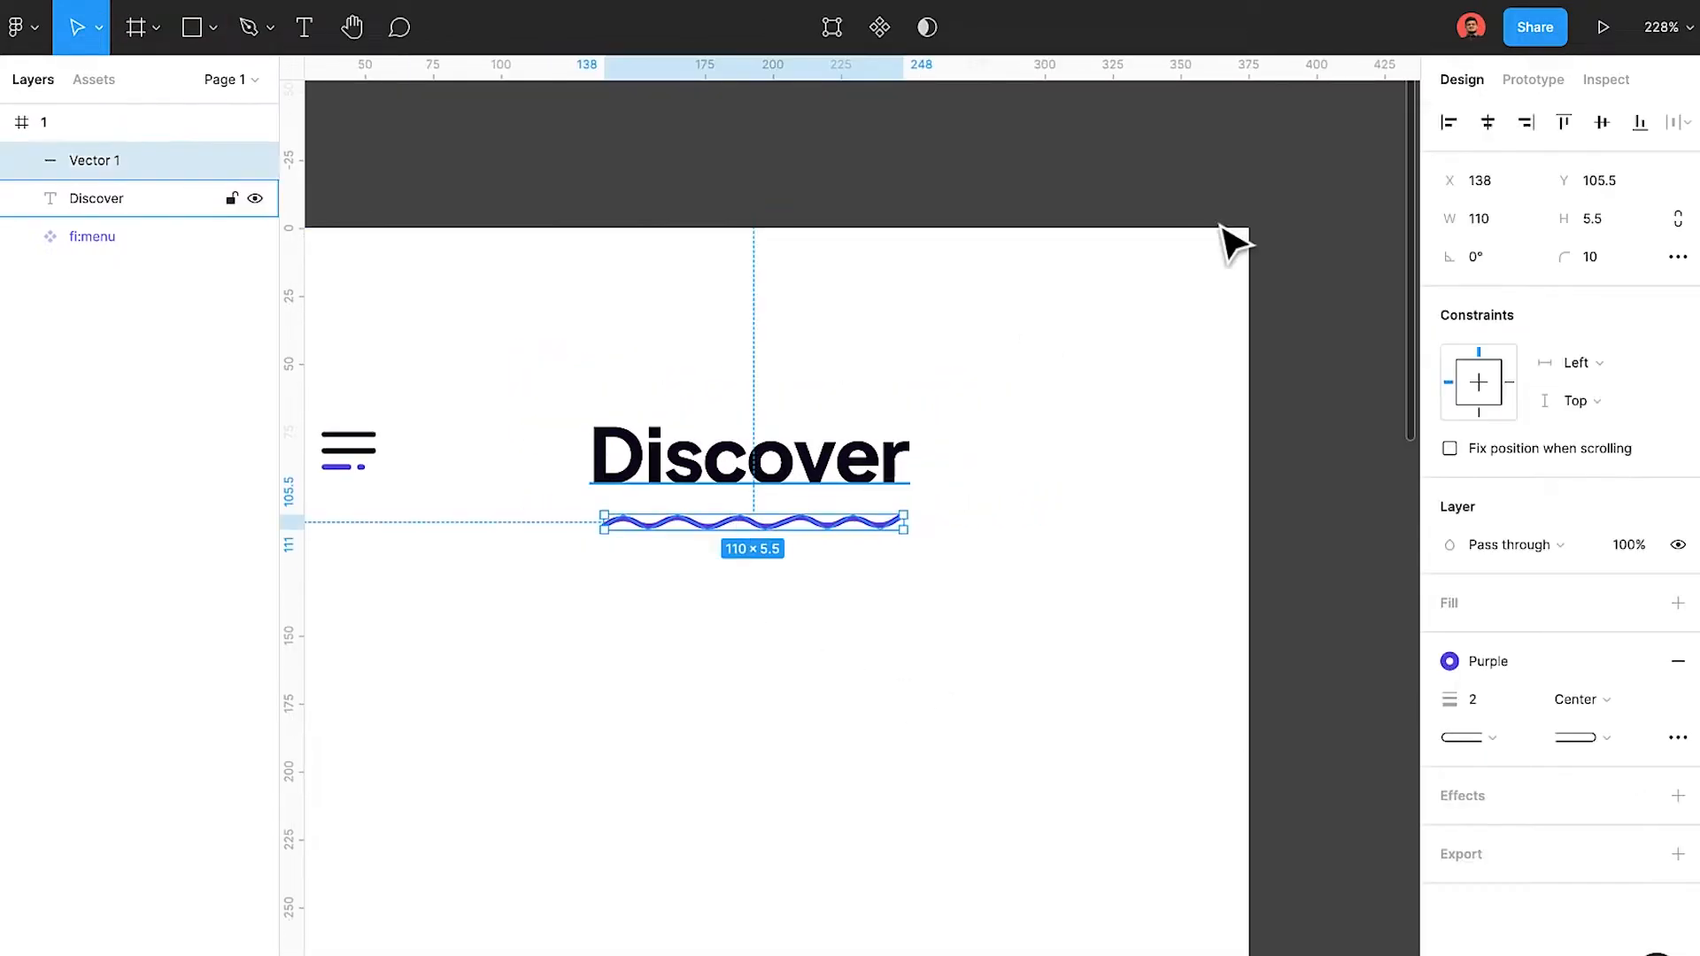
Move the wavy line to start flush with the Discover heading's left edge and sit slightly closer beneath it.
click(885, 659)
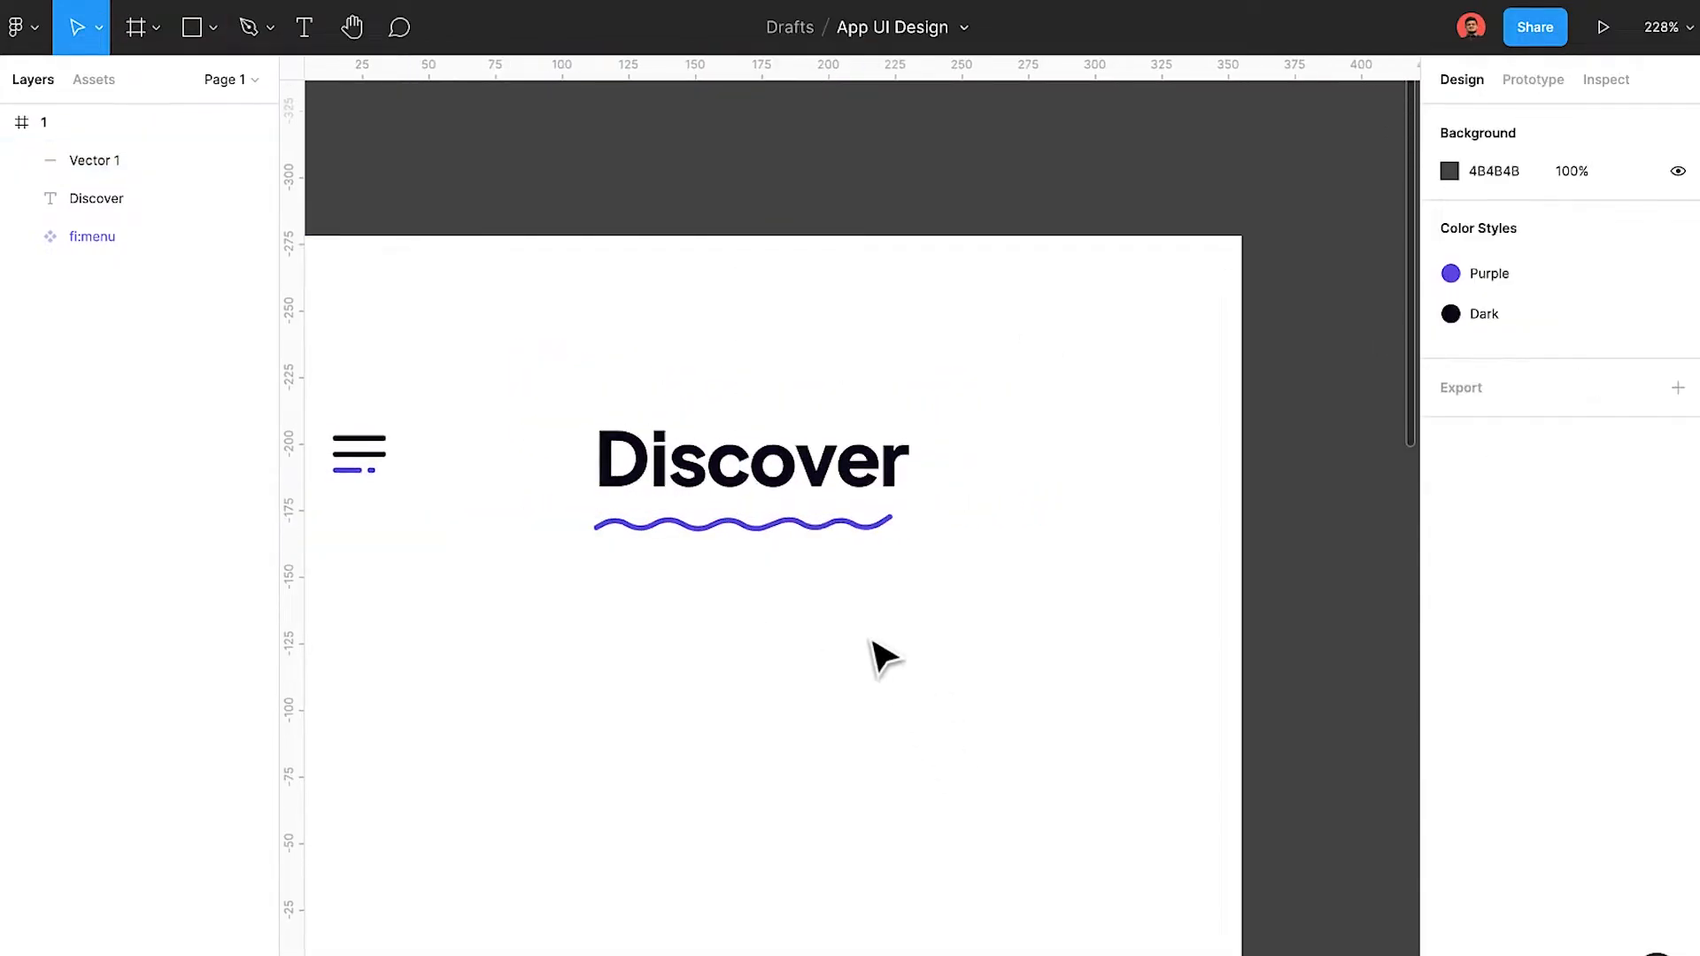
scroll(885, 659, down, 2)
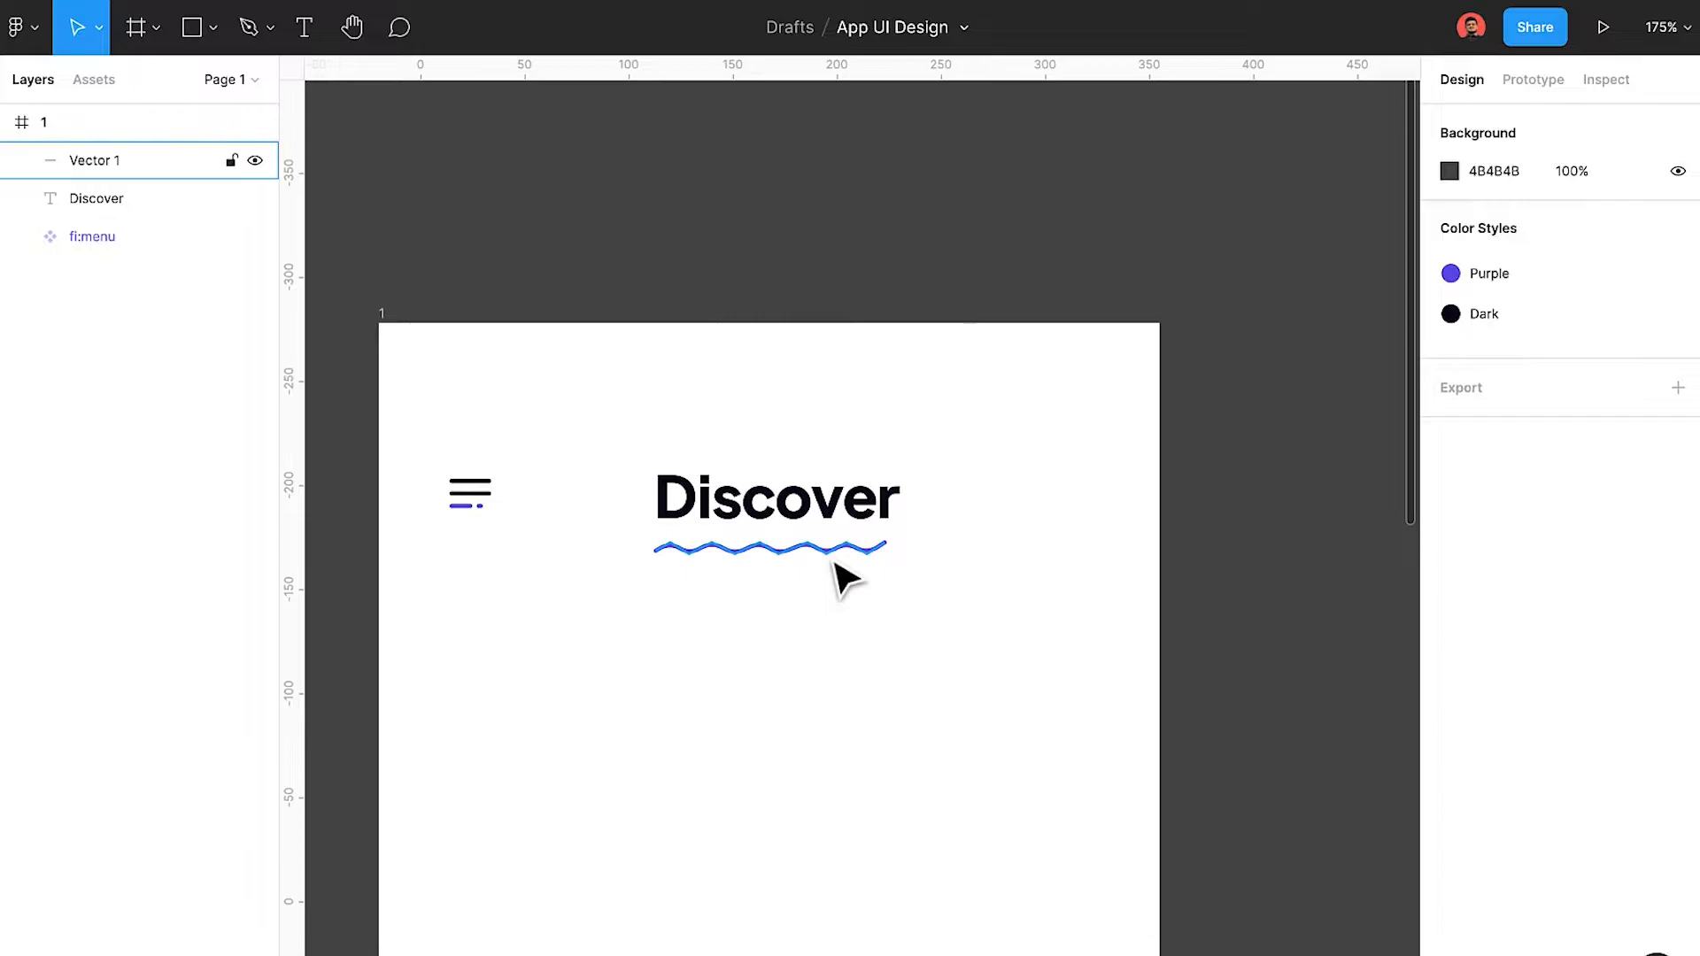
drag(845, 580, 863, 520)
Add the text "One of the advantages of being disorganized is that one is always having surprising discoveries." below the heading at Y 178.
click(903, 717)
scroll(902, 717, down, 3)
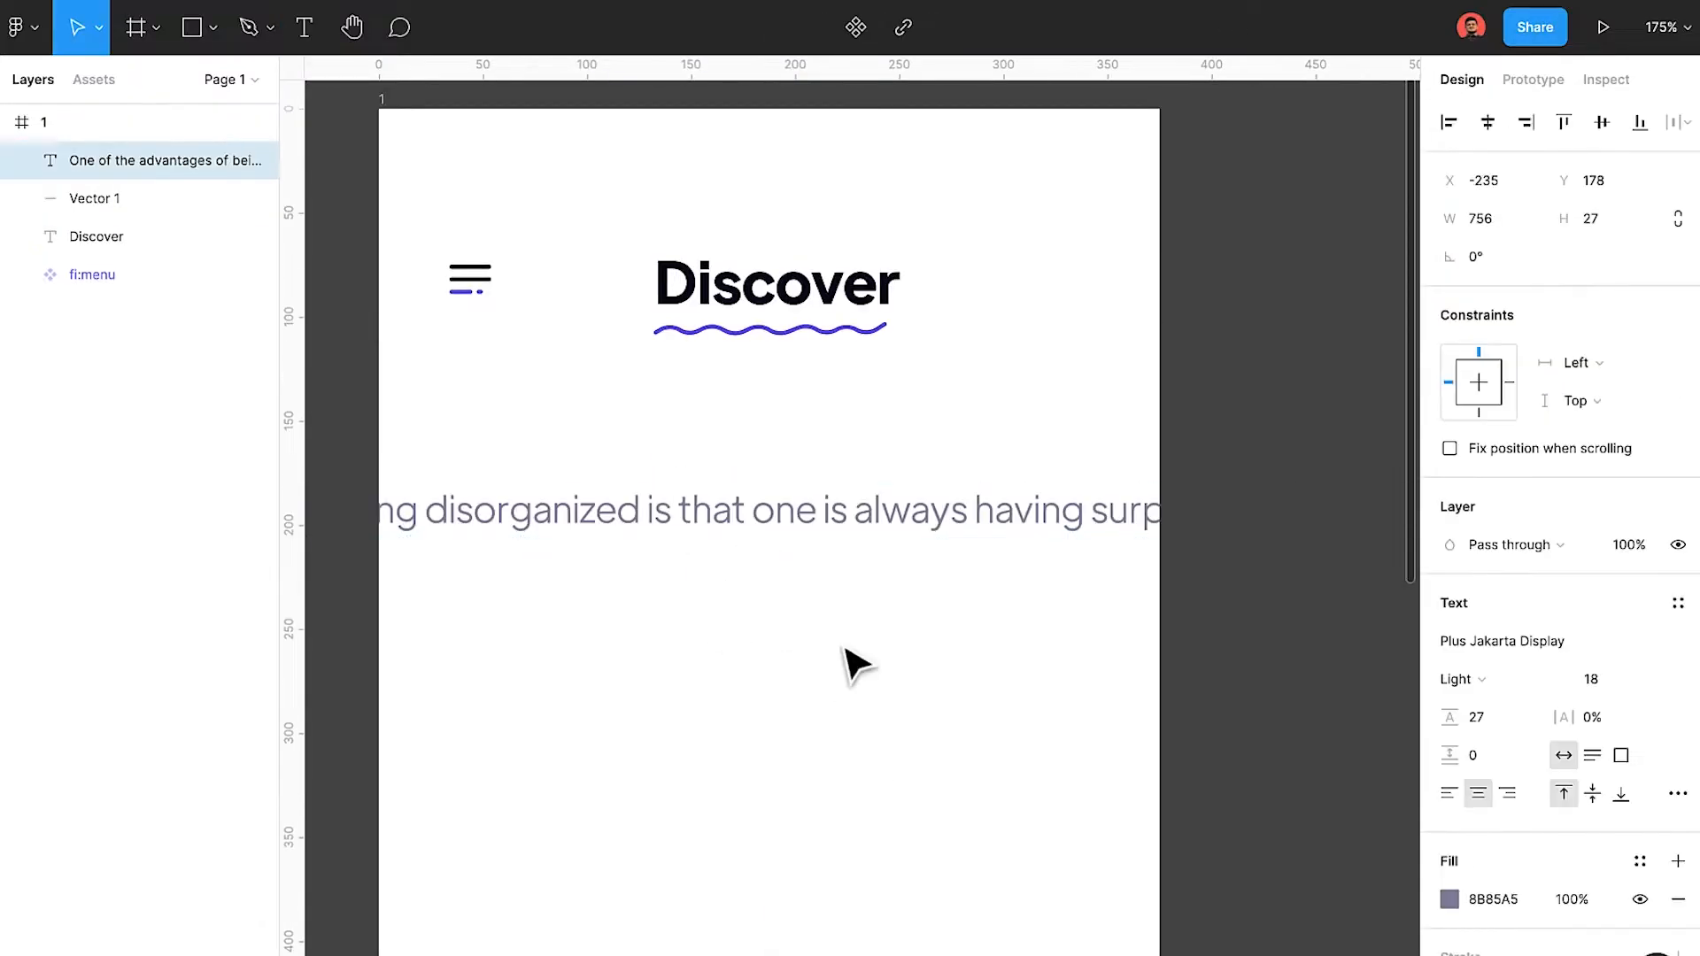
scroll(981, 633, down, 2)
Set the line height of the quote text to 18.
click(1476, 717)
text(18)
key(Return)
scroll(1011, 515, up, 2)
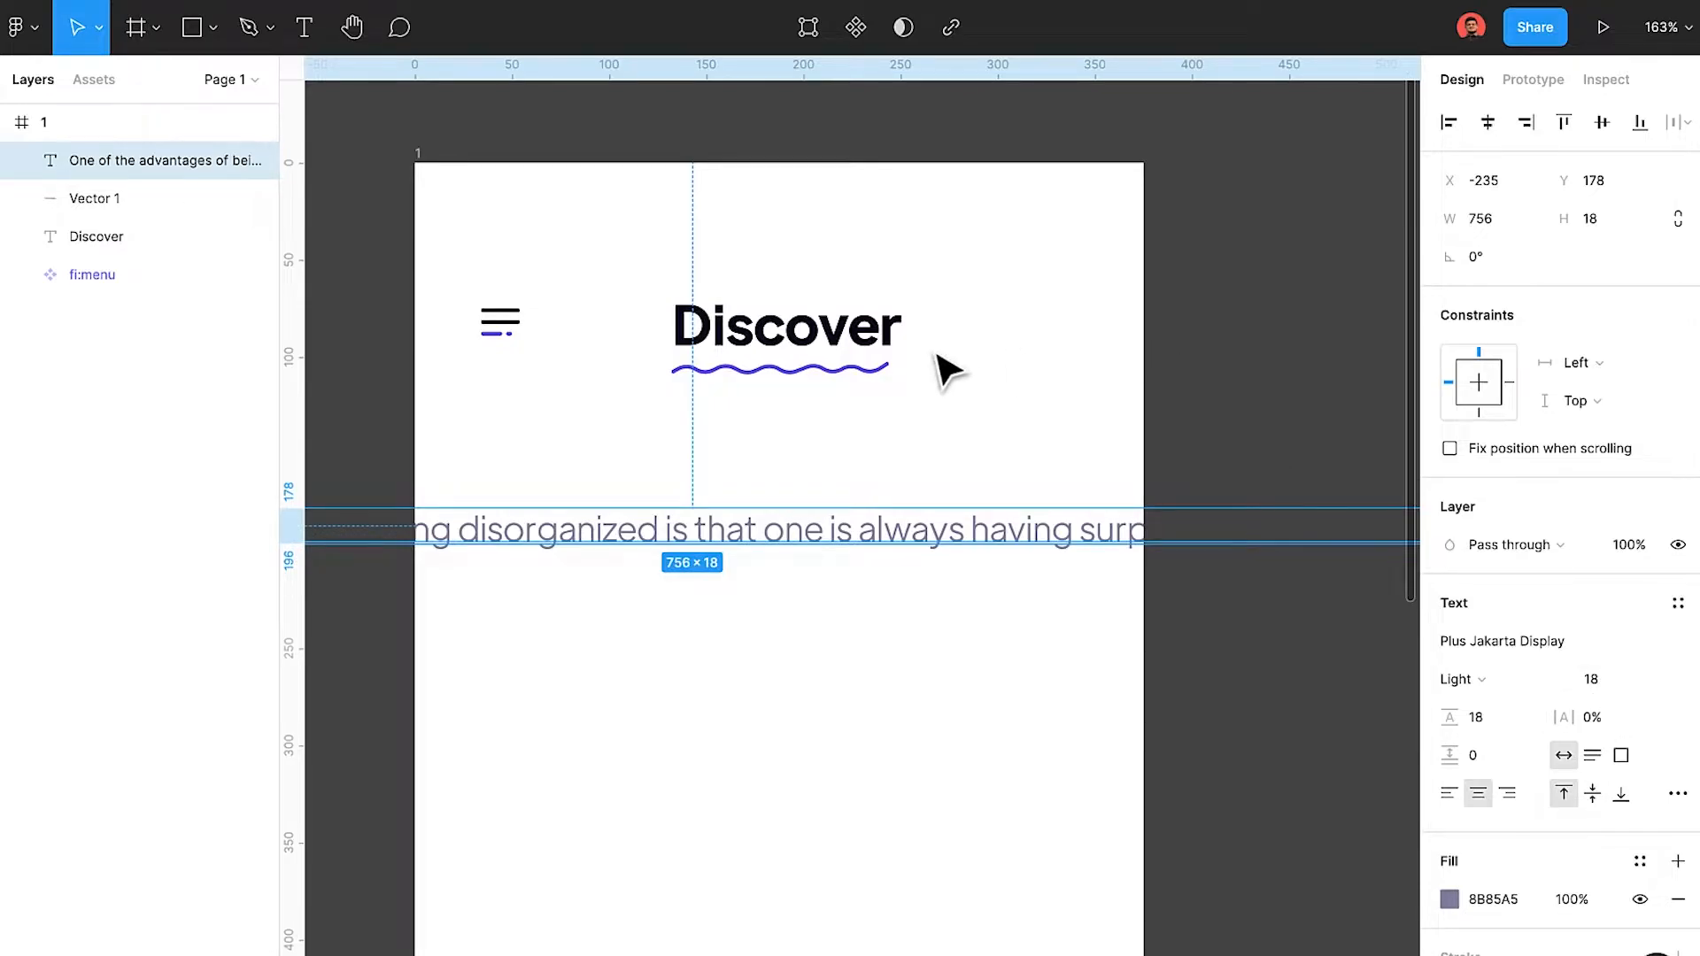
Set the line height of the quote text to Auto.
click(779, 369)
click(906, 524)
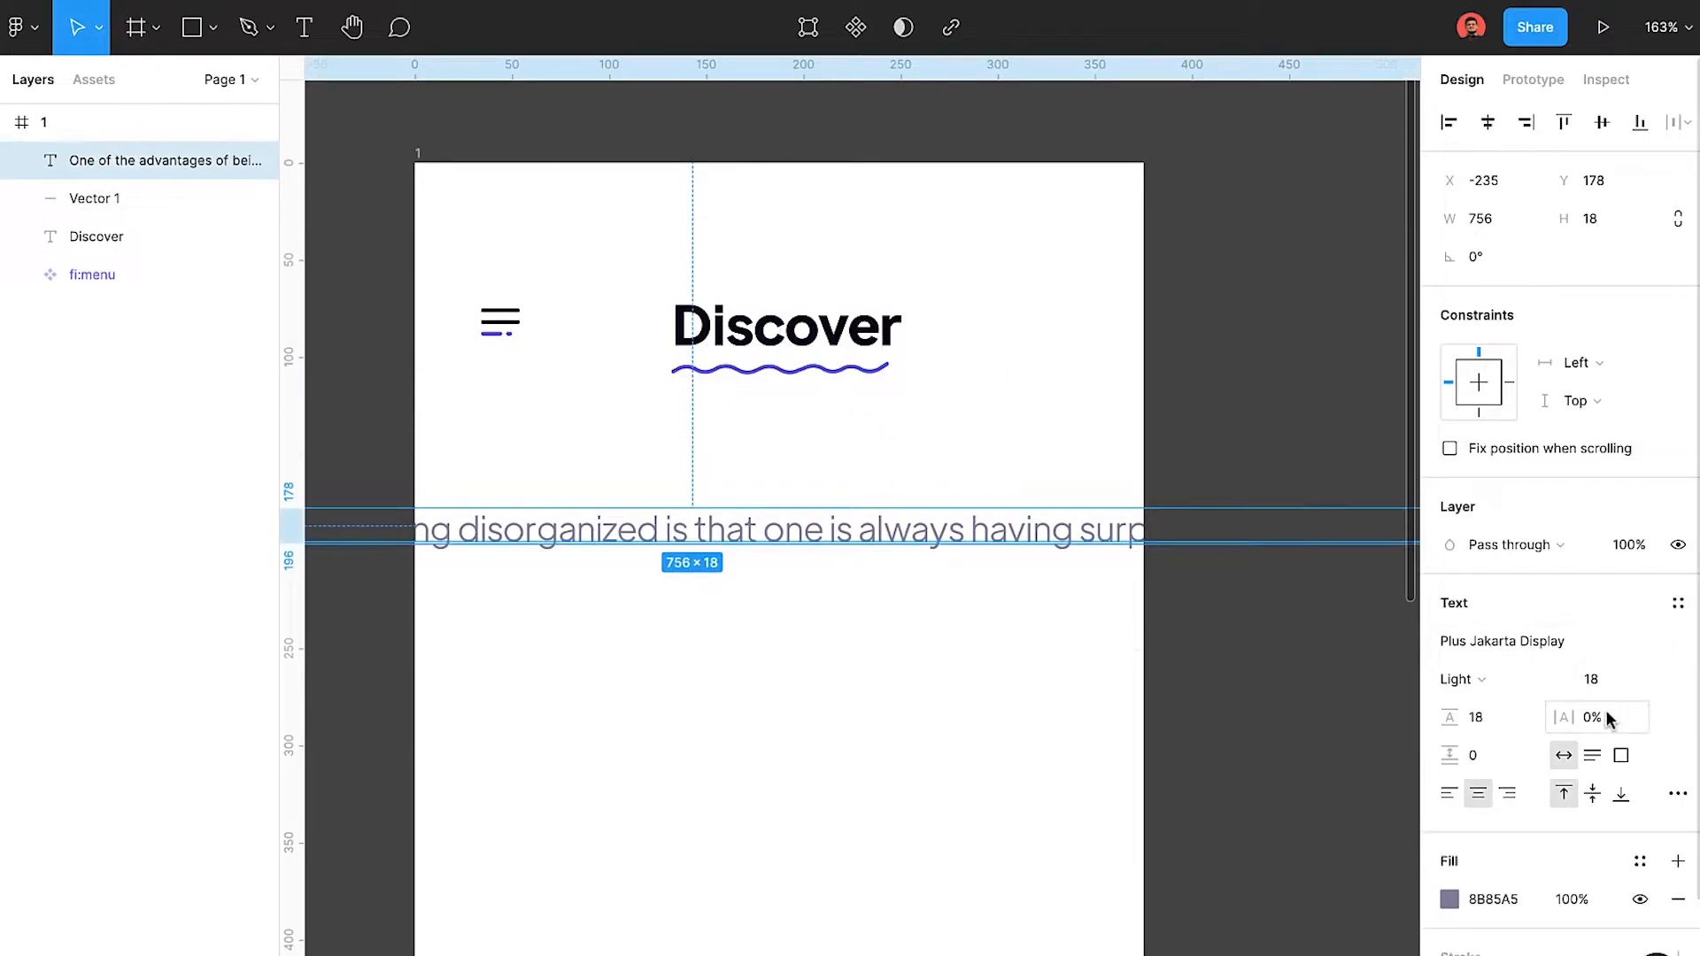
click(901, 536)
text(aut)
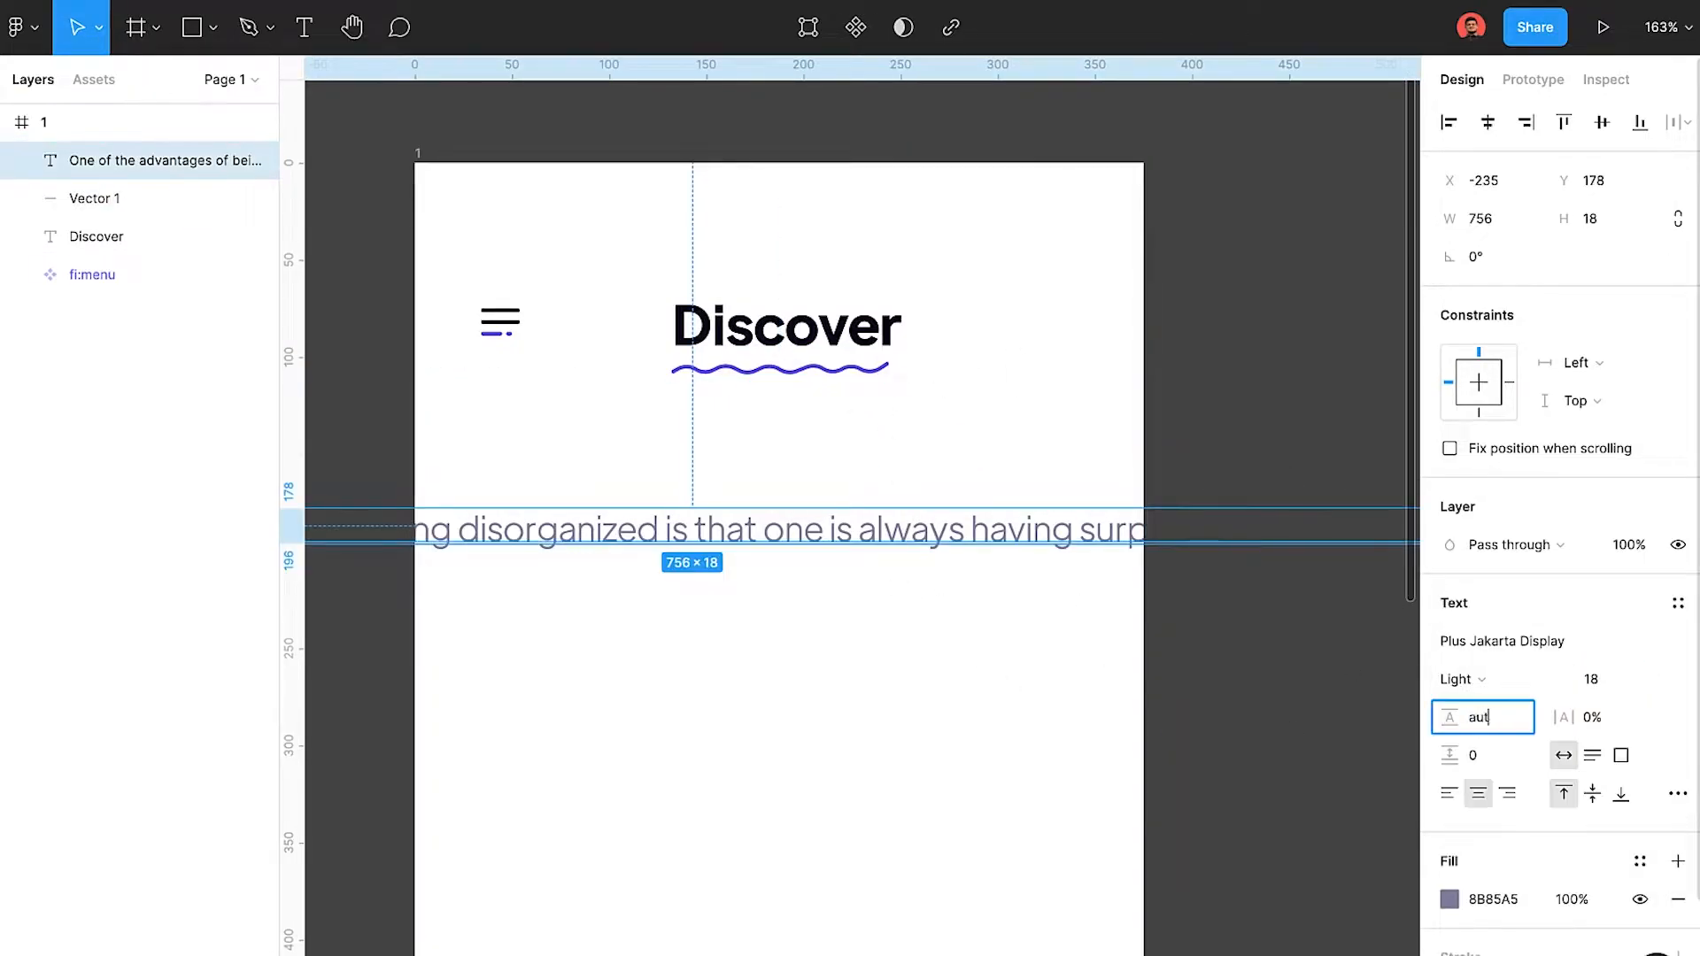
text(o)
key(Return)
Narrow the quote's text box to 344 px so it wraps, and centre it horizontally in the frame.
click(849, 345)
click(901, 533)
scroll(947, 522, down, 5)
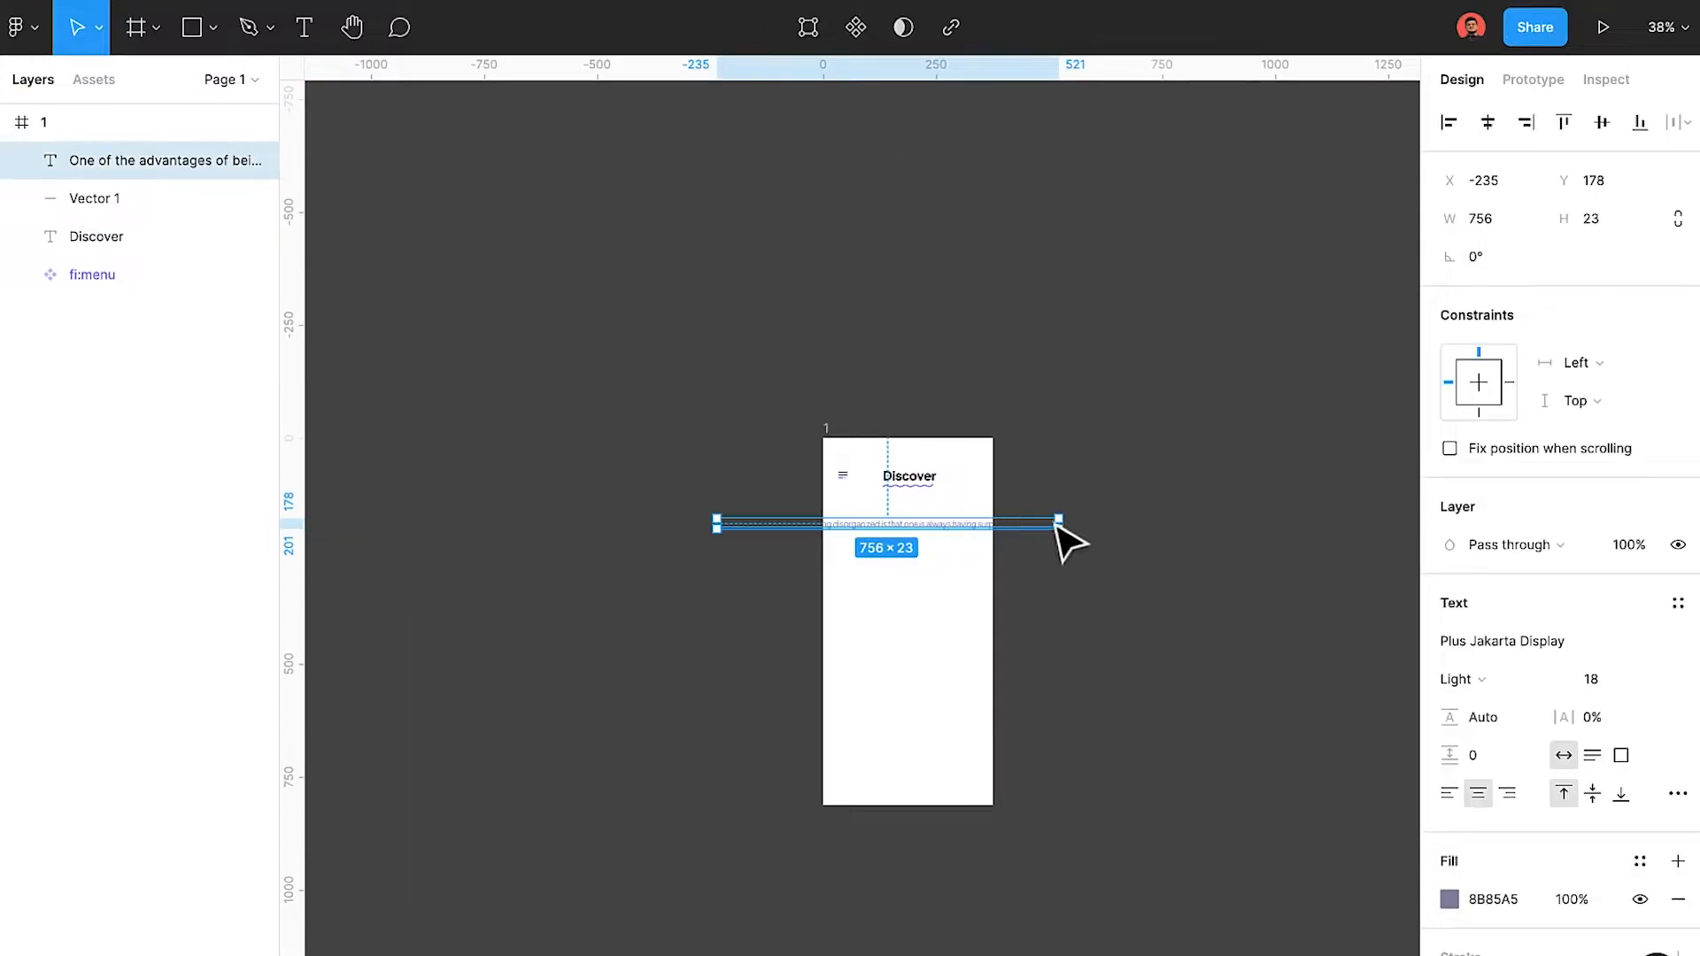
drag(1059, 523, 973, 524)
click(1487, 124)
scroll(952, 545, up, 6)
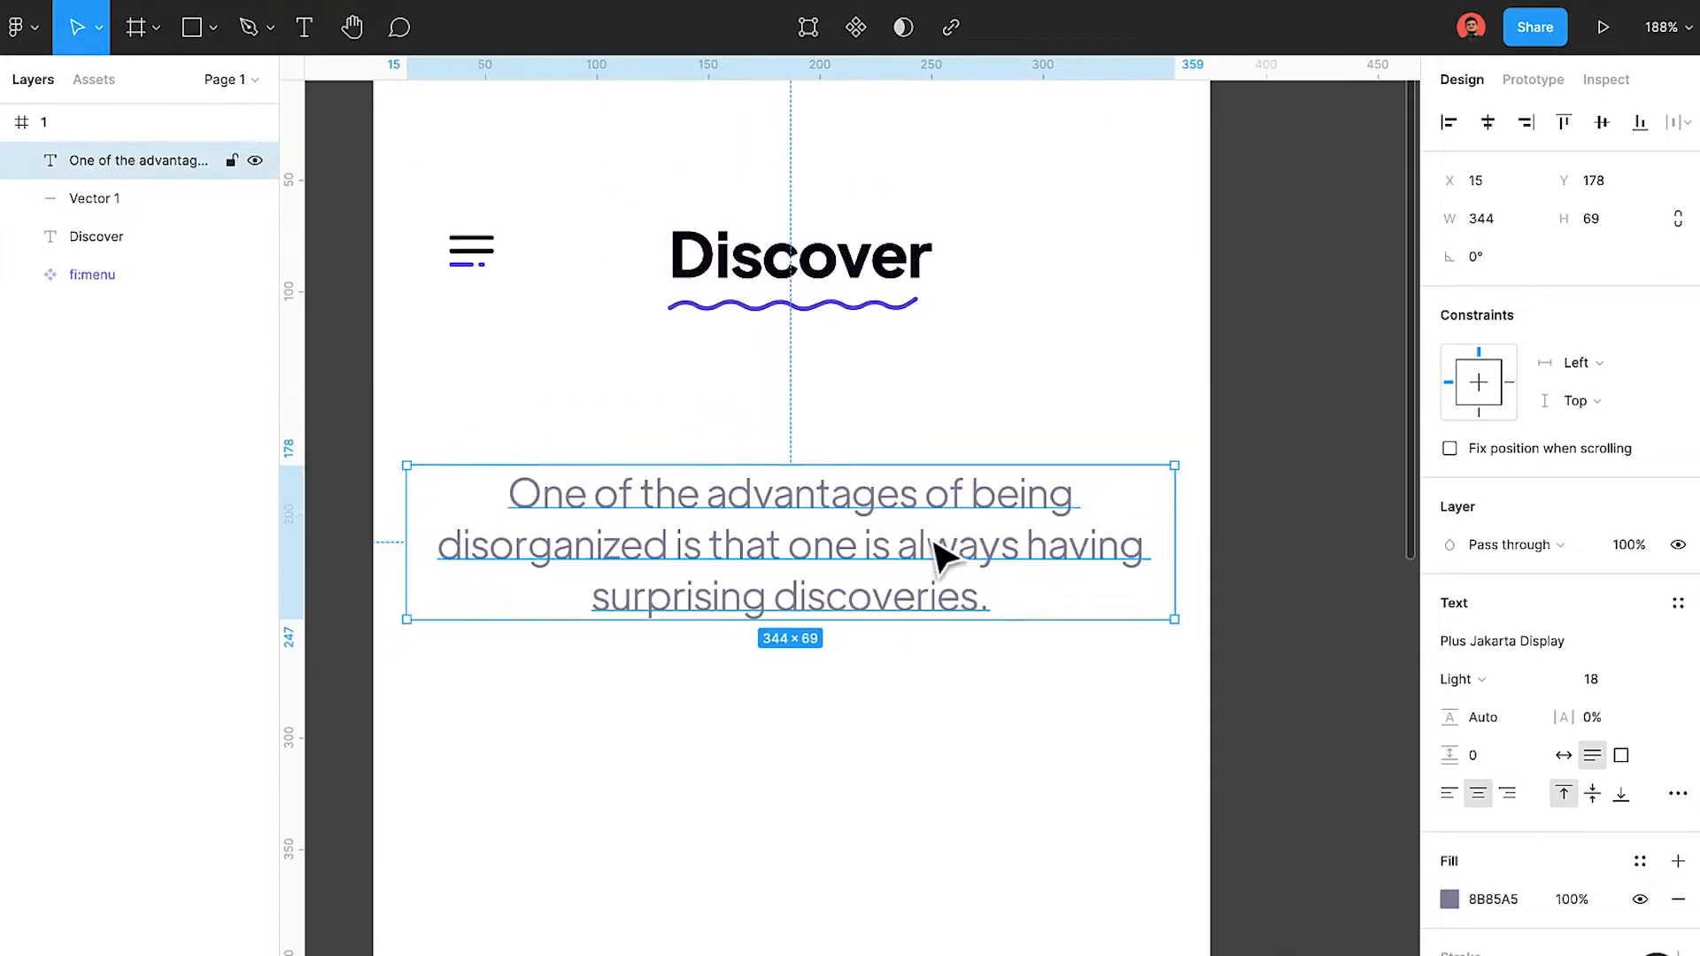
Move the quote text up to sit just below the wavy underline.
key(shift+Up)
key(shift+Up)
key(shift+Up)
key(shift+Up)
key(shift+Up)
key(shift+Up)
click(997, 846)
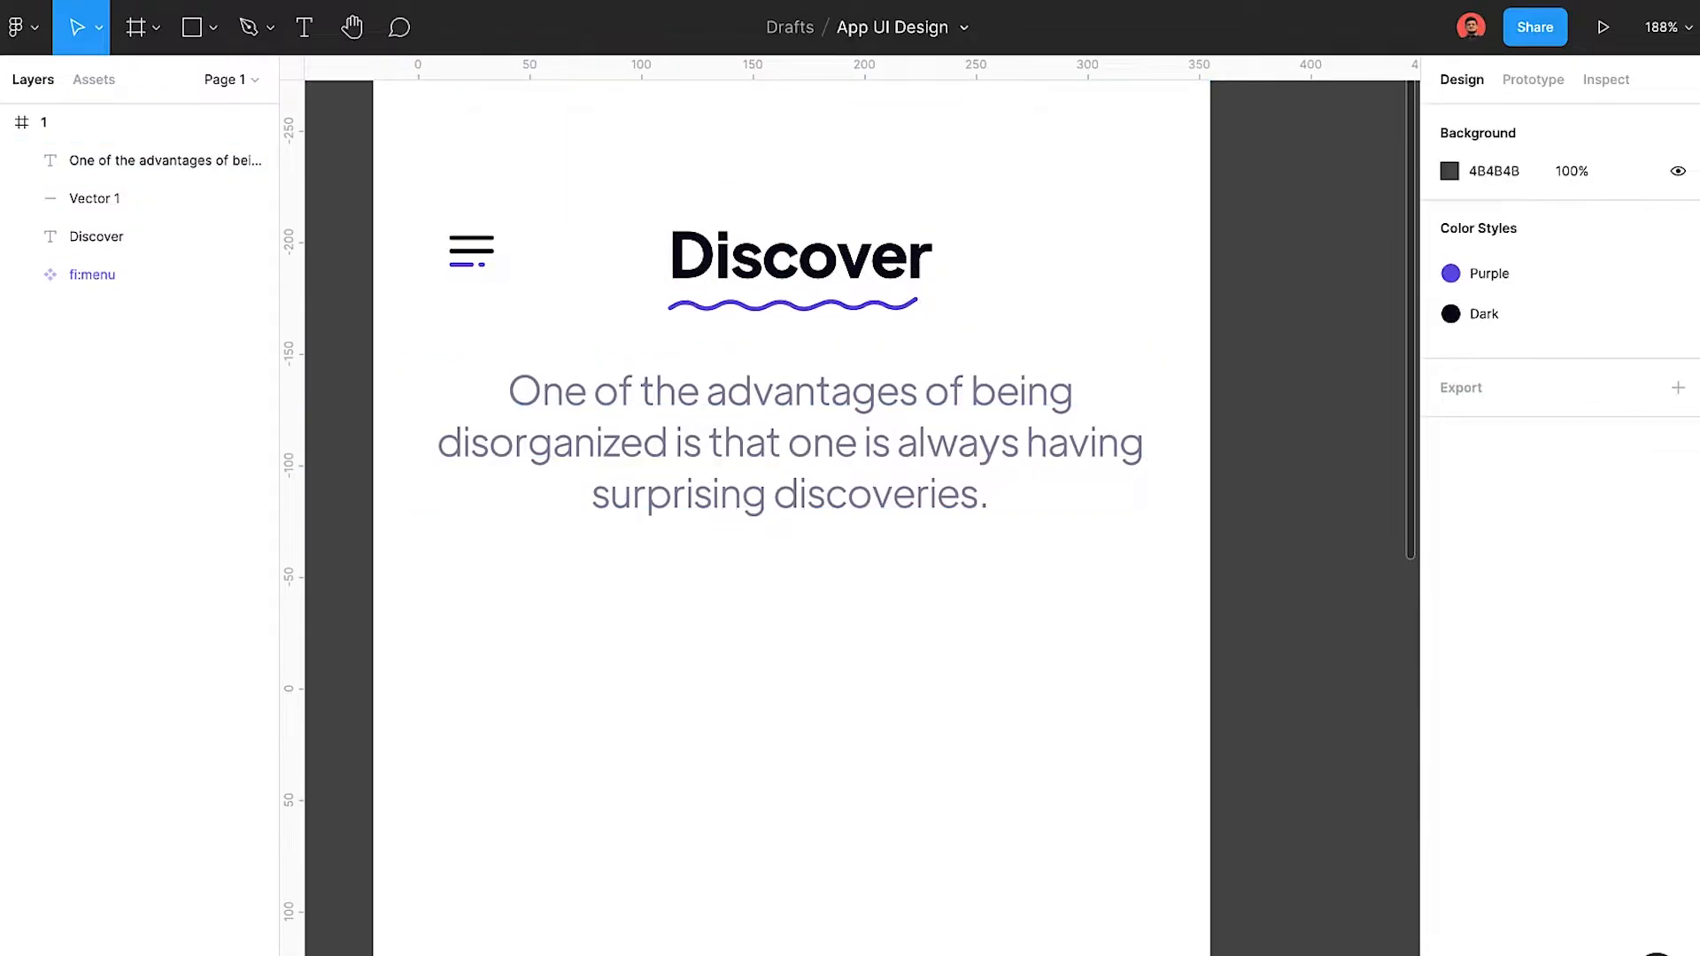
Paste the pale purple wave graphic into the frame below the quote text.
scroll(721, 545, down, 6)
key(ctrl+v)
scroll(717, 554, up, 4)
key(Escape)
scroll(864, 653, up, 2)
scroll(867, 589, up, 1)
scroll(596, 463, down, 3)
Draw a rectangle about 275 × 272 px over the lower part of the wave and set its width to 311.
key(r)
drag(532, 366, 1018, 850)
click(1507, 216)
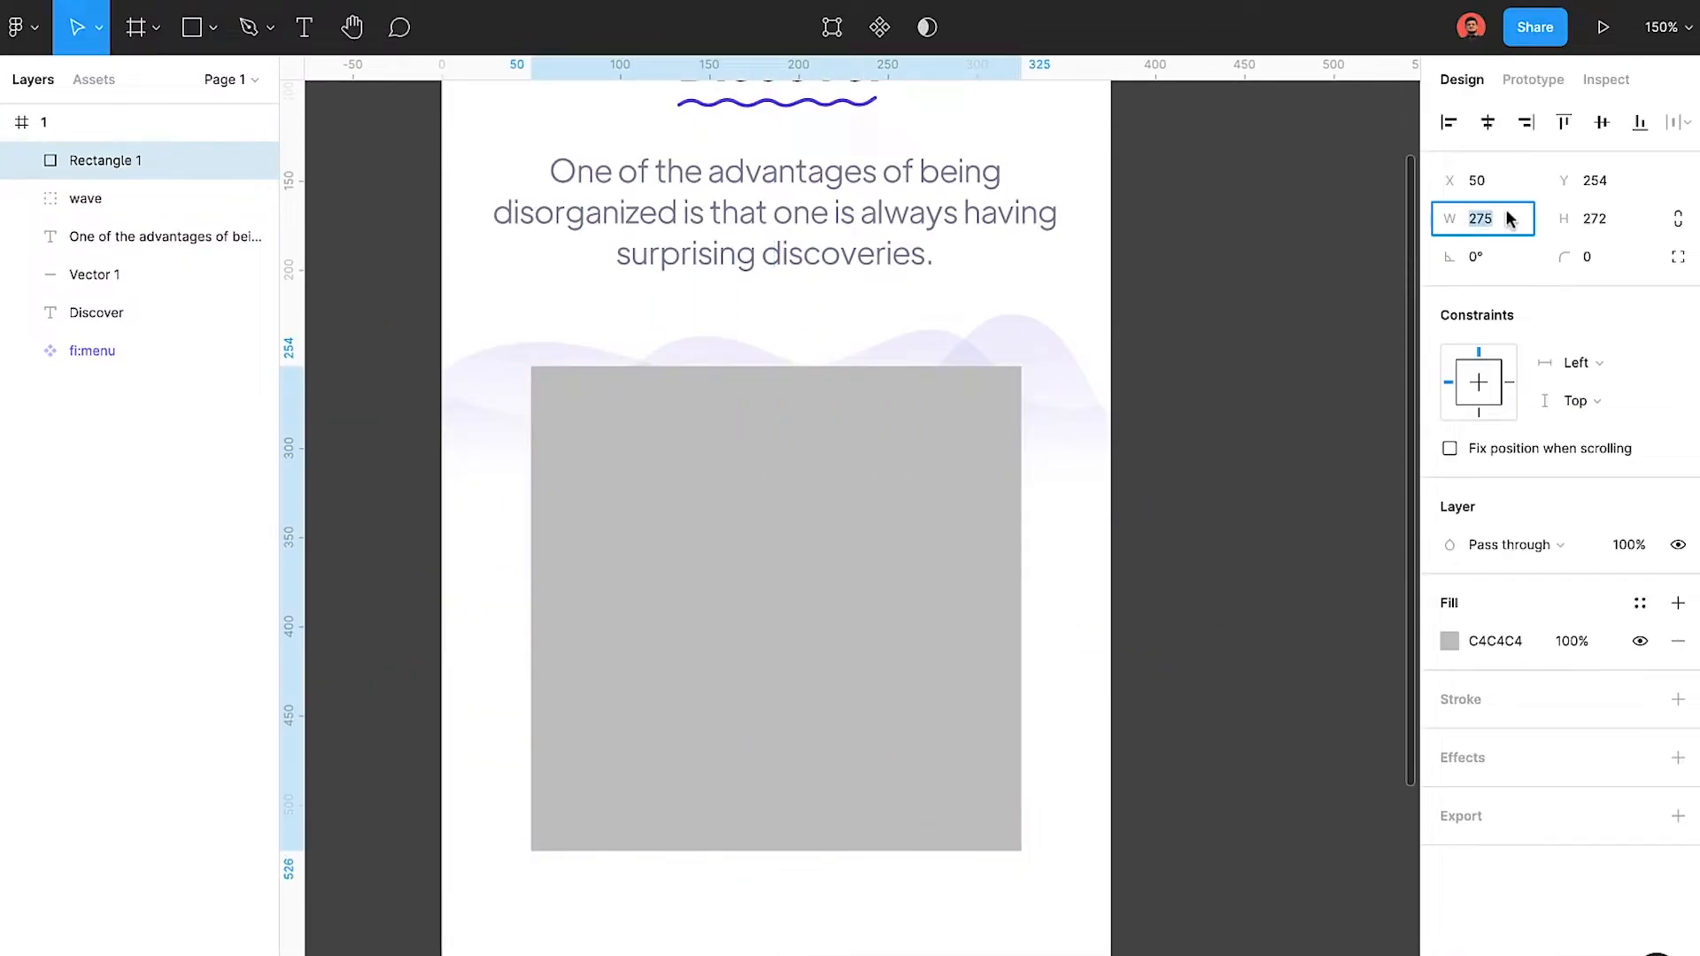
text(30)
key(Return)
key(Return)
key(Escape)
text(311)
key(Return)
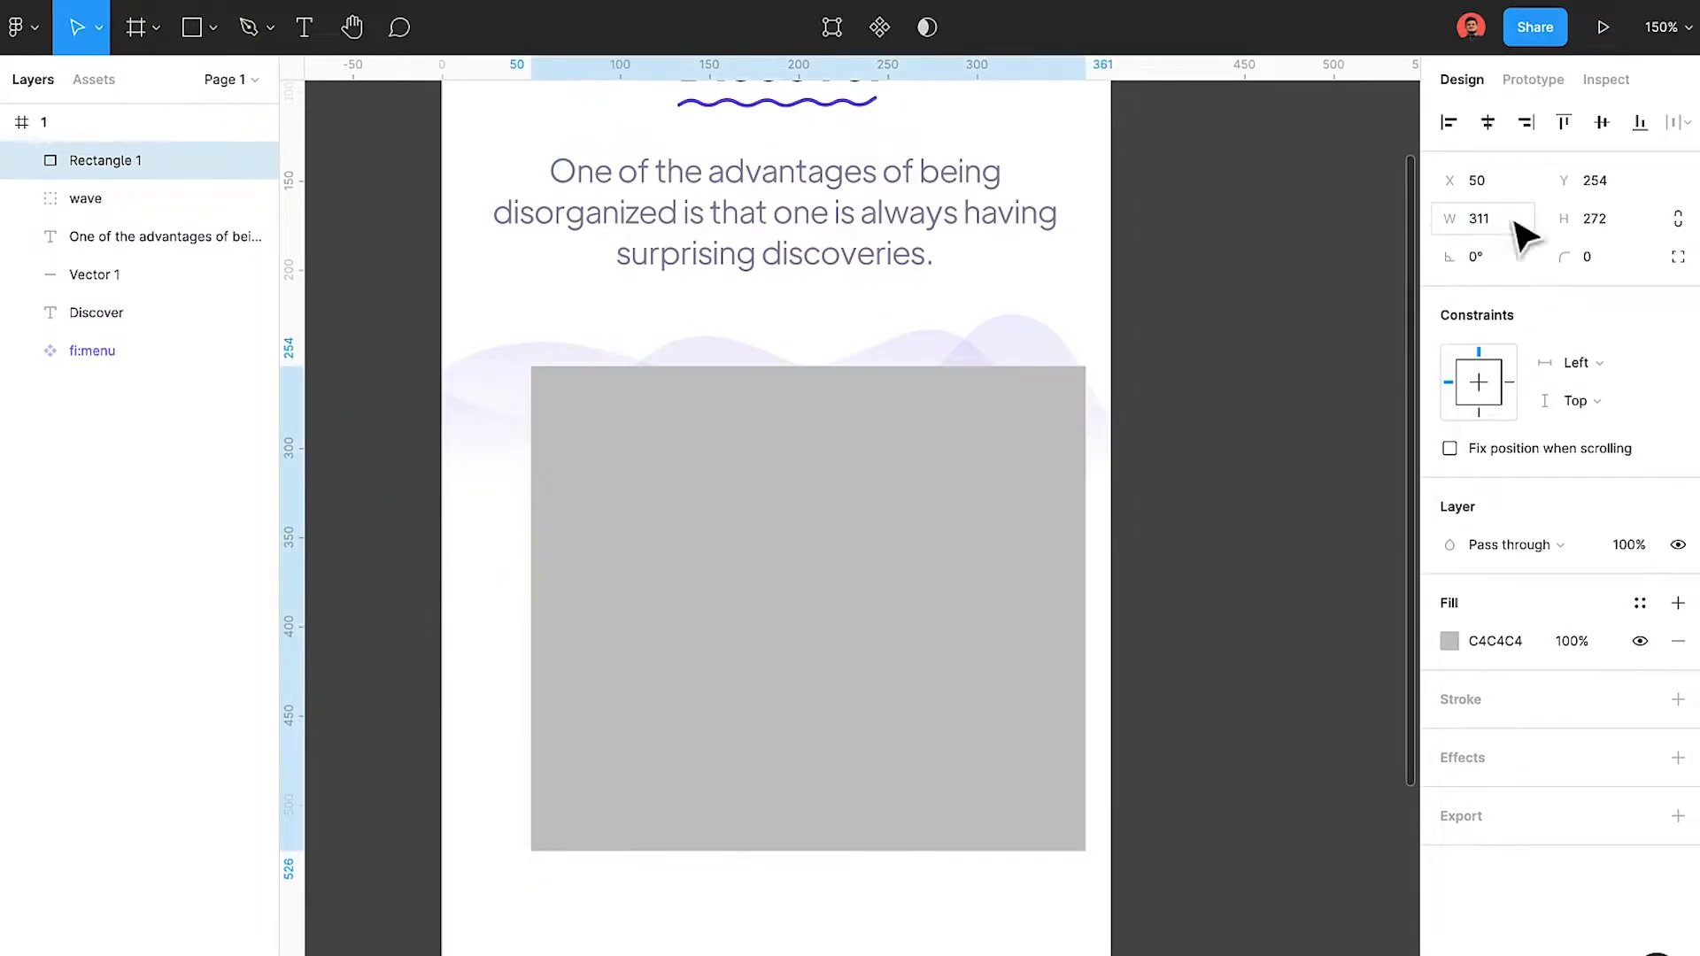
Centre the rectangle horizontally in the frame and give it a corner radius of 20.
key(alt+h)
click(1598, 256)
text(20)
key(Return)
Move the rectangle down to Y 265 and set its height to 345.
drag(887, 516, 903, 552)
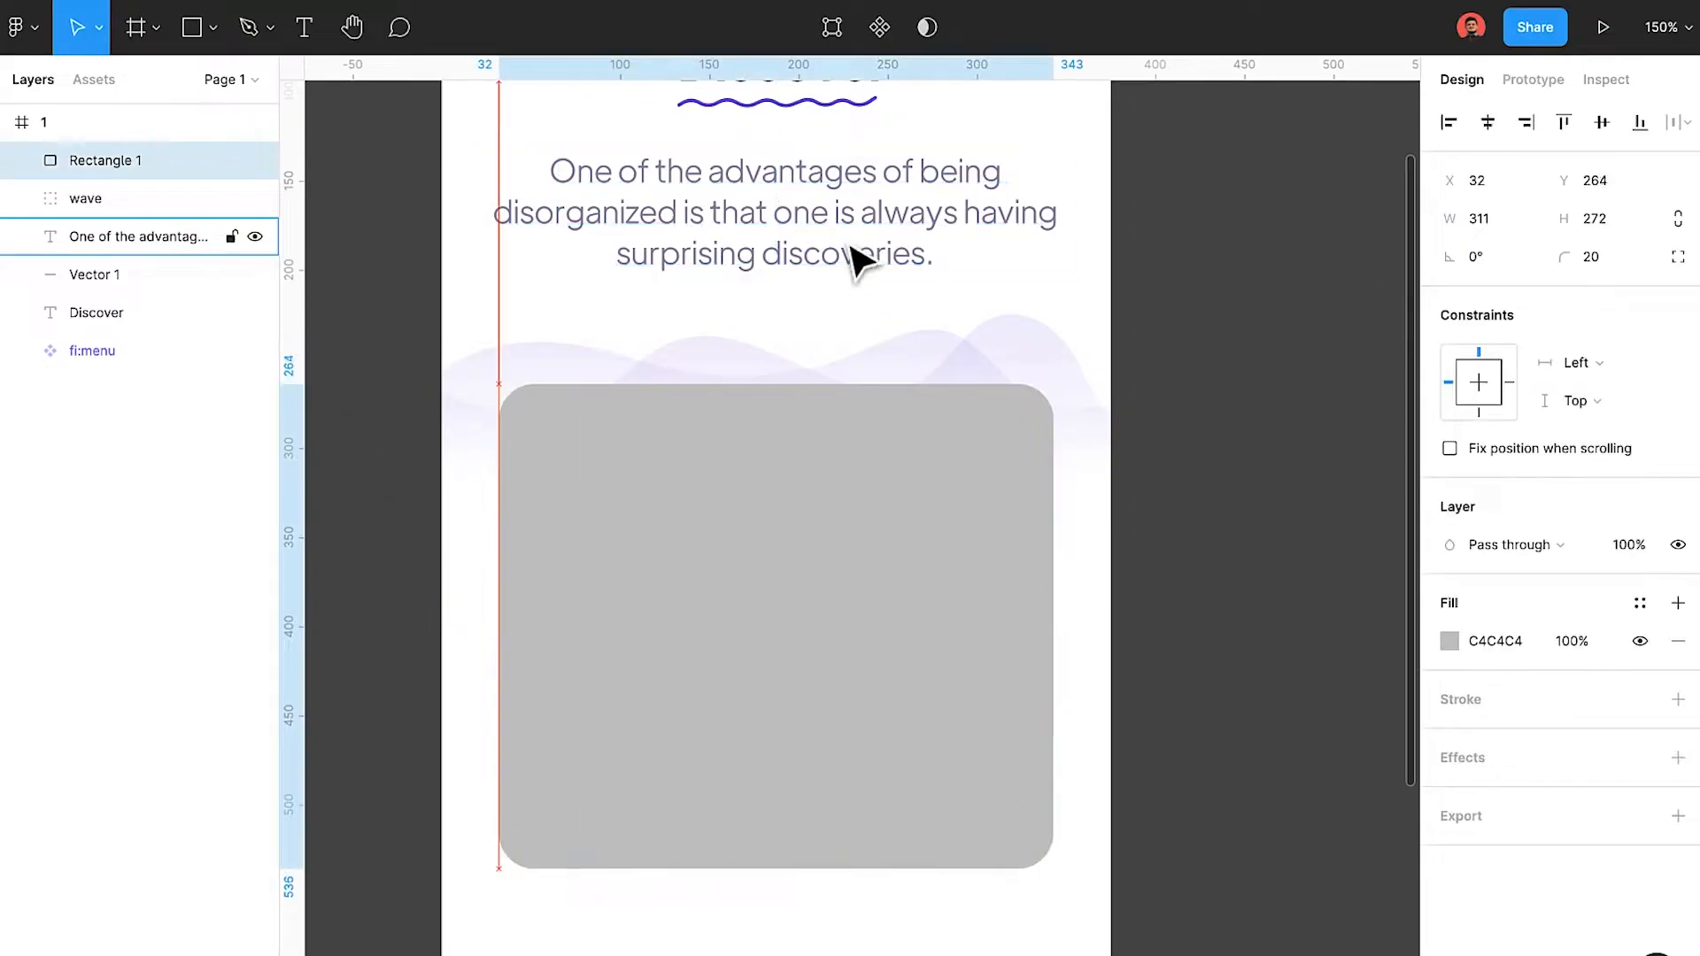
text(345)
key(Return)
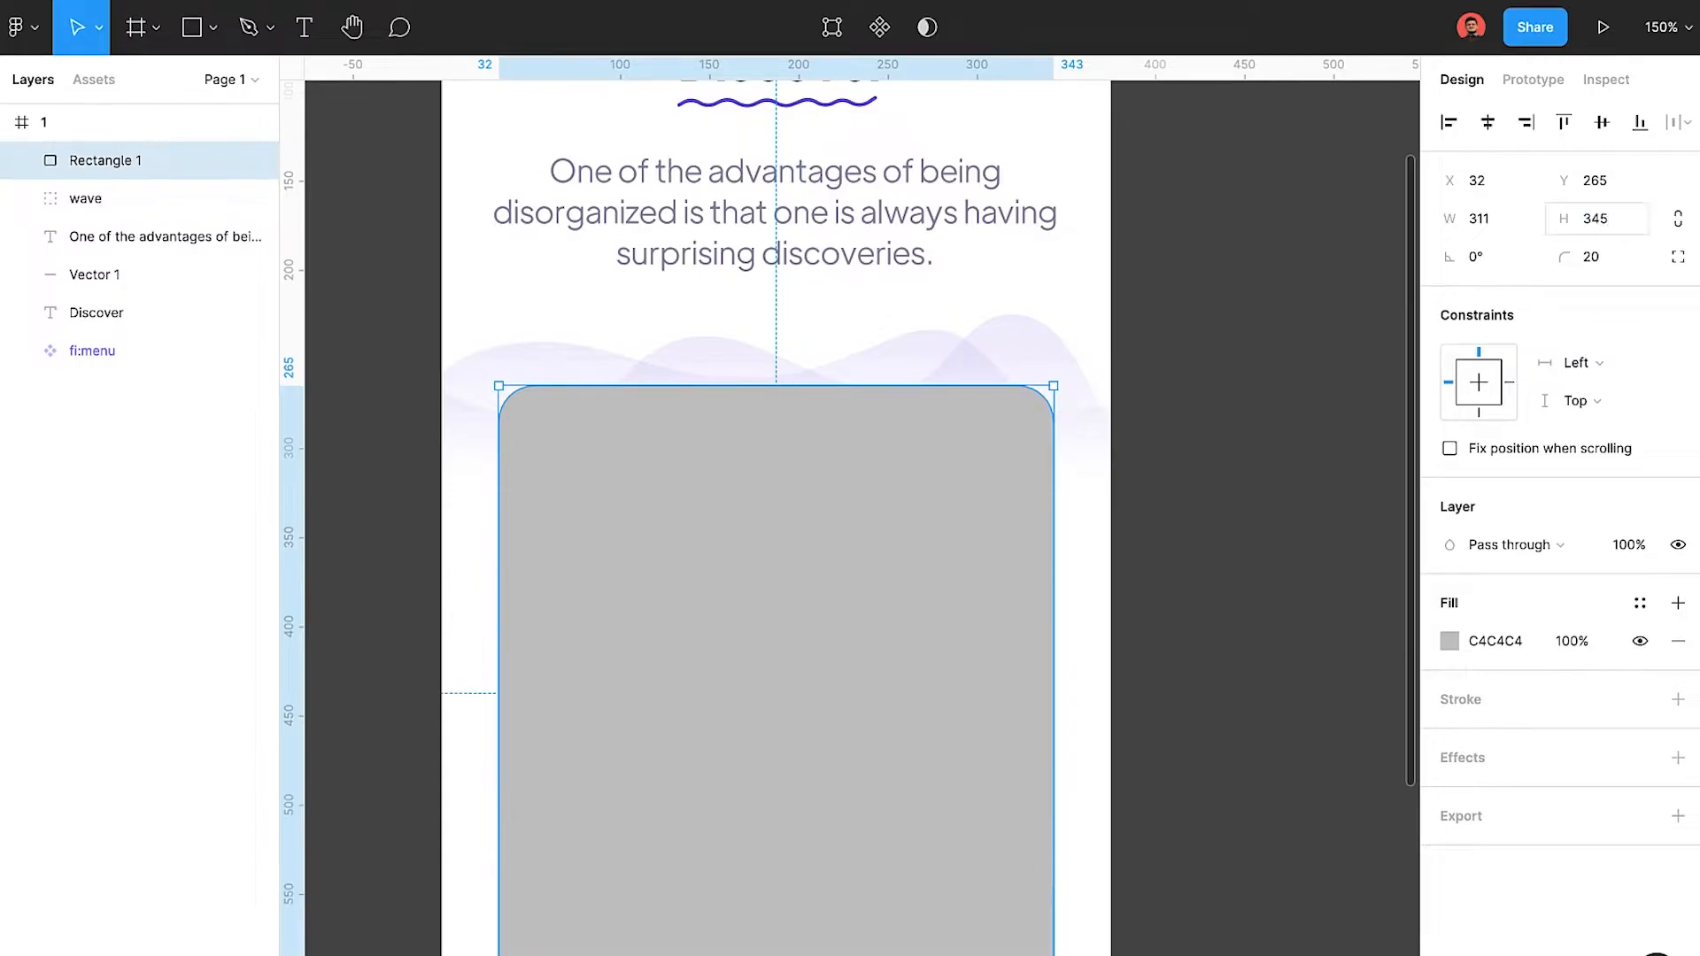
Fill the rectangle with an Unsplash photo, found by searching for "biking", of a red-jacketed cyclist crossing a city street.
scroll(1085, 619, down, 5)
right_click(810, 353)
click(1076, 700)
scroll(851, 465, up, 2)
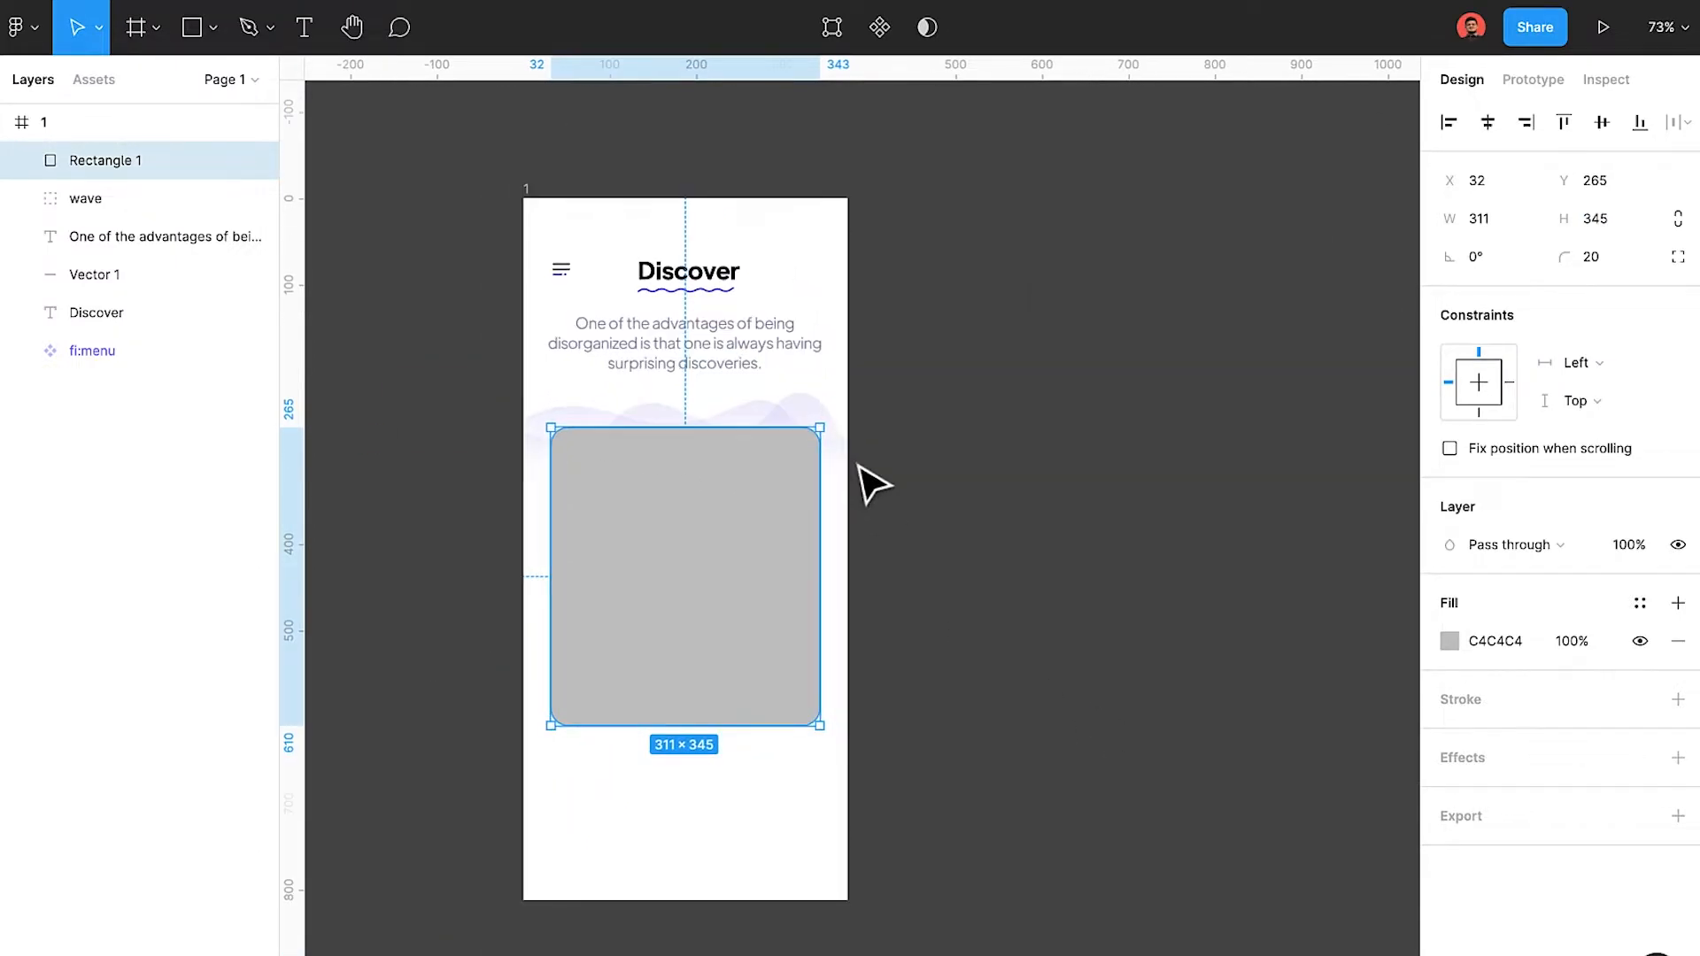
text(biking)
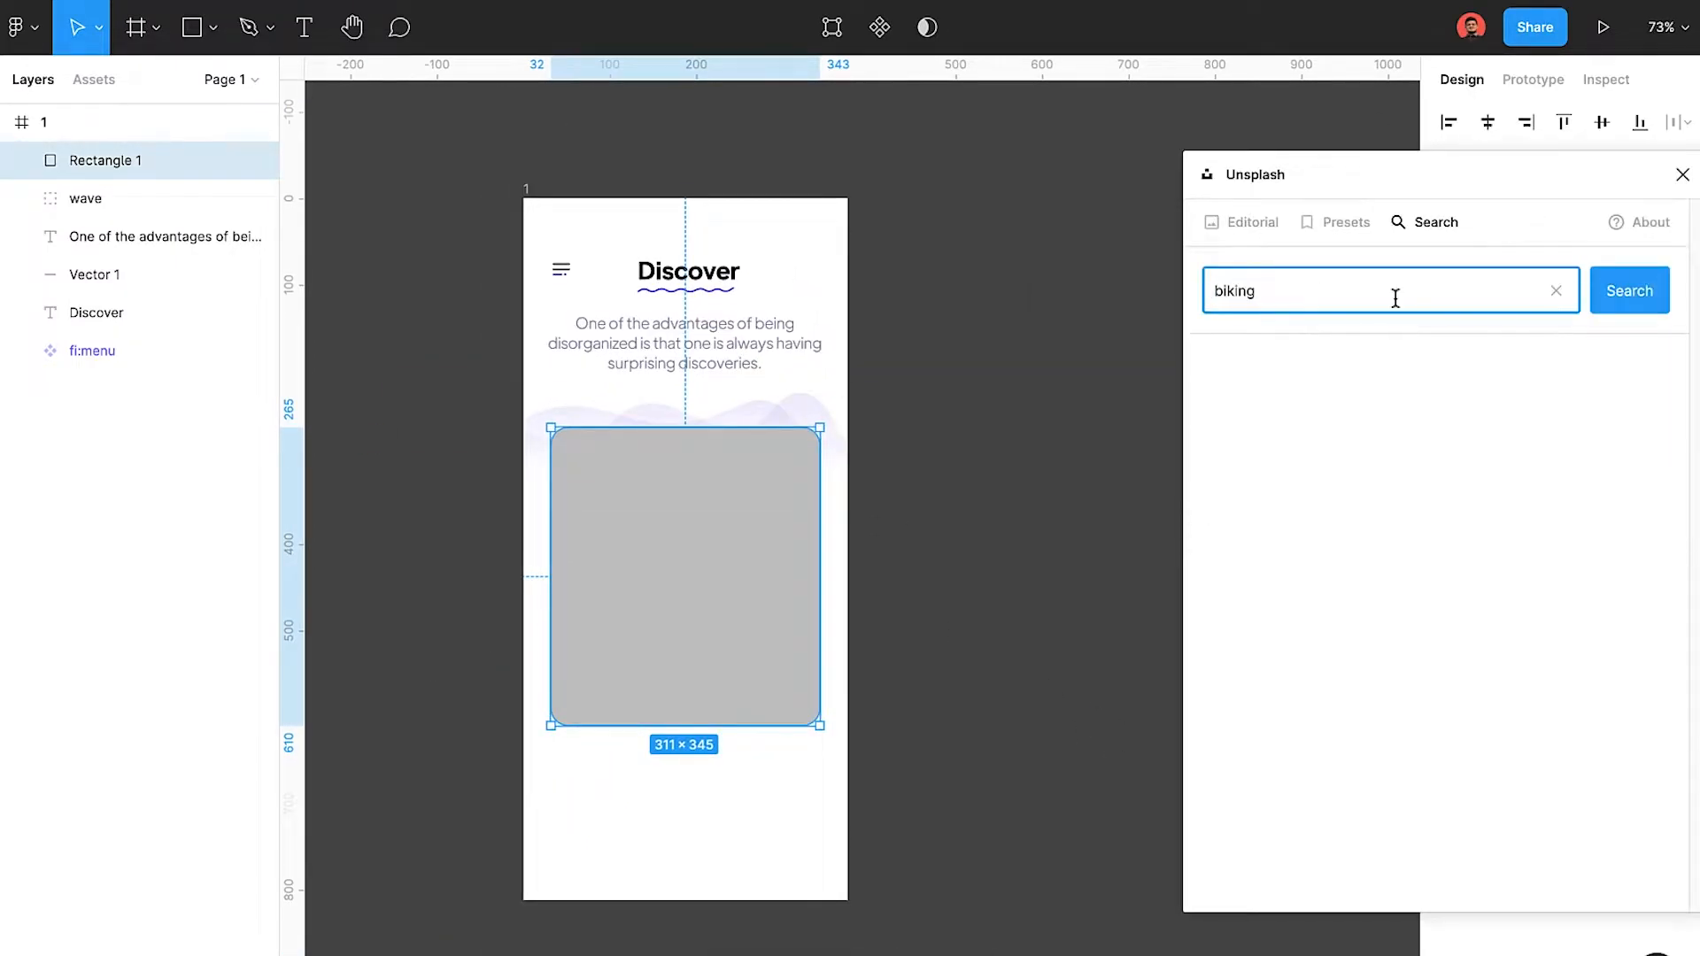
key(Return)
scroll(1343, 586, down, 5)
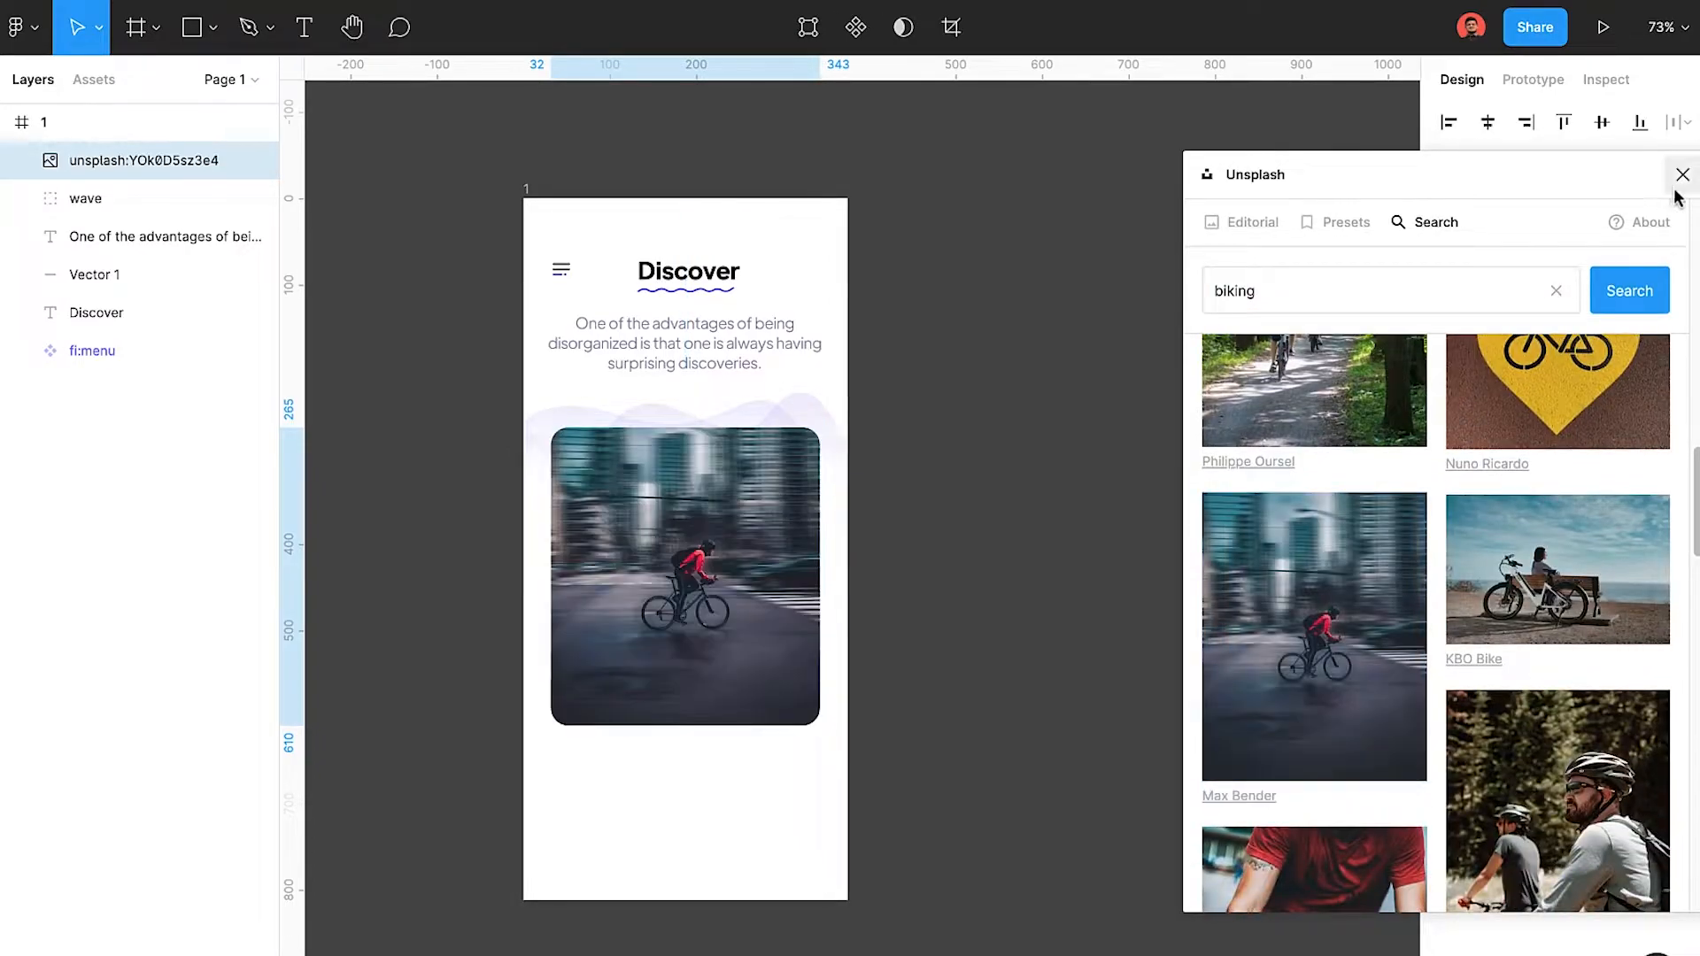
click(1682, 174)
Draw a rectangle over the lower part of the cyclist photo and size it to 295 × 101 px with equal side margins.
key(Escape)
scroll(692, 611, up, 3)
key(r)
drag(556, 621, 817, 734)
drag(814, 677, 837, 678)
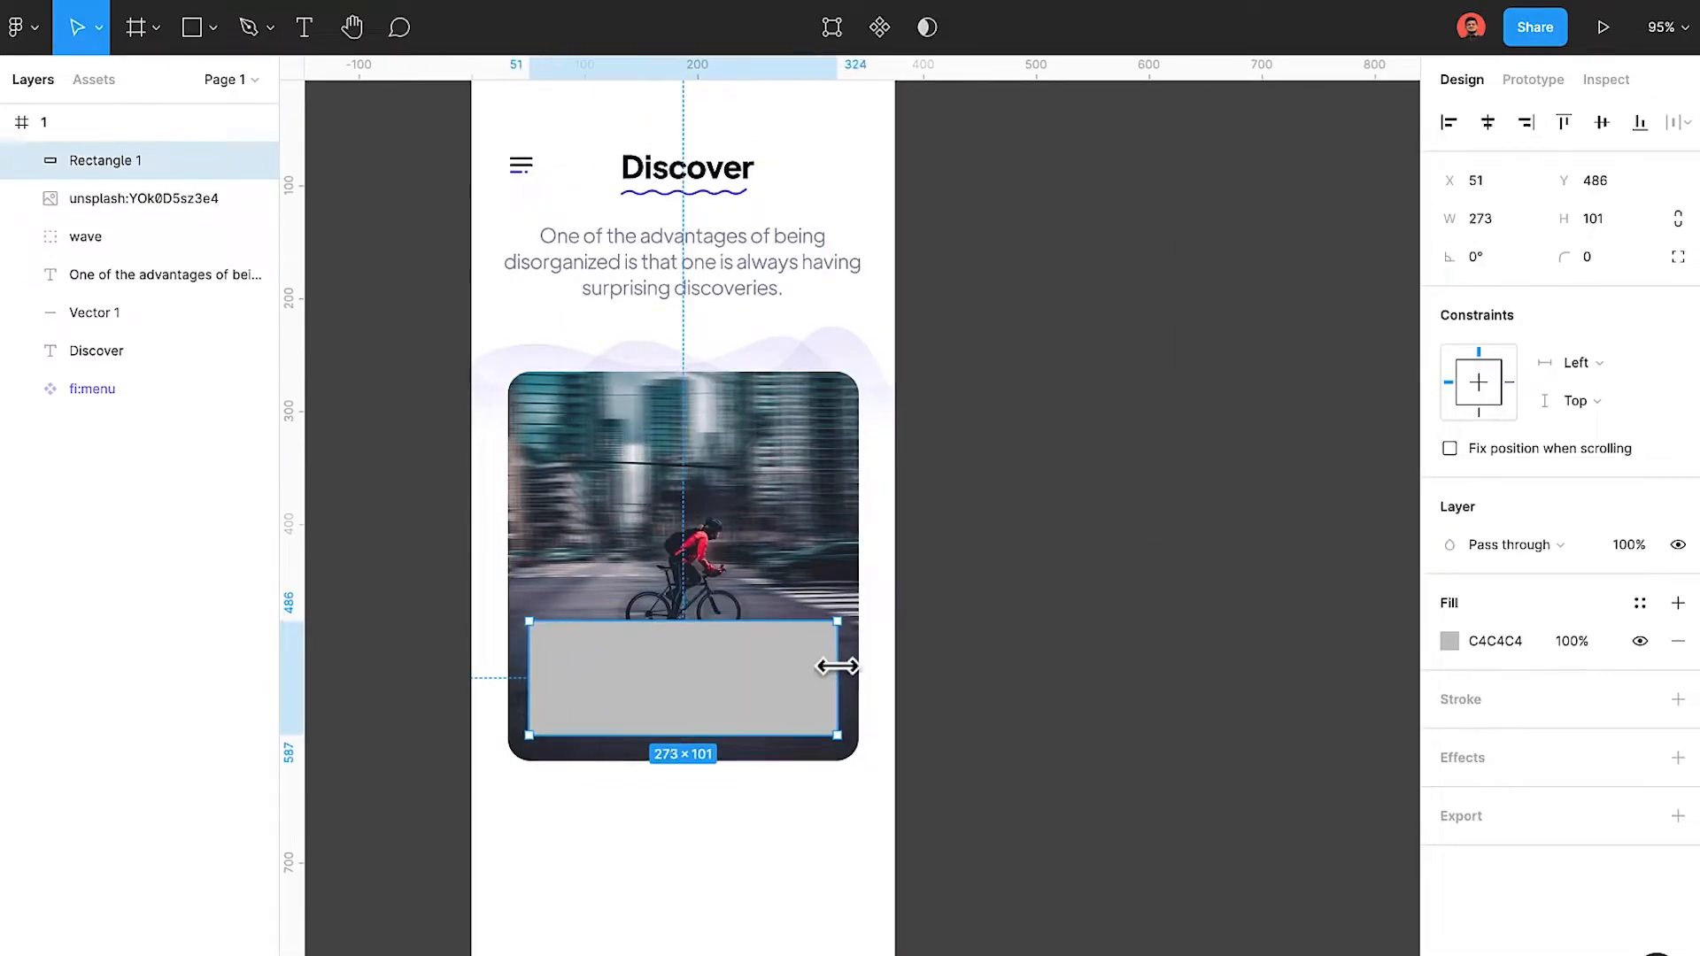
drag(788, 625, 777, 594)
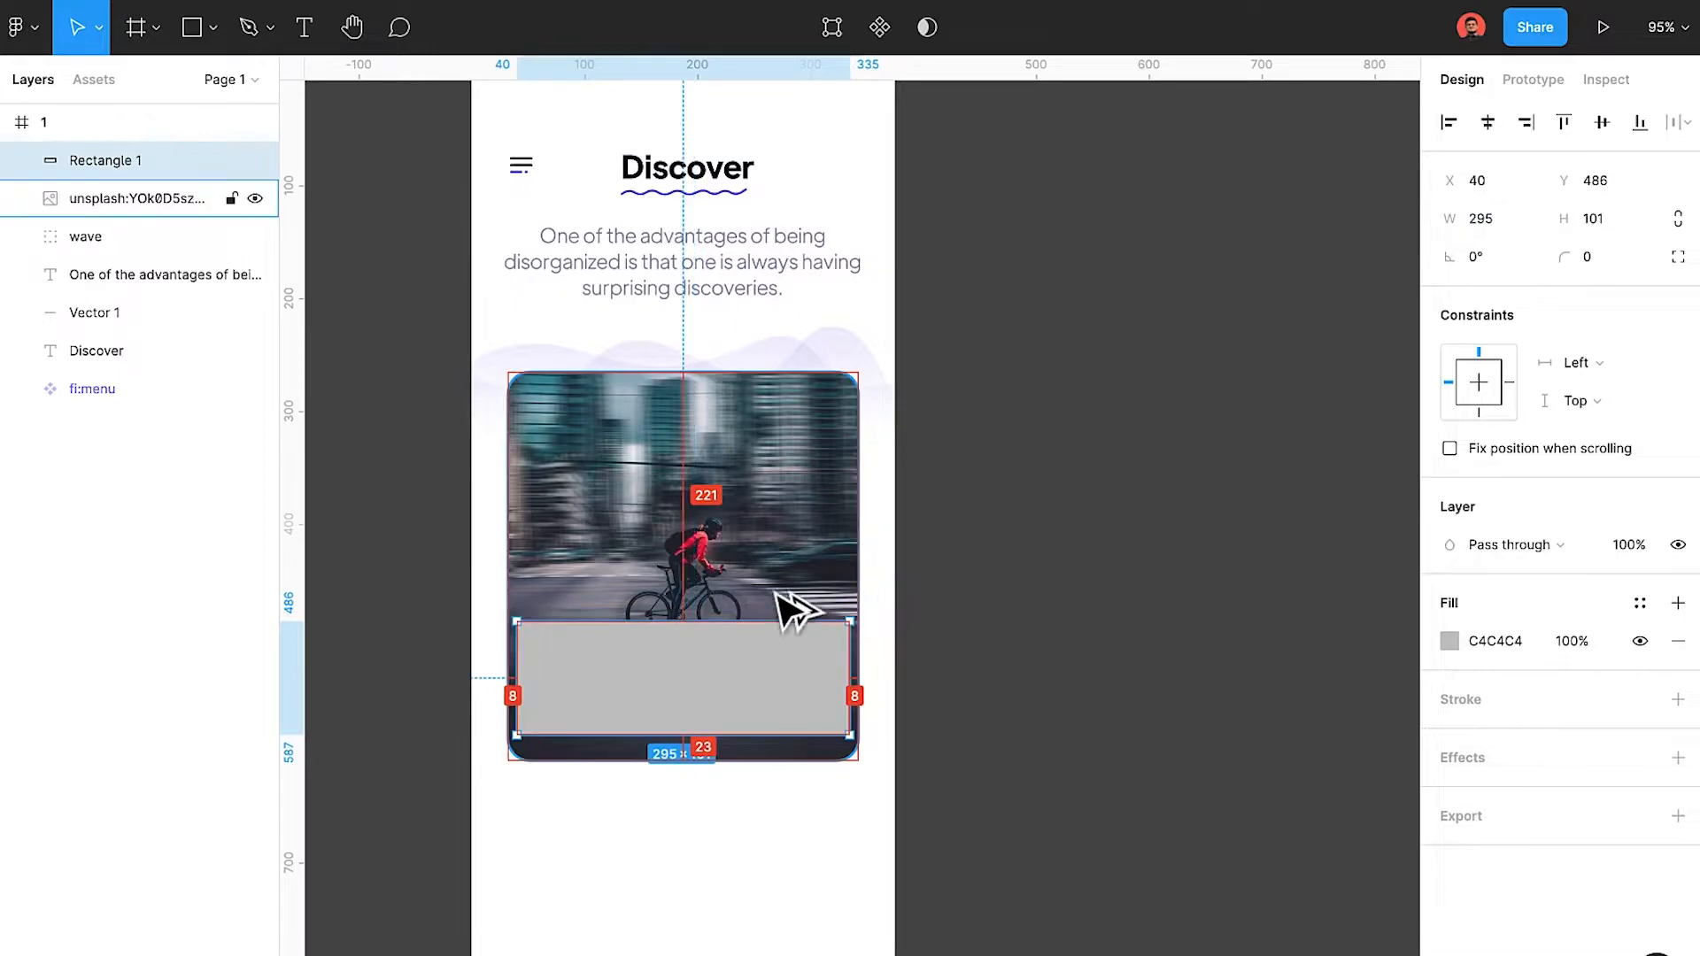
Move the grey rectangle down to Y 501 and give it a corner radius of 12.
key(shift+Down)
key(Down)
key(Down)
key(Down)
key(Down)
key(Down)
click(1587, 257)
text(10)
click(1035, 675)
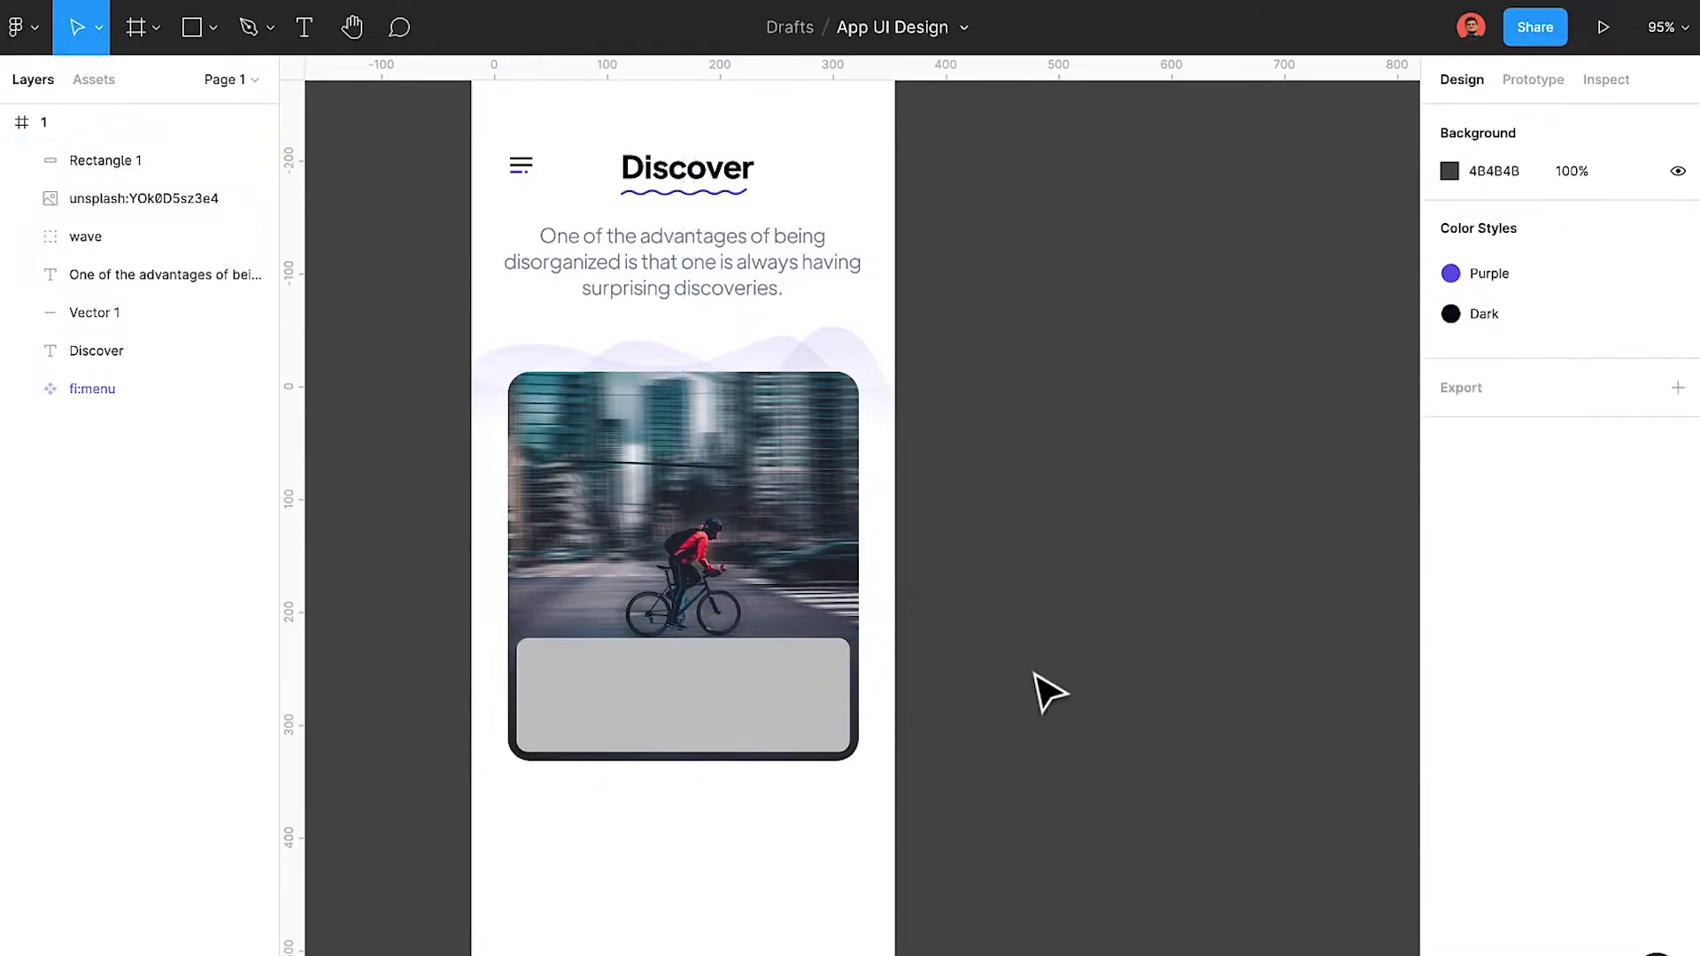
Set the grey rectangle's height to 96 and move it down to Y 506.
scroll(804, 779, up, 3)
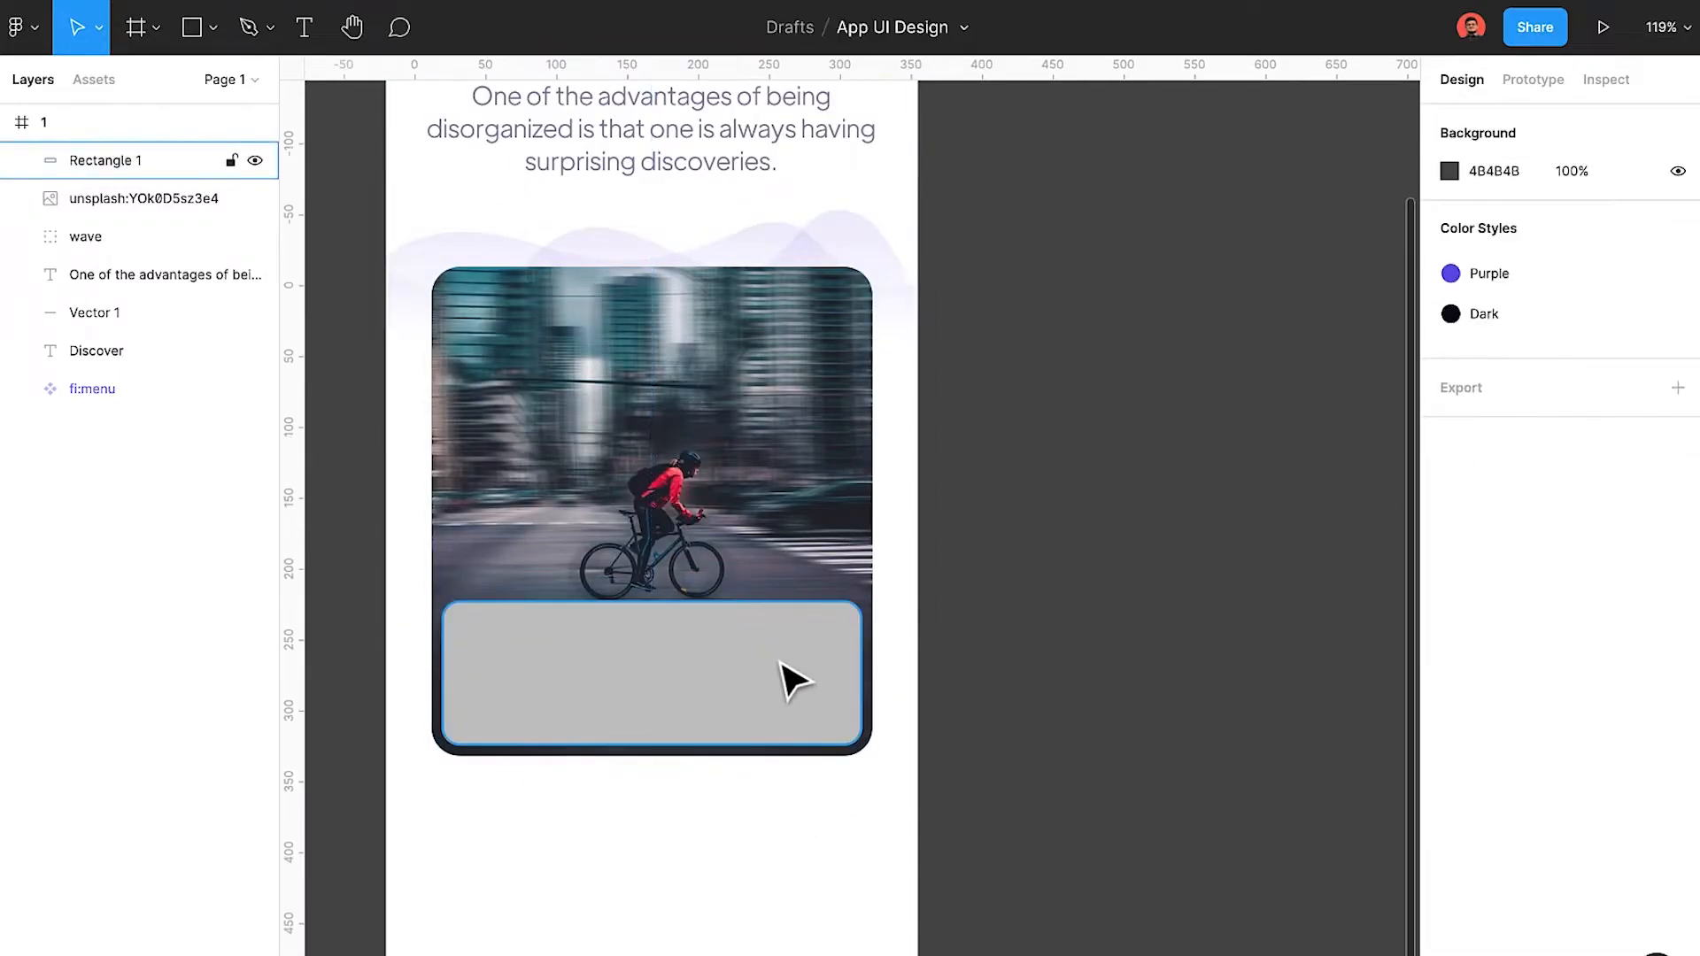
click(786, 680)
click(1613, 219)
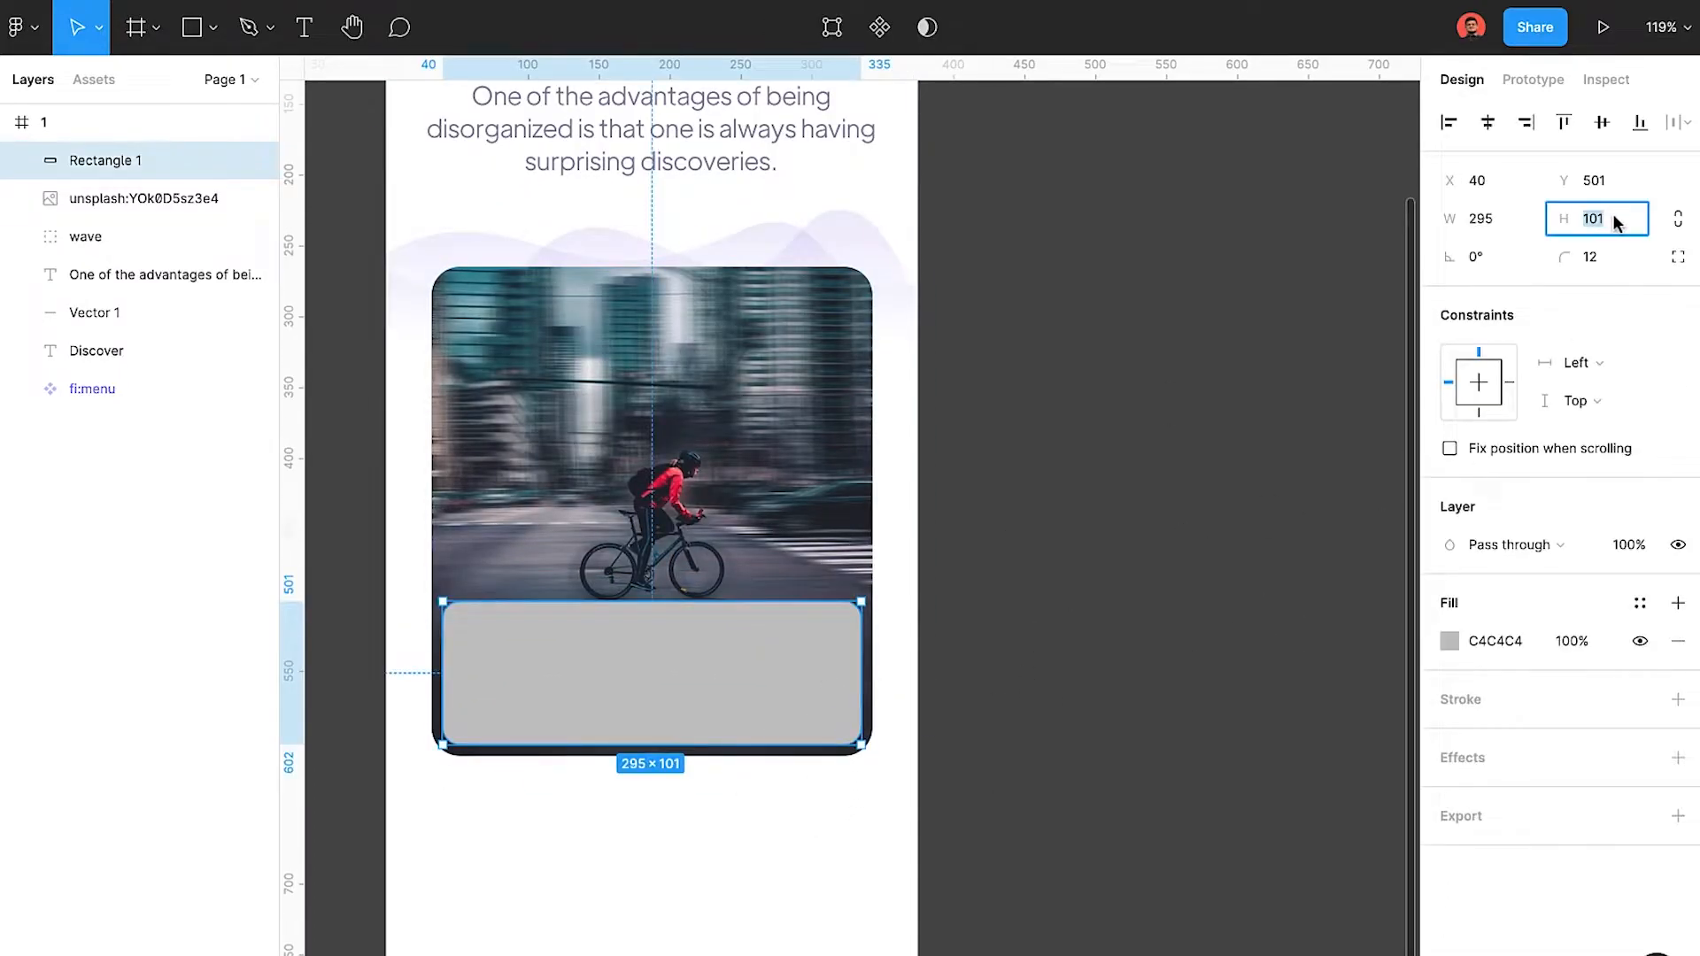
text(94)
key(Return)
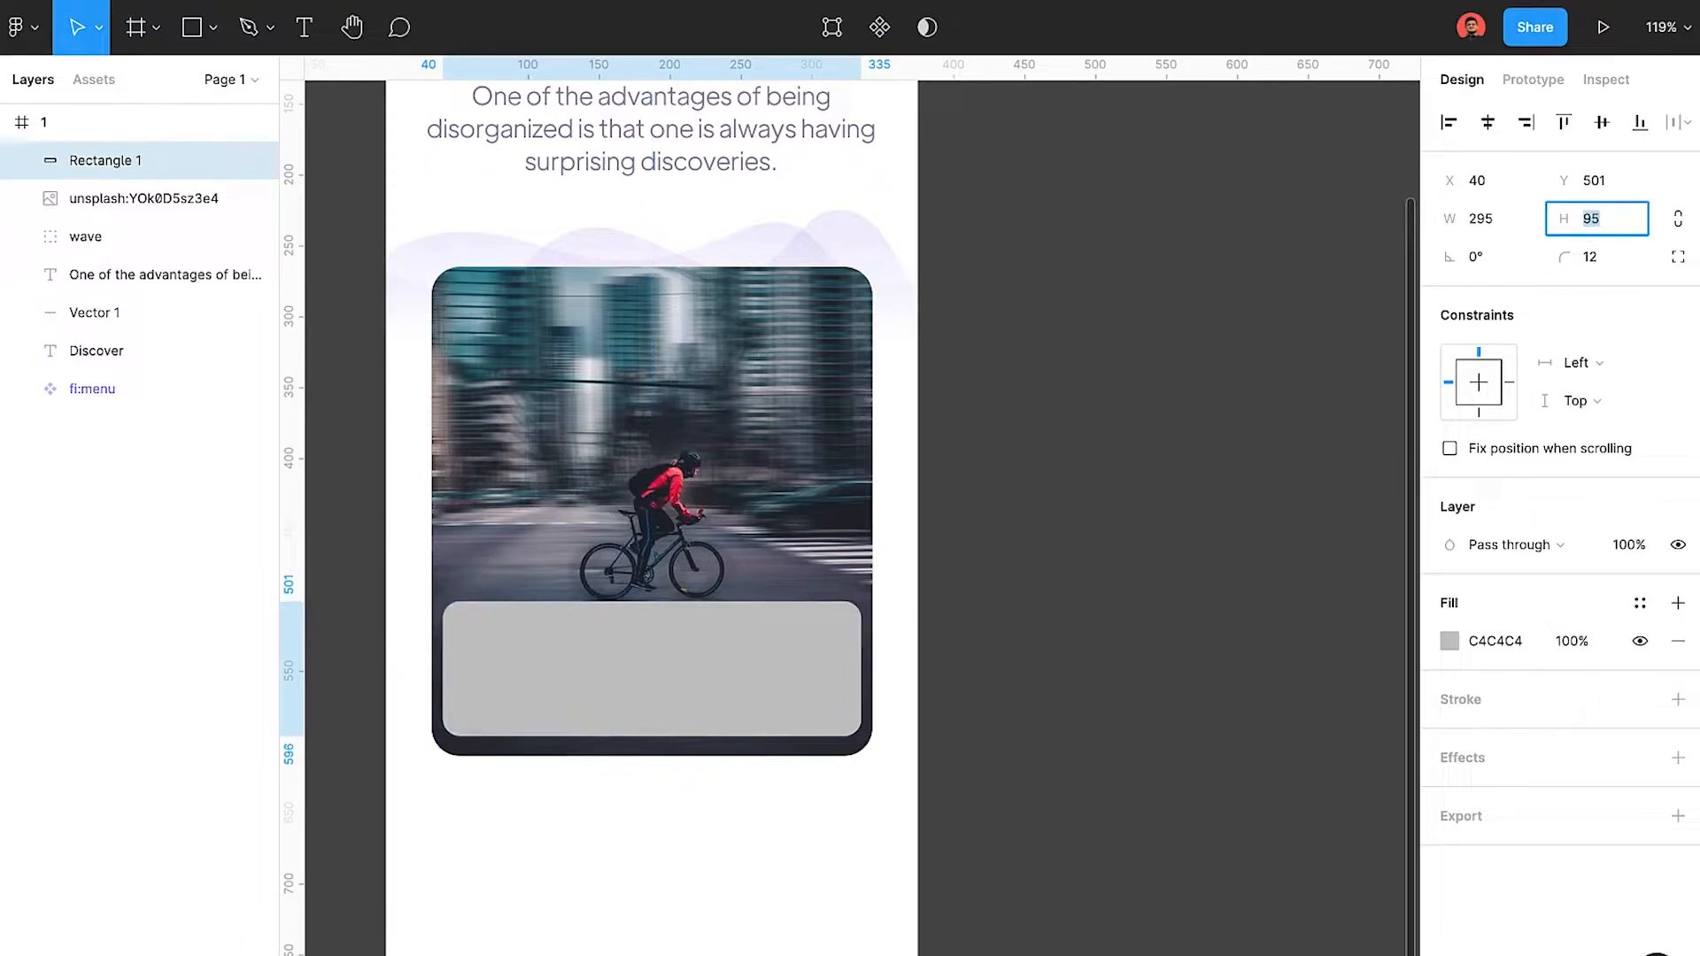
key(Down)
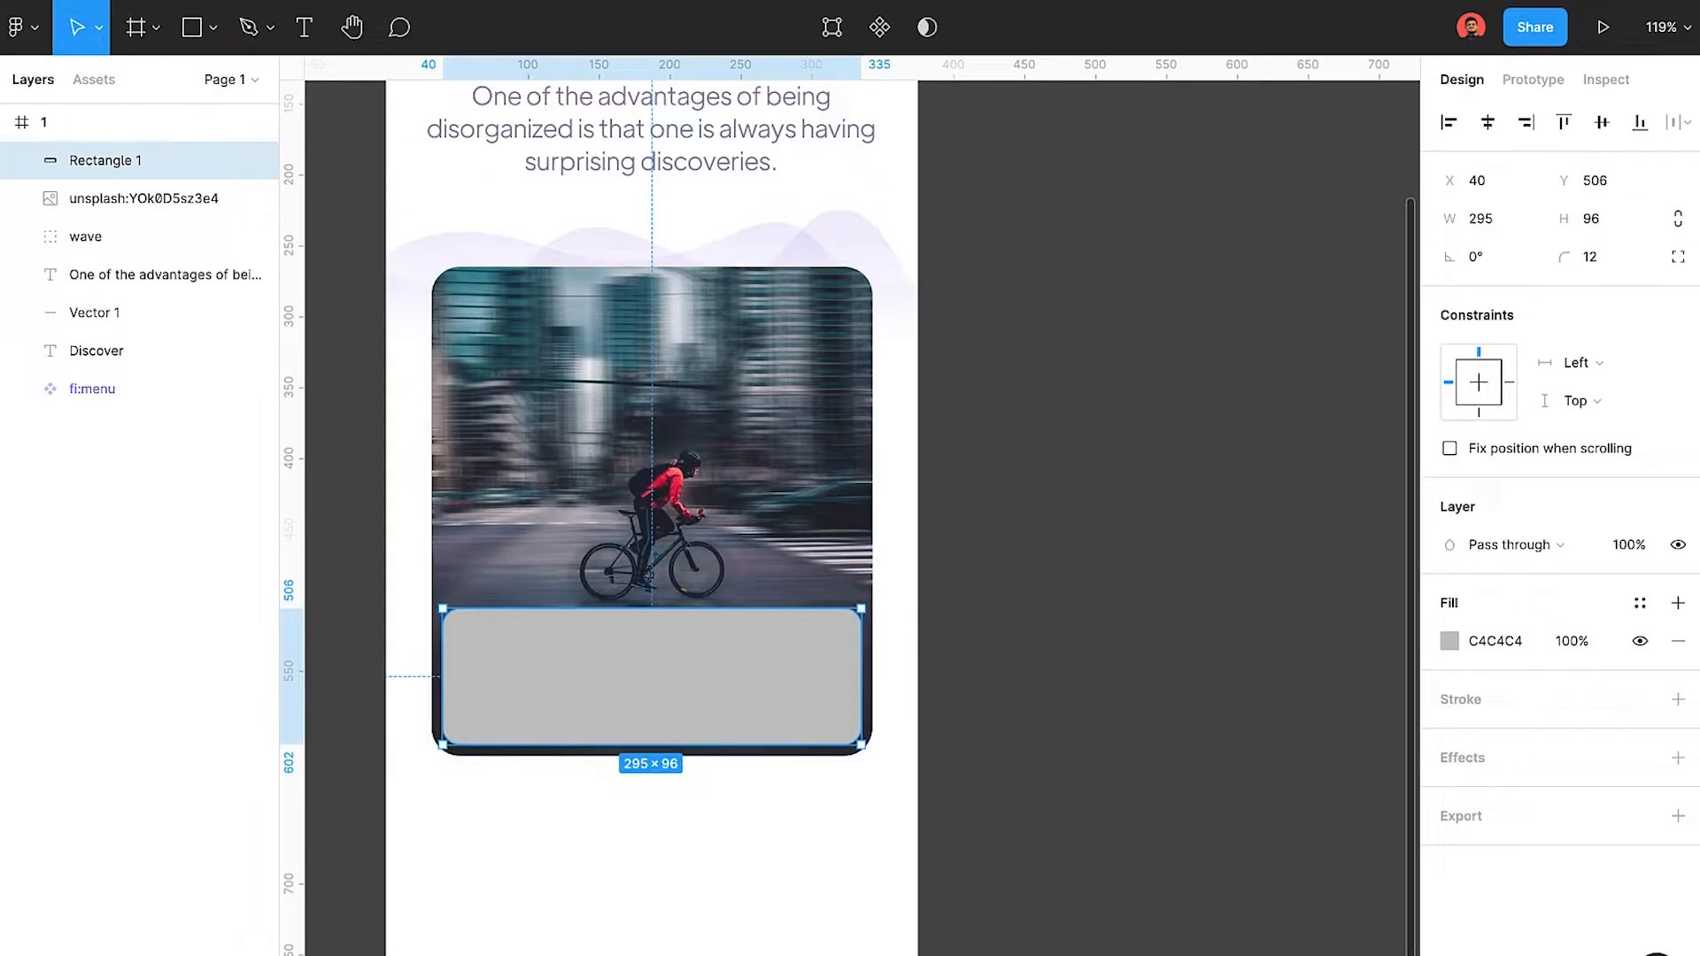
Fill the overlay rectangle with white FFFFFF at 20% opacity.
click(1449, 641)
text(fff)
key(Return)
click(1572, 641)
text(20)
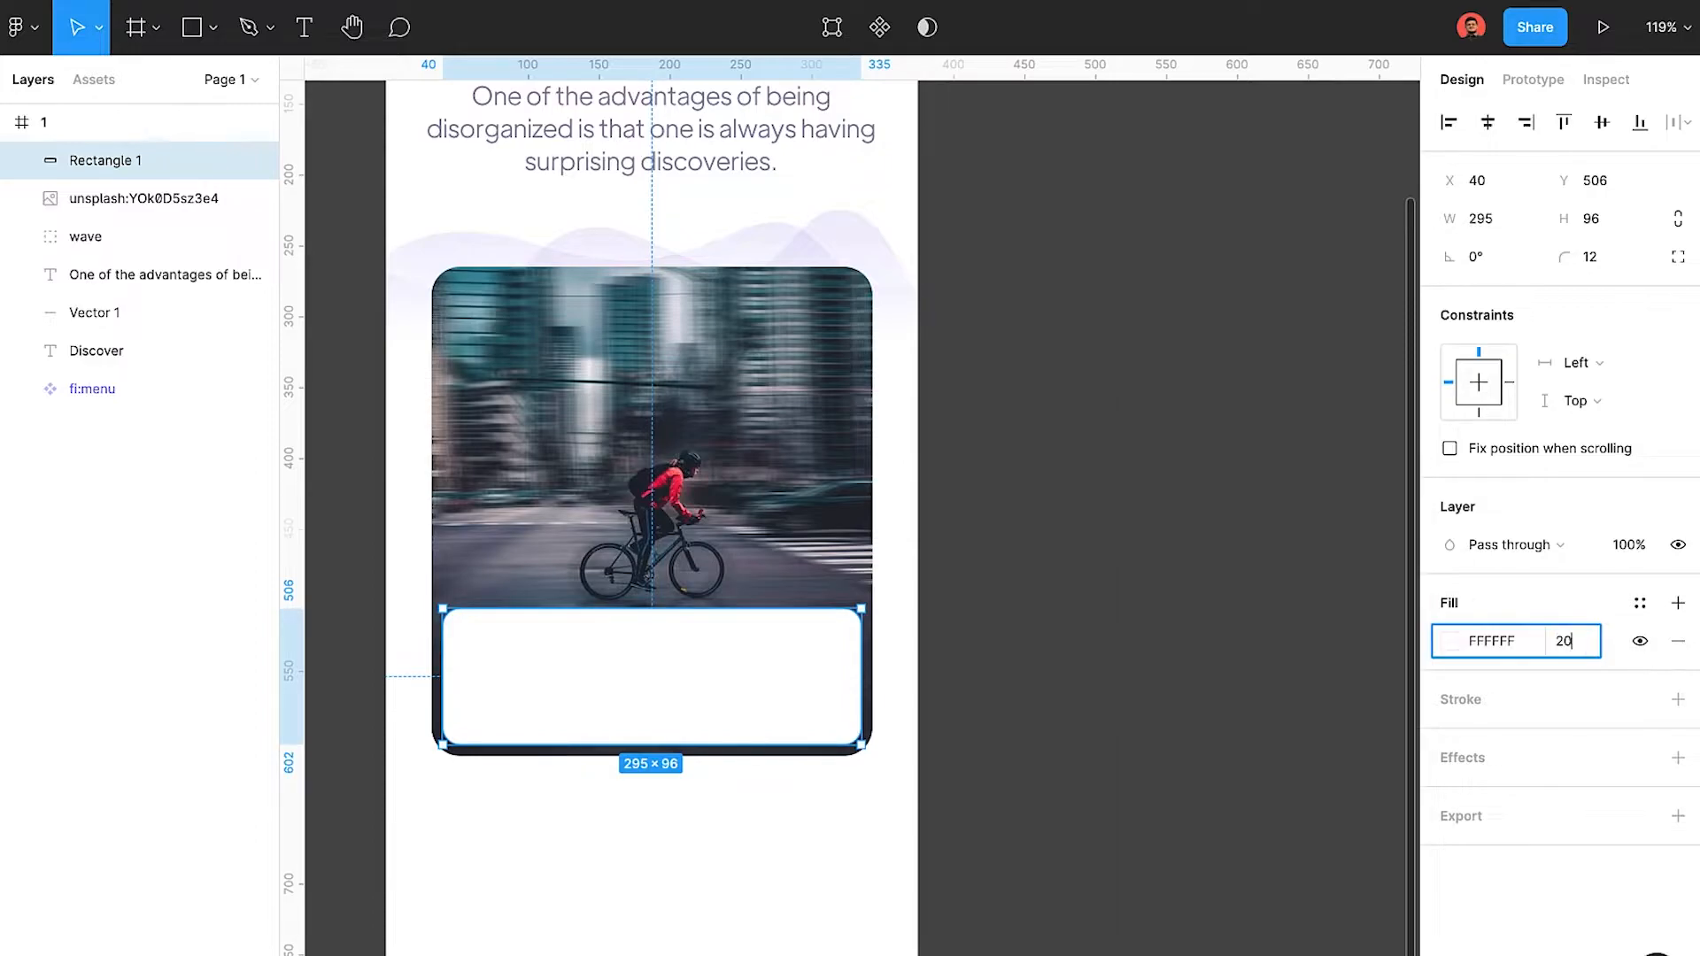
key(Return)
Apply a background blur effect to the translucent overlay rectangle.
click(1677, 757)
click(1531, 795)
click(1562, 852)
click(1449, 795)
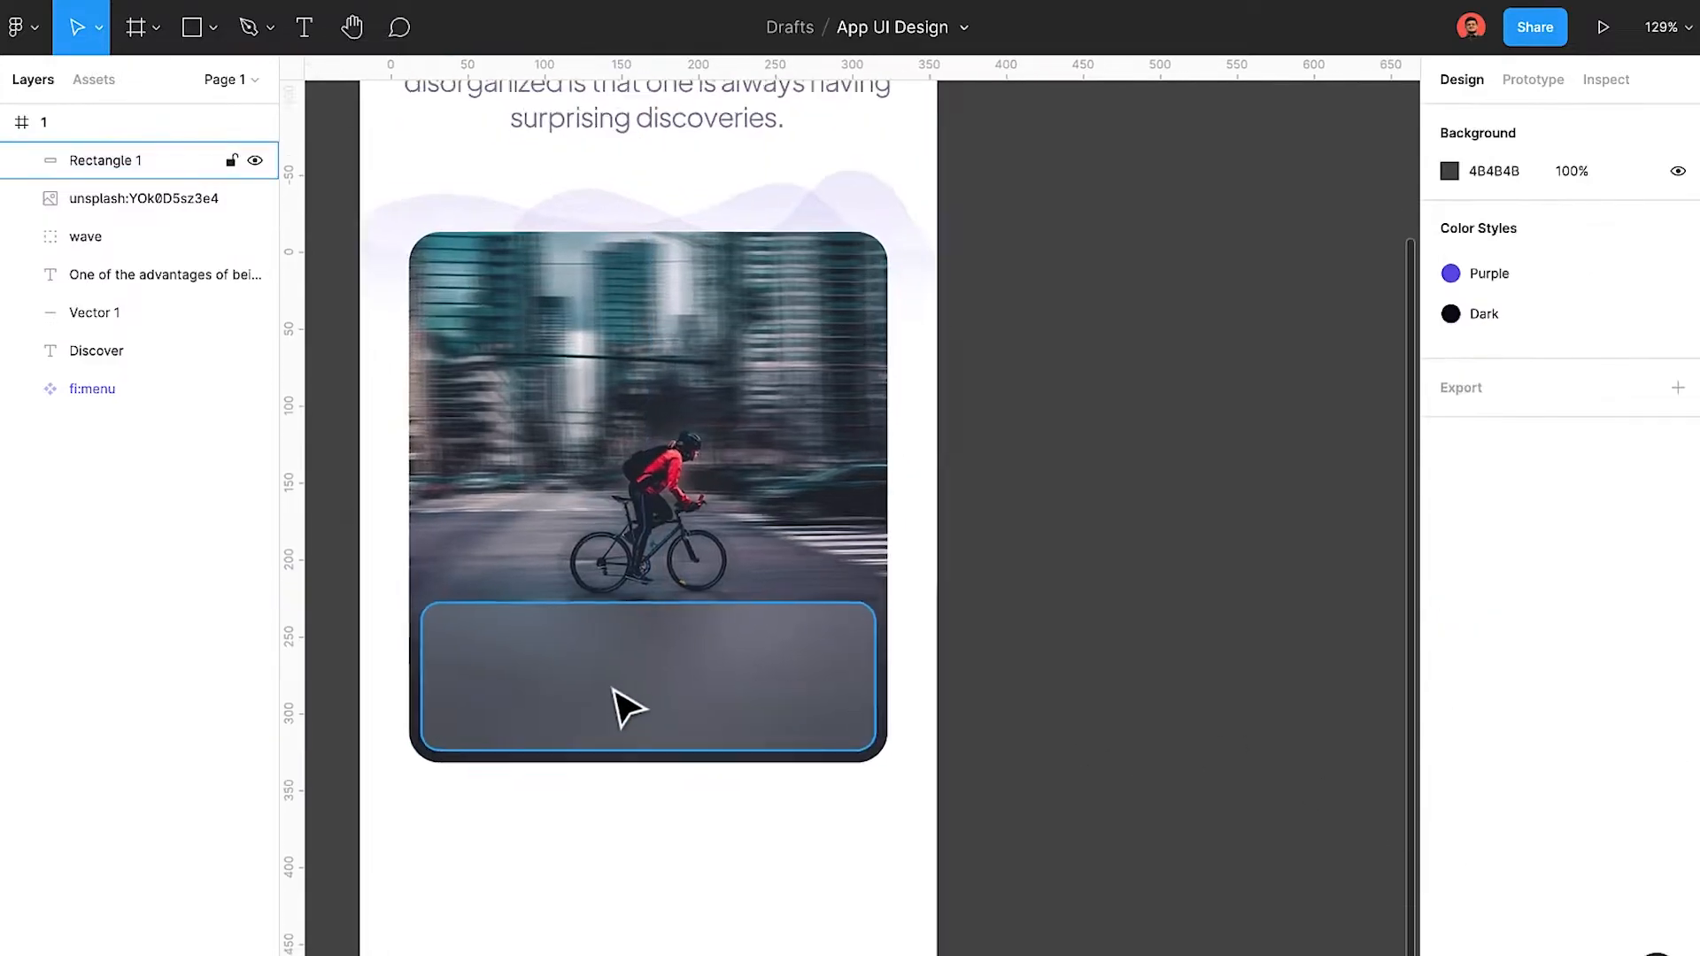
Place the copied Discover heading on the overlay panel and set its font size to 18.
scroll(796, 682, up, 3)
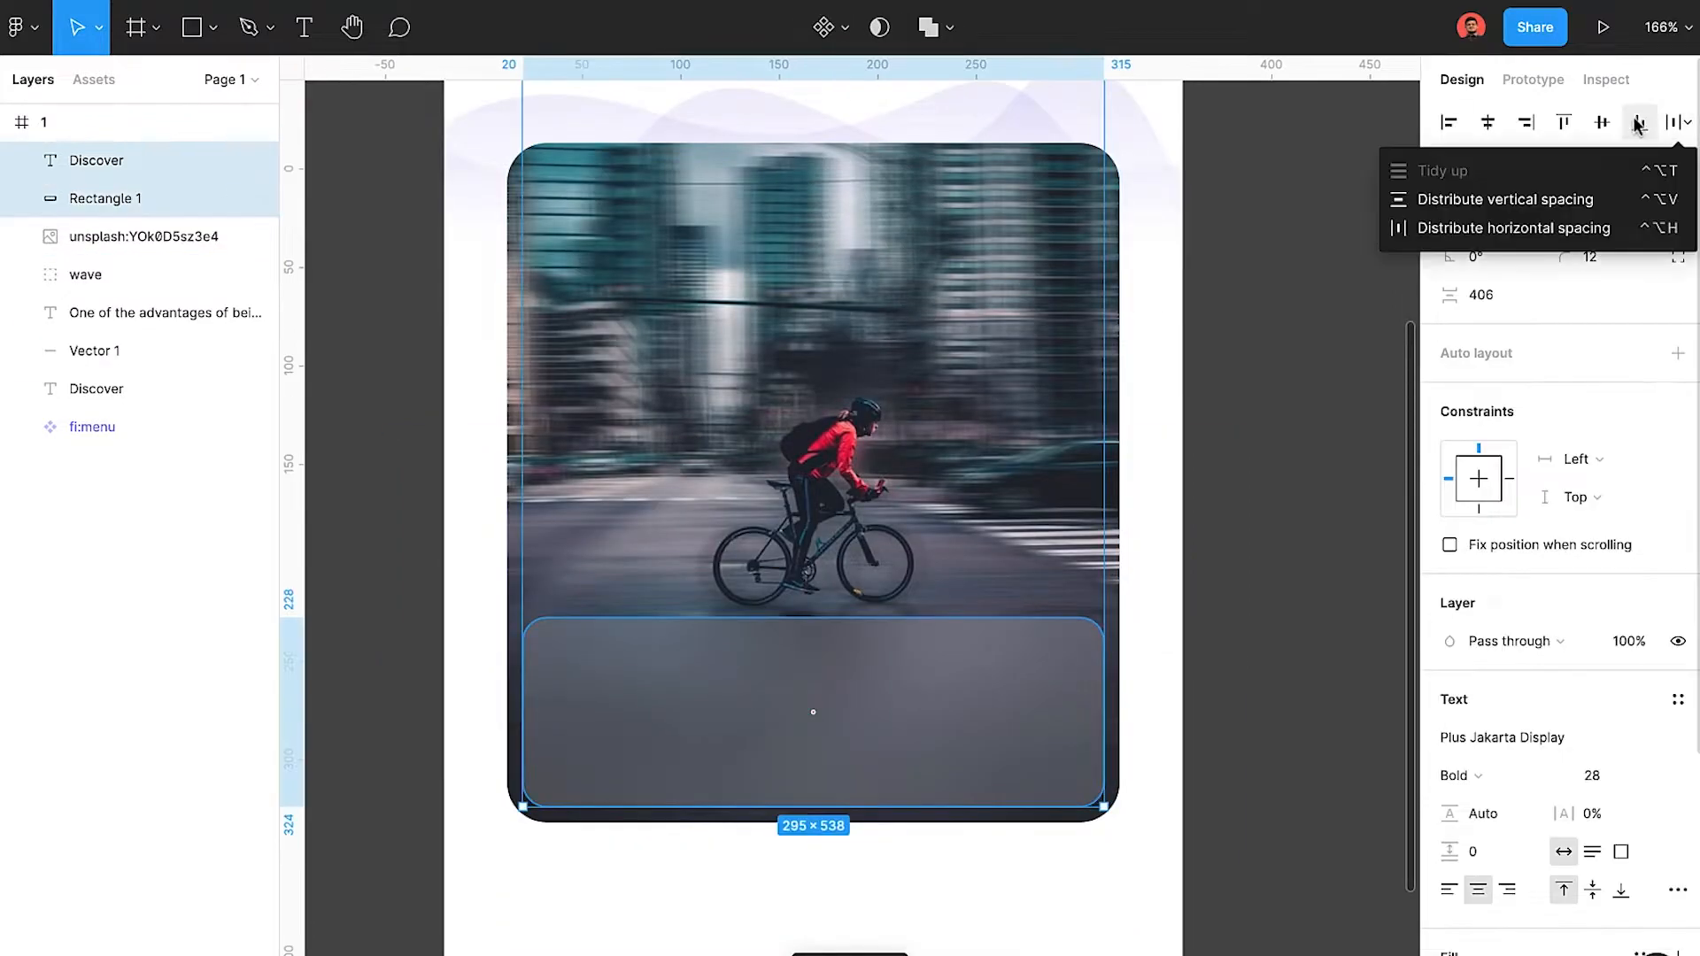
drag(850, 828, 748, 688)
click(1591, 679)
text(18)
key(Return)
Detach the Dark colour style from the copied Discover text and give it a white FFFFFF fill.
click(1523, 860)
click(1365, 825)
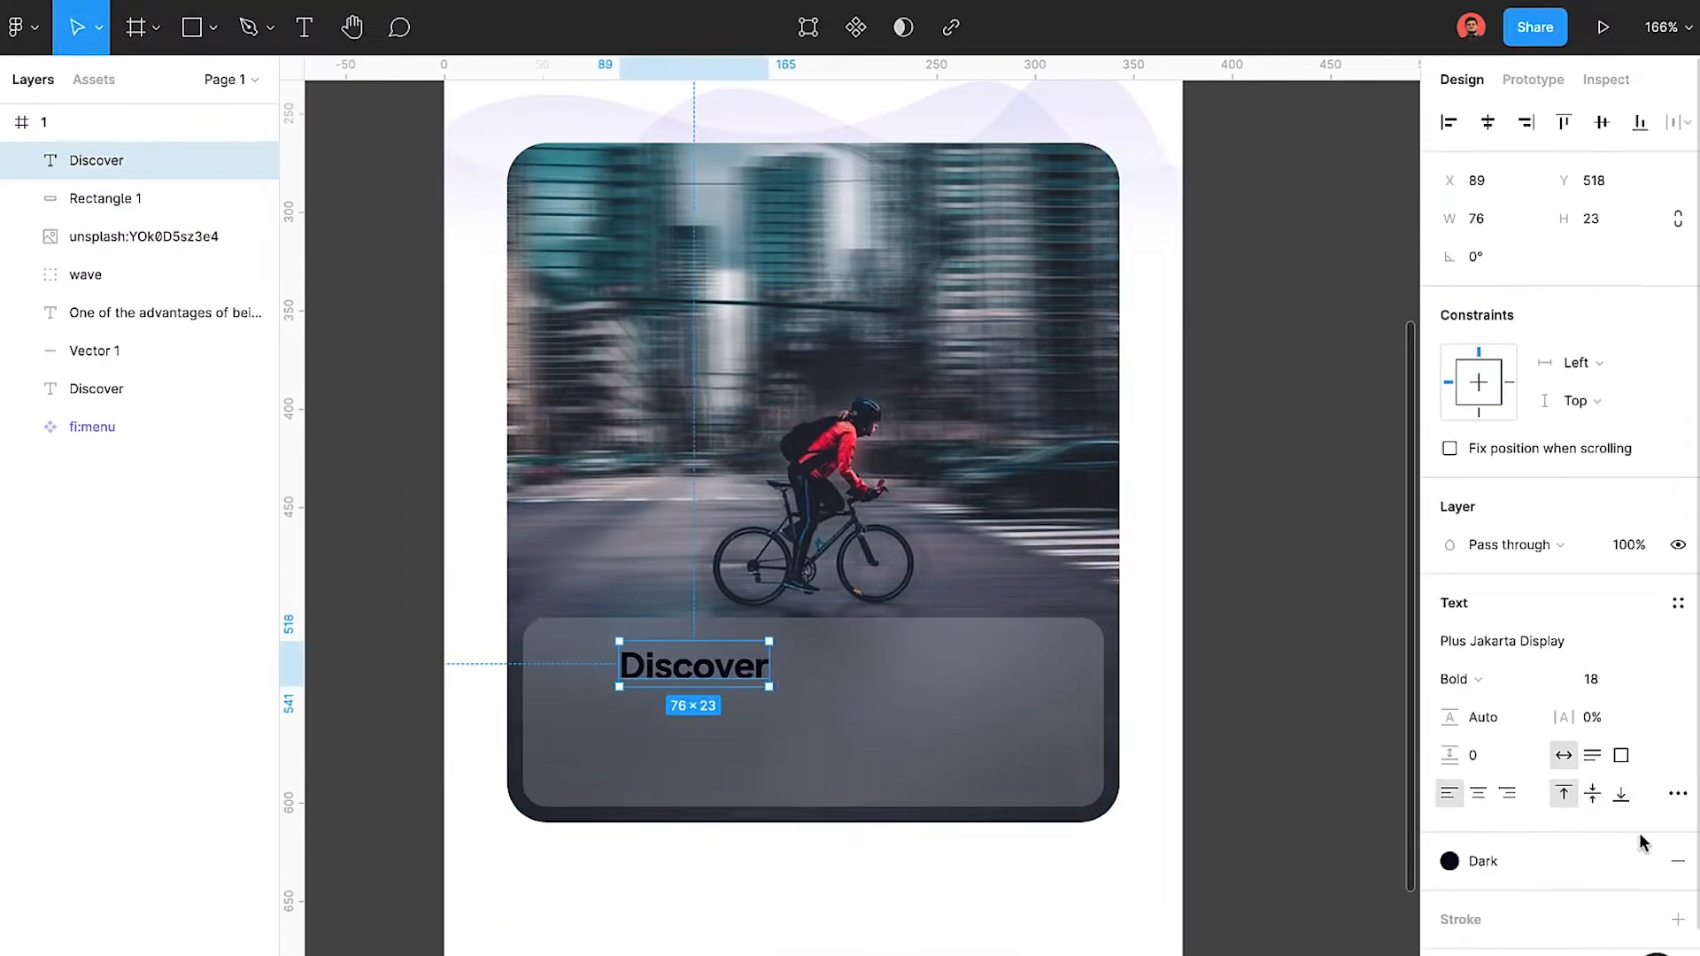
click(1449, 898)
text(350FFF)
key(Return)
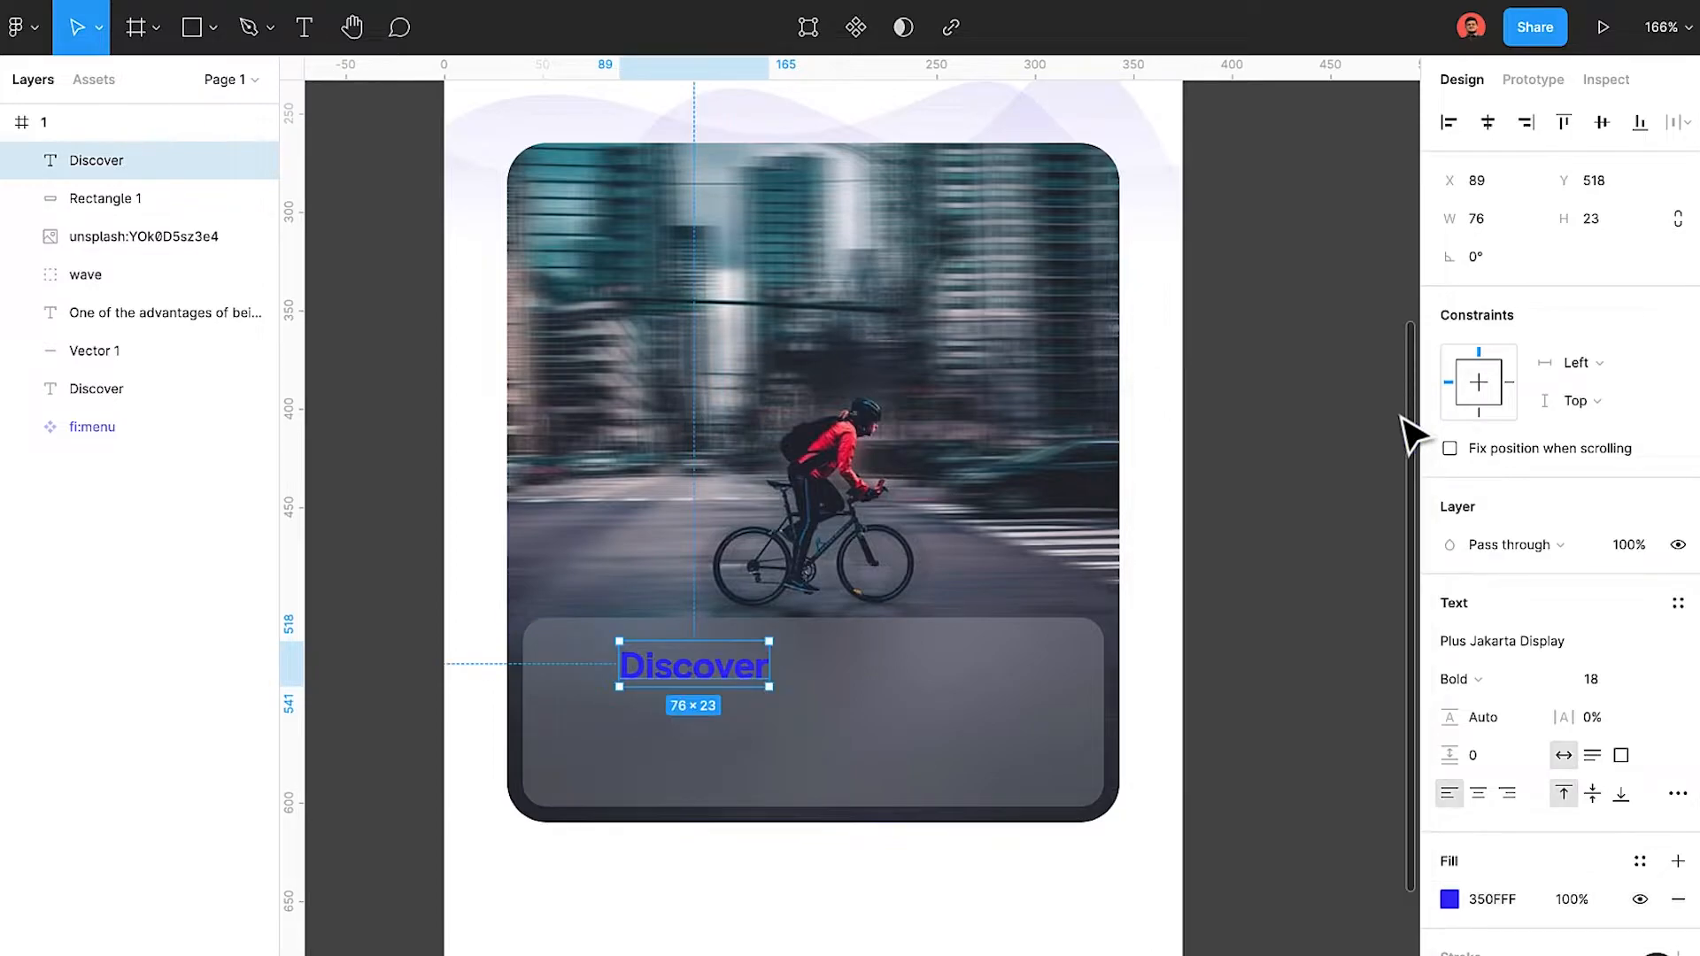
Change the copied text to "Biking Community" and move it to X 64, Y 530.
double_click(748, 681)
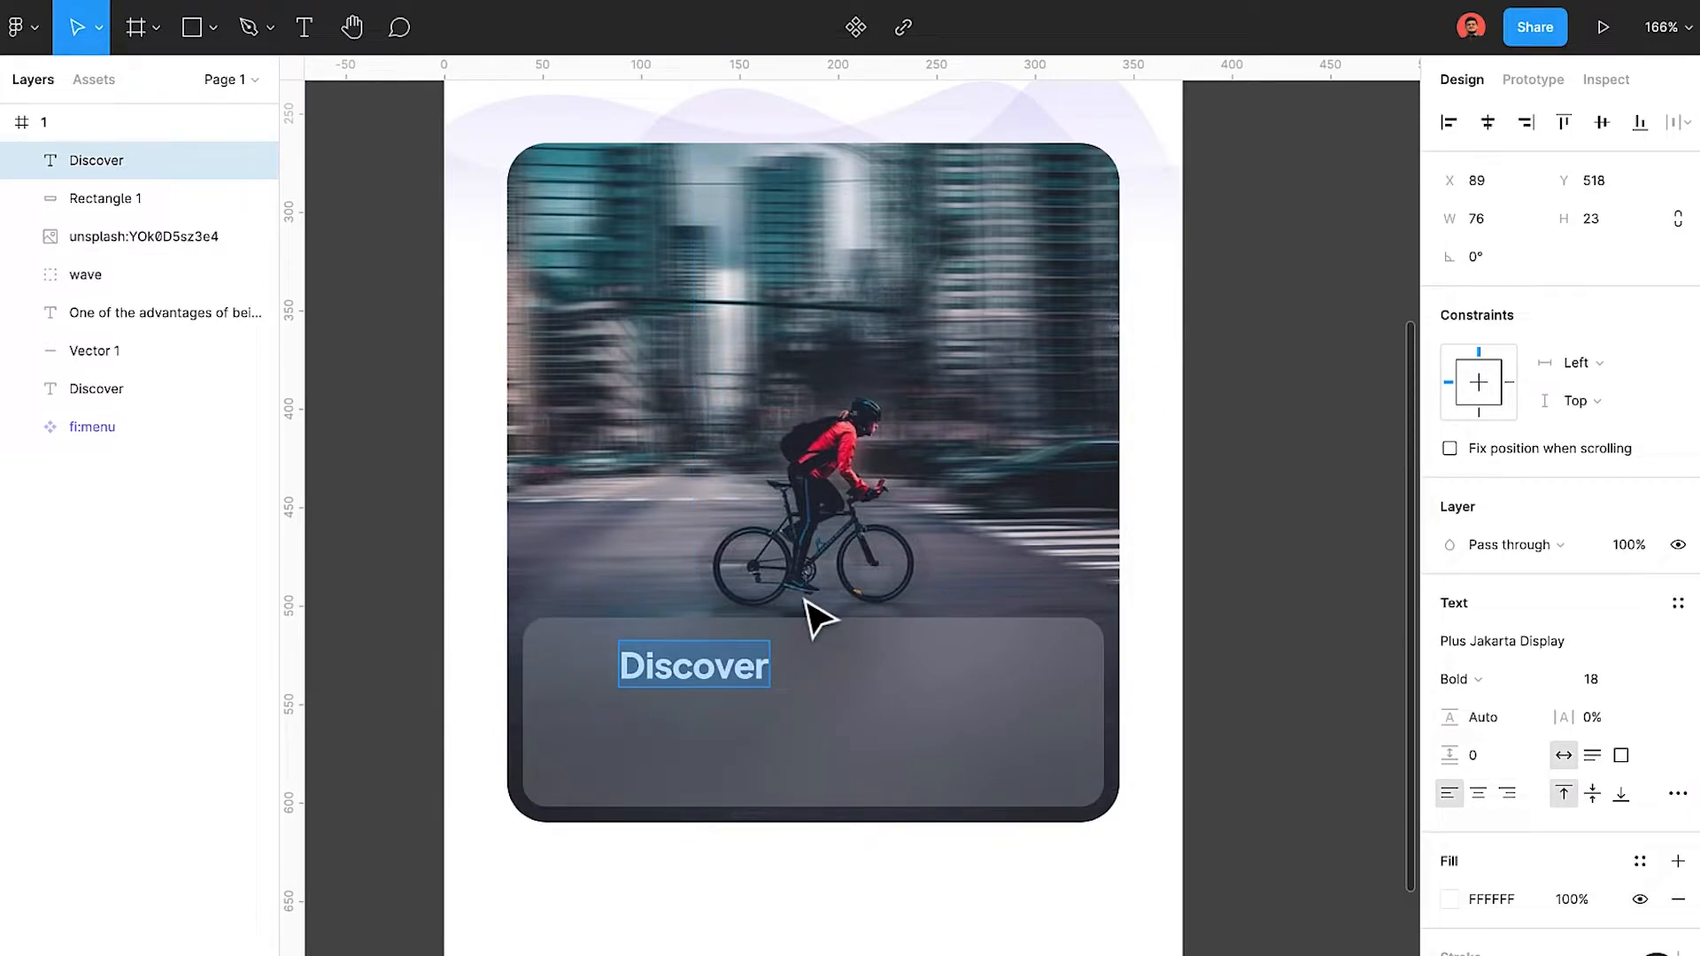
key(Escape)
key(shift+Down)
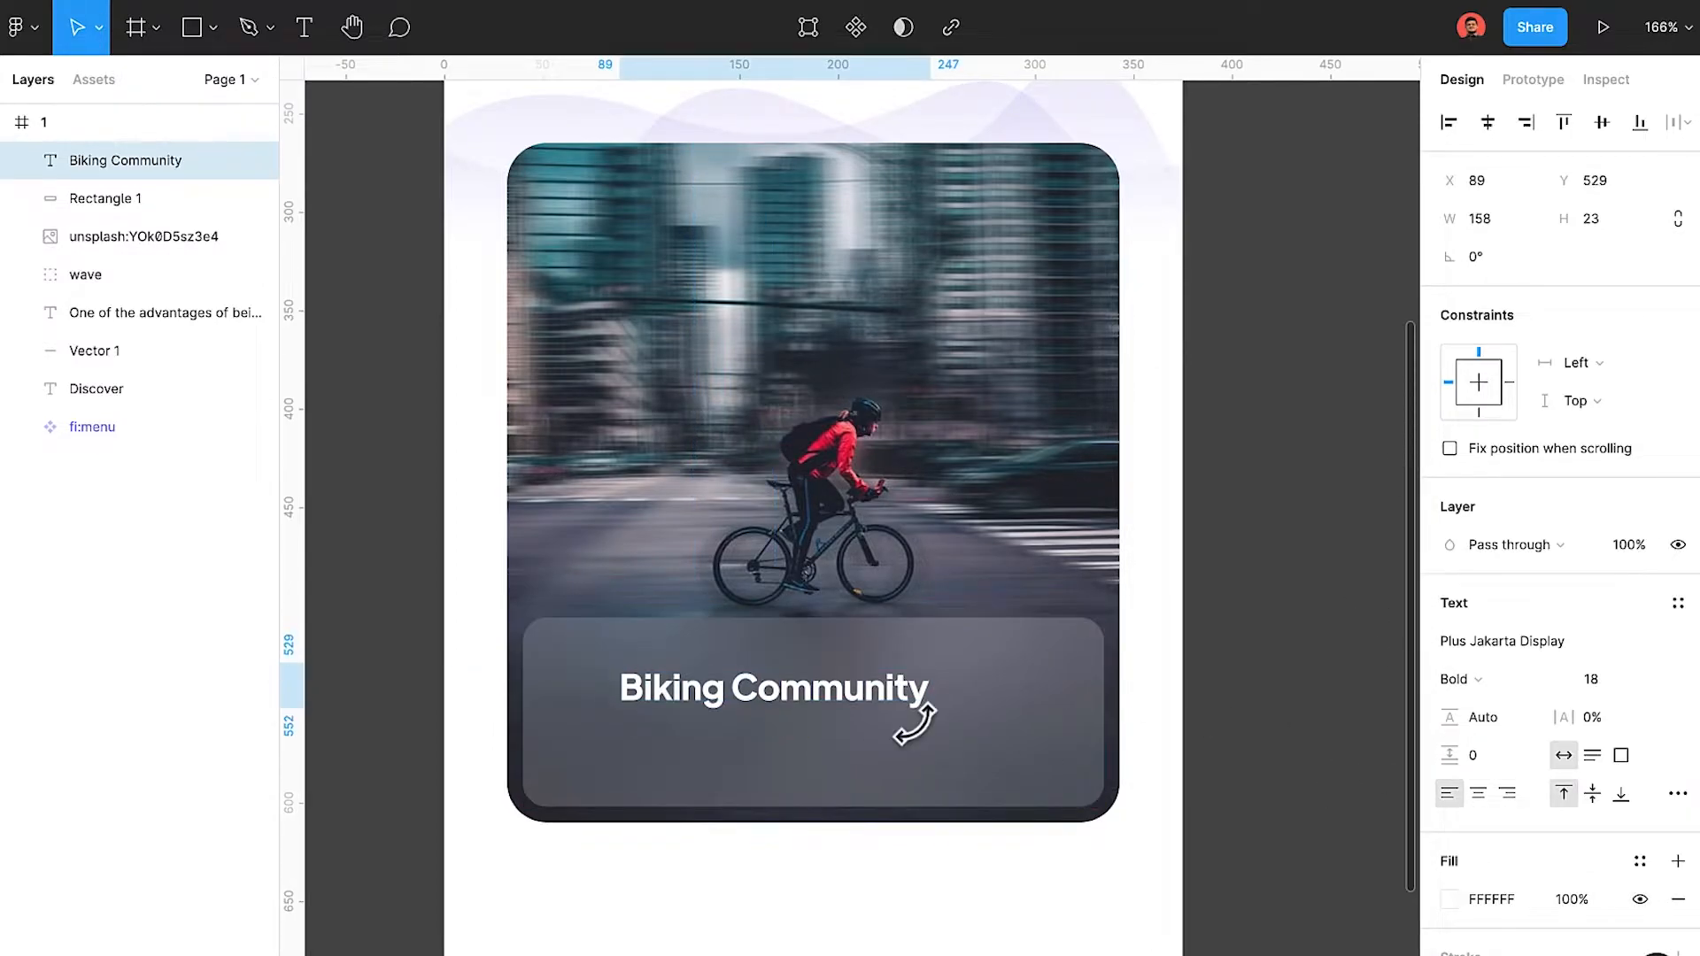
key(Up)
key(Up)
key(Up)
key(Up)
key(Up)
key(Up)
key(shift+Left)
key(shift+Left)
key(Down)
key(Down)
key(Down)
key(Down)
key(Down)
key(Down)
key(Down)
key(Down)
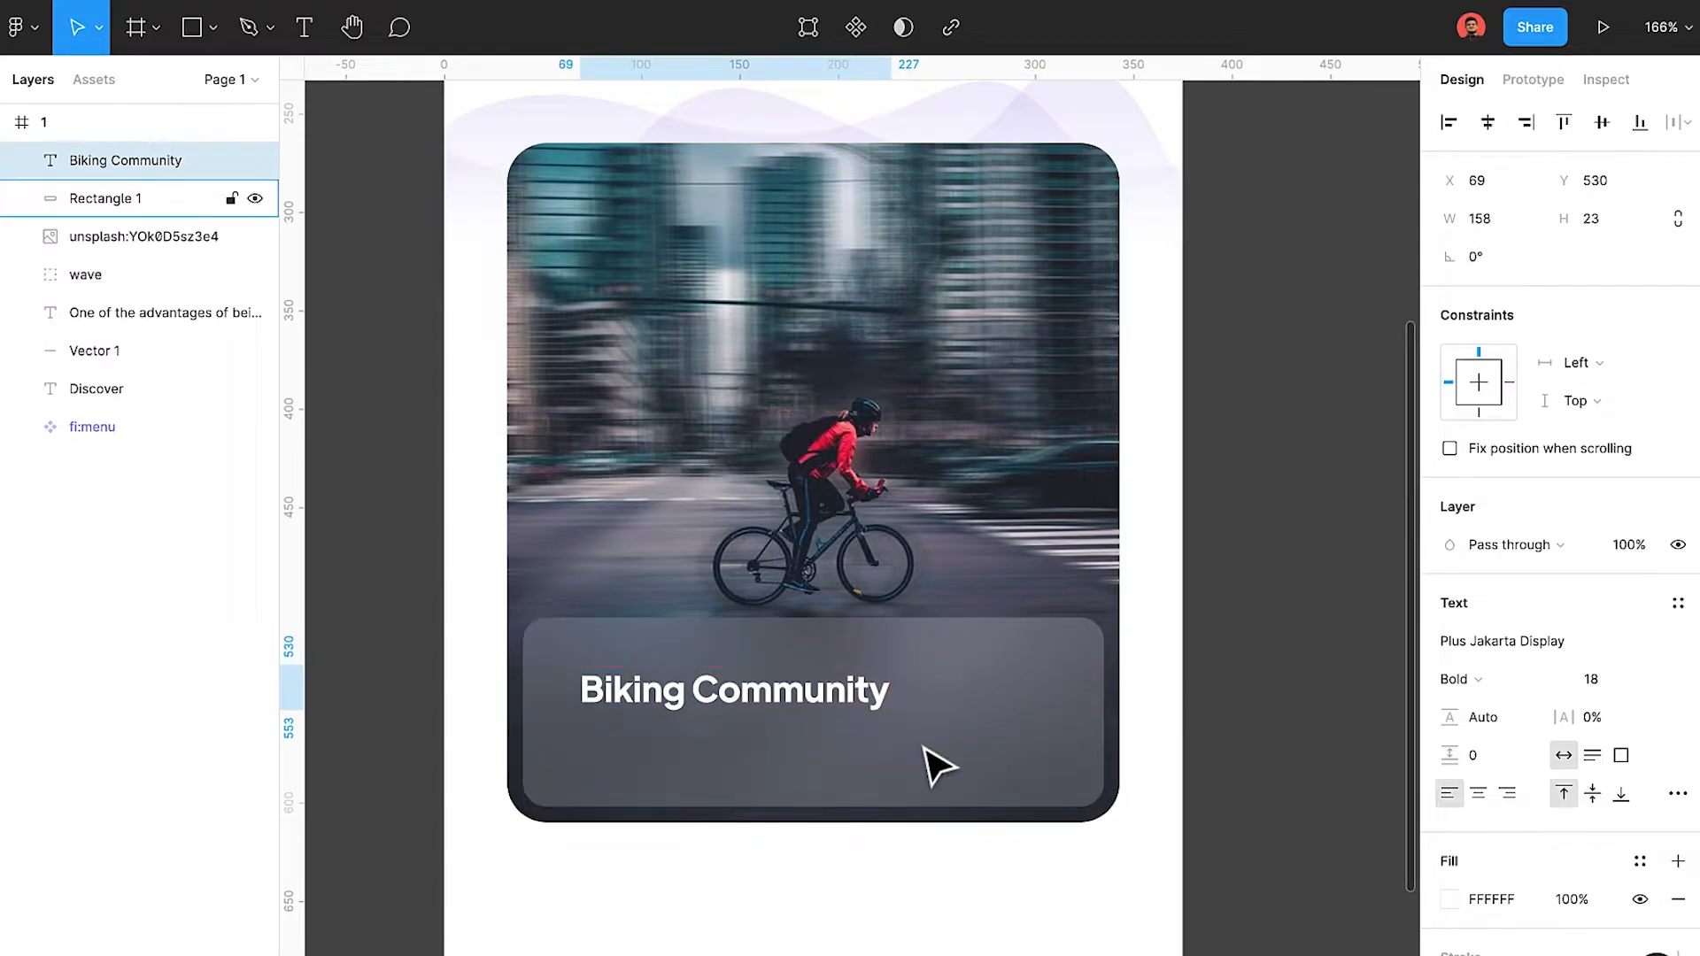
key(Left)
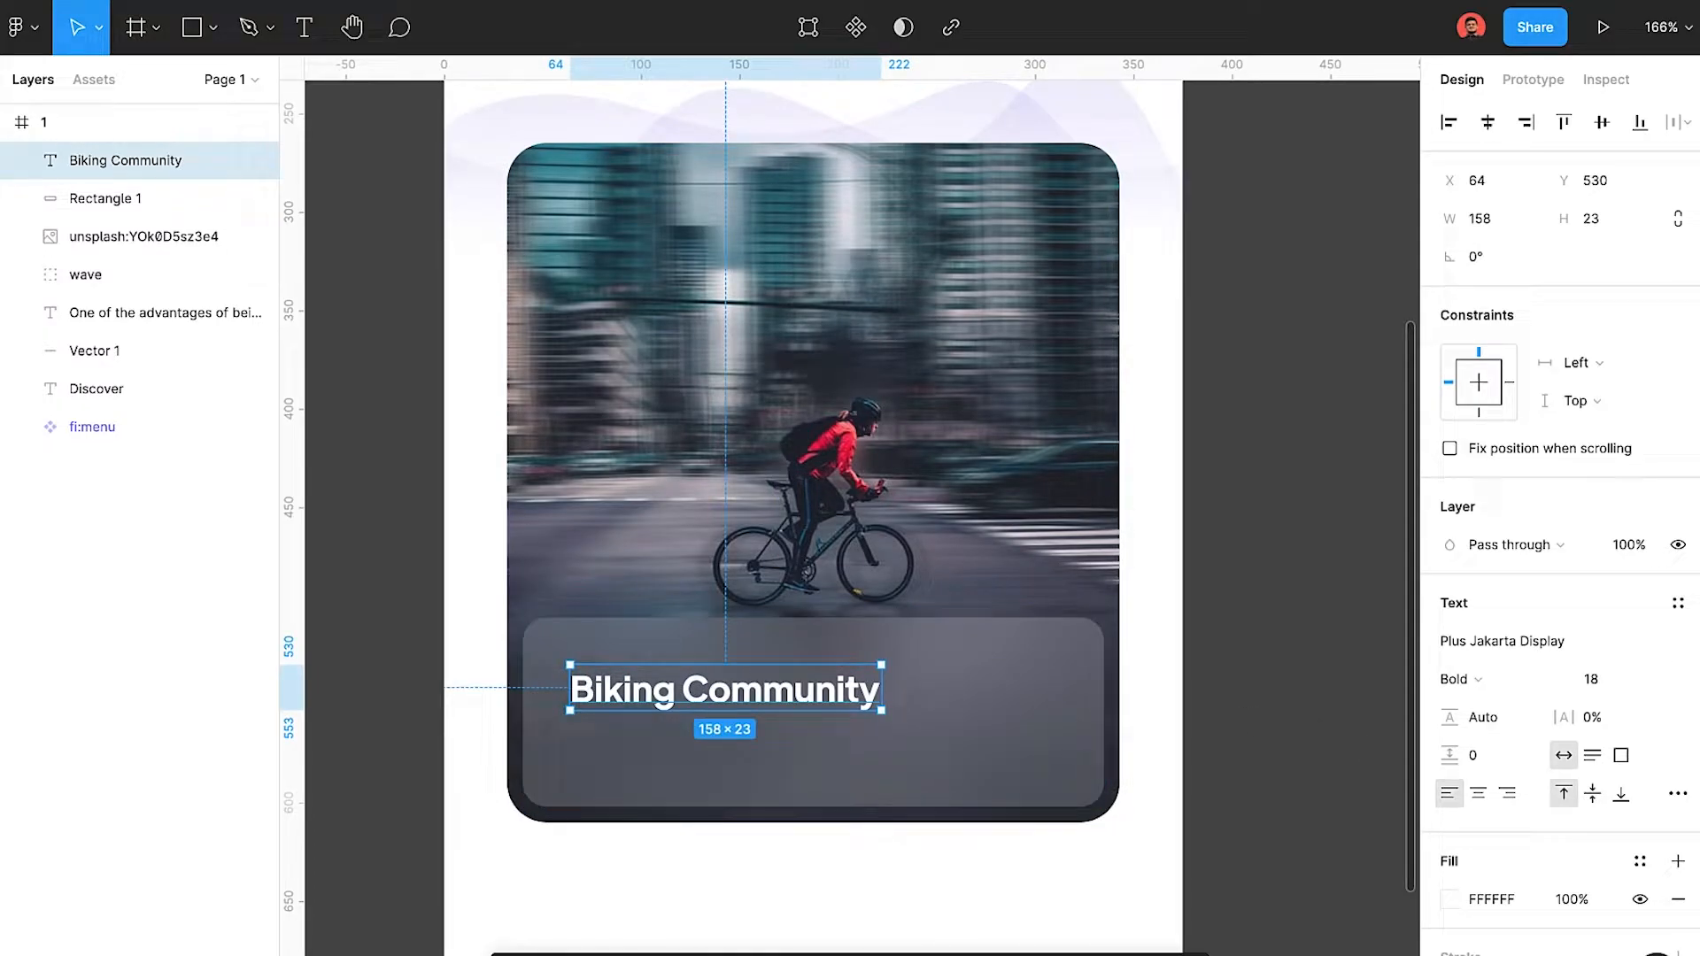
Set the Biking Community text to Medium weight and move it closer to the panel's upper-left corner.
click(1461, 679)
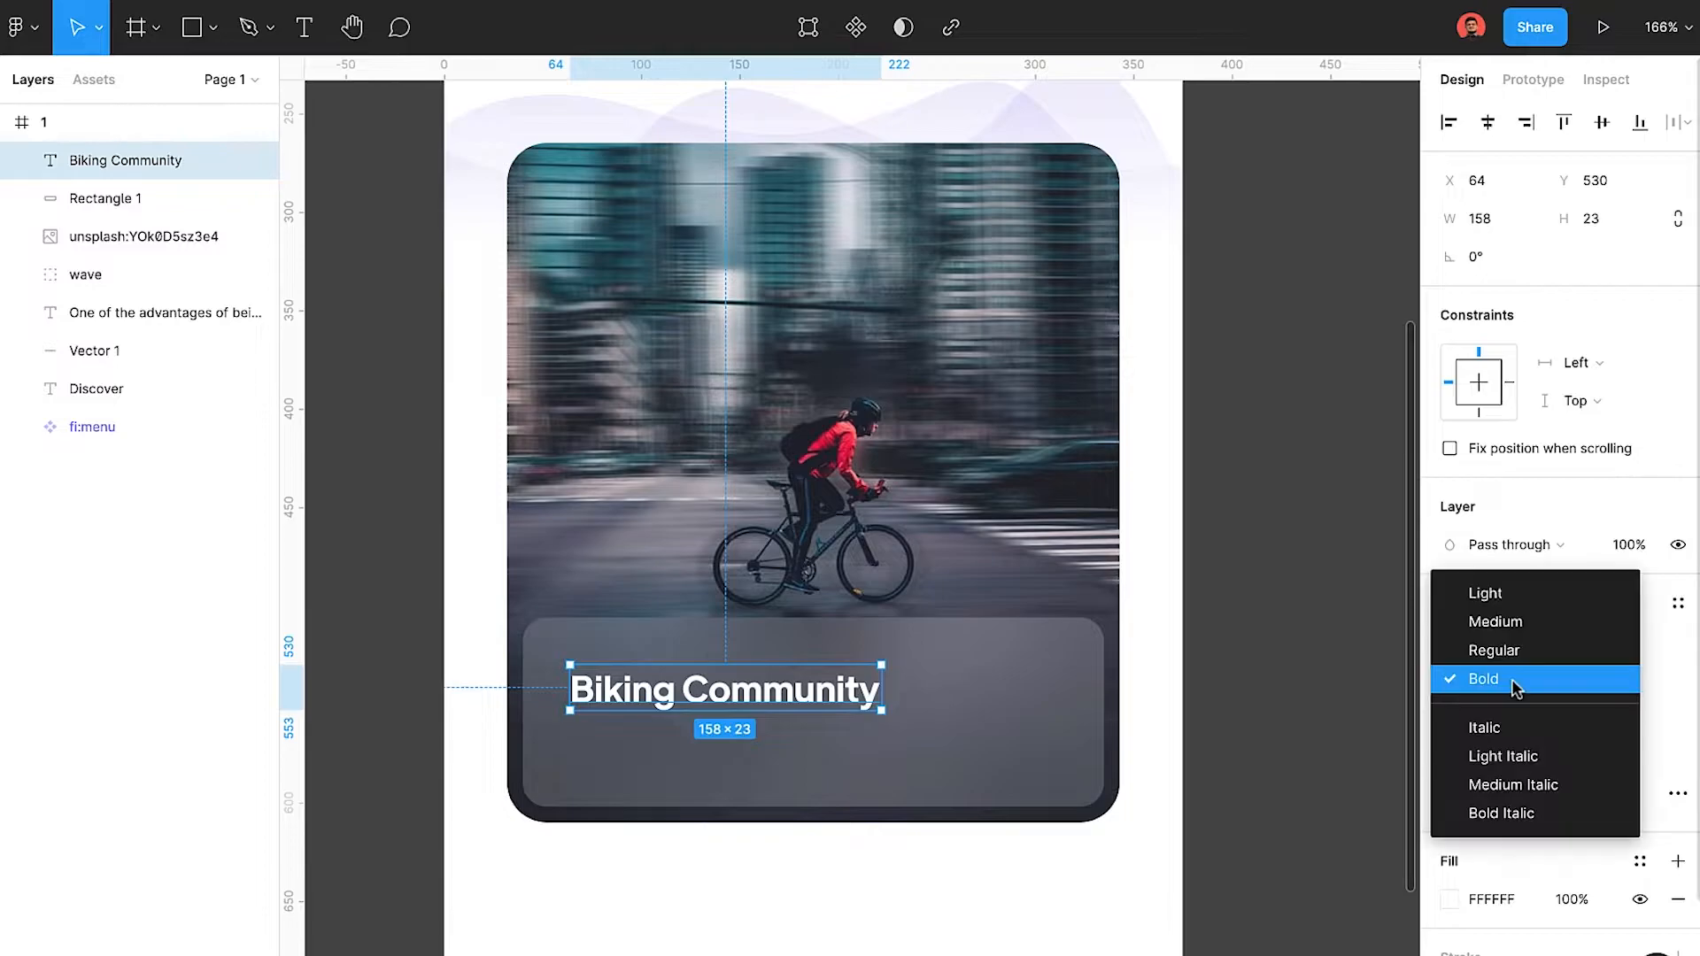
click(1487, 619)
key(Up)
key(Up)
key(Up)
key(Up)
key(Up)
key(Up)
key(Up)
key(Up)
key(Escape)
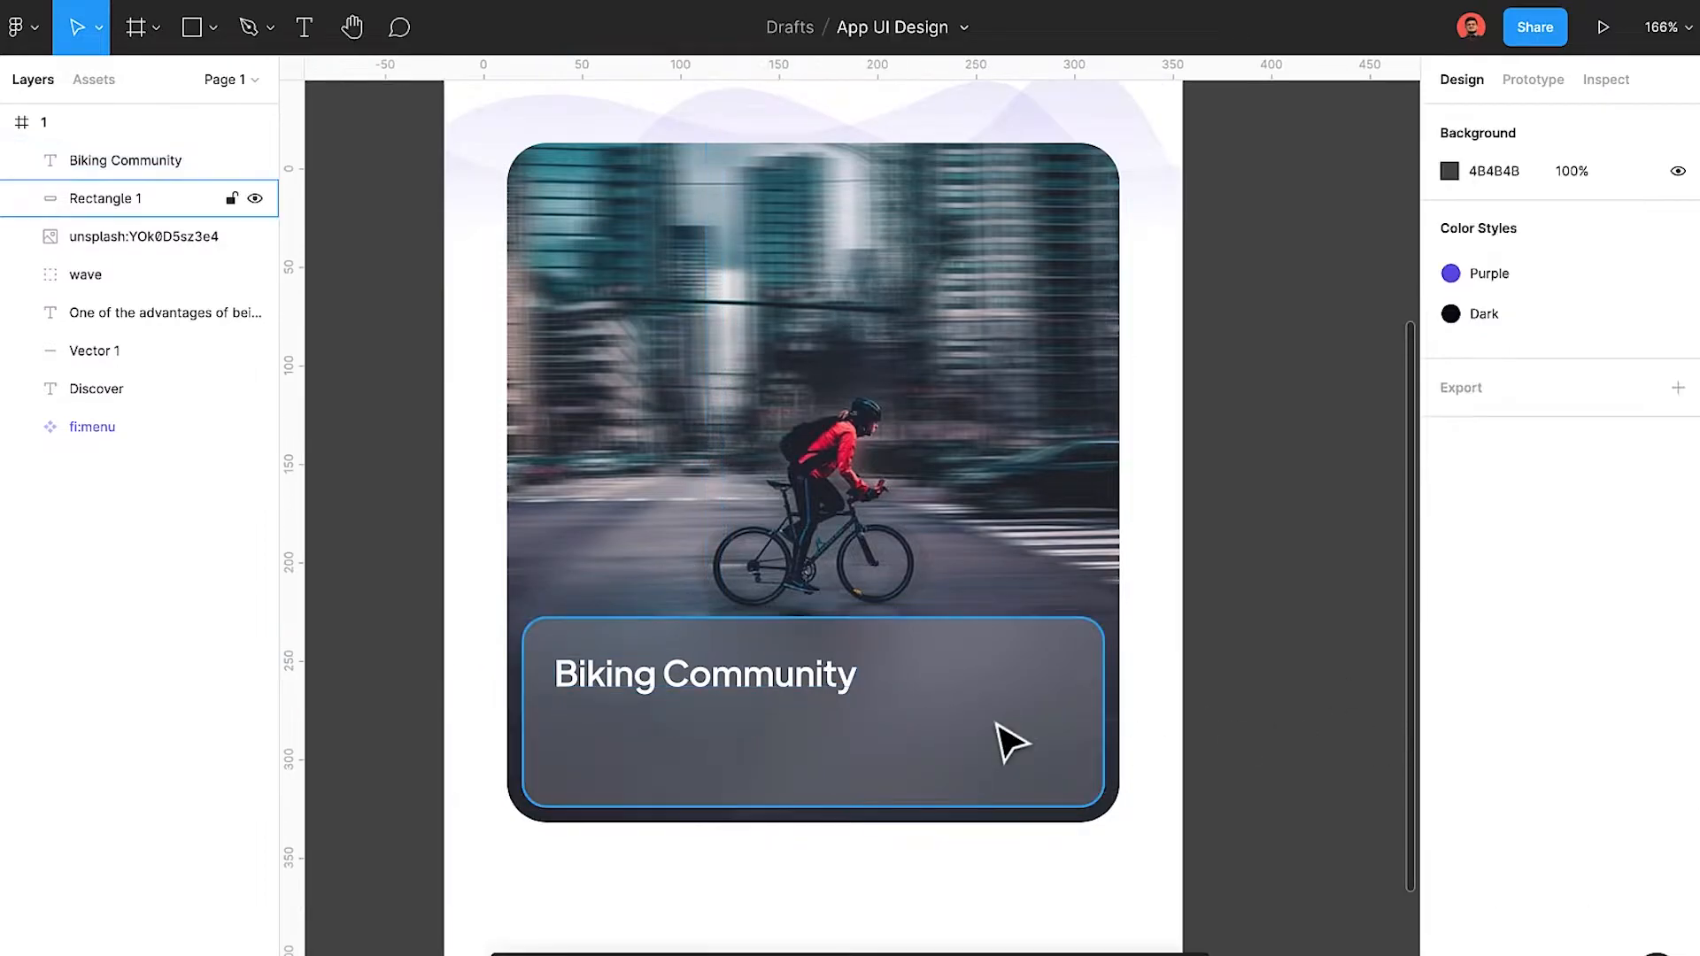
Draw a 24 × 24 circle below Biking Community and add an overlapping copy at X 73 with a 1 px inside FFFFFF stroke.
scroll(839, 705, up, 1)
scroll(628, 757, up, 3)
key(o)
mouse_move(530, 702)
mouse_down()
mouse_move(618, 797)
mouse_move(579, 763)
mouse_move(626, 759)
mouse_up()
click(1678, 700)
click(1449, 737)
text(ffffff)
key(Return)
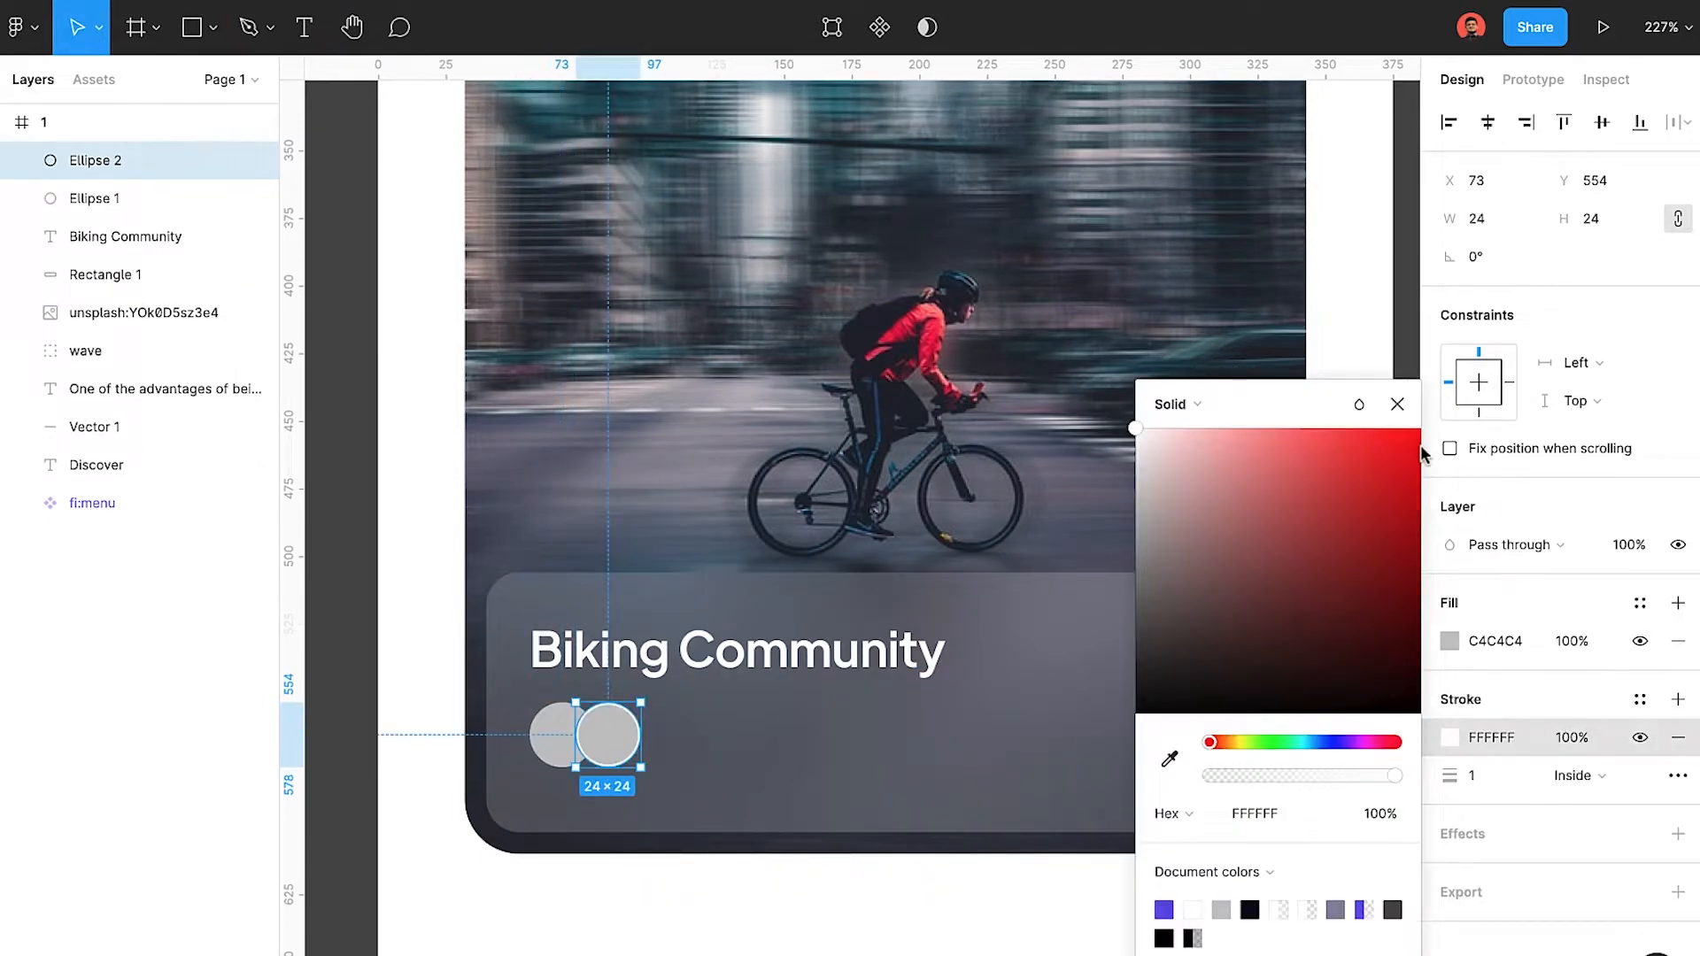
Add two more overlapping 24 × 24 circles, the last at X 107 with a plain FFFFFF fill and no stroke.
key(Escape)
drag(633, 740, 670, 743)
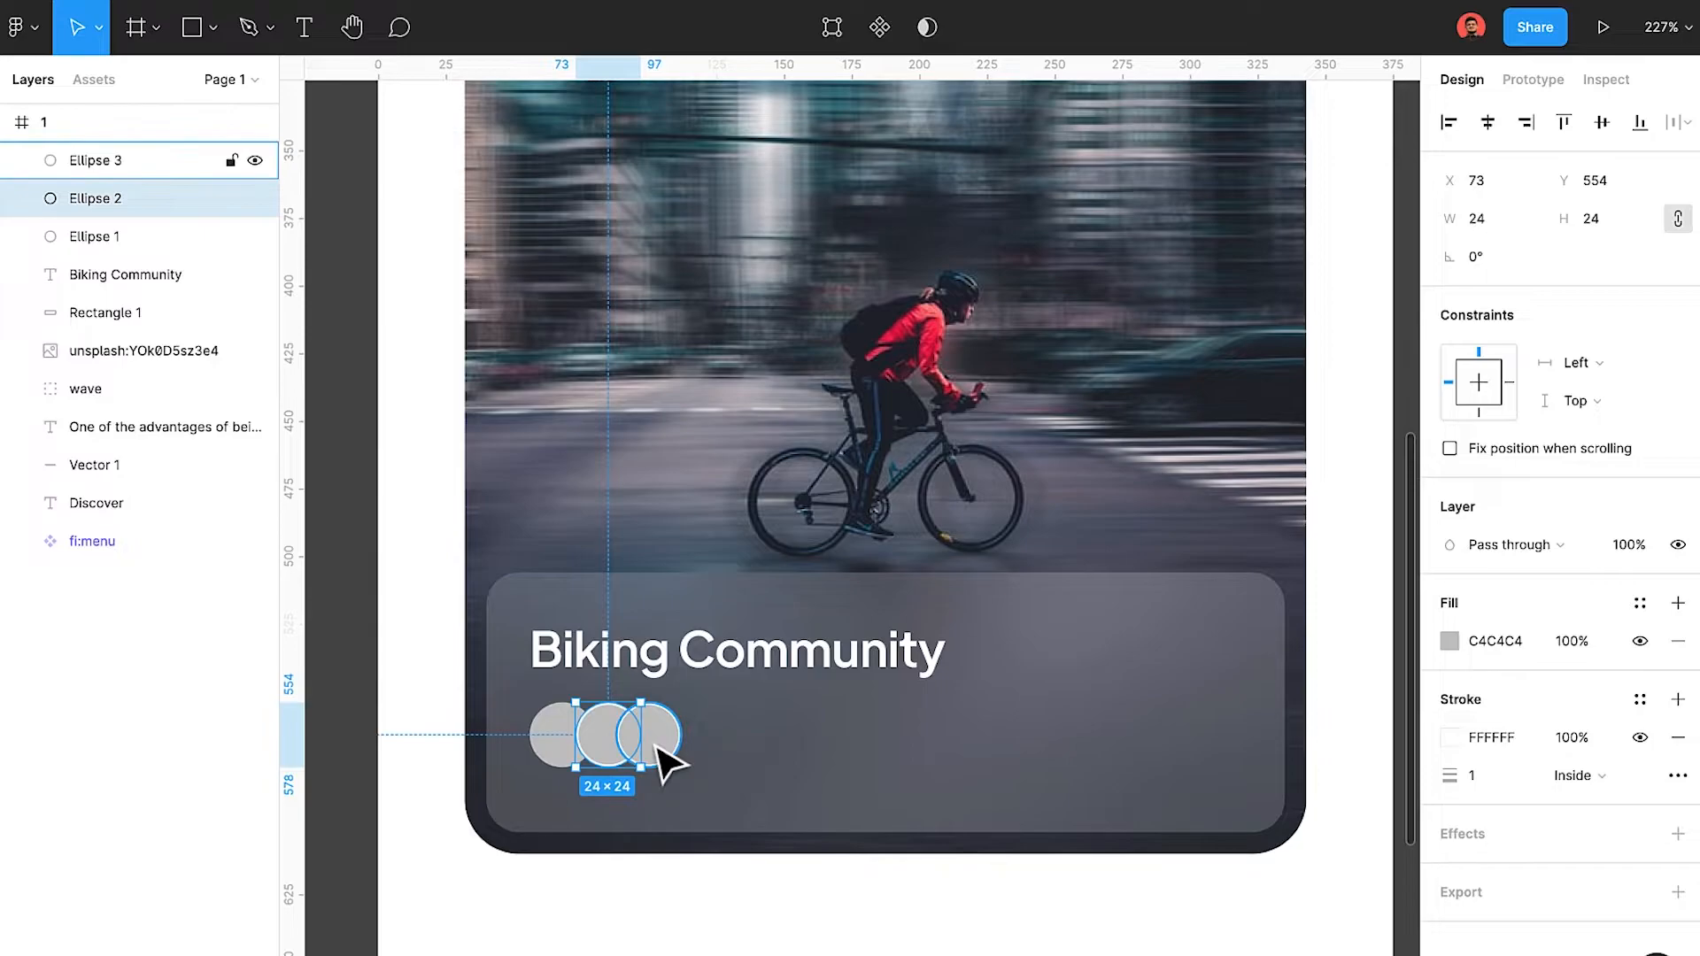
drag(662, 761, 721, 765)
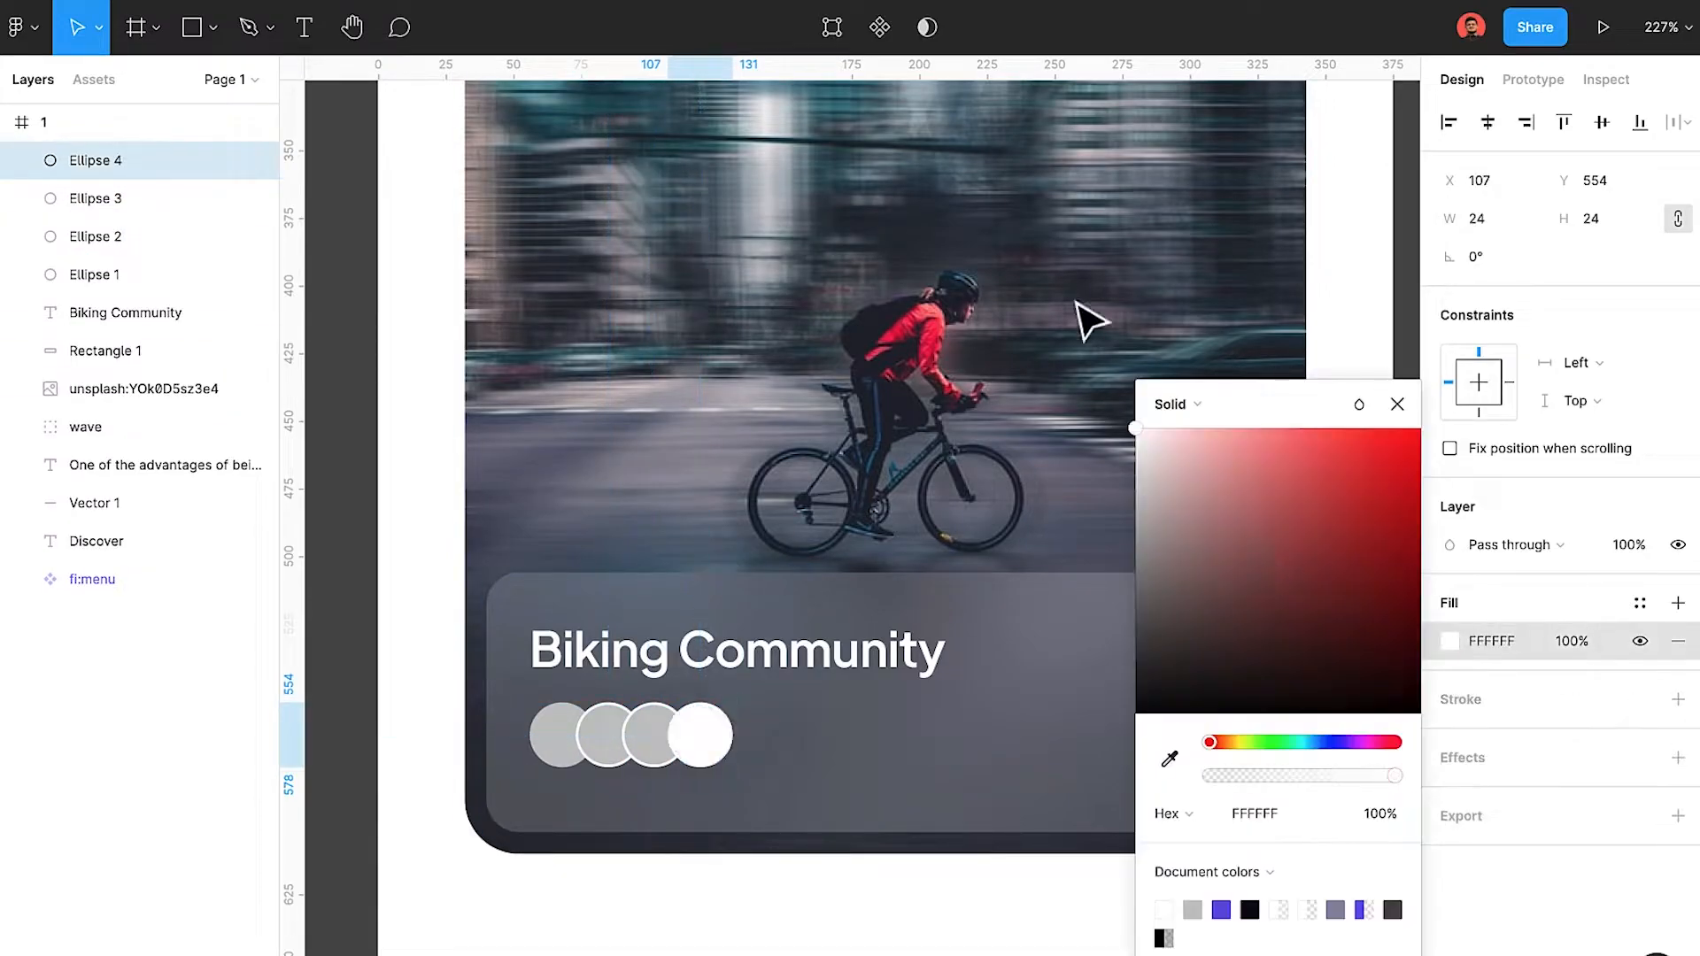
key(Escape)
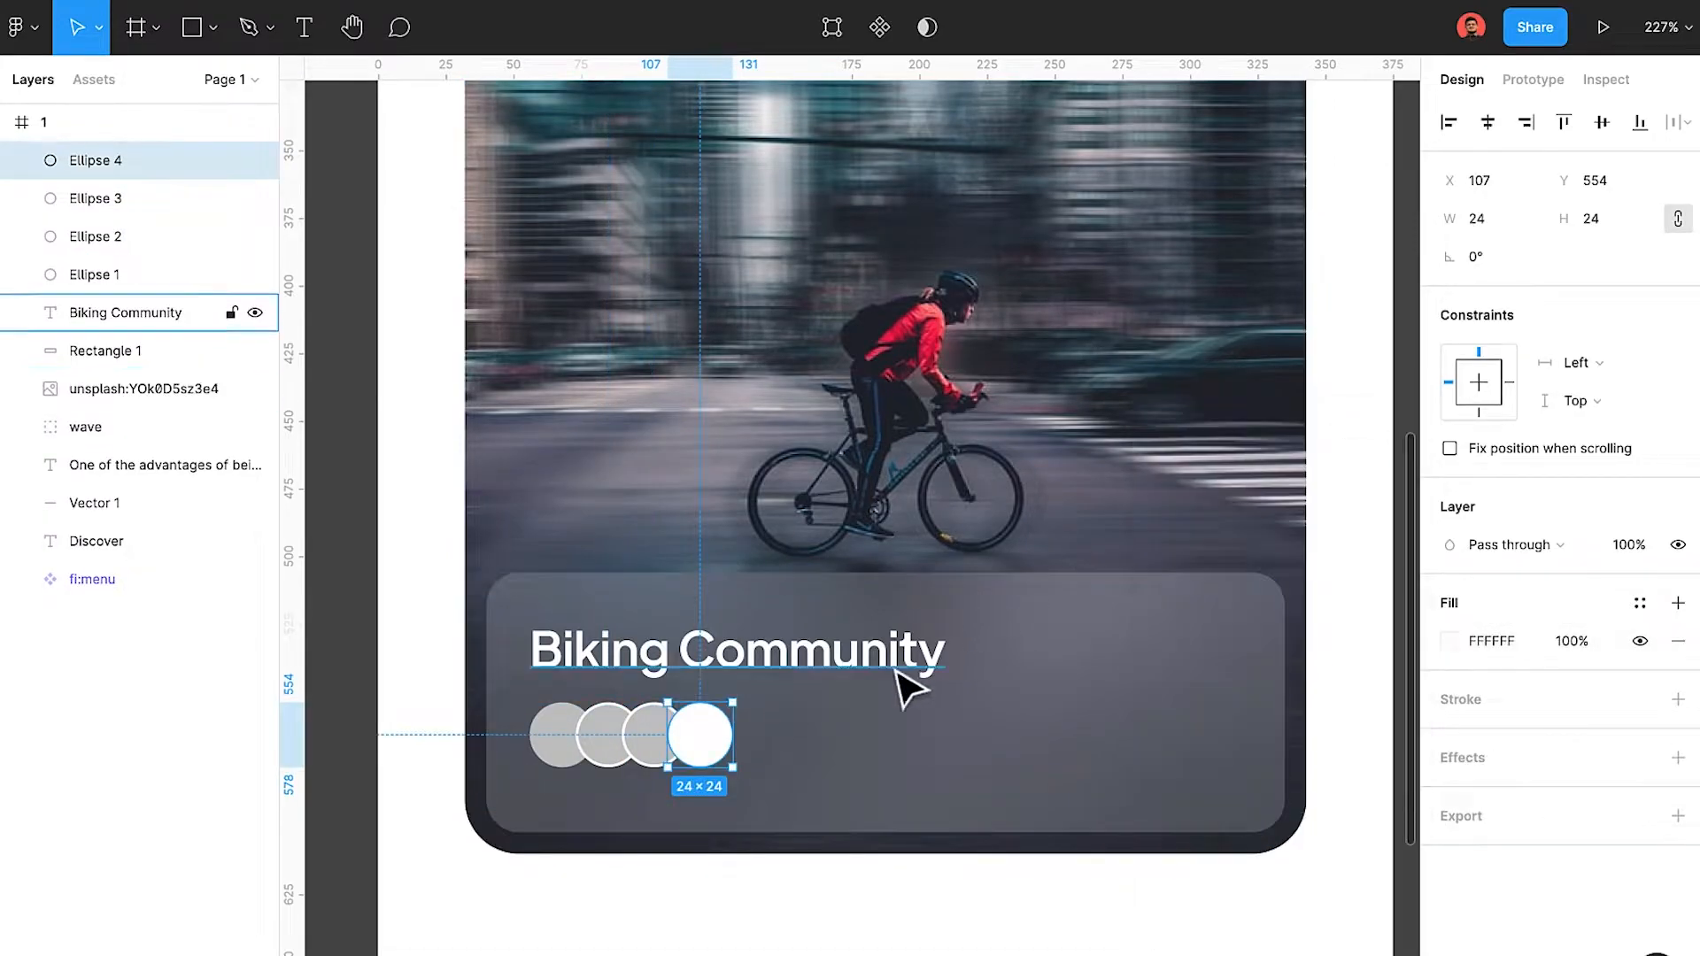
Fill the three grey circles with photos from the Unsplash portrait preset.
click(550, 748)
shift+click(609, 751)
shift+click(657, 755)
key(super+alt+p)
click(1327, 450)
click(1345, 221)
click(1469, 562)
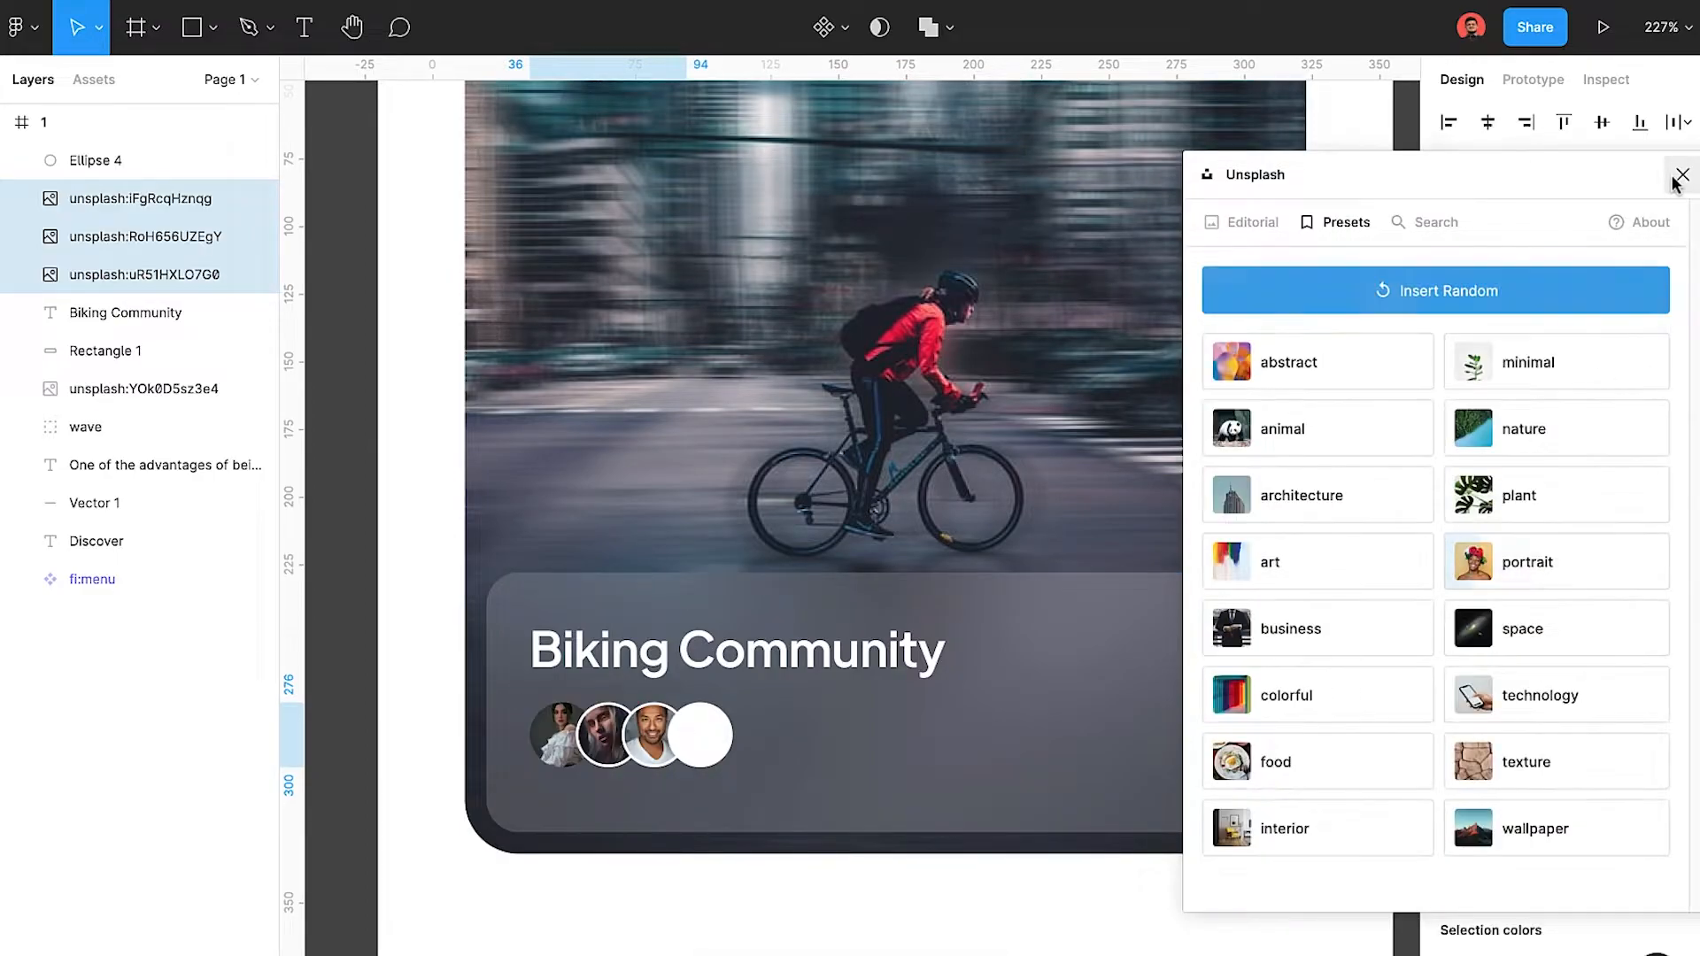
click(1680, 177)
Duplicate the Biking Community text, change the copy to "+12" and bring it in front of the white circle.
alt+drag(766, 653, 774, 711)
double_click(773, 711)
text(+12)
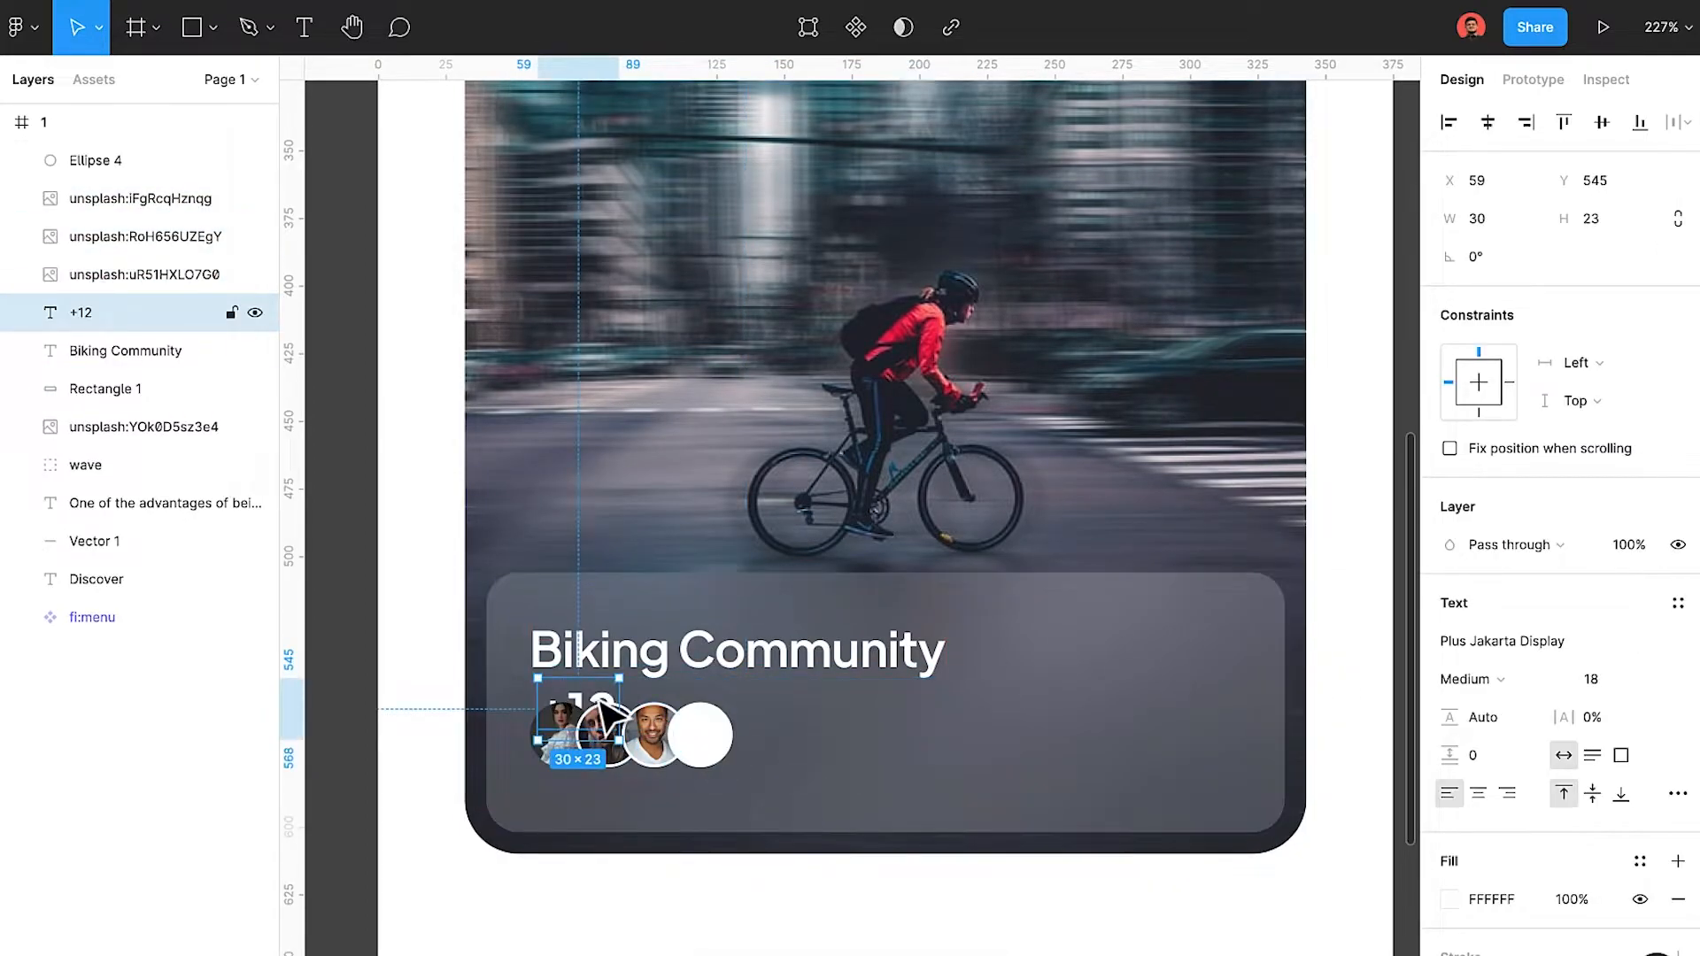
drag(599, 698, 713, 726)
drag(133, 312, 133, 142)
Apply the Dark colour style to the +12 text and set its font size to 12.
scroll(1628, 814, down, 1)
click(1639, 798)
click(1505, 935)
click(1627, 611)
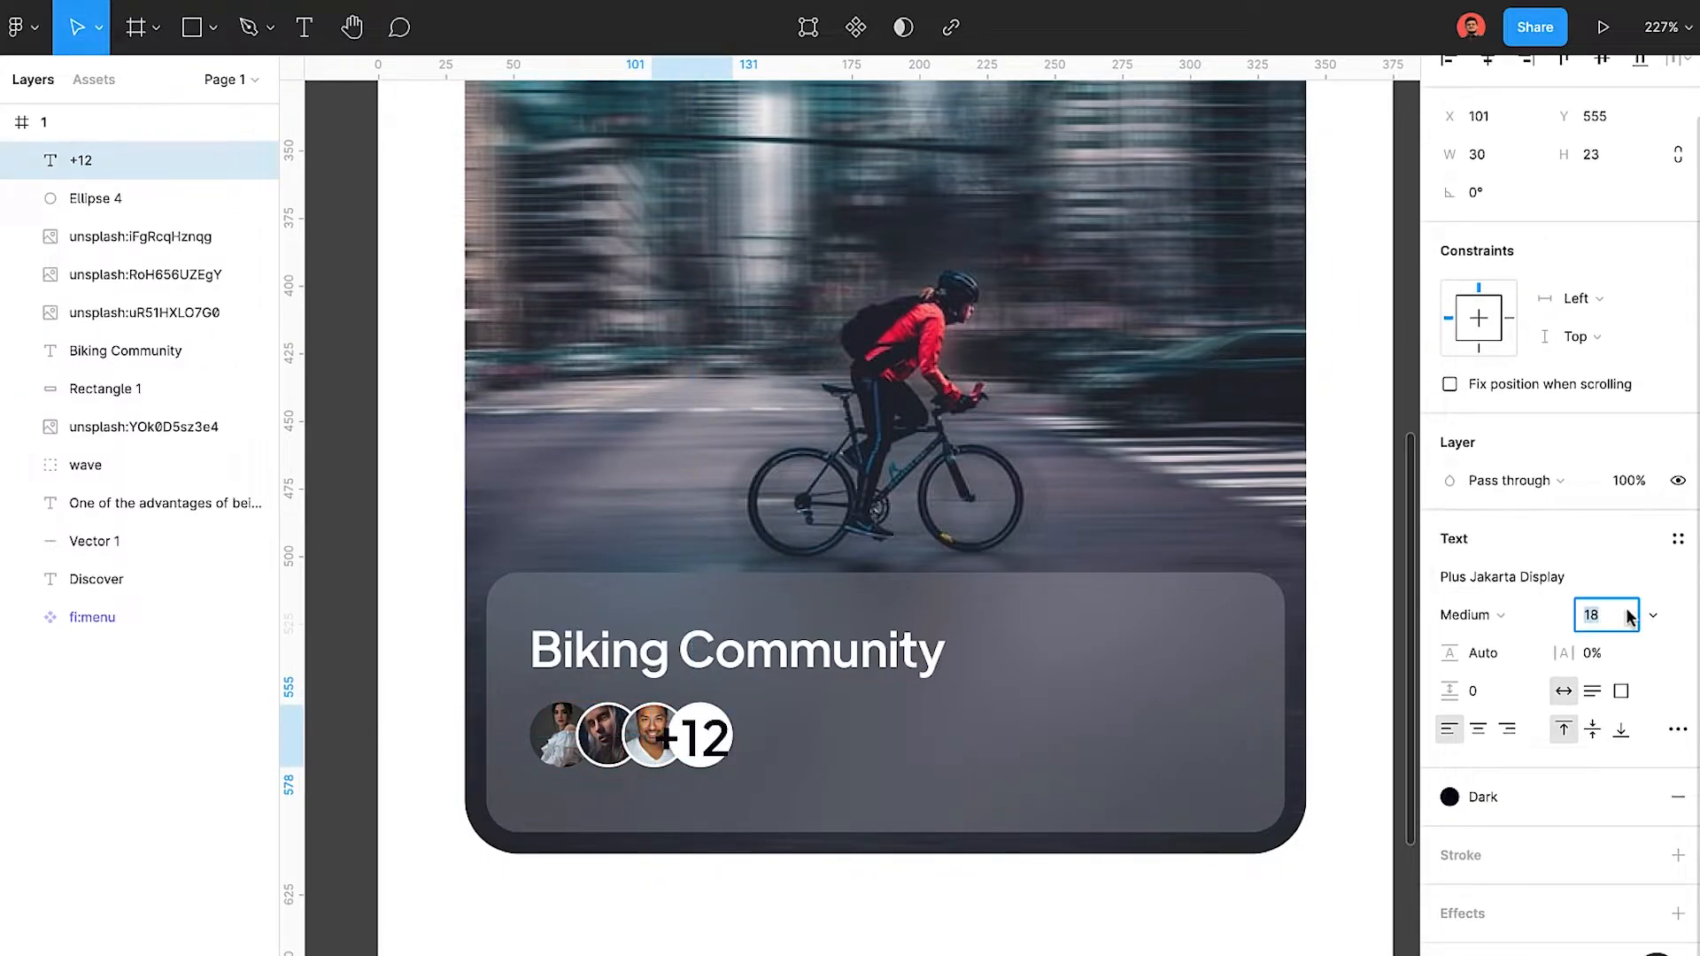
key(Return)
Enlarge the three portrait circles and the white circle to 32 × 32.
scroll(706, 728, up, 3)
click(529, 748)
shift+click(580, 763)
shift+click(639, 757)
shift+click(708, 754)
shift+click(714, 745)
shift+click(710, 773)
click(1495, 154)
key(Up)
key(Up)
key(Up)
key(Up)
key(Up)
key(Up)
key(Up)
key(Up)
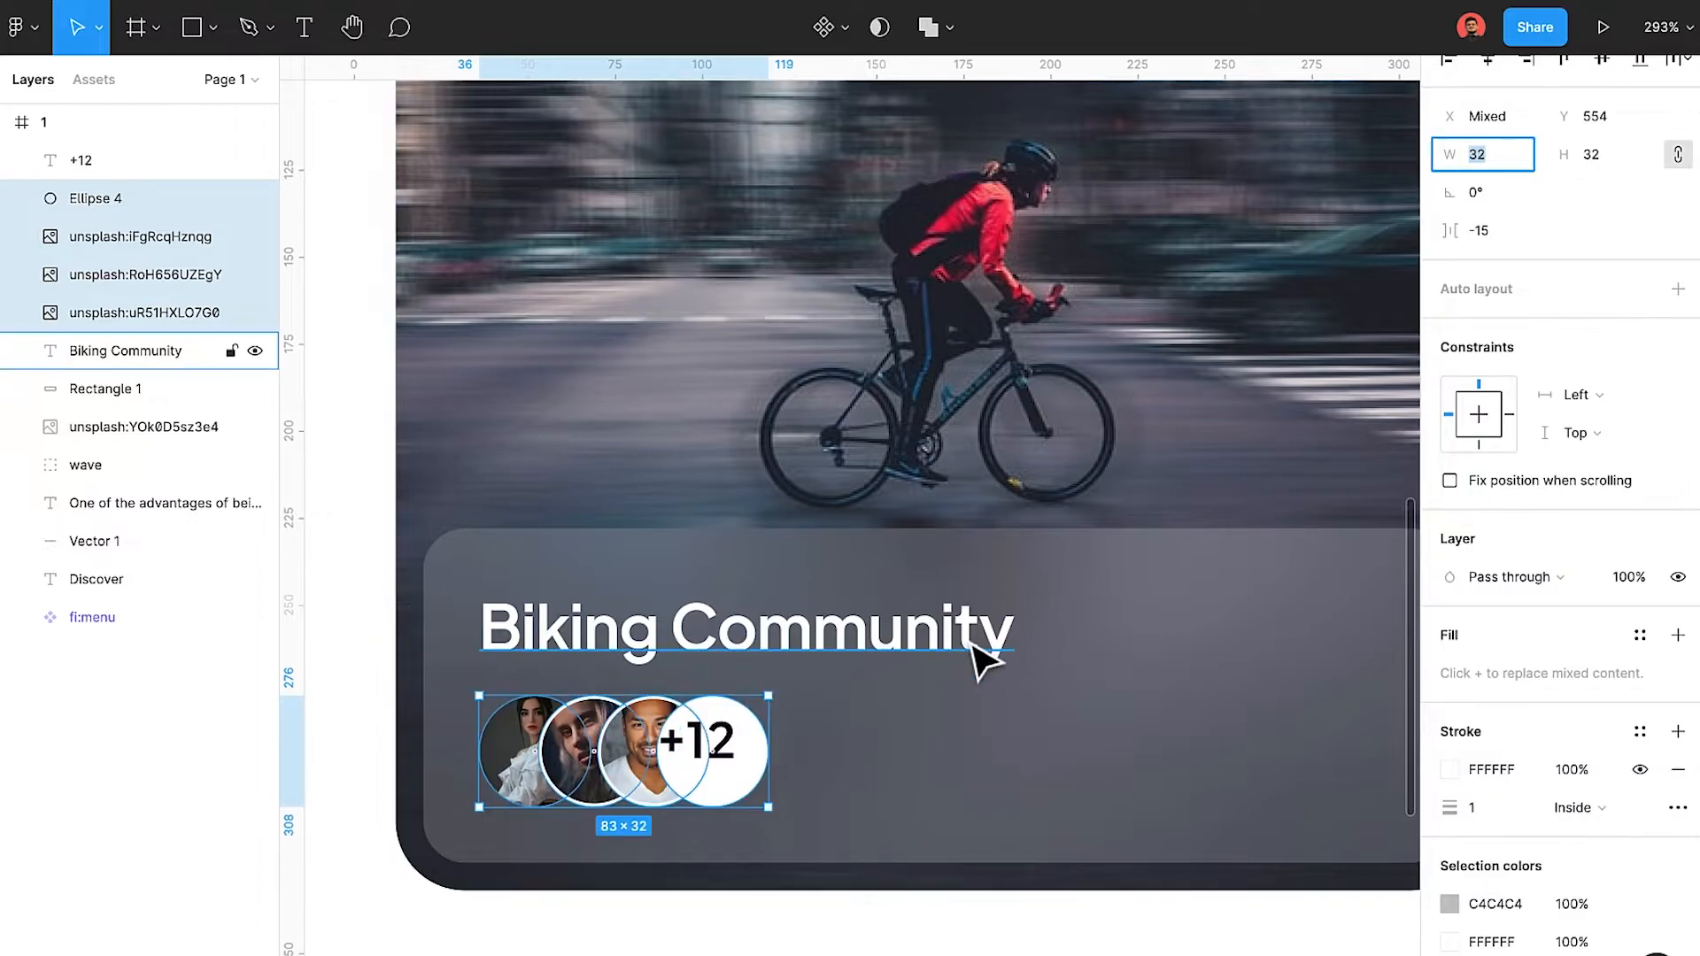
Centre the +12 text on the white circle.
click(832, 899)
drag(711, 744, 720, 759)
click(733, 878)
click(719, 752)
click(1619, 686)
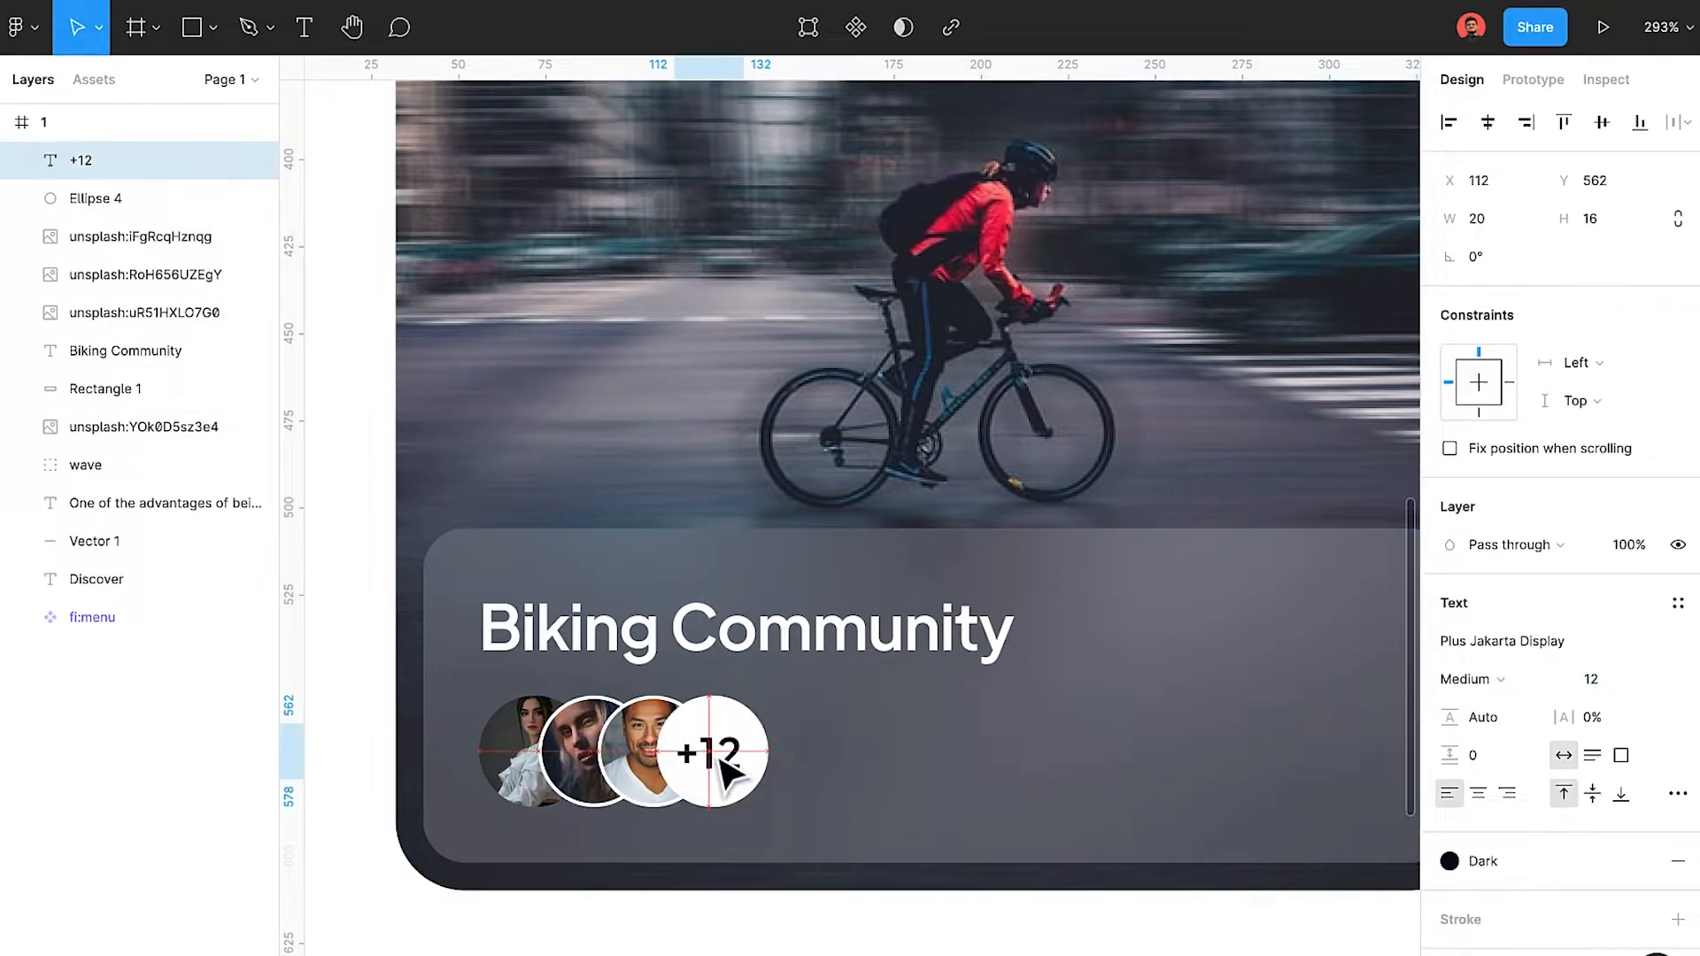
Shift the overlapping circles and the +12 label to the right to space the avatars evenly with less overlap.
shift+click(666, 772)
shift+click(617, 772)
shift+click(550, 776)
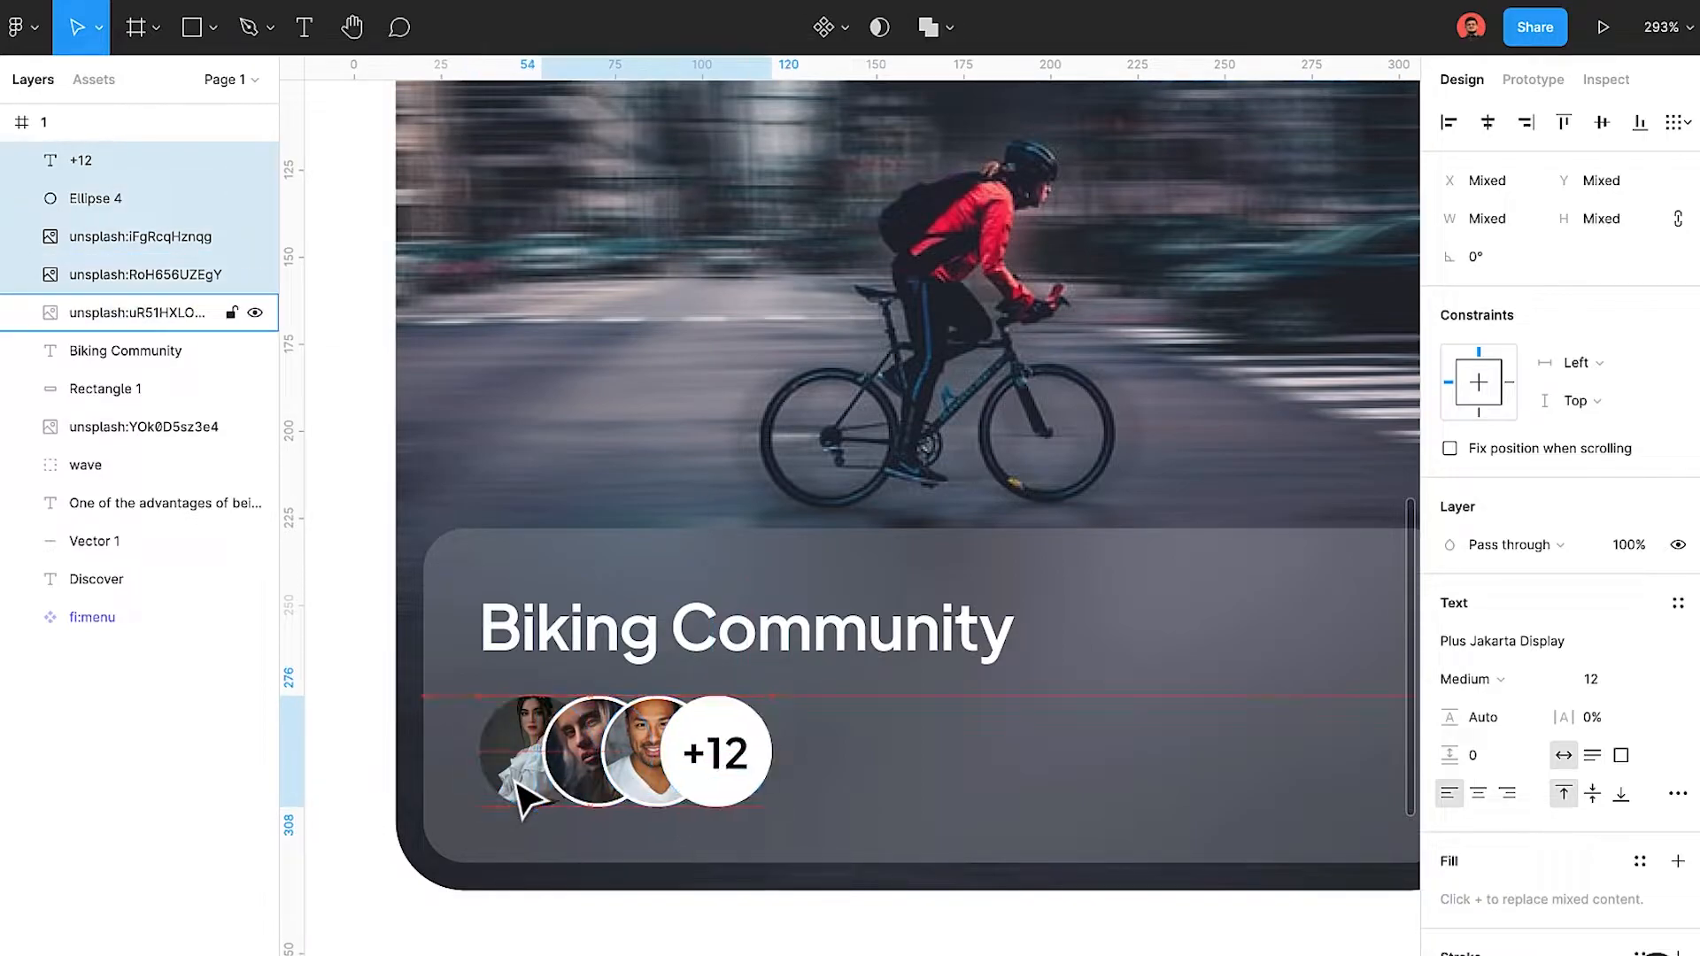
shift+click(609, 805)
shift+click(662, 781)
key(Right)
key(Right)
key(Right)
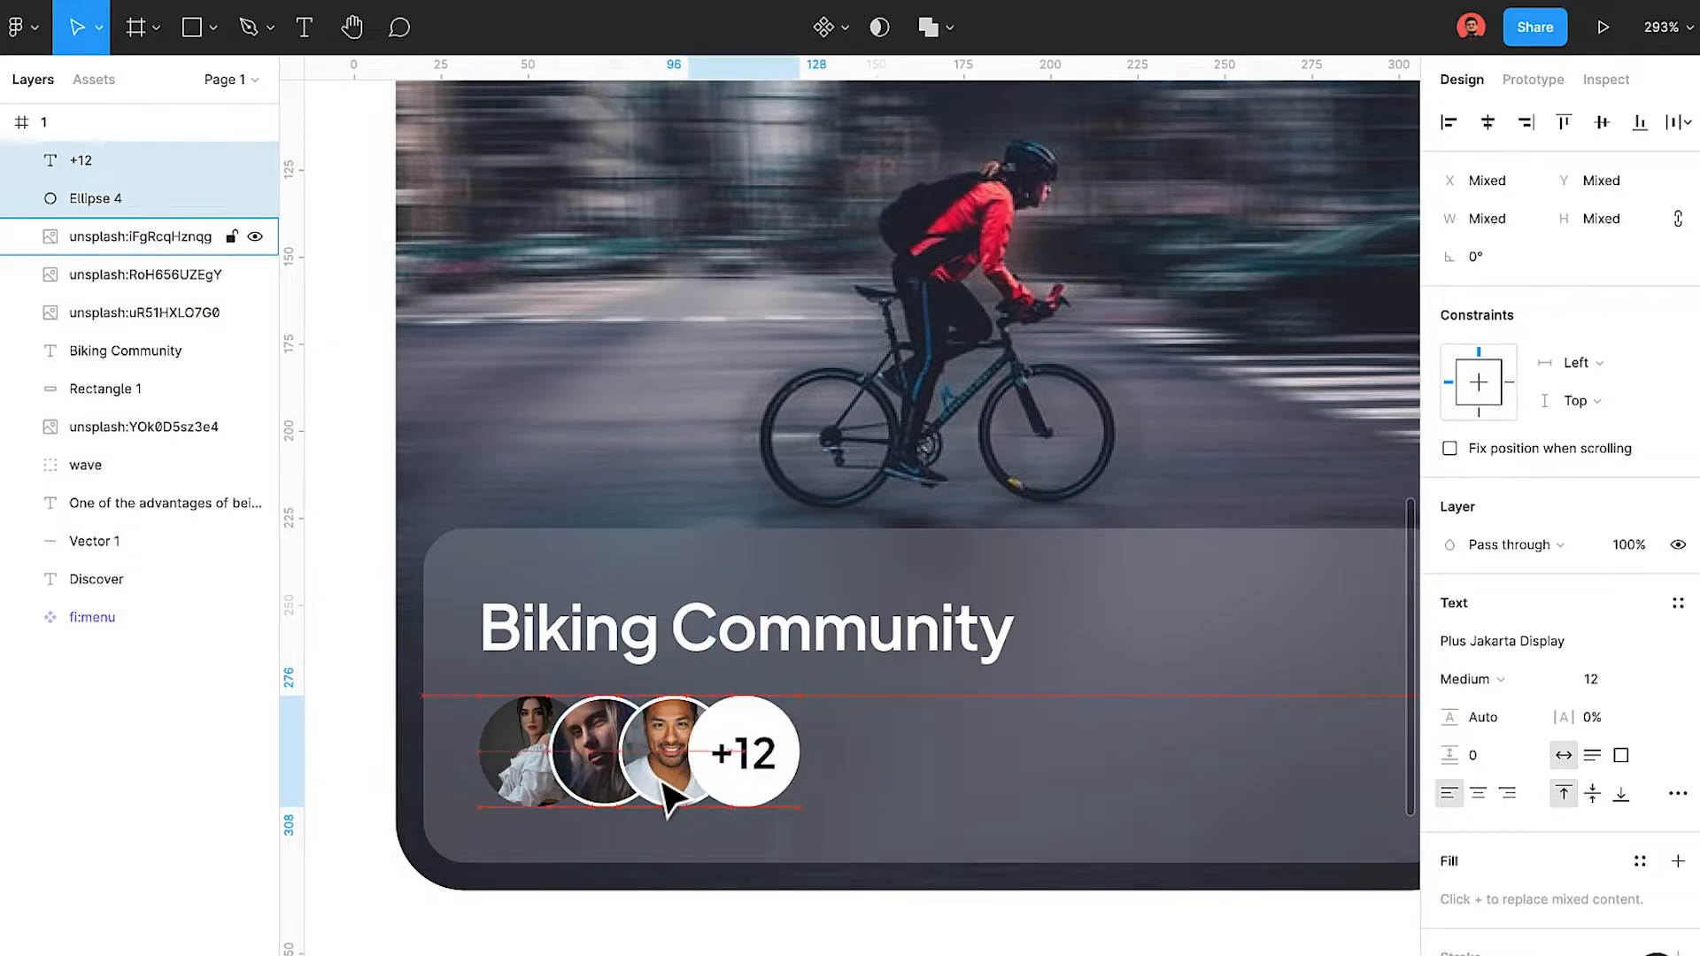
Paste the outline profile-circle icon and position it just right of the +12 circle.
scroll(714, 691, down, 5)
key(Escape)
scroll(766, 673, up, 2)
scroll(717, 686, up, 5)
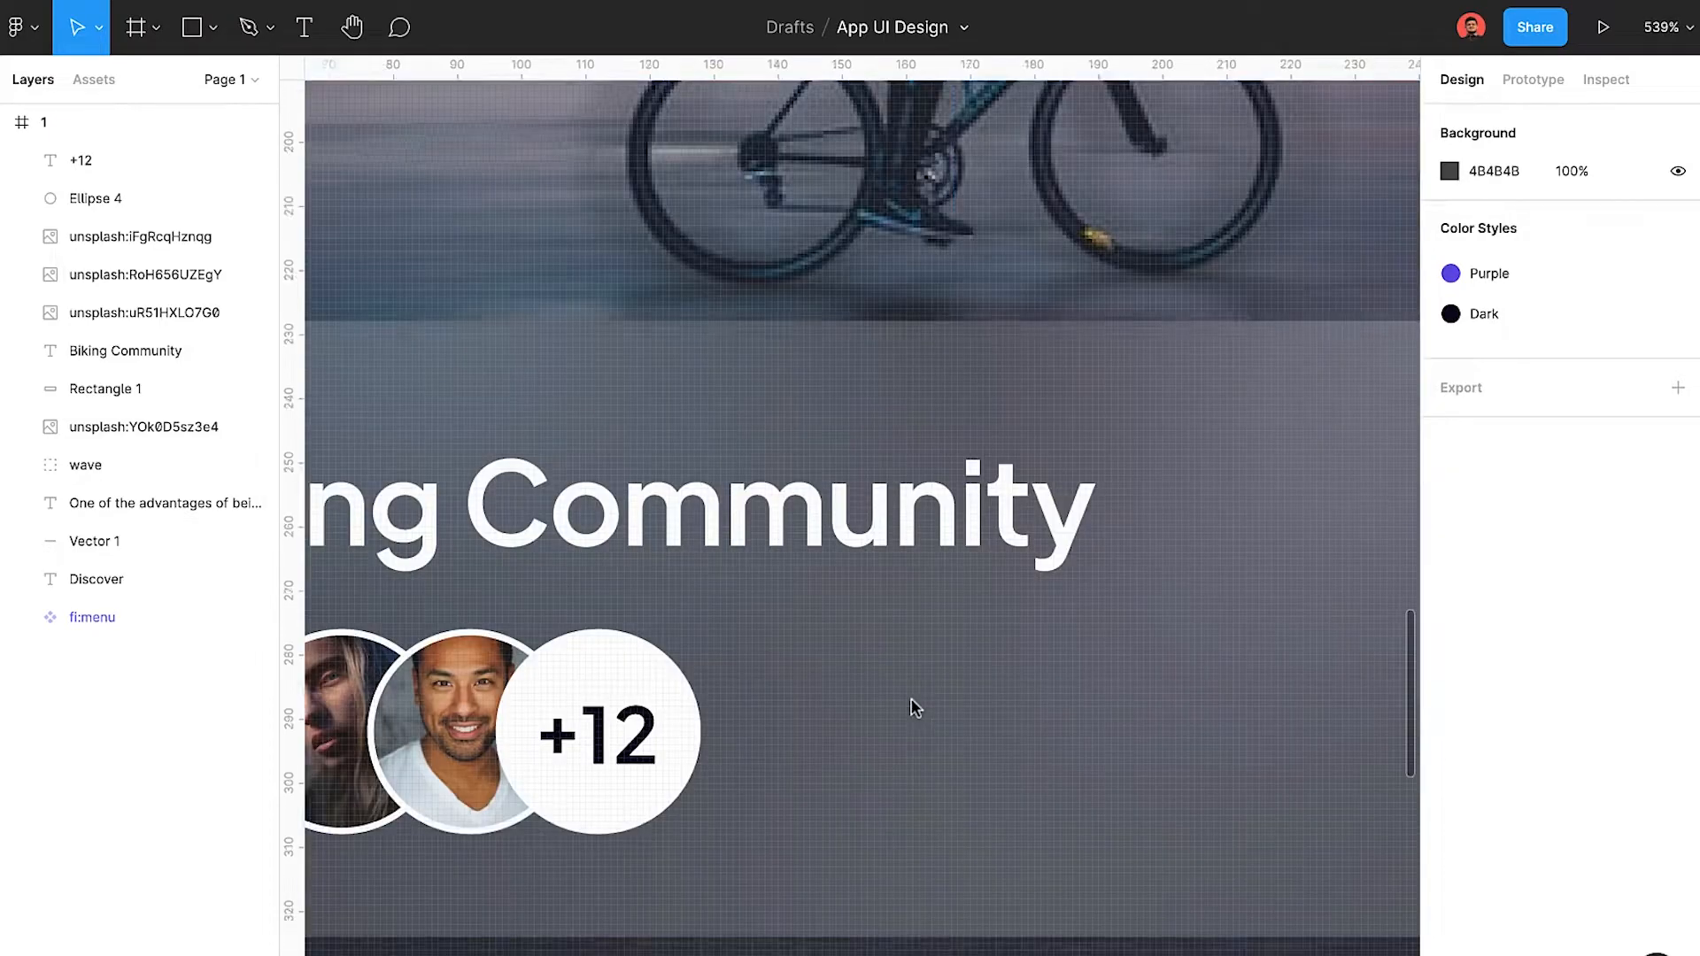
click(559, 634)
scroll(852, 701, up, 2)
key(ctrl+v)
drag(851, 602, 785, 708)
key(alt)
key(Right)
key(Right)
key(Right)
key(Left)
key(Left)
key(Left)
key(Left)
key(Left)
key(Left)
key(Left)
key(Left)
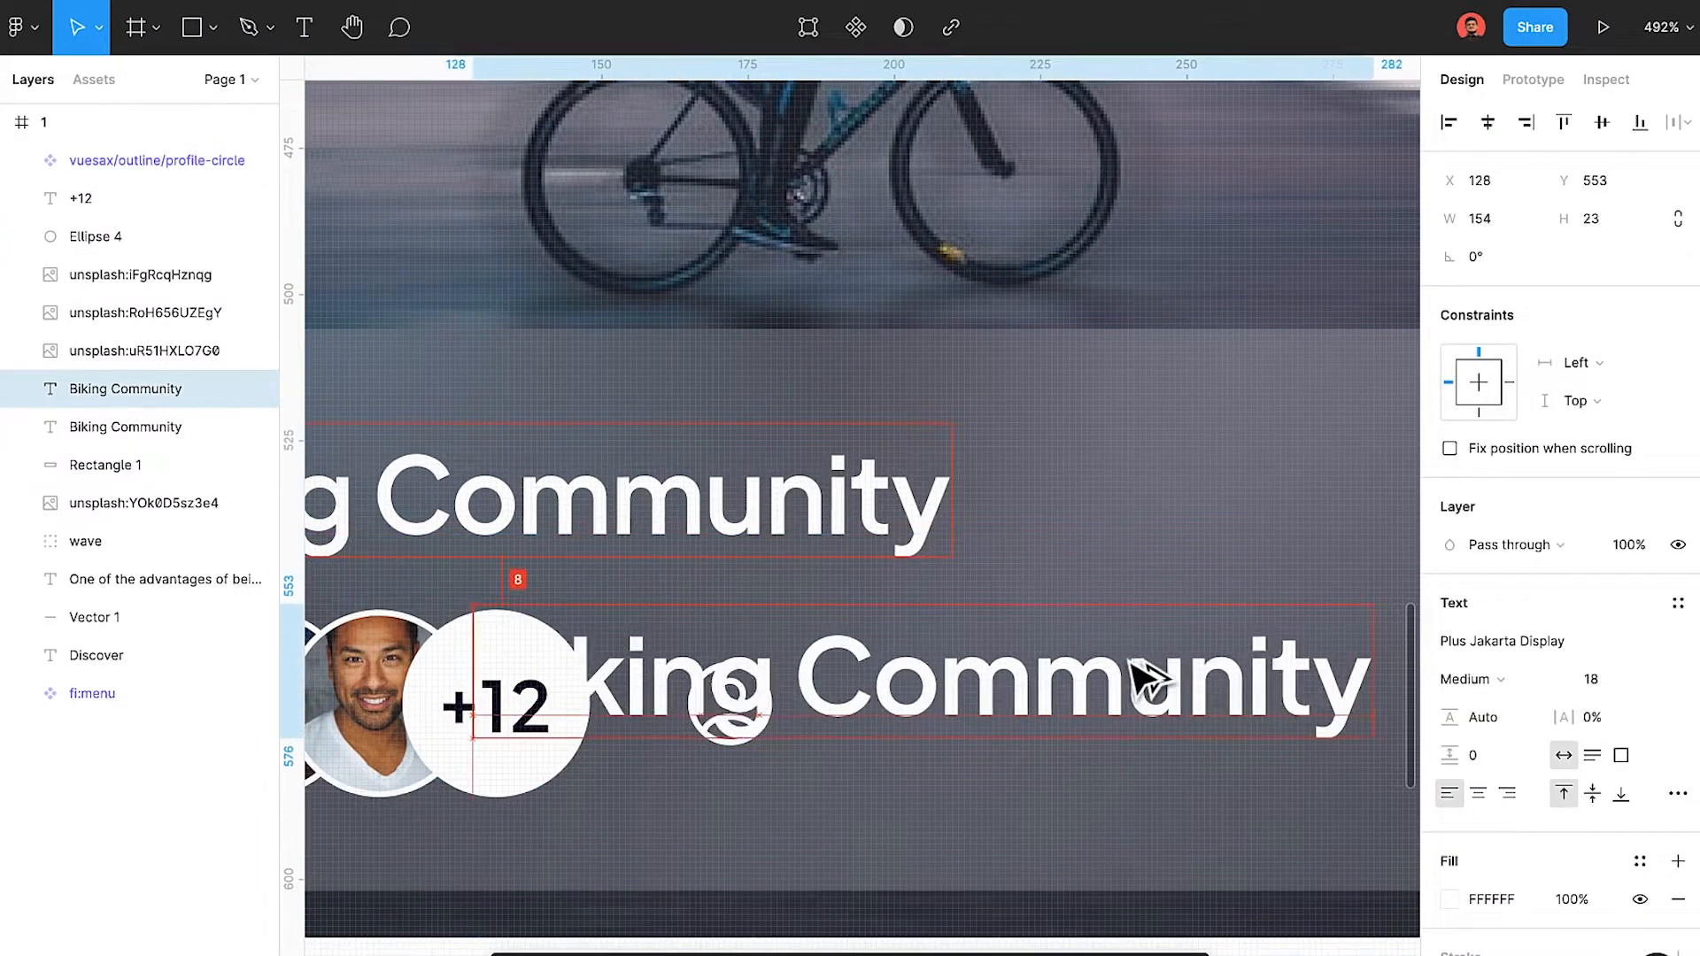
Change the duplicated Biking Community text to "15 Members" and place it right of the profile icon at X 188.
key(Return)
text(15 Members)
key(Escape)
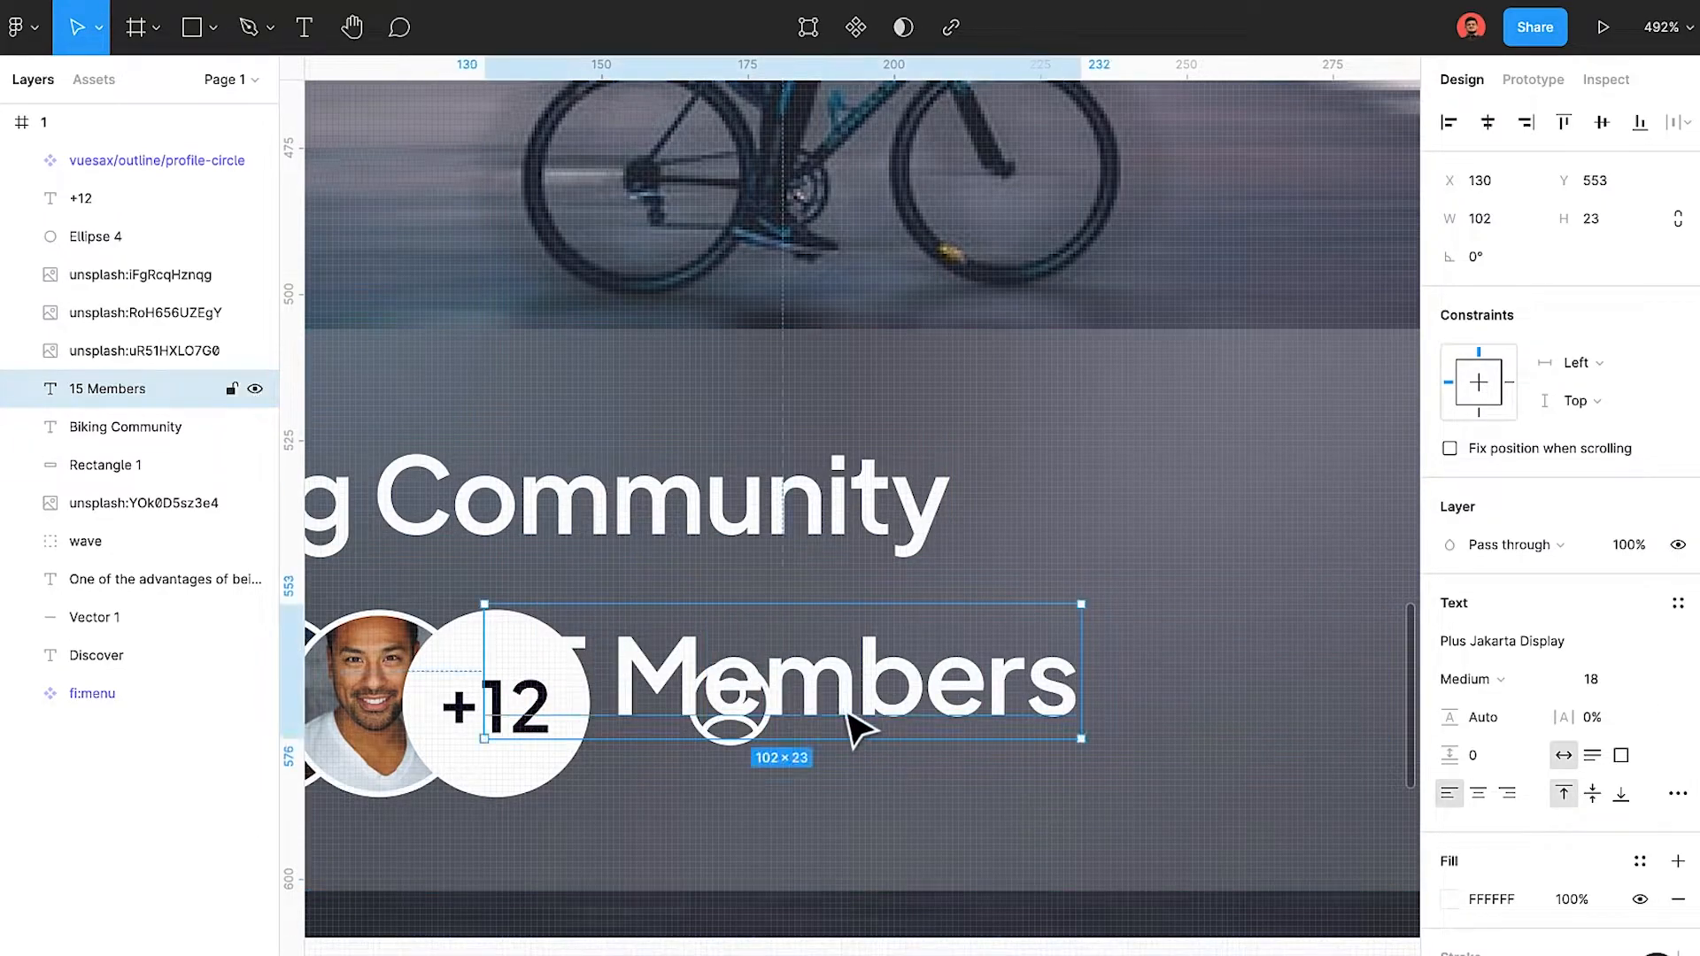
drag(853, 721, 1165, 759)
key(alt)
Set the 15 Members text to font size 14 and align it vertically with the profile icon at Y 561.
key(ctrl+shift+comma)
key(ctrl+shift+comma)
key(ctrl+shift+comma)
key(ctrl+shift+comma)
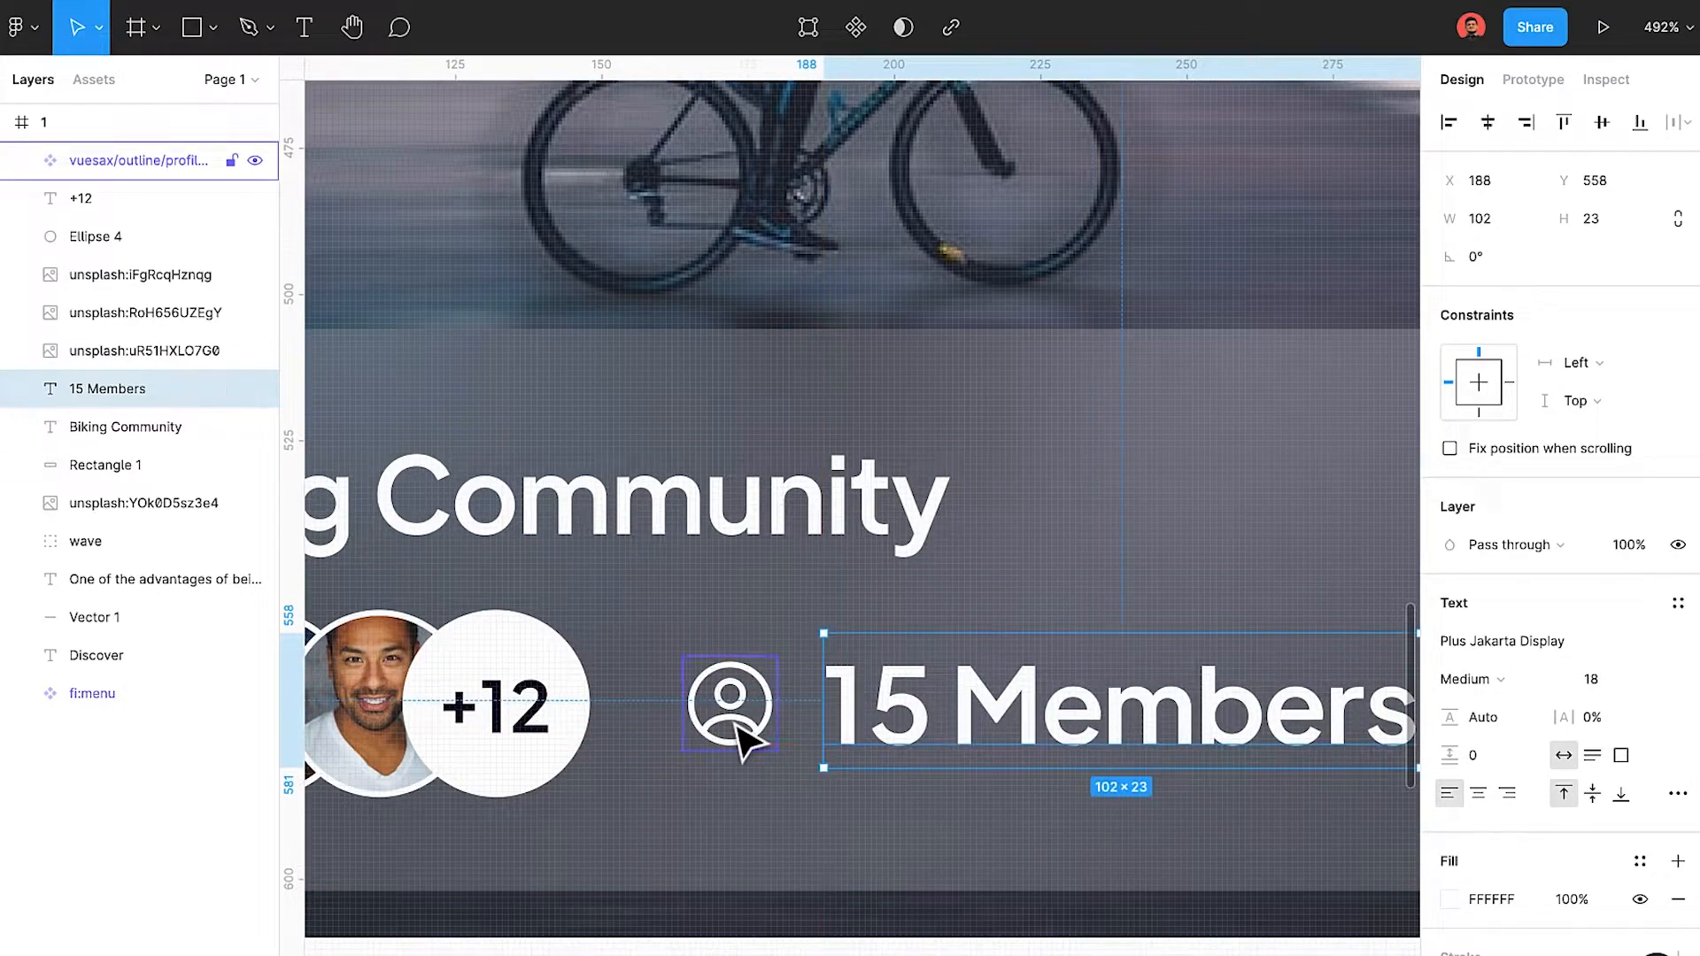
drag(1015, 701, 1016, 721)
shift+click(501, 704)
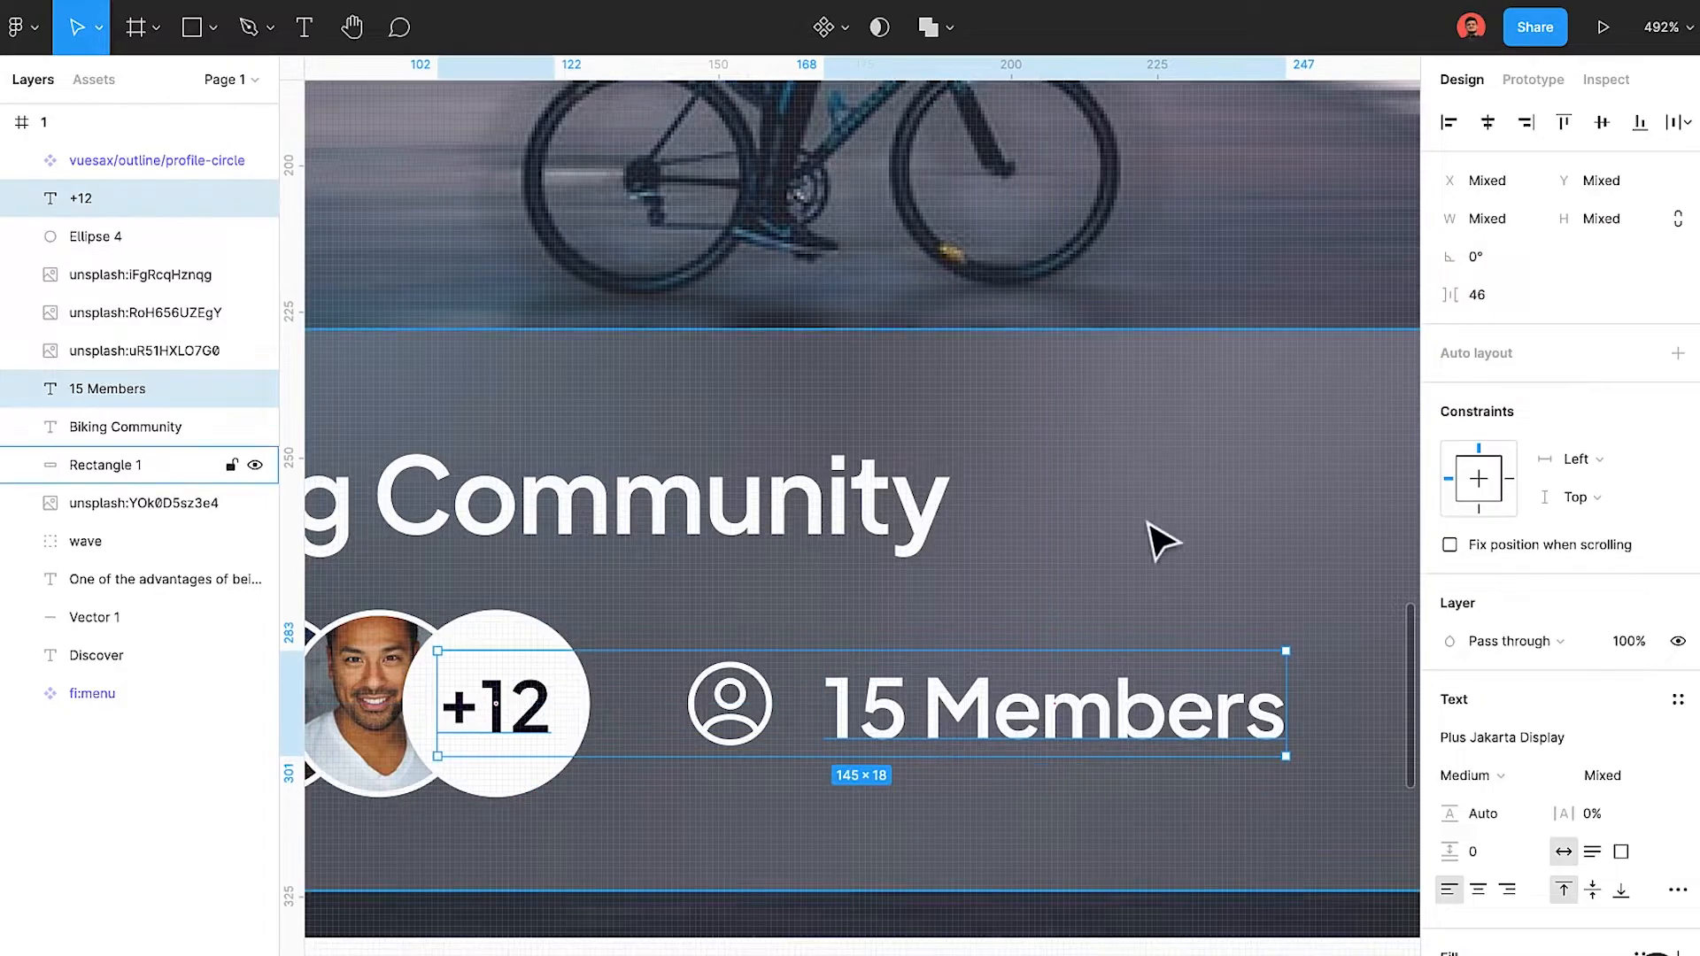
shift+click(554, 660)
shift+click(513, 699)
click(1347, 432)
click(884, 721)
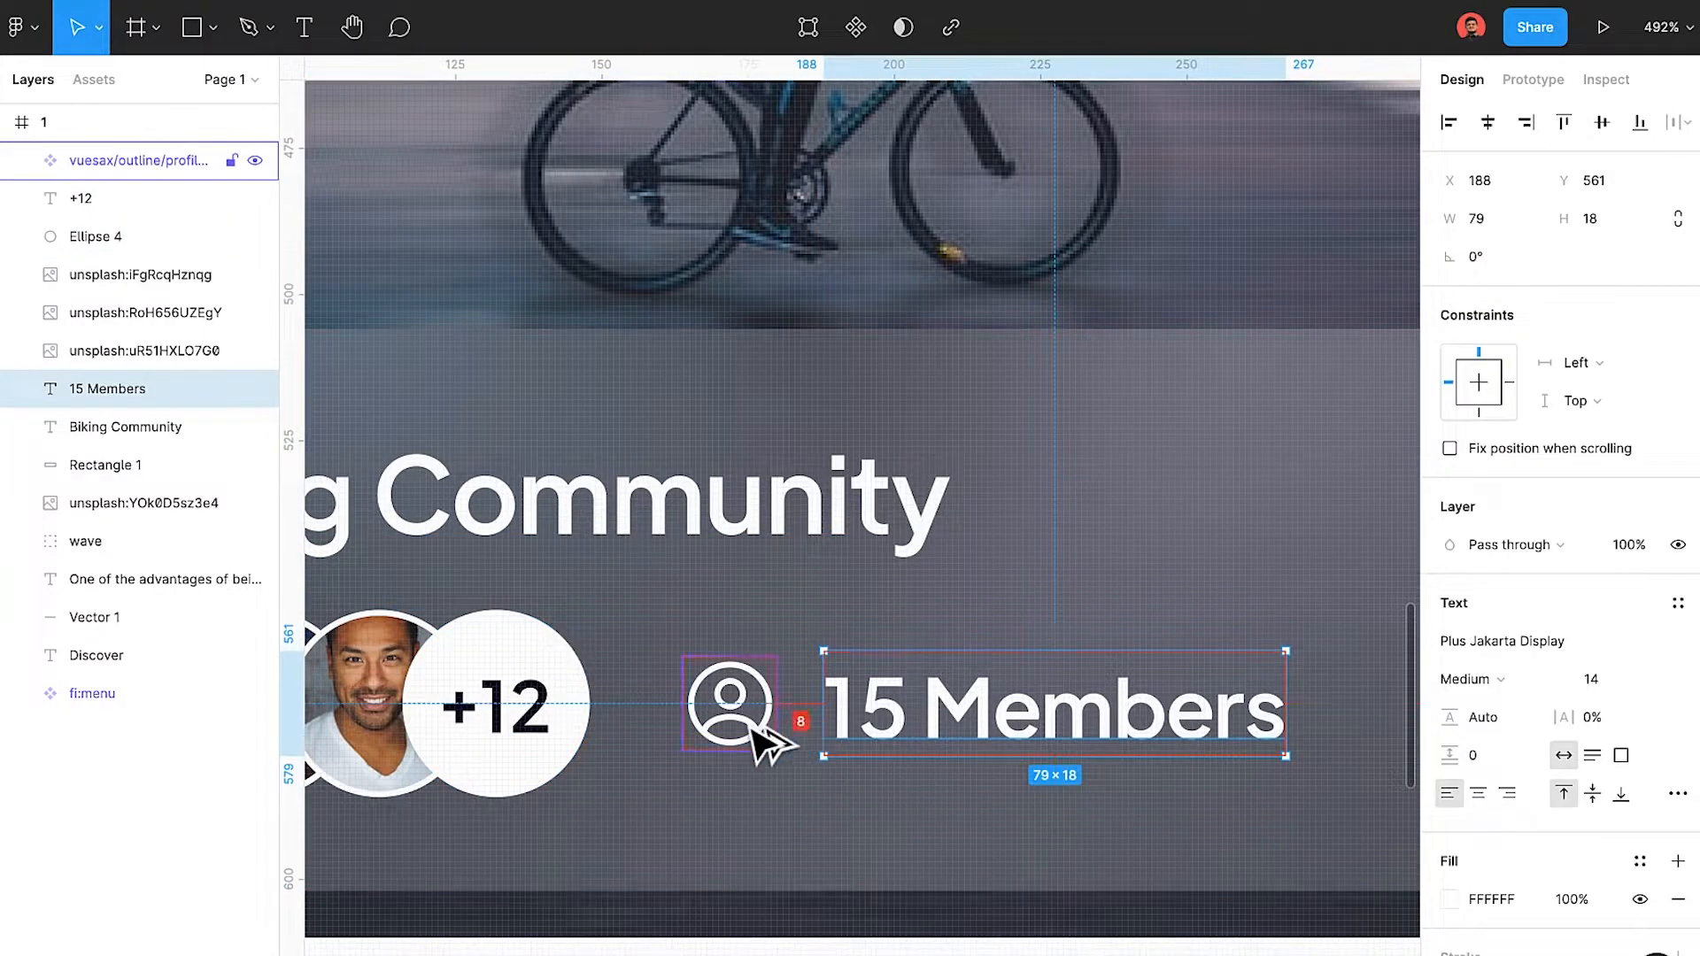
Group the overlay panel with its texts, avatars and profile icon, and name the group "card".
scroll(631, 541, down, 5)
scroll(624, 542, down, 2)
click(869, 569)
shift+click(125, 168)
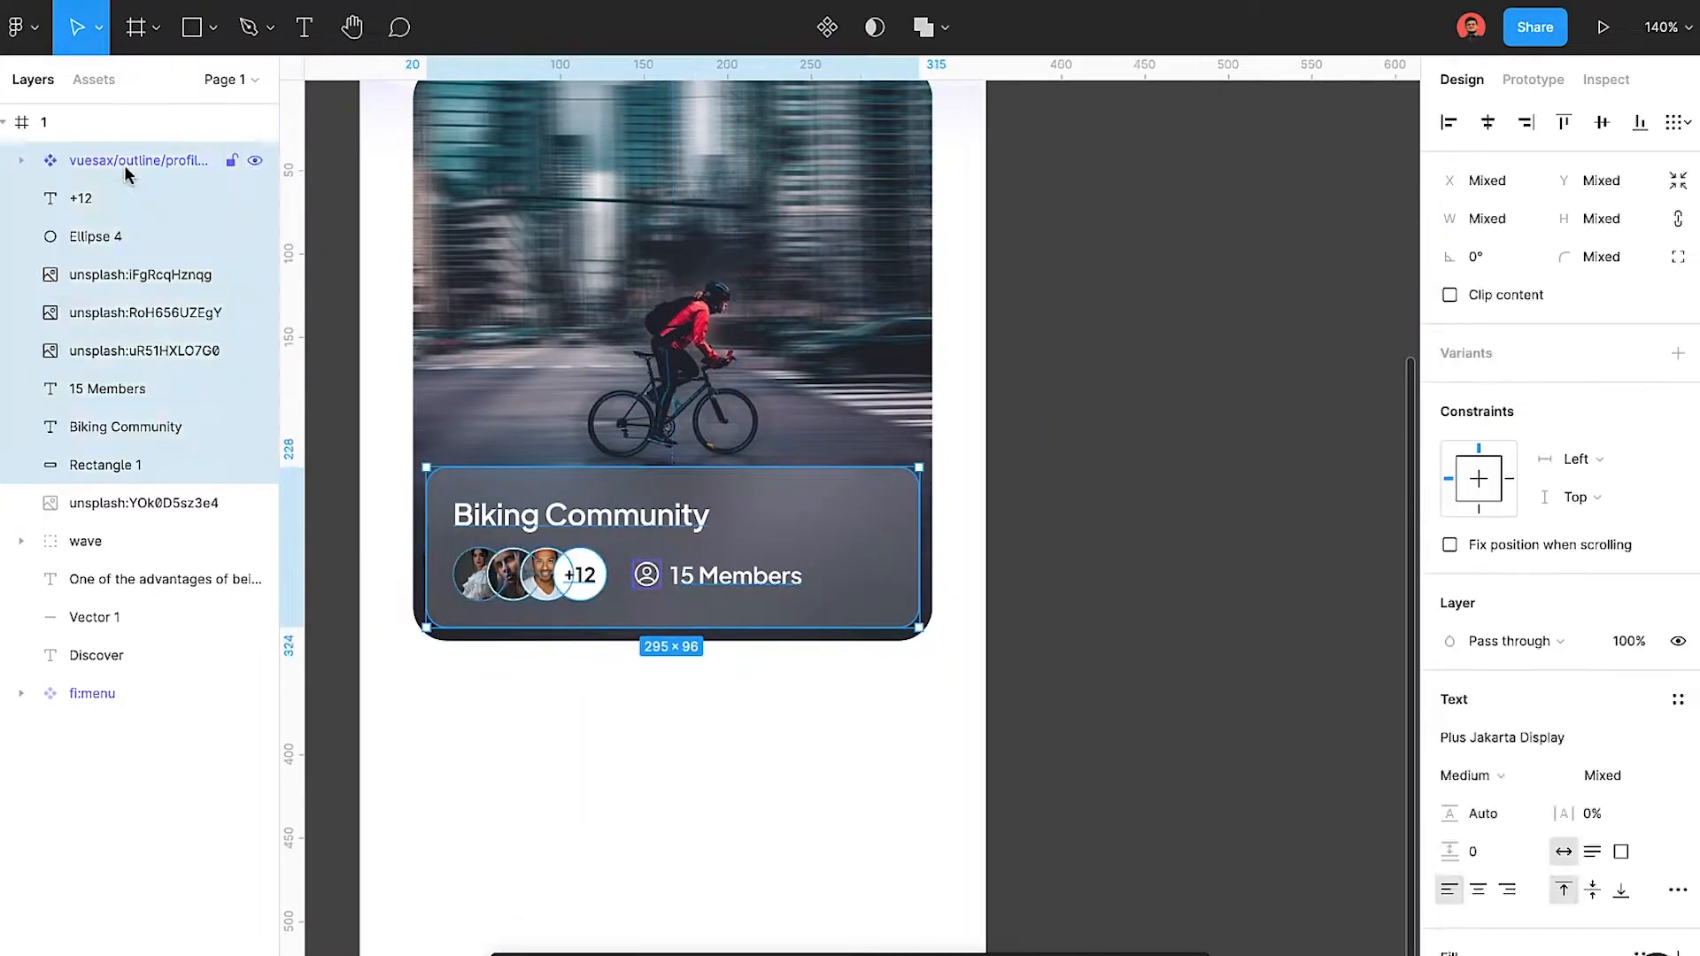
key(ctrl+g)
double_click(125, 160)
text(card)
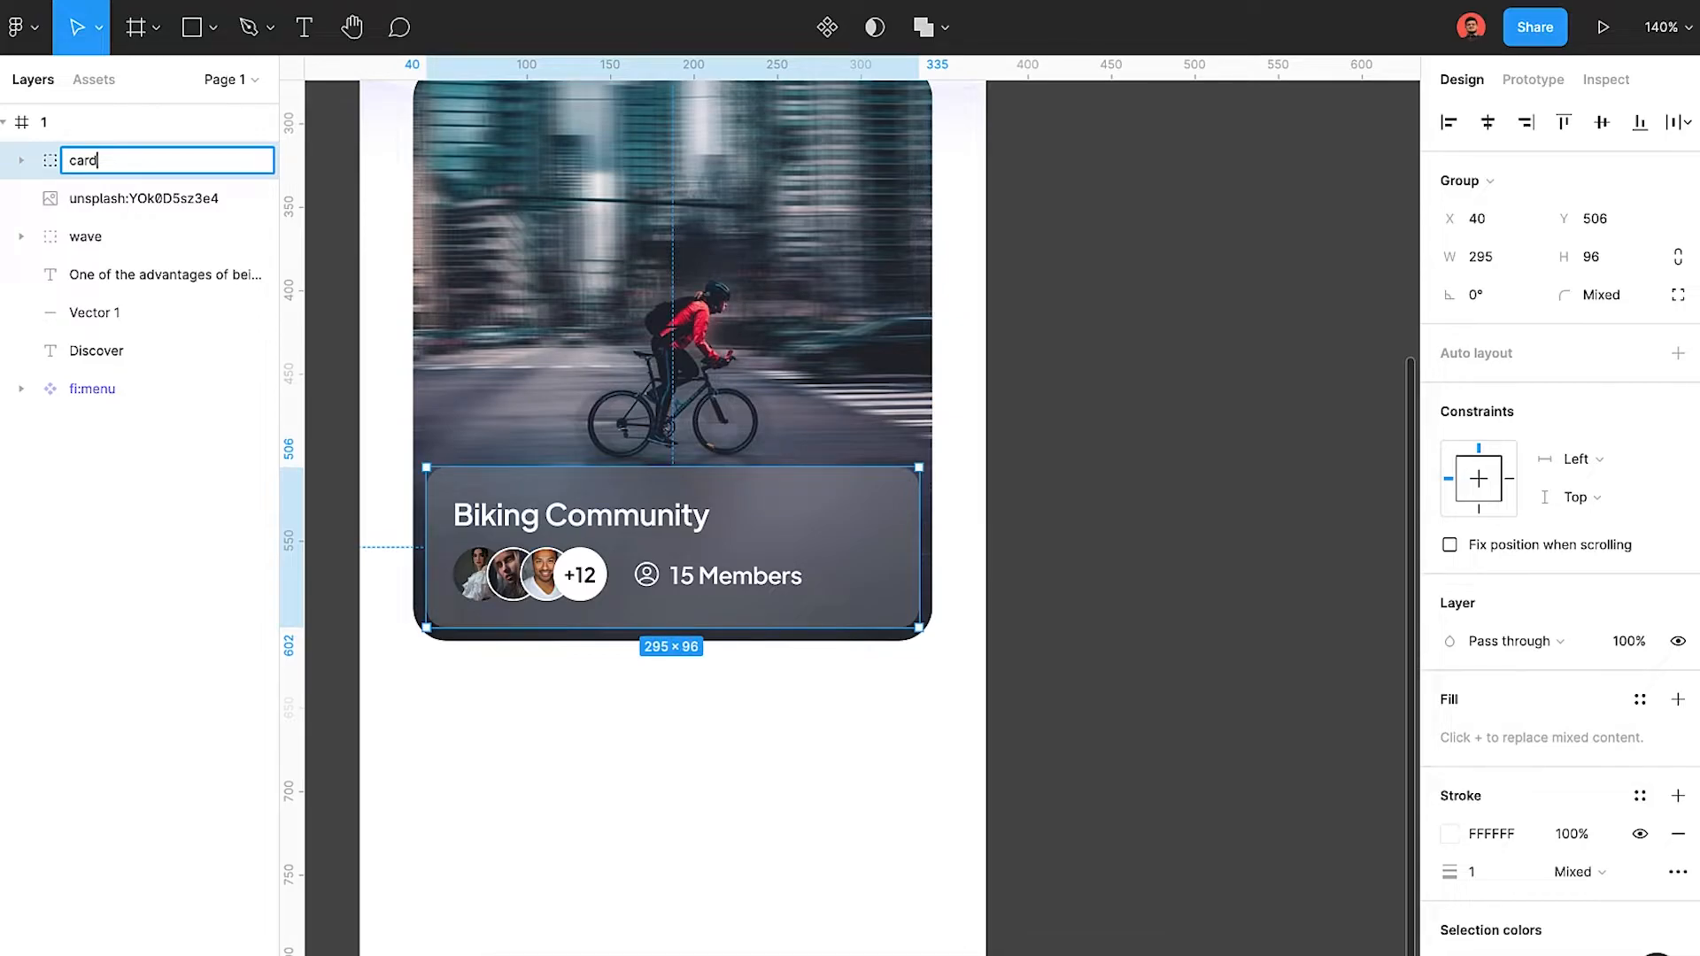
click(893, 659)
scroll(904, 602, up, 4)
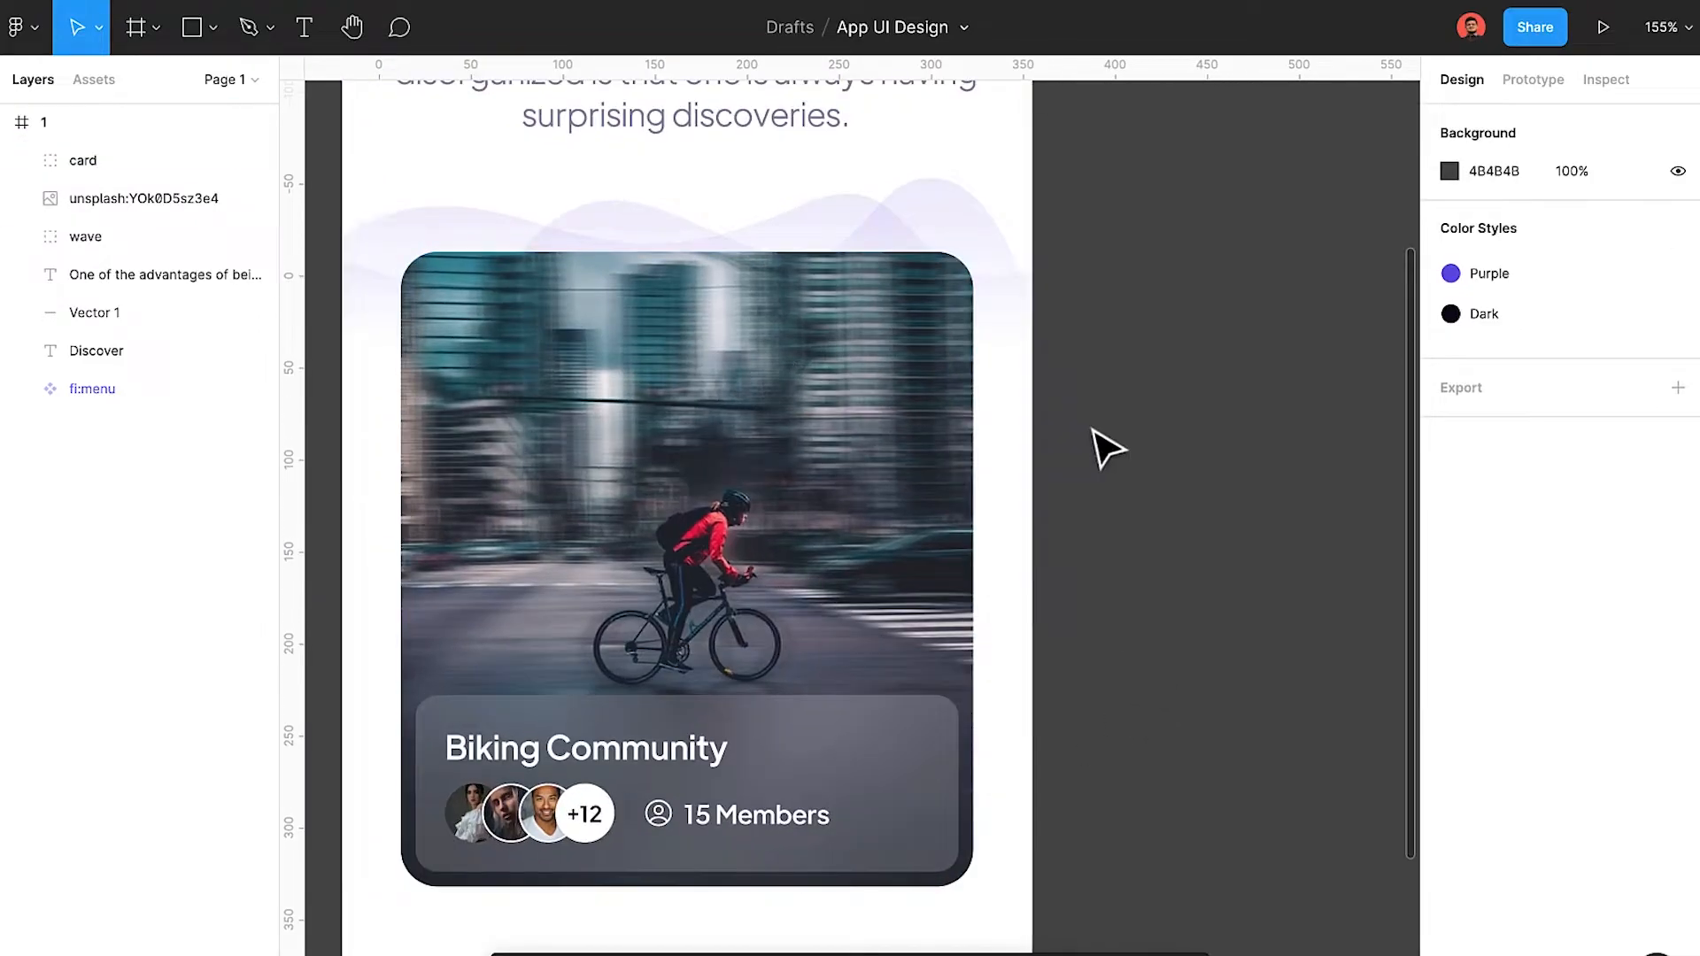
Copy the frosted background rectangle from the card group and paste it as a separate layer on the screen.
double_click(906, 747)
click(33, 160)
click(483, 337)
key(ctrl+v)
Move the copied frosted rectangle near the photo's upper edge at X 30, Y 281 and reduce its height to 40.
scroll(715, 243, down, 6)
drag(713, 230, 770, 377)
scroll(740, 363, up, 7)
key(Down)
key(Down)
key(Left)
key(Left)
key(Left)
key(Left)
key(Left)
key(Left)
key(Left)
ctrl+scroll(825, 600, down, 4)
drag(711, 550, 730, 445)
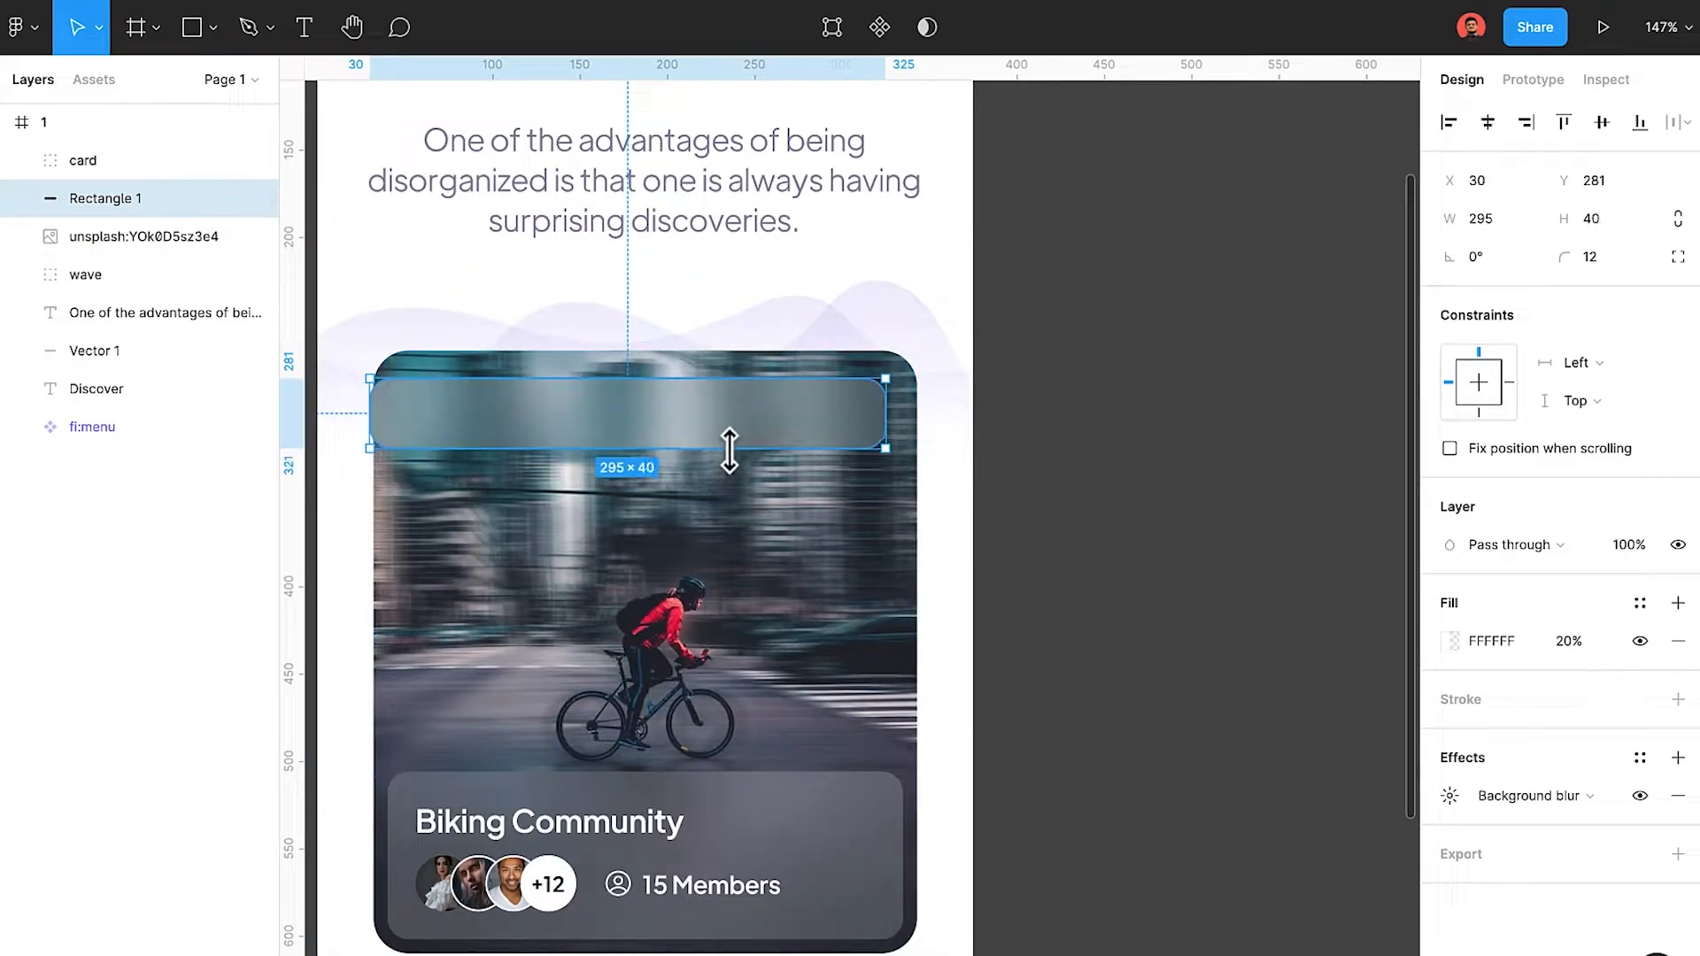
Narrow the copied frosted rectangle to a width of 116 and place it near the photo's upper-right corner.
drag(367, 409, 718, 459)
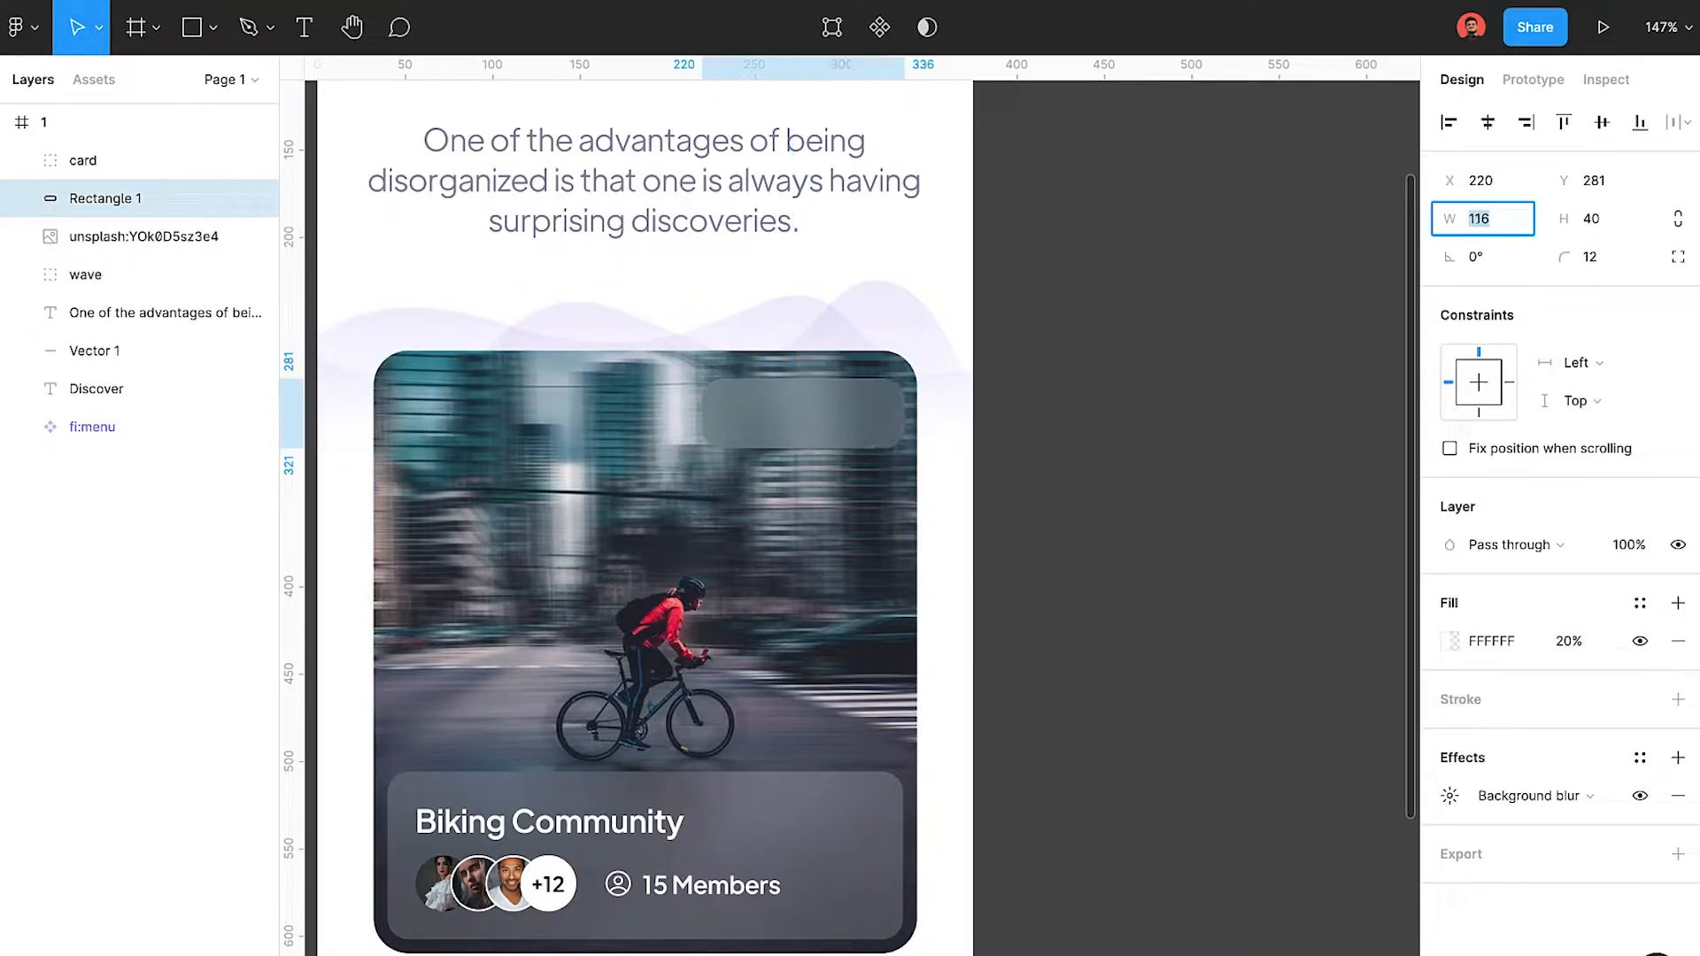
key(Right)
key(Right)
click(1290, 514)
Duplicate the frosted bar and resize the copy to a 32 × 32 rounded square inside its right end at X 291, Y 285.
ctrl+scroll(781, 398, up, 8)
click(865, 440)
key(ctrl+d)
drag(336, 470, 946, 482)
drag(1287, 311, 1254, 344)
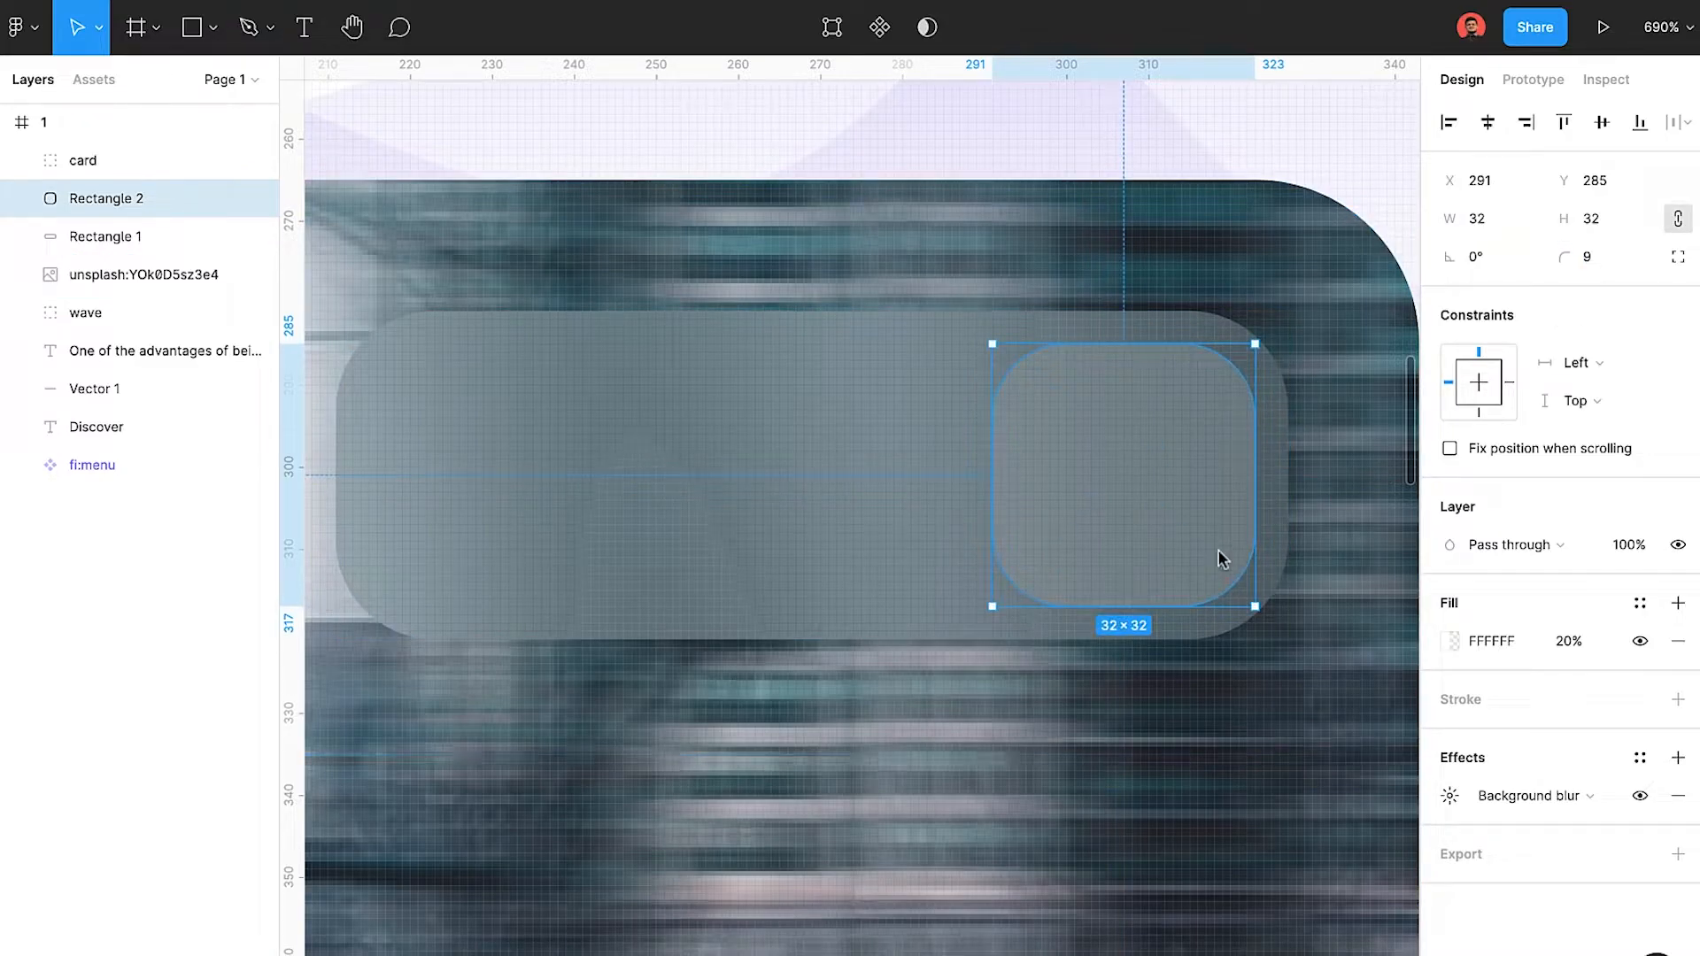
Paste the white three-dot icon and centre it on the small rounded square.
key(ctrl+v)
drag(874, 549, 1142, 485)
shift+click(1142, 522)
click(1601, 122)
shift+click(1138, 544)
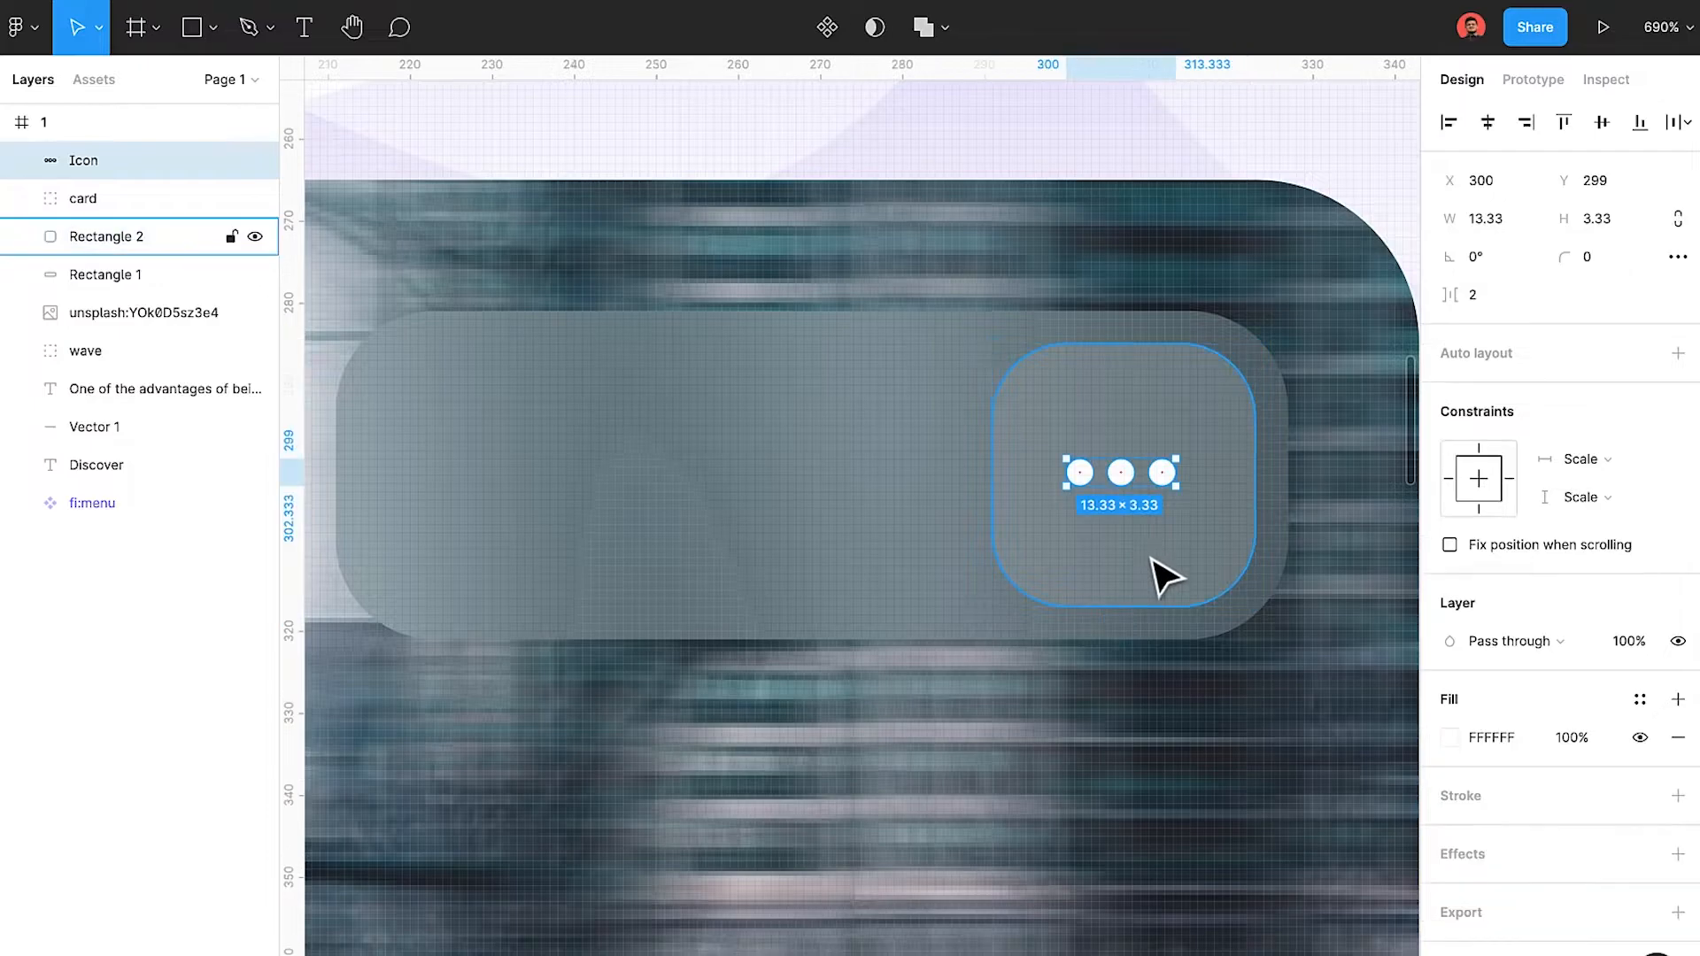
Remove the small rounded square's background blur and replace its fill with the Dark color style.
click(1138, 545)
click(1678, 795)
click(1678, 641)
click(1678, 603)
click(1639, 602)
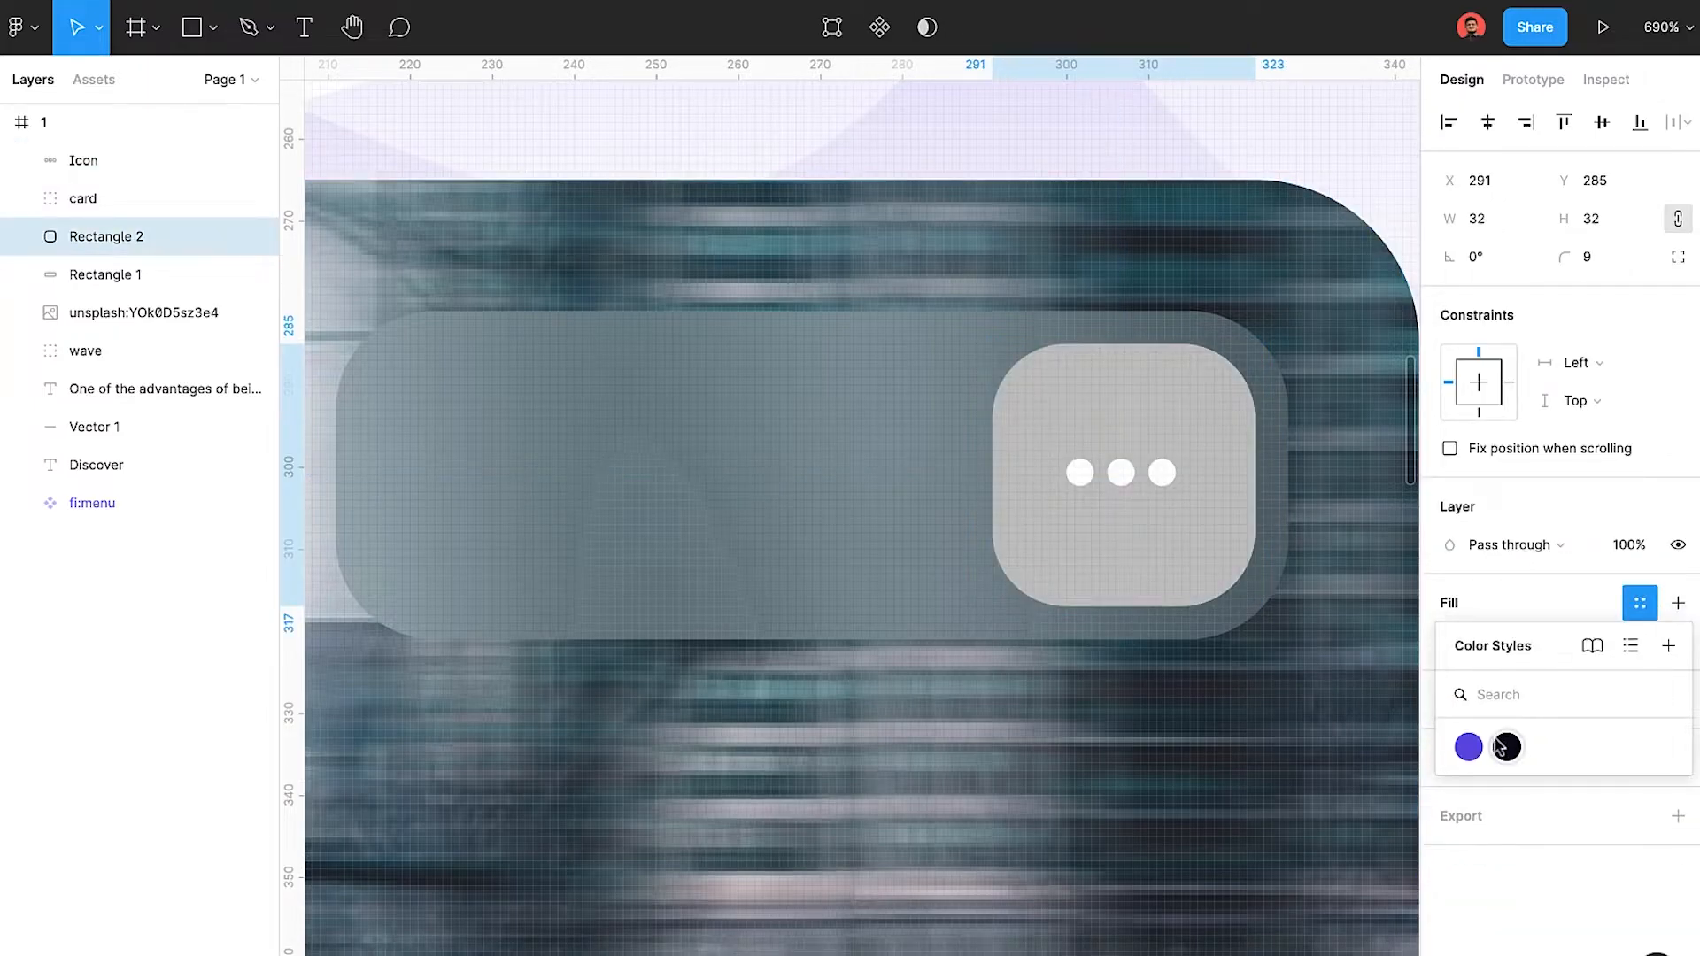
click(1505, 746)
Paste the outline archive and send-2 icons and place them on the frosted bar beside the dark square.
scroll(1248, 451, down, 2)
click(915, 444)
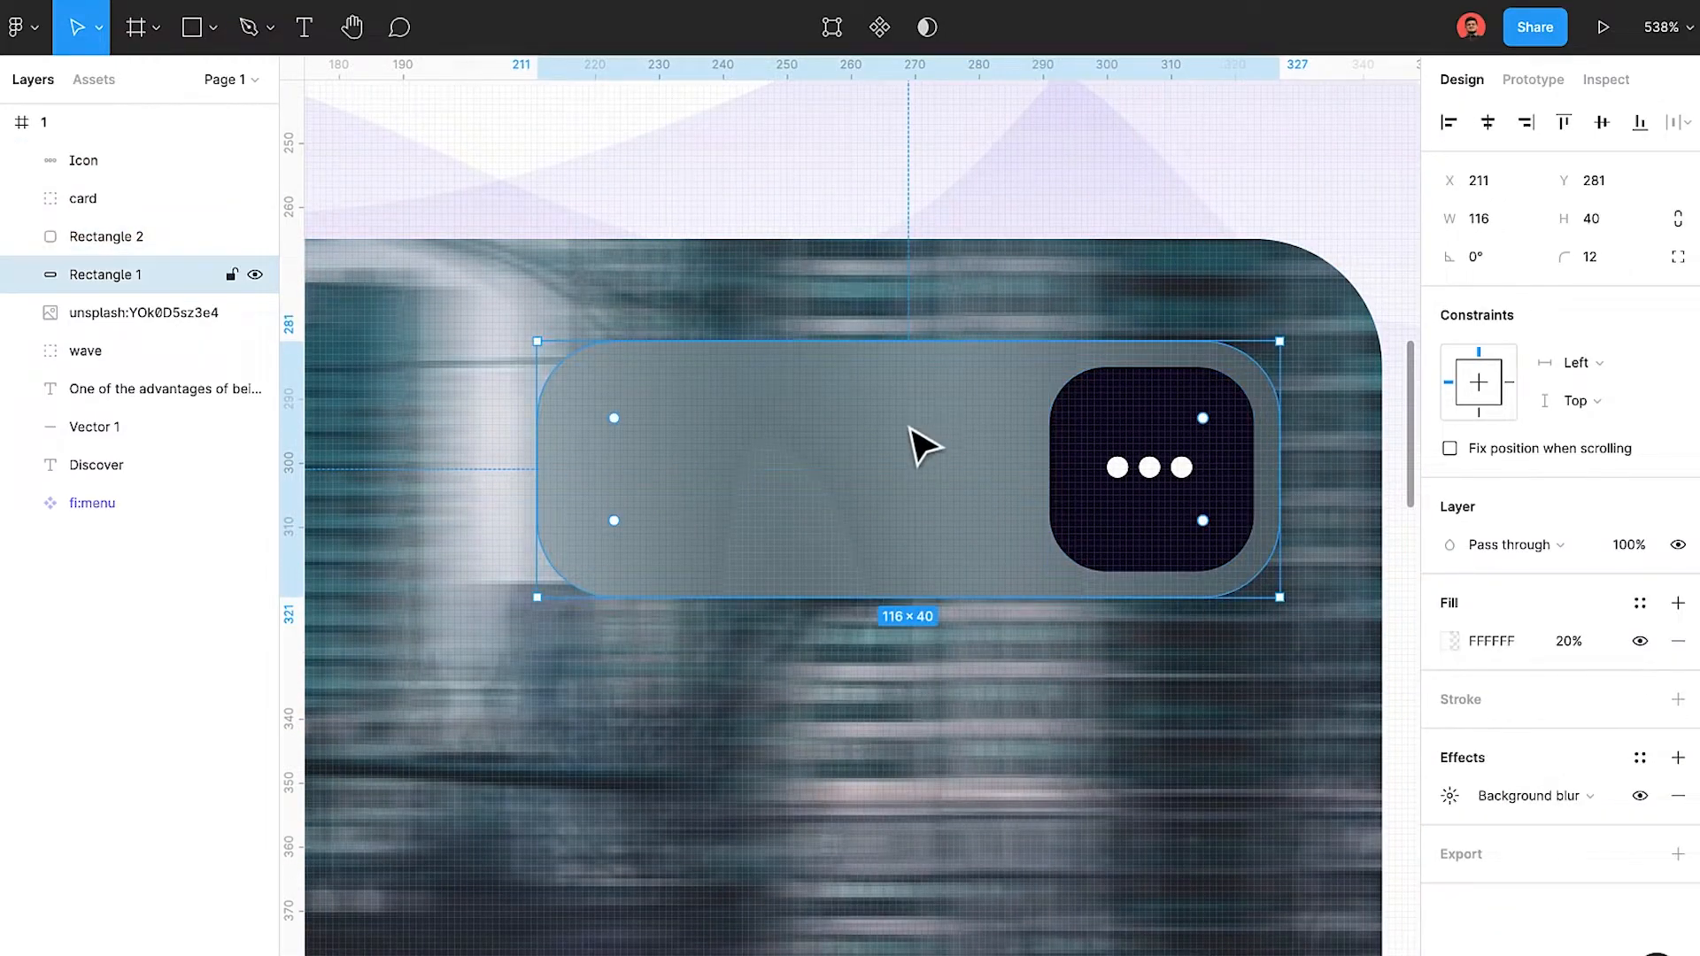
key(ctrl+v)
key(Left)
scroll(904, 527, down, 8)
click(1221, 598)
Move the bar's two rectangles above the card layer and group them with the three icons as "share/more/save".
click(168, 350)
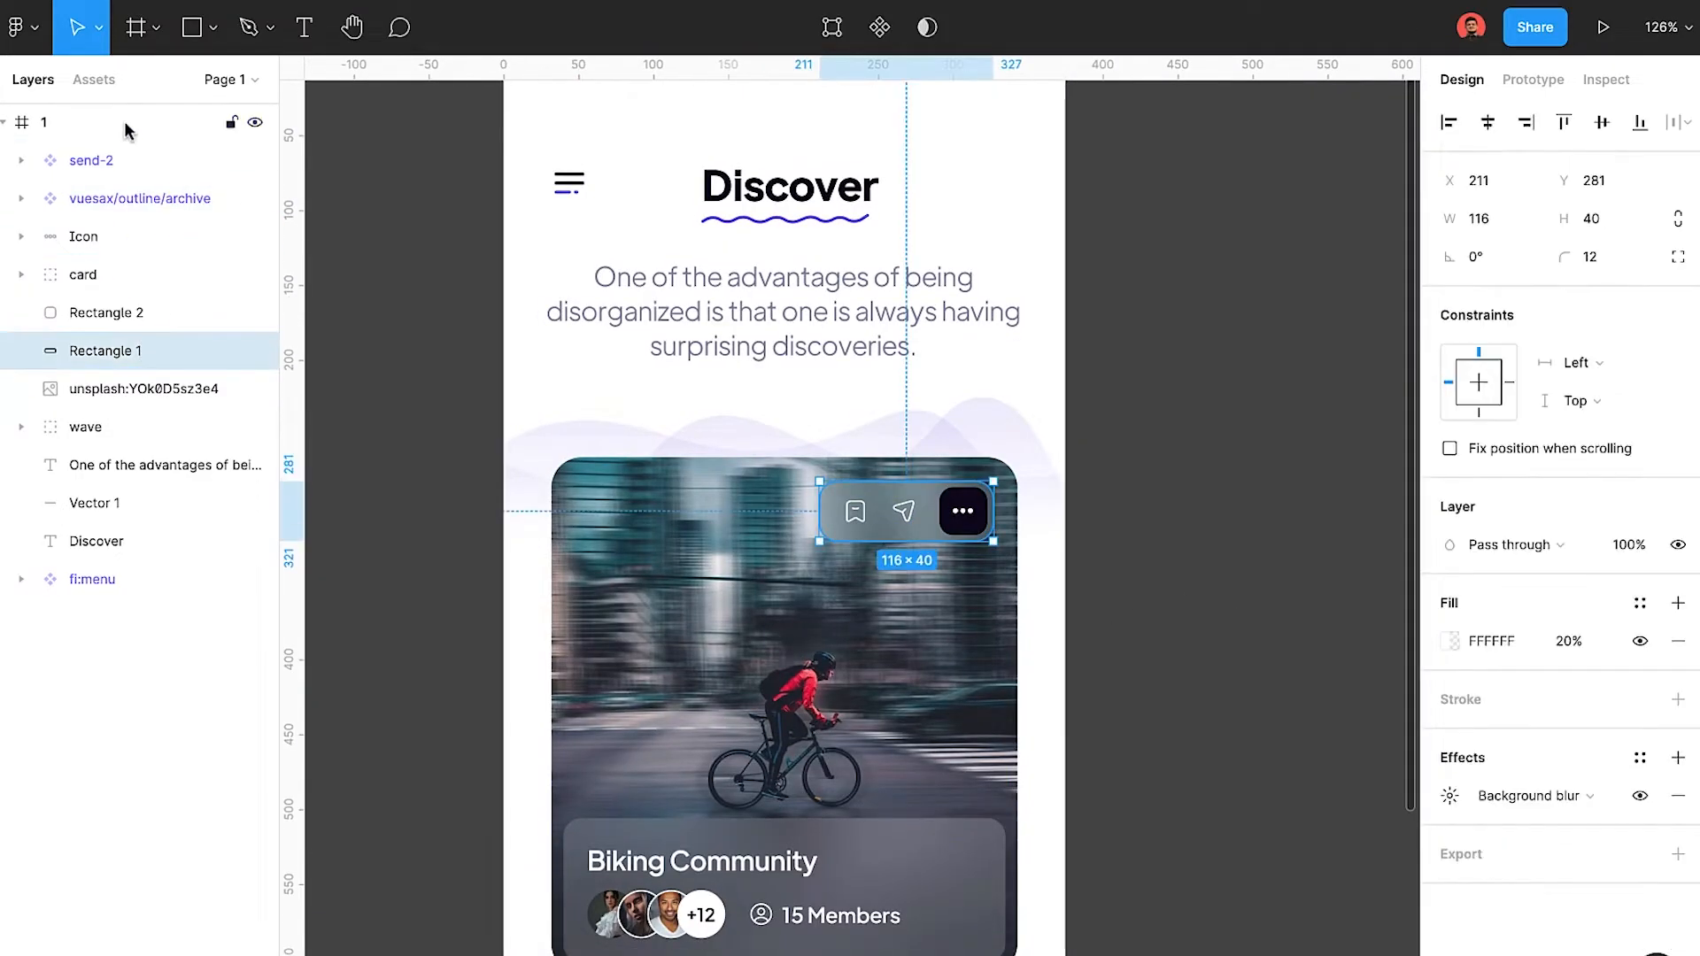
shift+click(128, 160)
ctrl+click(119, 279)
click(125, 349)
shift+click(122, 314)
drag(123, 314, 118, 255)
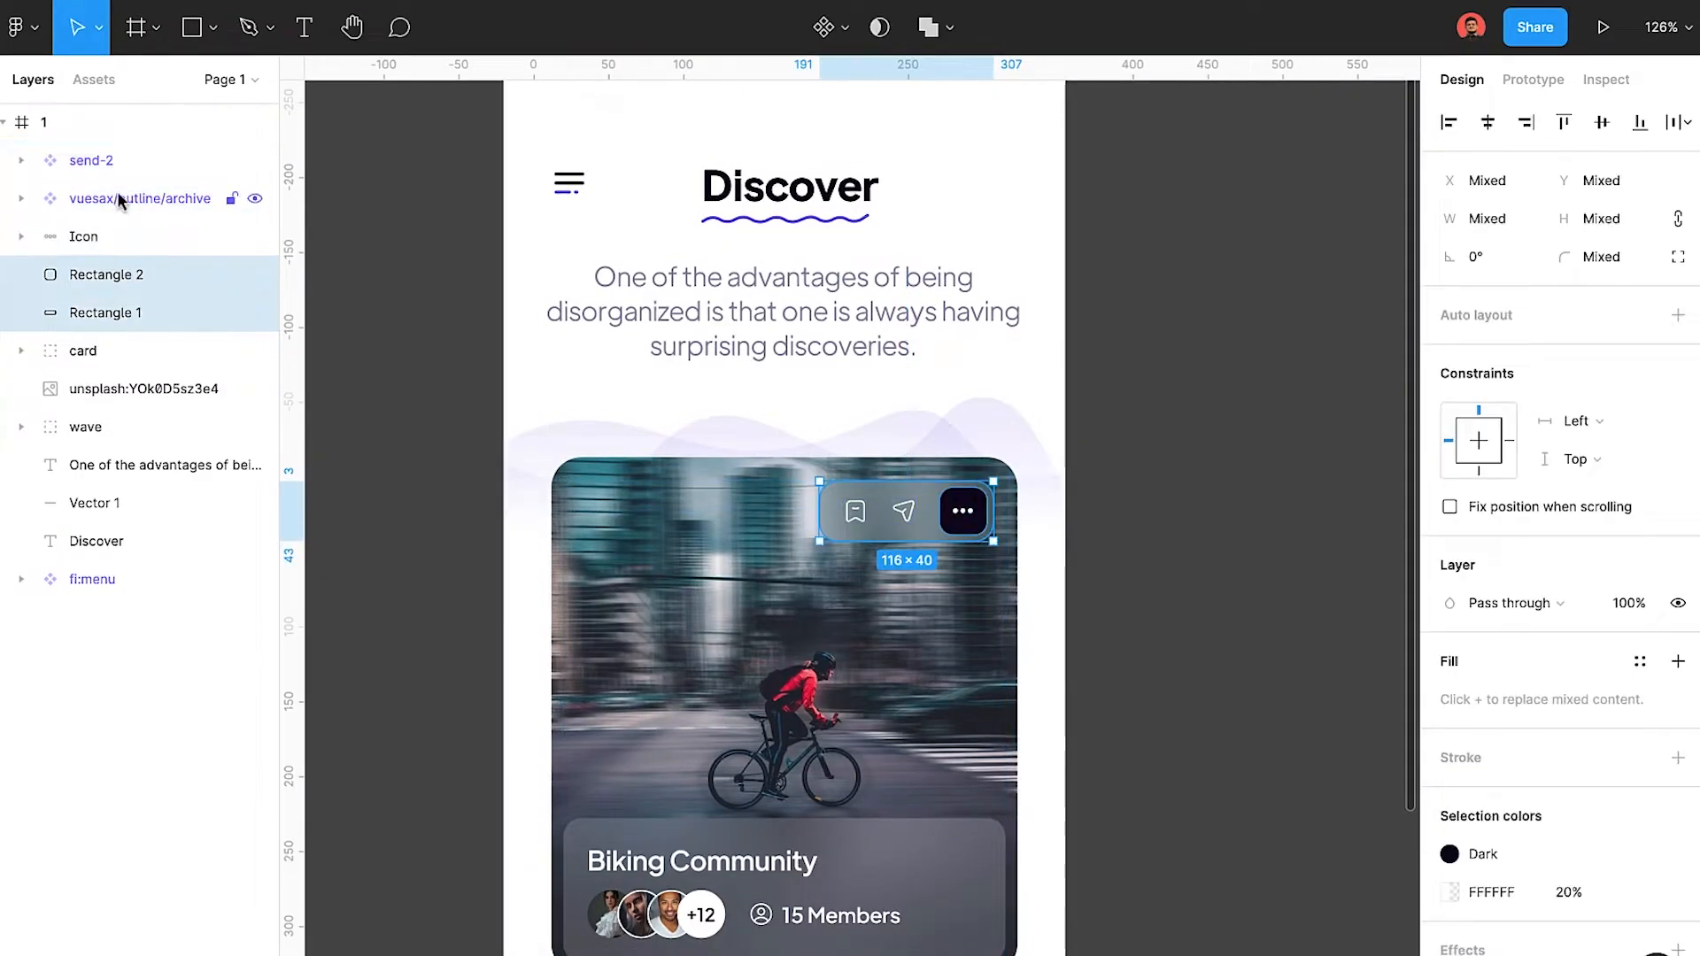
shift+click(97, 163)
key(ctrl+g)
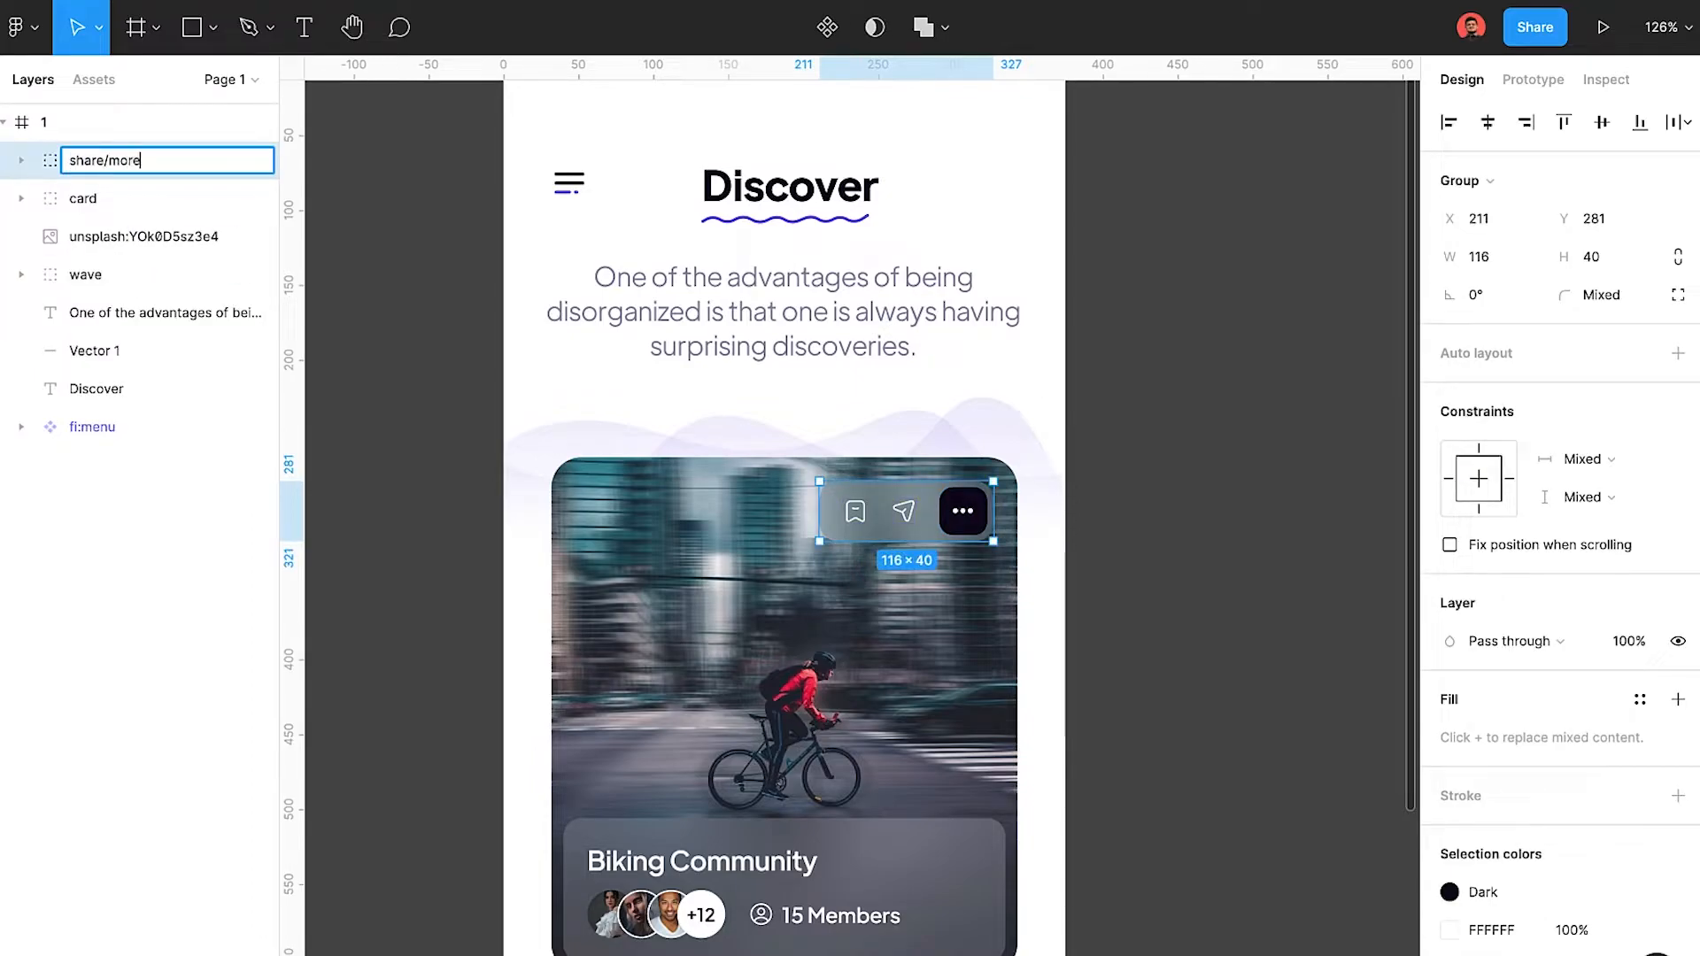
click(1081, 596)
Group the biking photo, card and share/more/save layers and name the group "1".
scroll(1081, 595, down, 3)
drag(1098, 647, 561, 459)
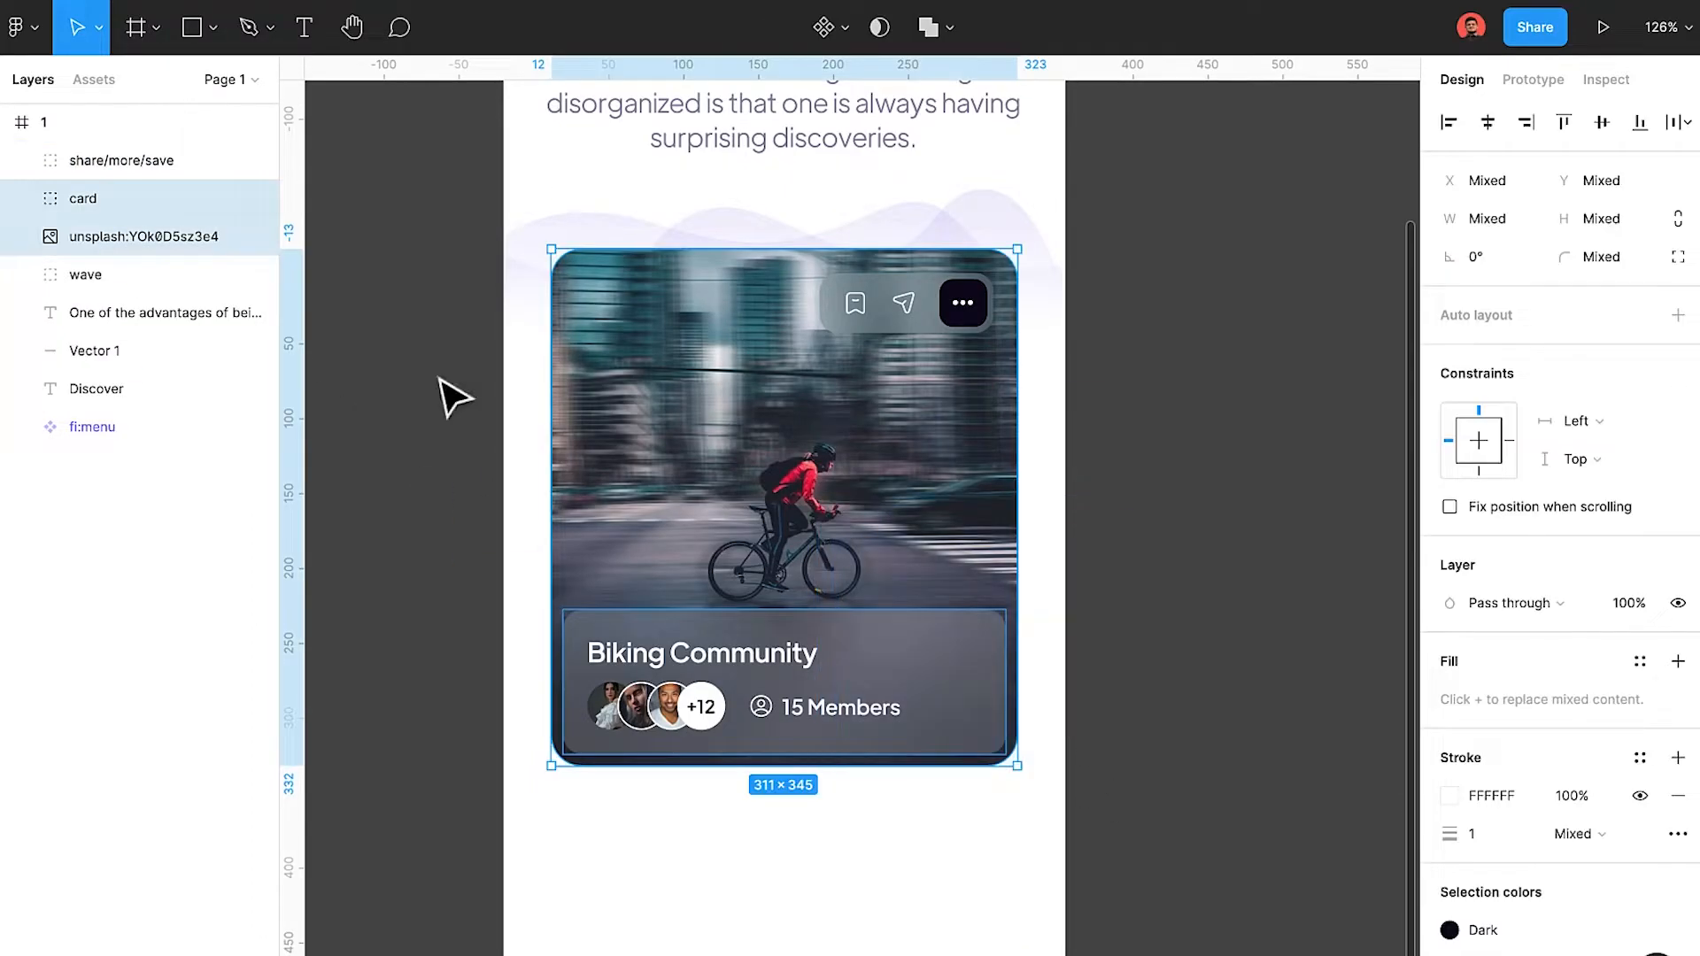
click(124, 160)
click(133, 236)
shift+click(126, 160)
key(ctrl+g)
Duplicate the whole photo card and place the copy directly below the first one at X 32, Y 626.
scroll(620, 460, down, 3)
drag(652, 412, 807, 806)
key(Up)
key(Up)
key(Up)
key(Up)
key(Up)
key(Up)
key(Up)
key(Up)
Replace the second card's photo with an Unsplash image of a cyclist in a forest, searching for "biking".
double_click(810, 805)
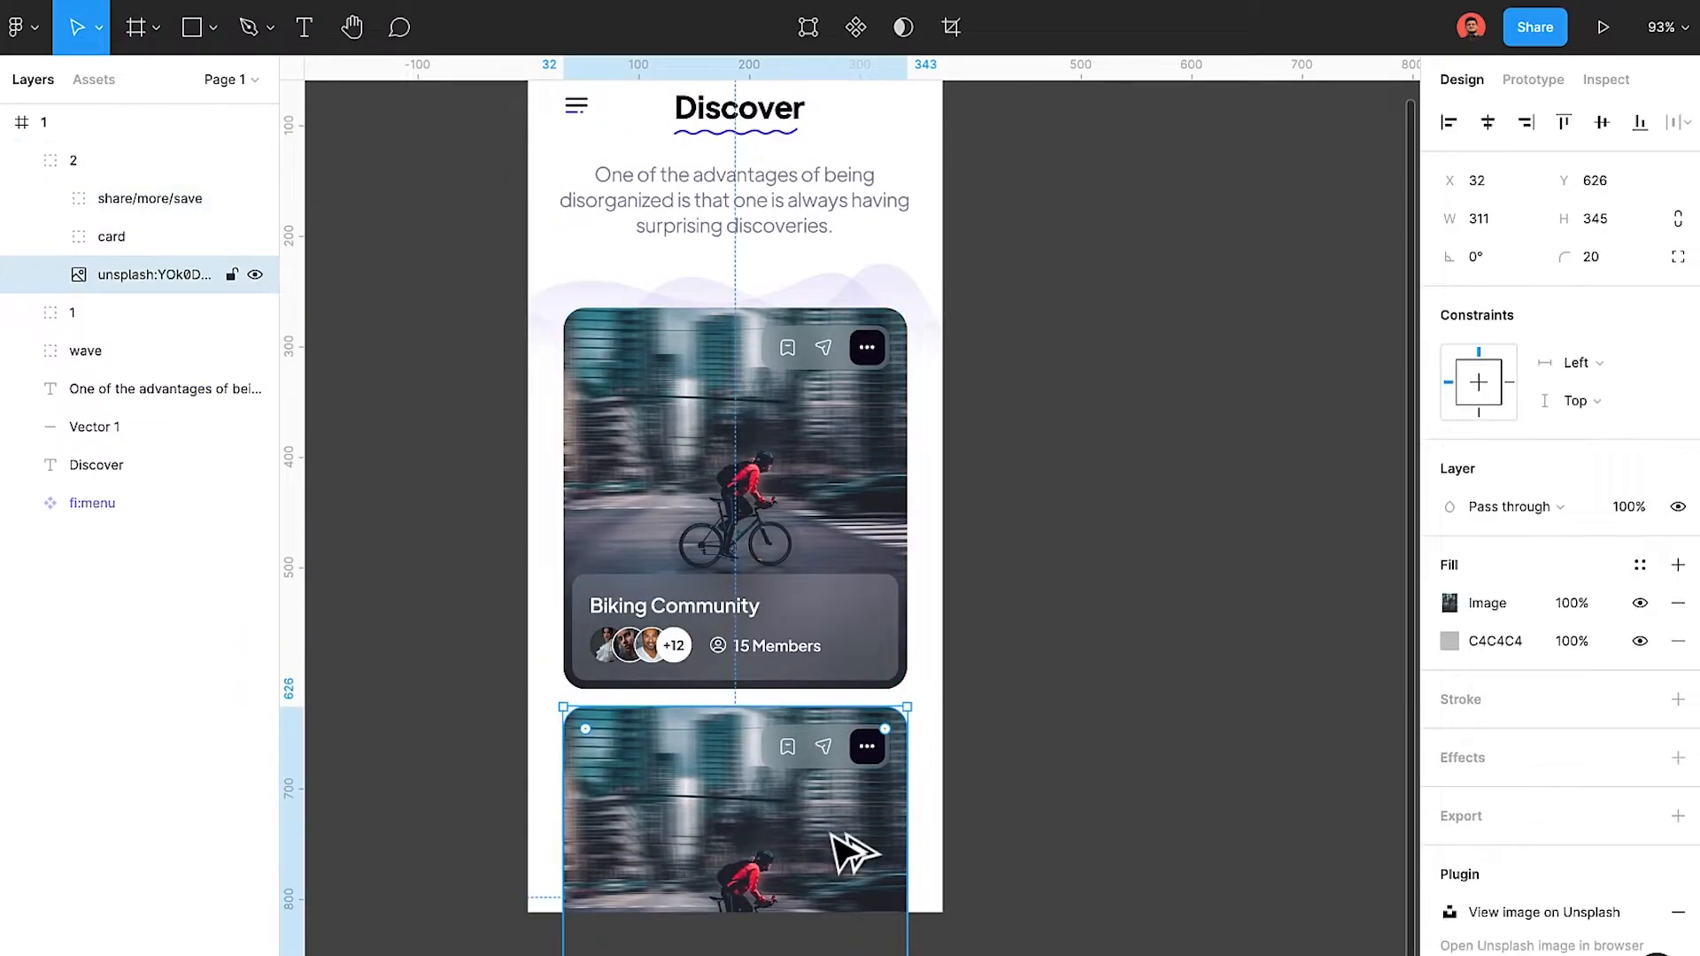
key(ctrl+alt+p)
click(1434, 222)
text(biking)
key(Return)
scroll(1487, 576, down, 10)
click(1505, 582)
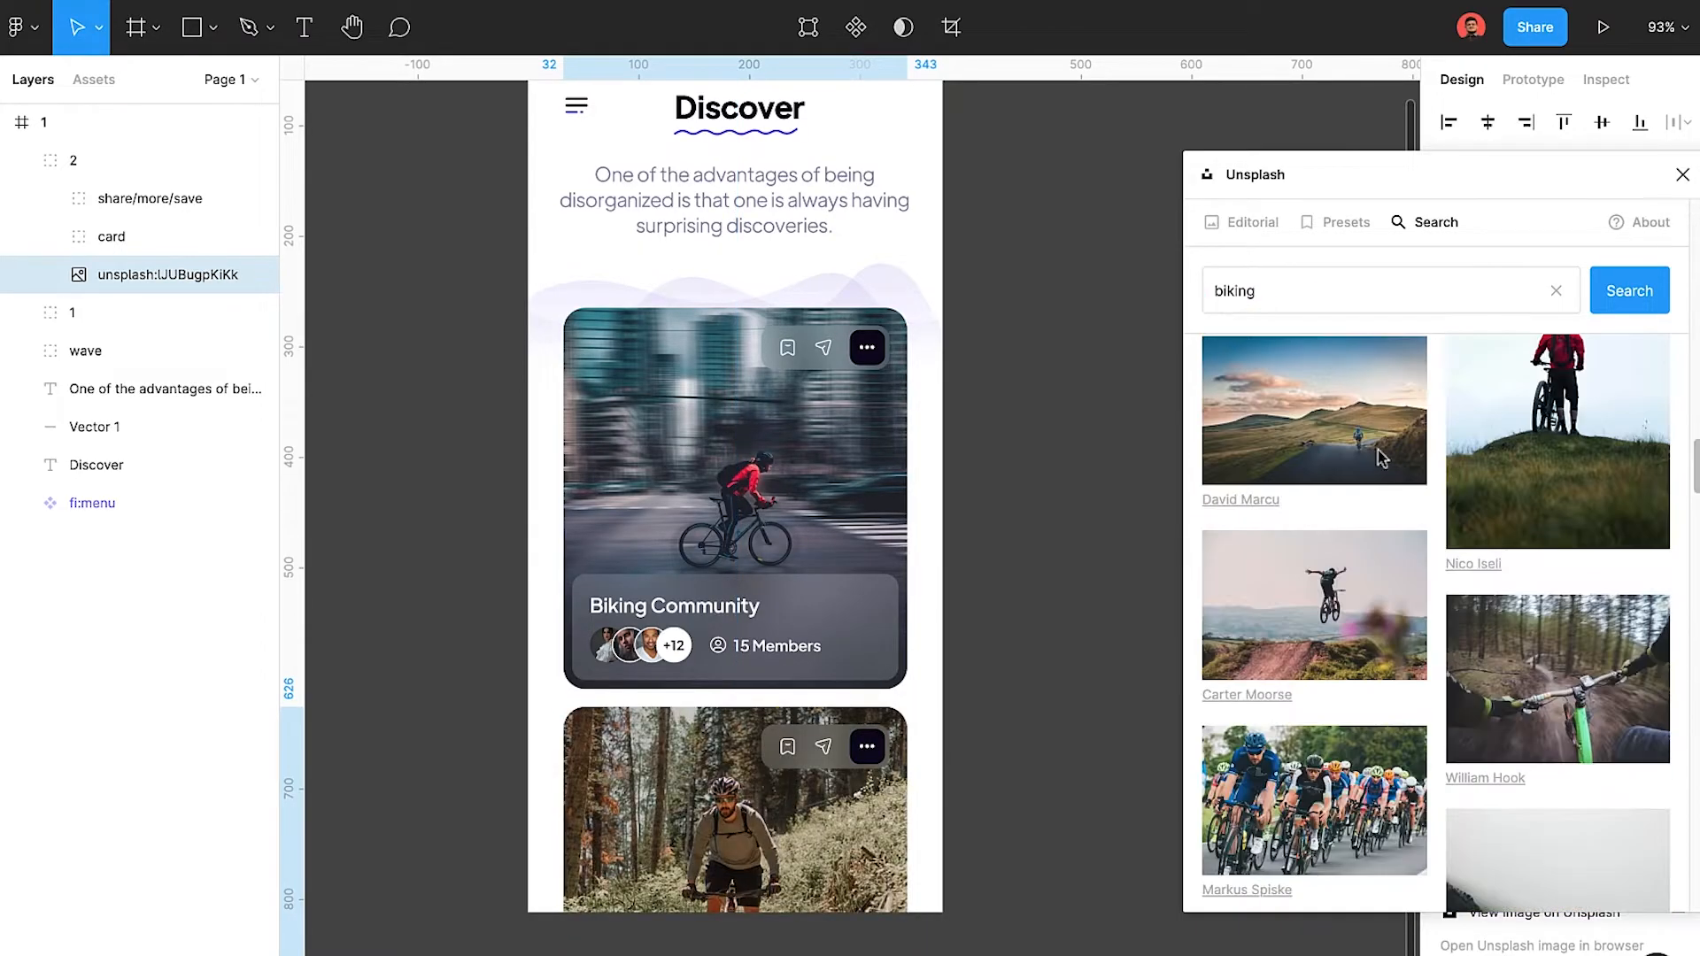
click(1681, 174)
click(1107, 310)
Duplicate frame 1 beside itself and delete everything in the copy except the Discover title and its wavy underline.
scroll(628, 428, down, 3)
click(5, 122)
click(43, 123)
key(ctrl+d)
drag(1271, 751, 903, 262)
key(Delete)
click(922, 194)
key(Delete)
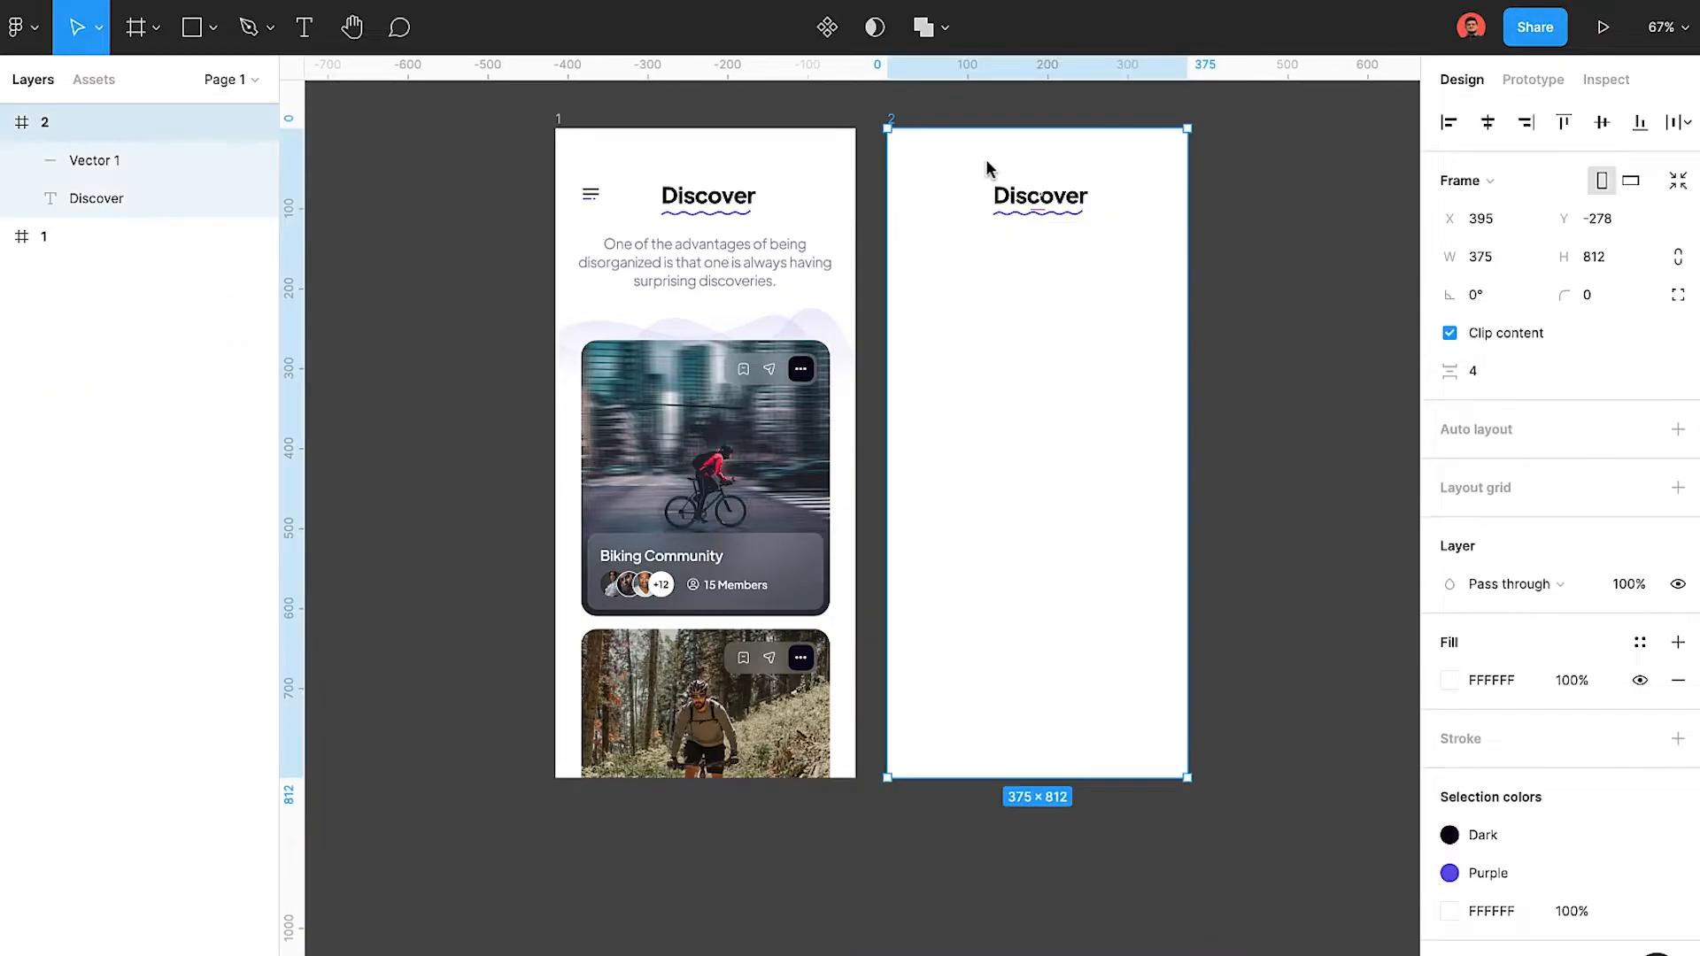
Paste the purple arrow-left icon into frame 2 and align it with the title at X 32, Y 70.
key(ctrl+v)
shift+click(1010, 203)
click(1638, 124)
click(920, 226)
click(898, 196)
key(shift+Right)
key(shift+Right)
key(shift+Right)
key(Up)
key(Up)
key(Up)
key(Up)
key(Up)
key(Up)
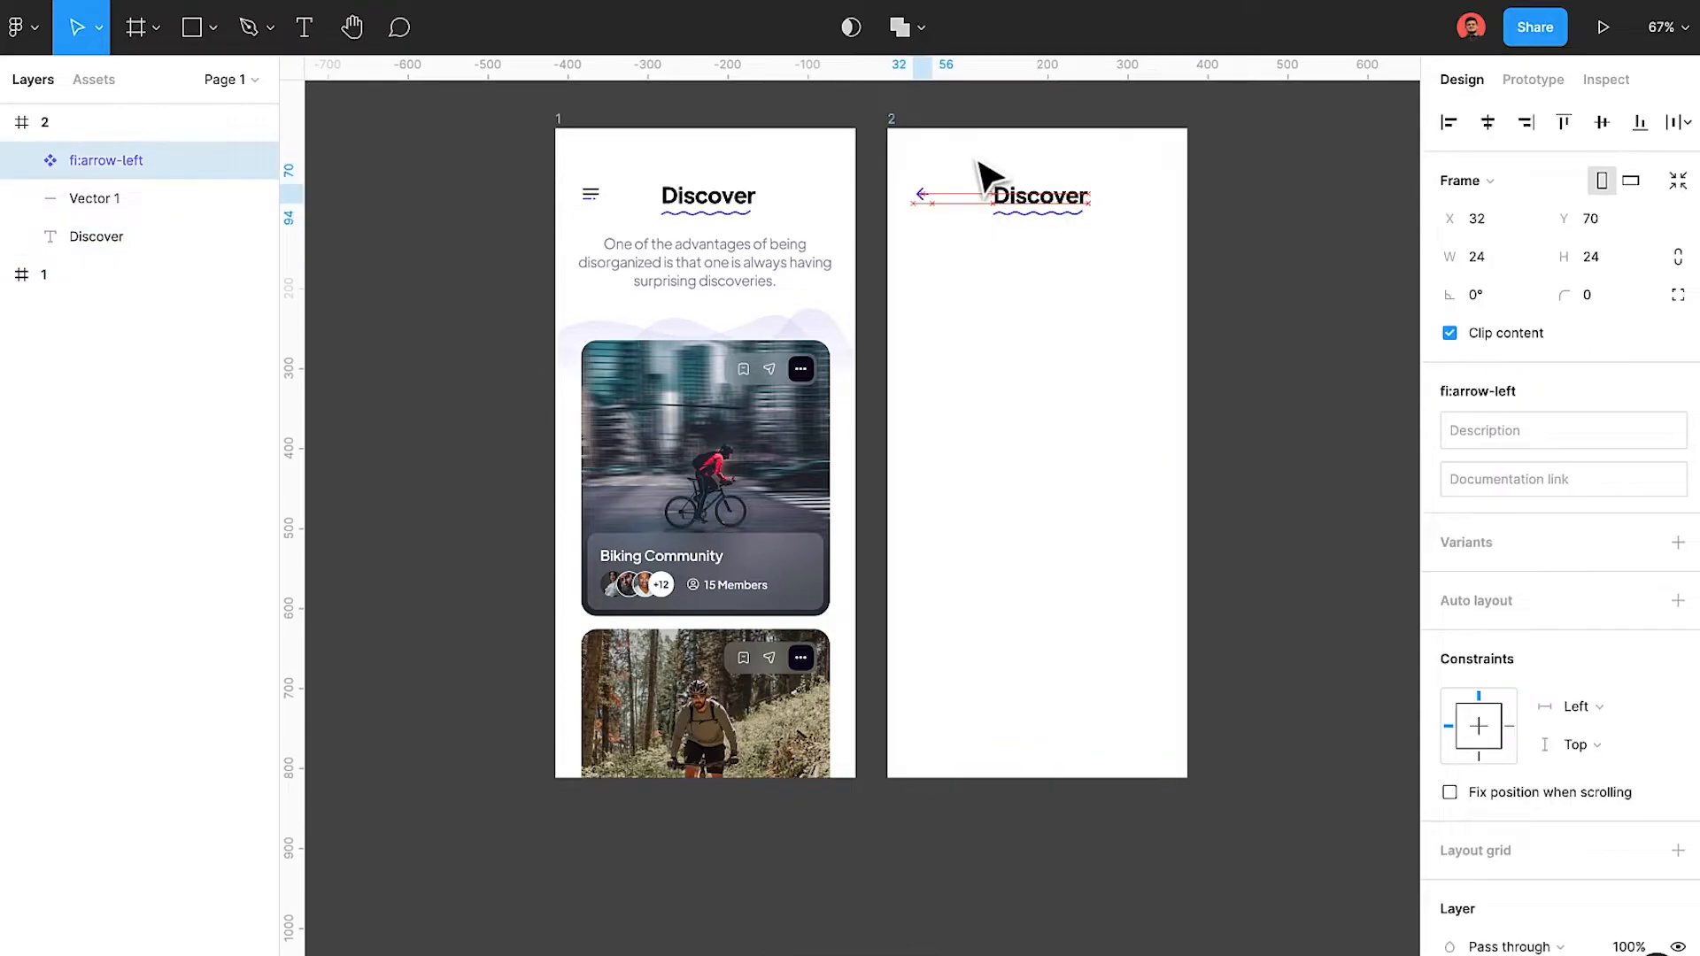
Change frame 2's title to "Route", shorten the wavy underline to a width of 68 and centre both horizontally.
click(1059, 204)
scroll(1067, 186, up, 5)
click(1091, 315)
drag(1124, 315, 1051, 316)
click(1054, 342)
click(1049, 252)
click(1490, 124)
click(973, 313)
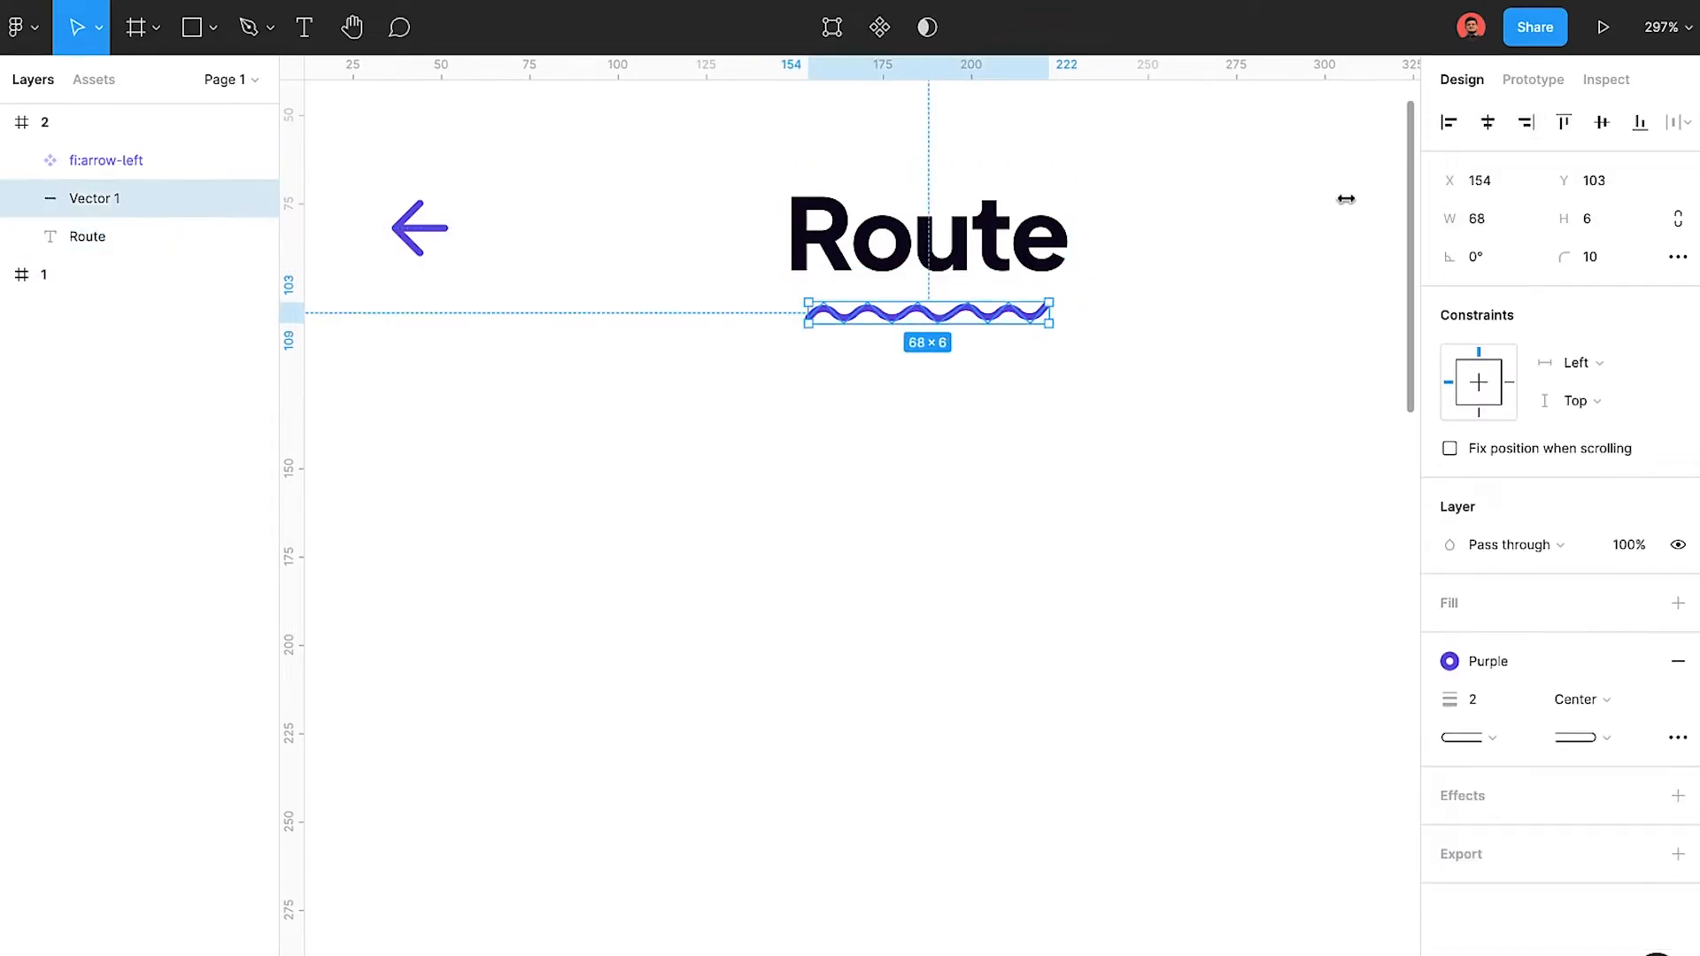
click(1193, 333)
Paste the faded map image into frame 2, send it behind the header elements and centre it horizontally.
scroll(1193, 333, down, 6)
scroll(1192, 441, right, 3)
click(964, 334)
click(1177, 347)
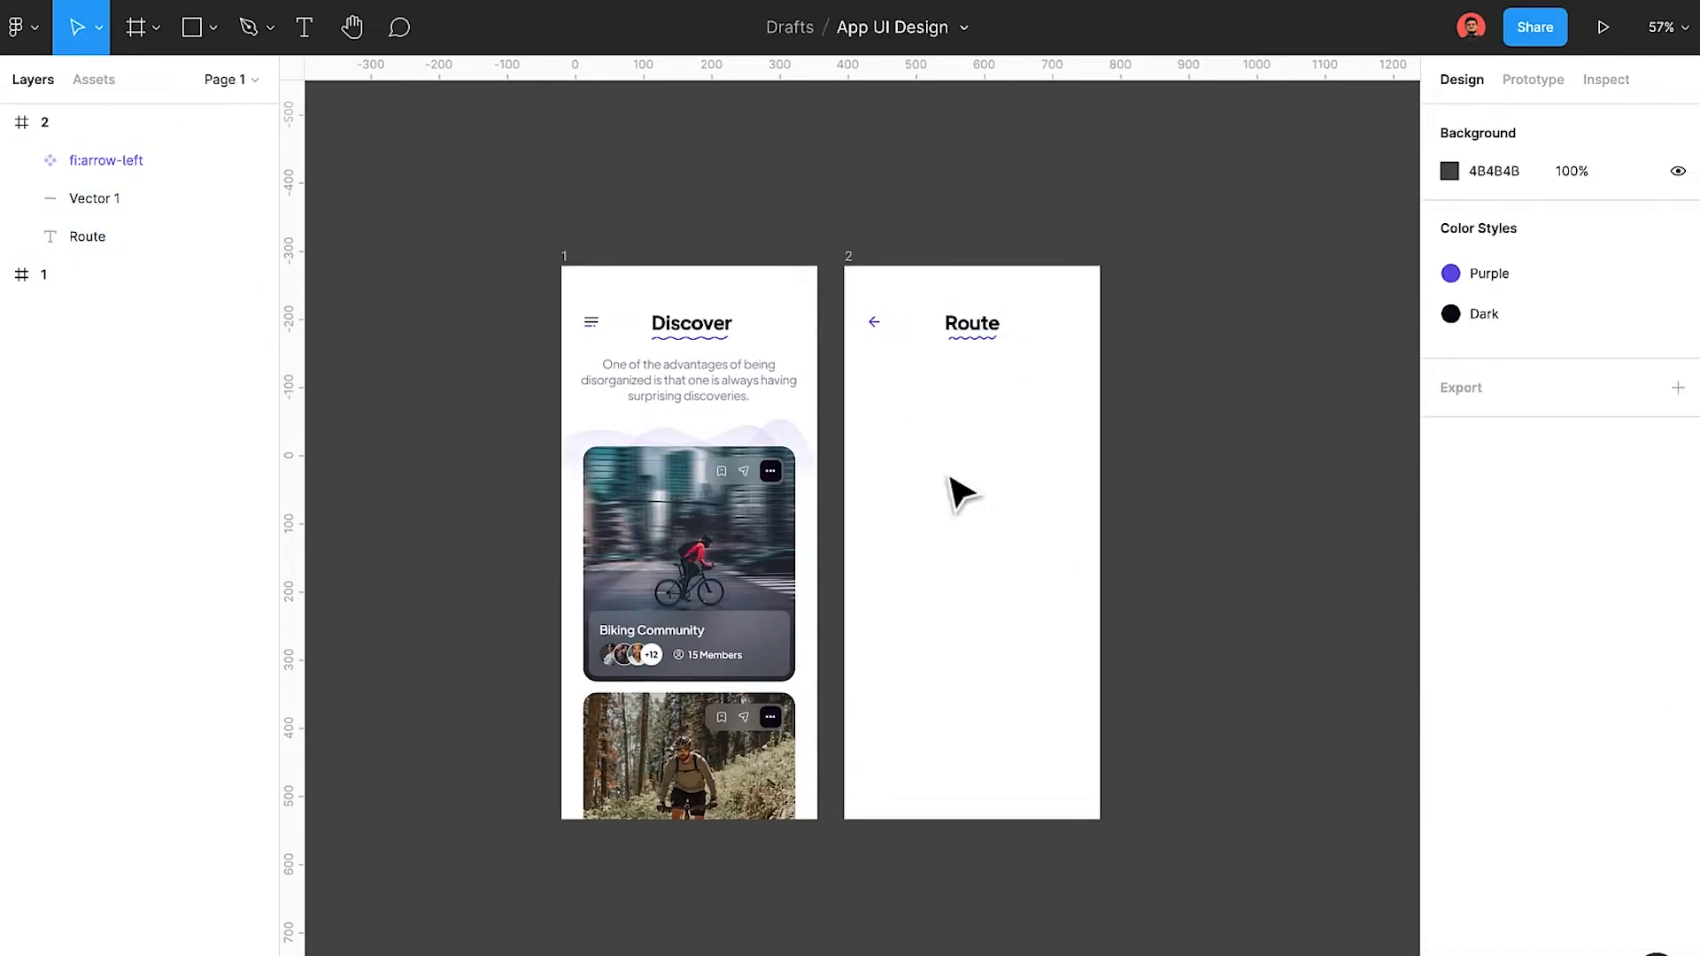
click(848, 260)
key(ctrl+v)
scroll(1032, 442, up, 3)
drag(110, 161, 110, 294)
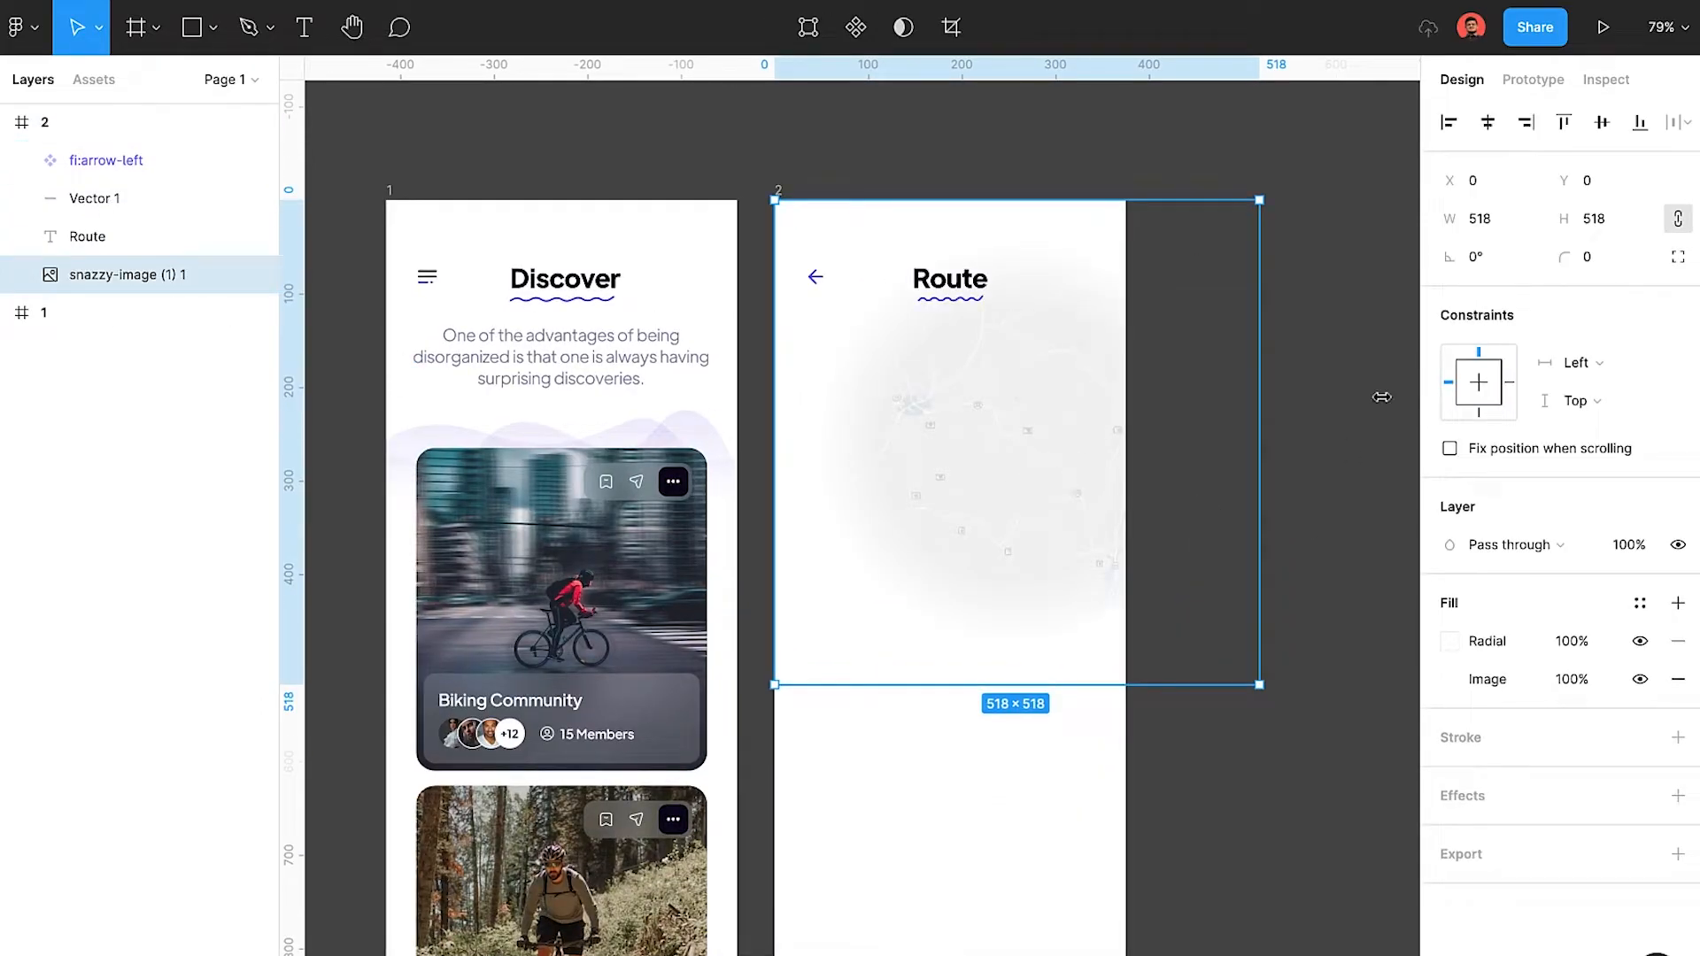
click(1490, 123)
click(1184, 512)
Trace a winding route about 108 × 86 along the map's roads with the Pen tool.
scroll(1212, 535, up, 5)
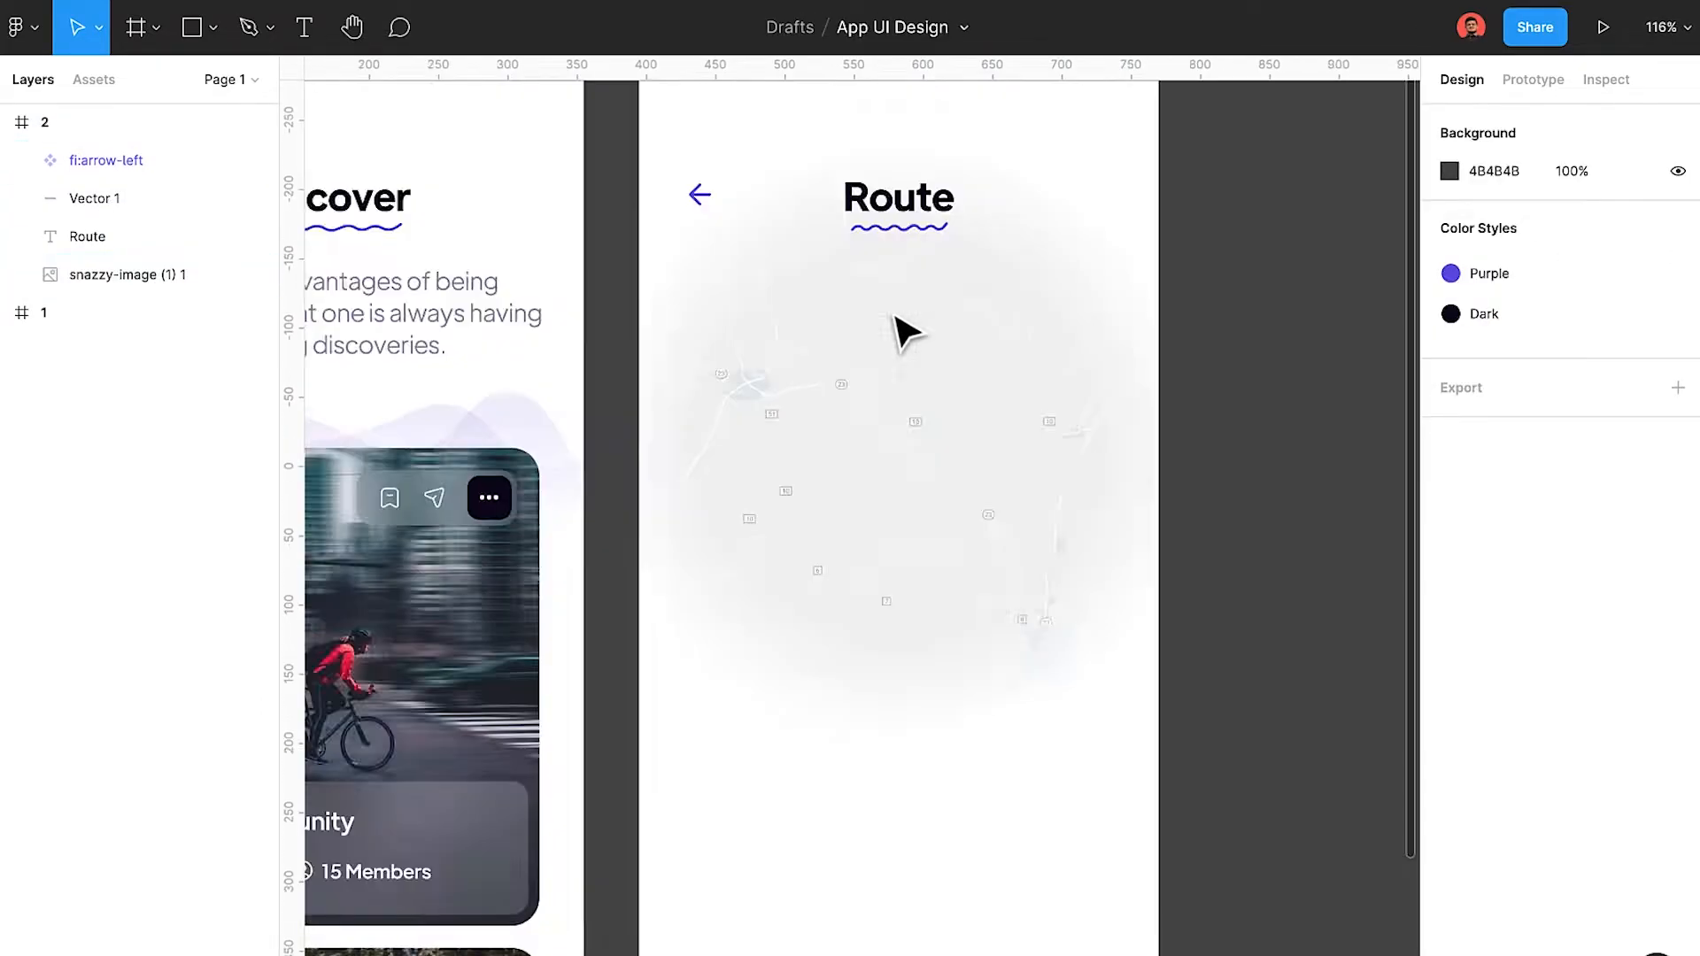
scroll(894, 306, up, 3)
click(831, 297)
click(807, 325)
click(798, 353)
click(779, 381)
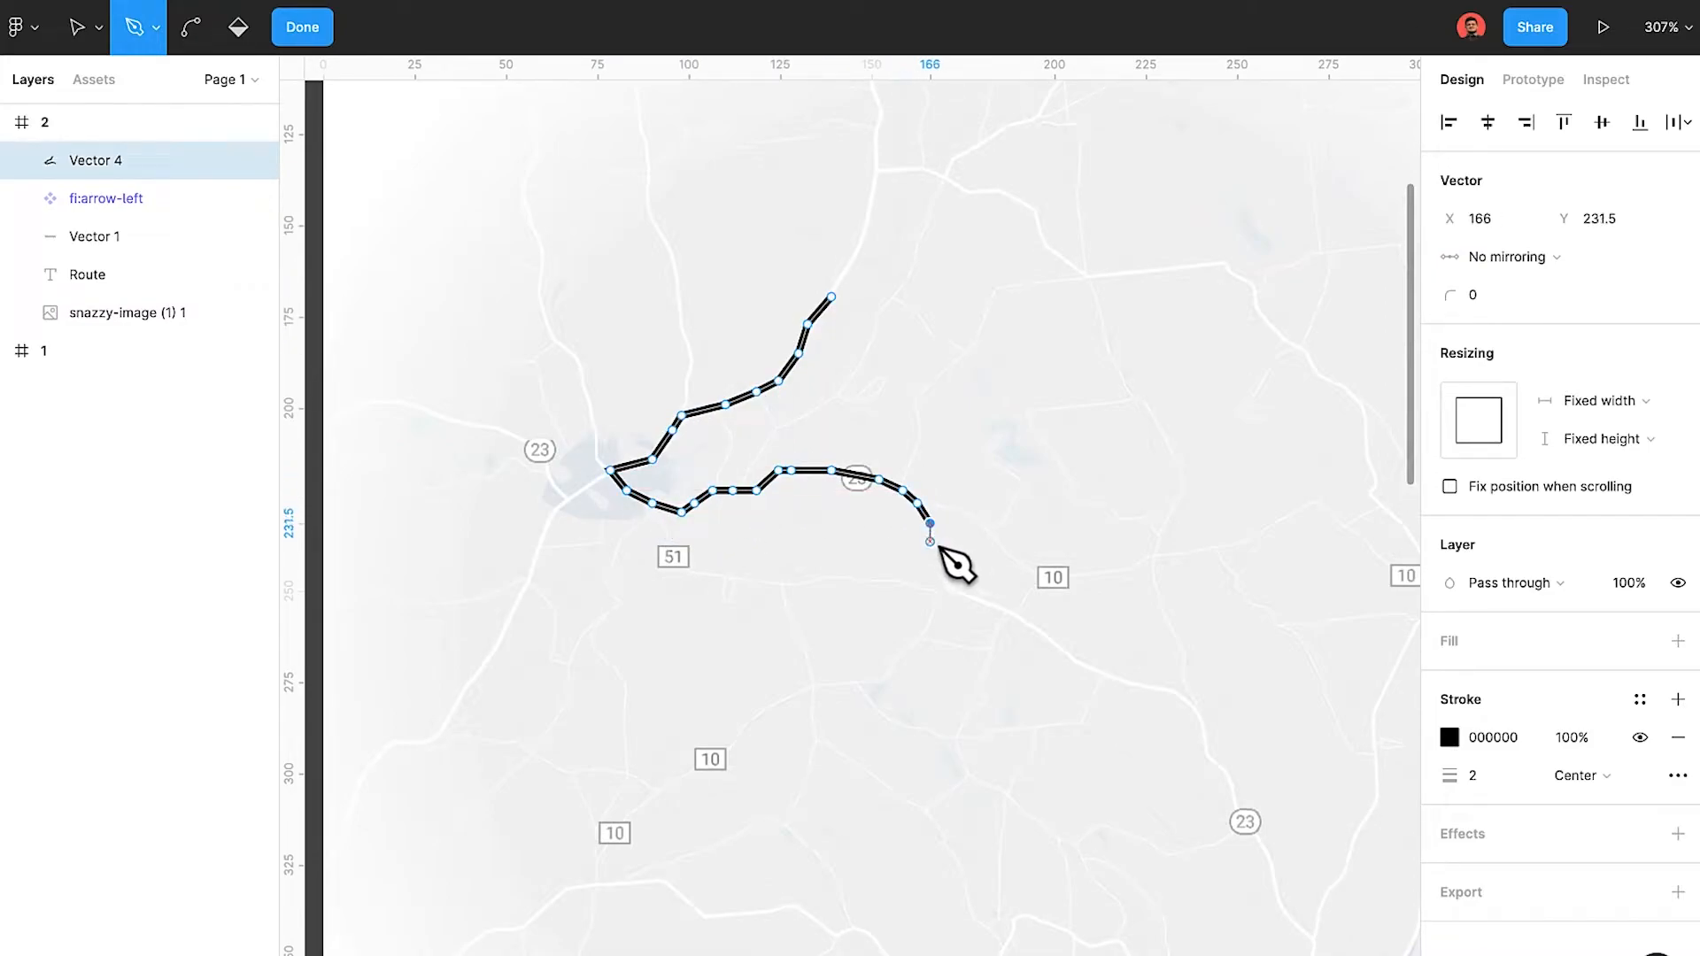
Move the route path's layer directly above the map image and apply the Purple color style to its stroke.
drag(201, 177, 118, 293)
click(1639, 661)
click(1464, 800)
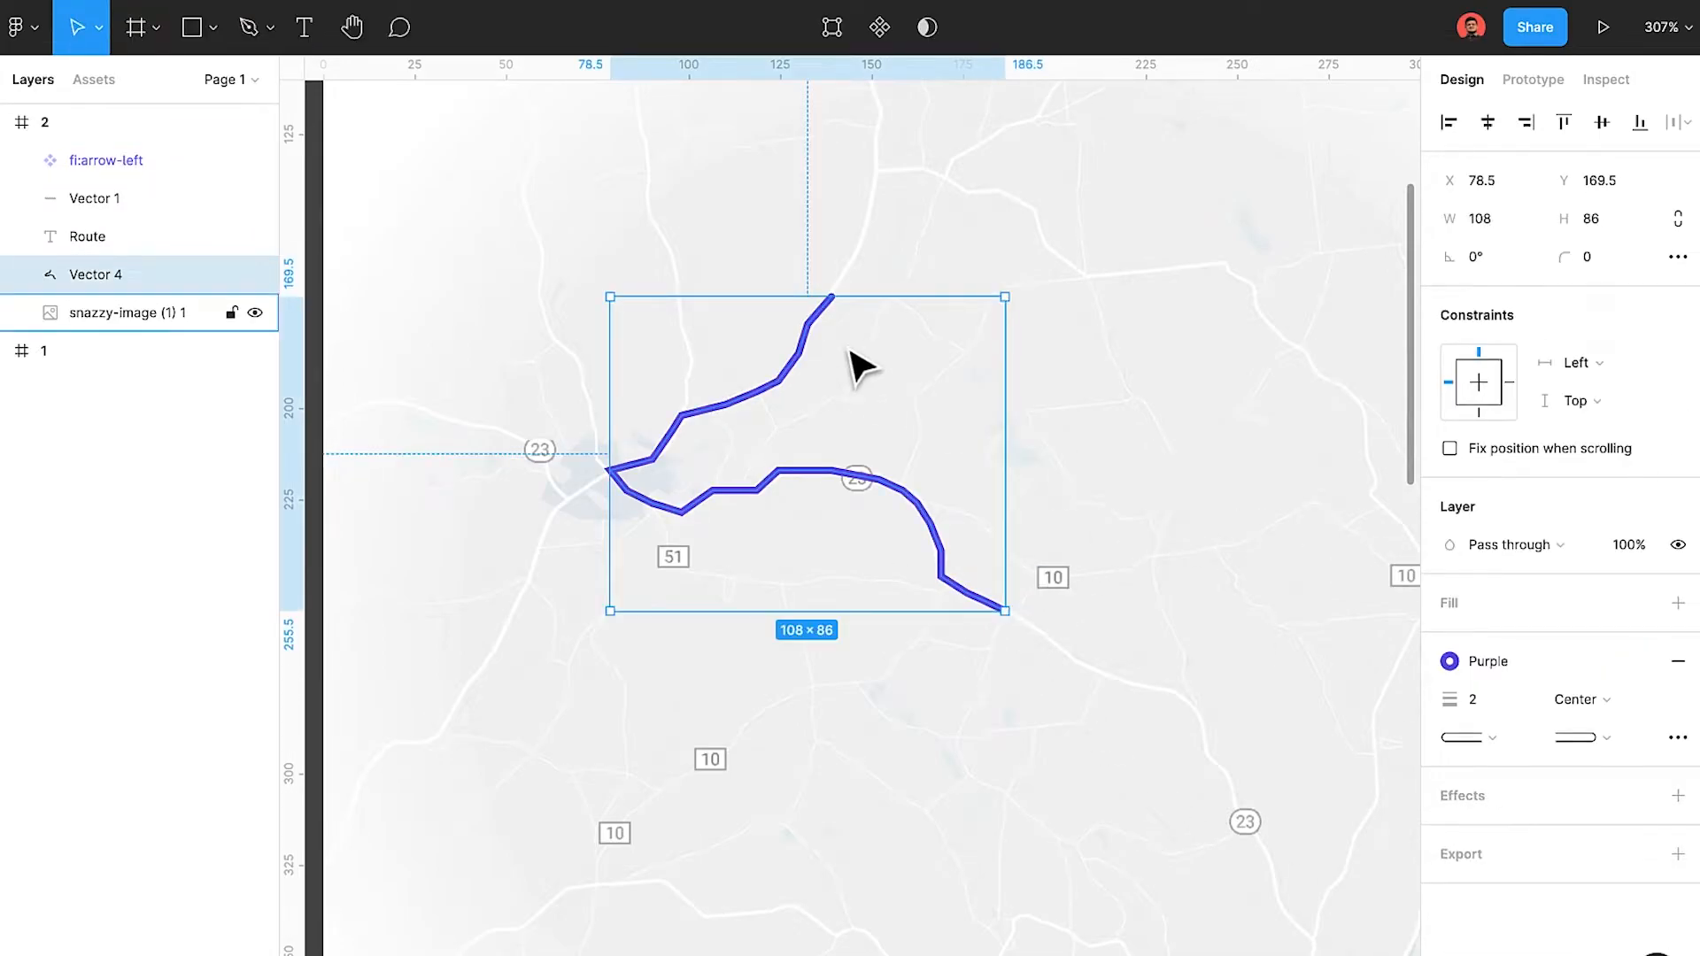
Draw a circle centred on the route's upper end, fill it with white FFFFFF and size it to 33 × 33.
key(o)
mouse_move(823, 266)
mouse_down()
mouse_move(899, 353)
mouse_move(850, 336)
mouse_up()
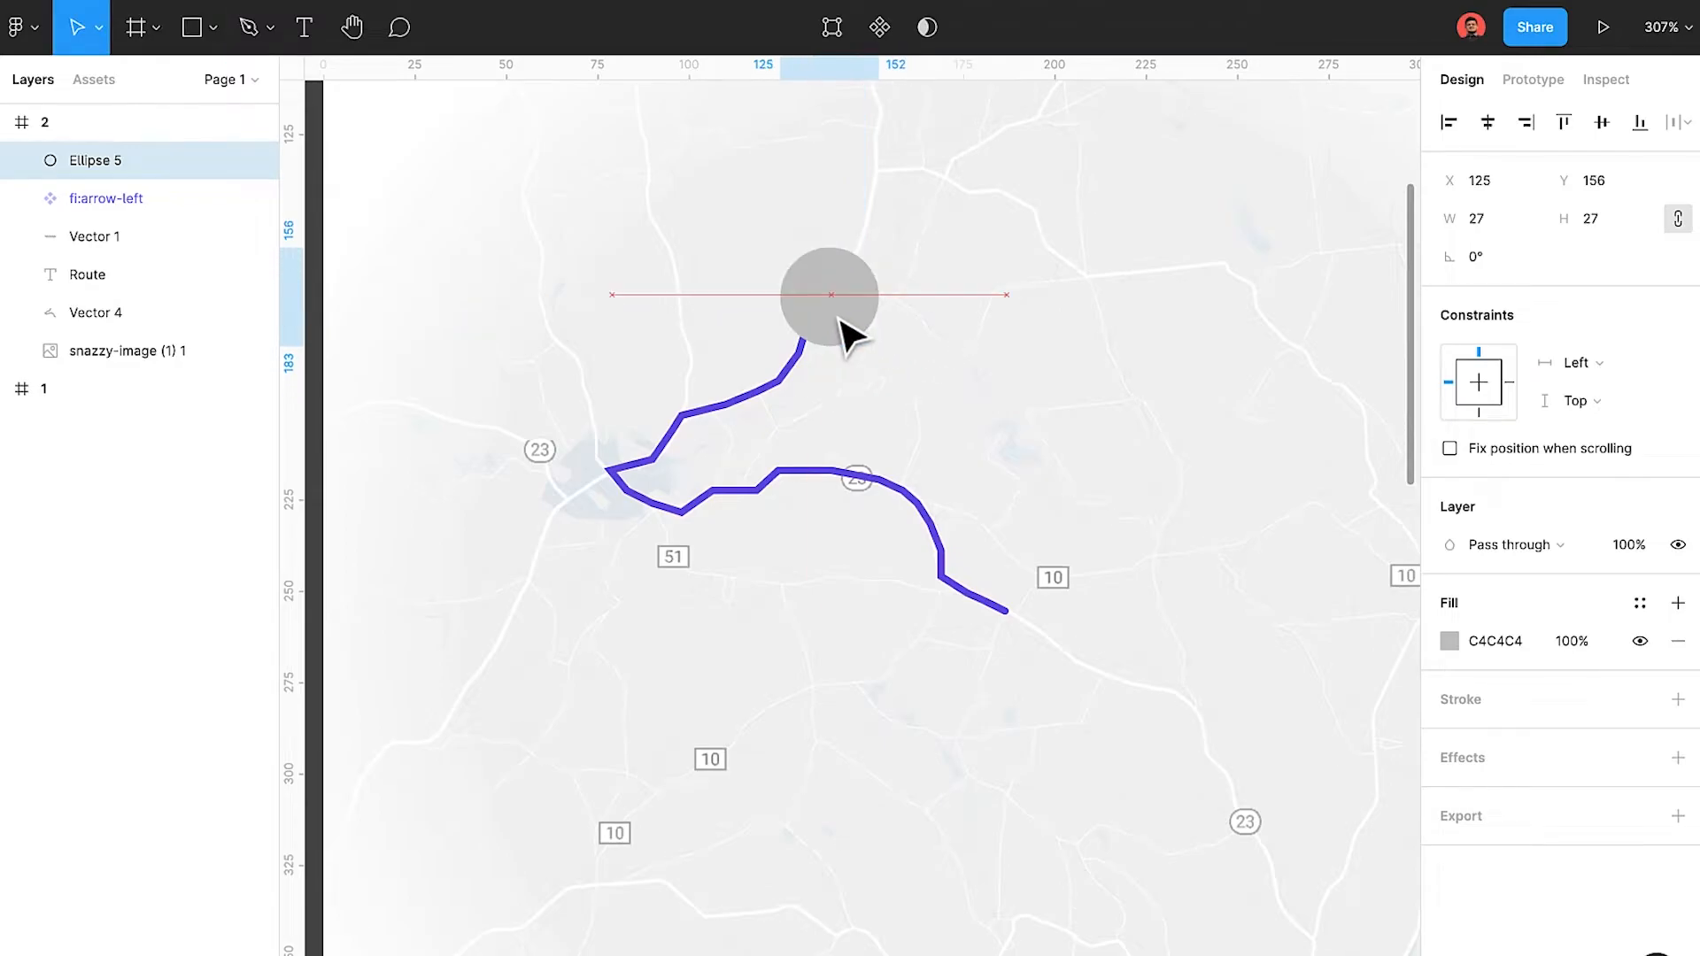
click(1449, 641)
drag(1168, 456, 1124, 416)
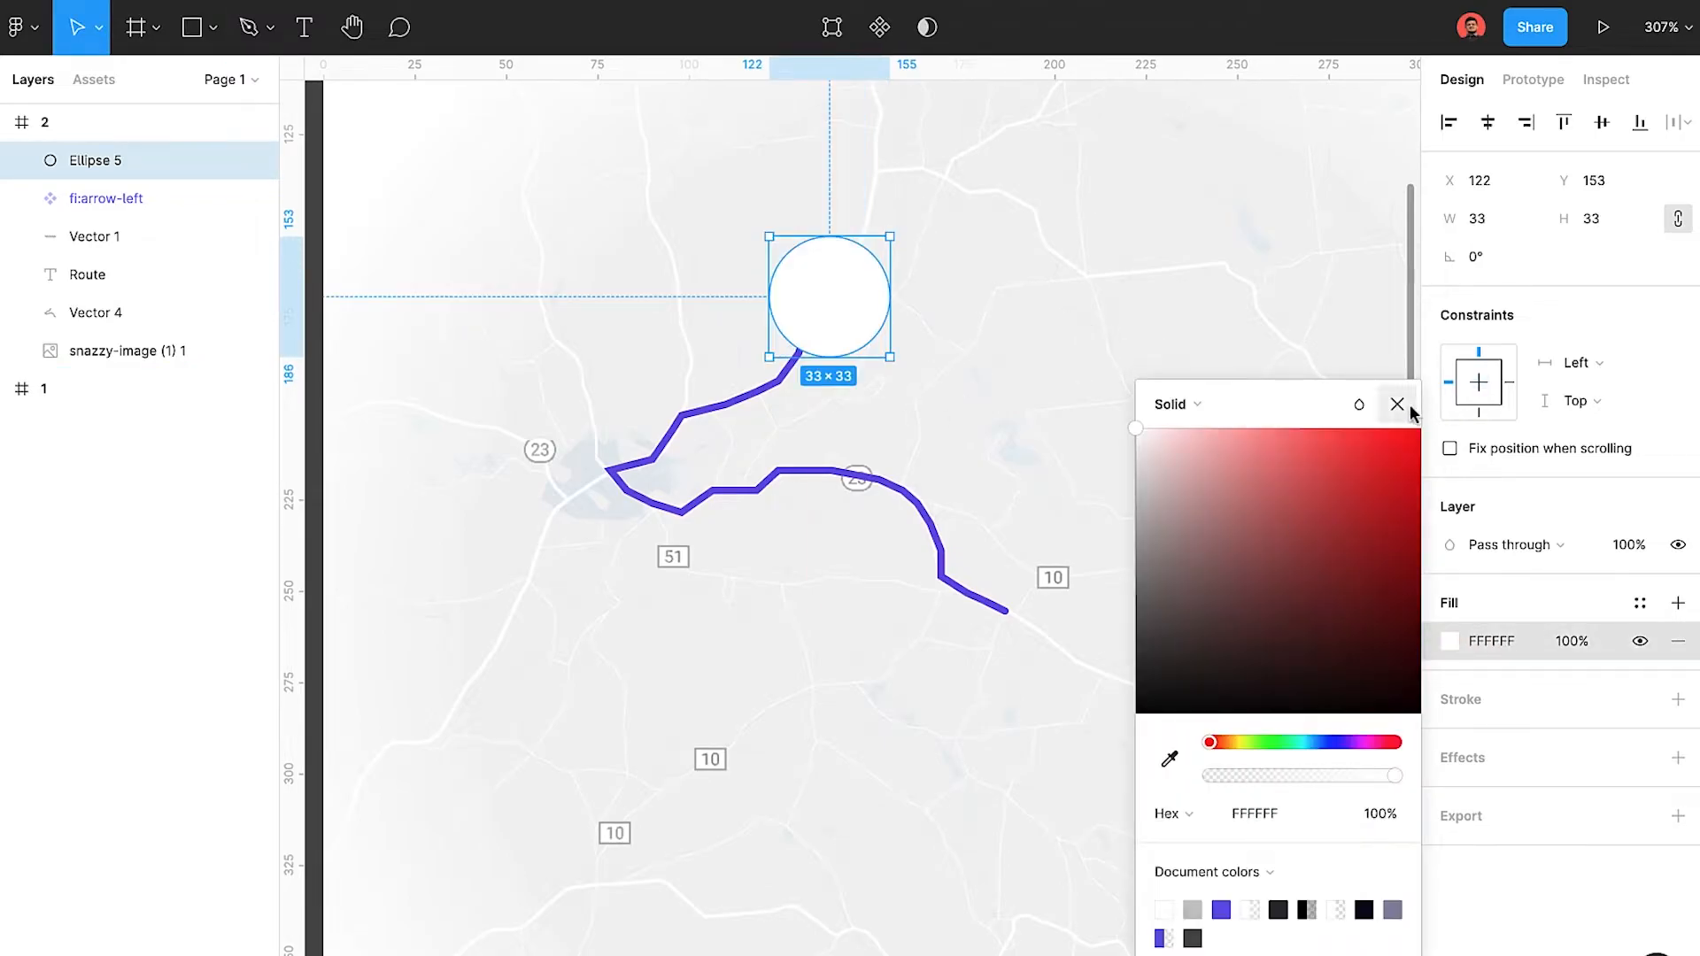
click(1408, 403)
Reduce the white circle's opacity to 30% and add a fully opaque 25 × 25 copy concentrically on top.
key(3)
mouse_move(890, 235)
mouse_down()
mouse_move(872, 255)
mouse_move(885, 238)
mouse_up()
scroll(872, 255, up, 5)
key(0)
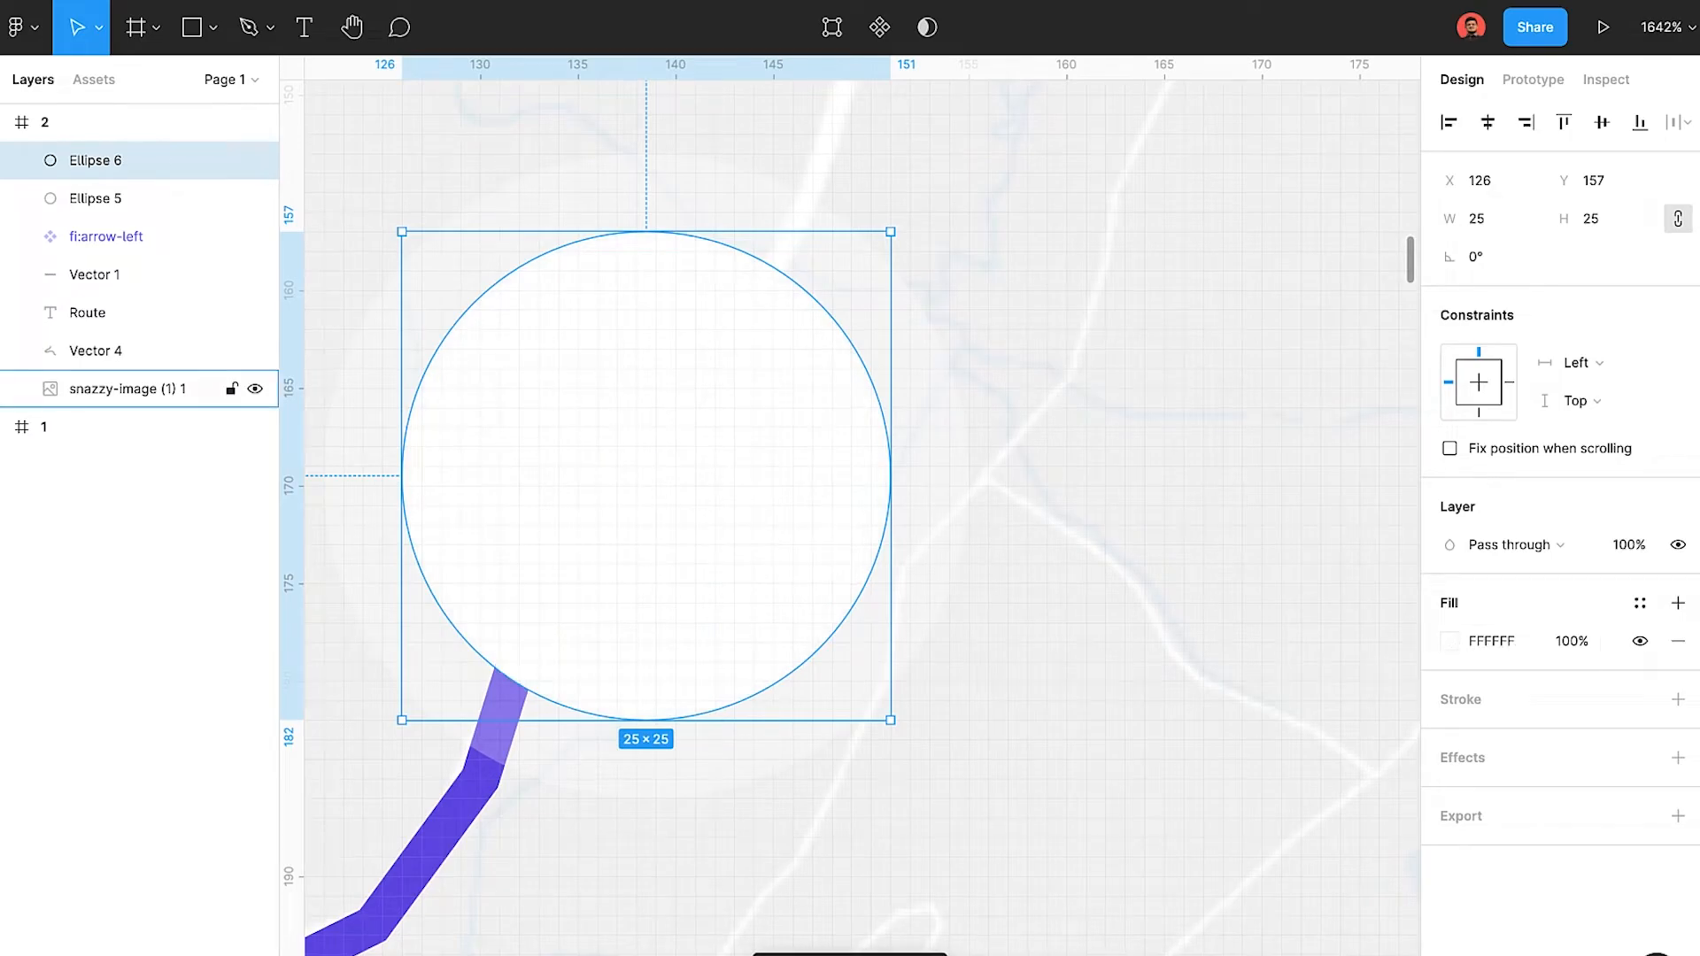
double_click(629, 483)
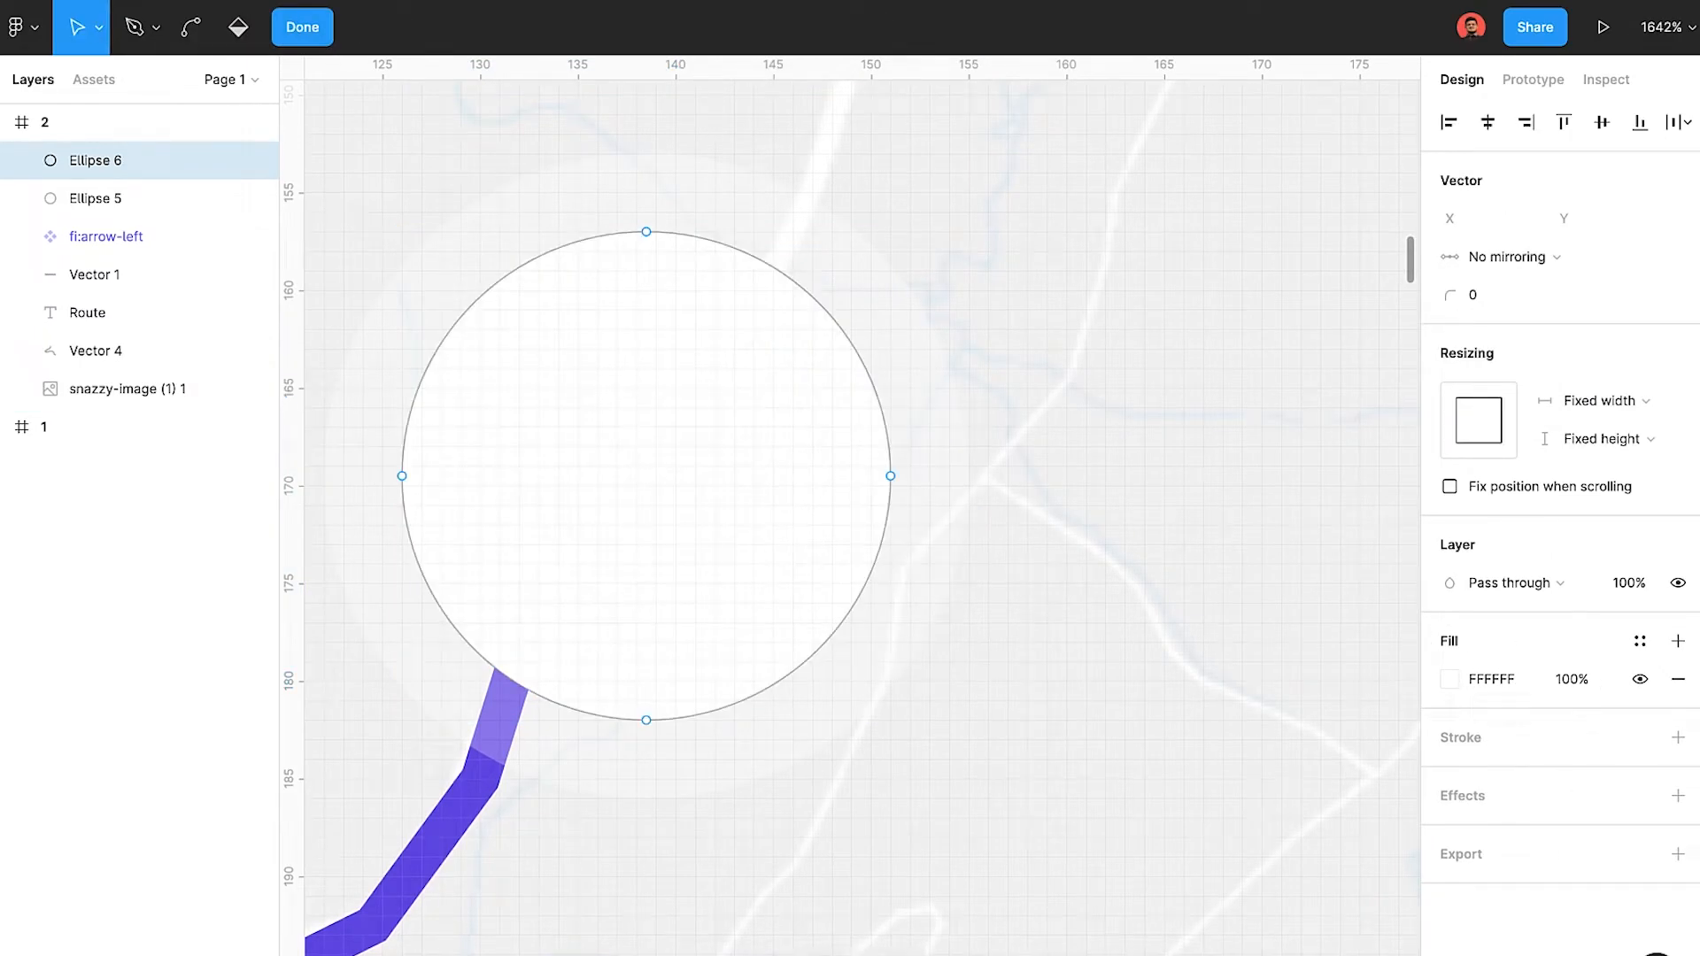
key(Escape)
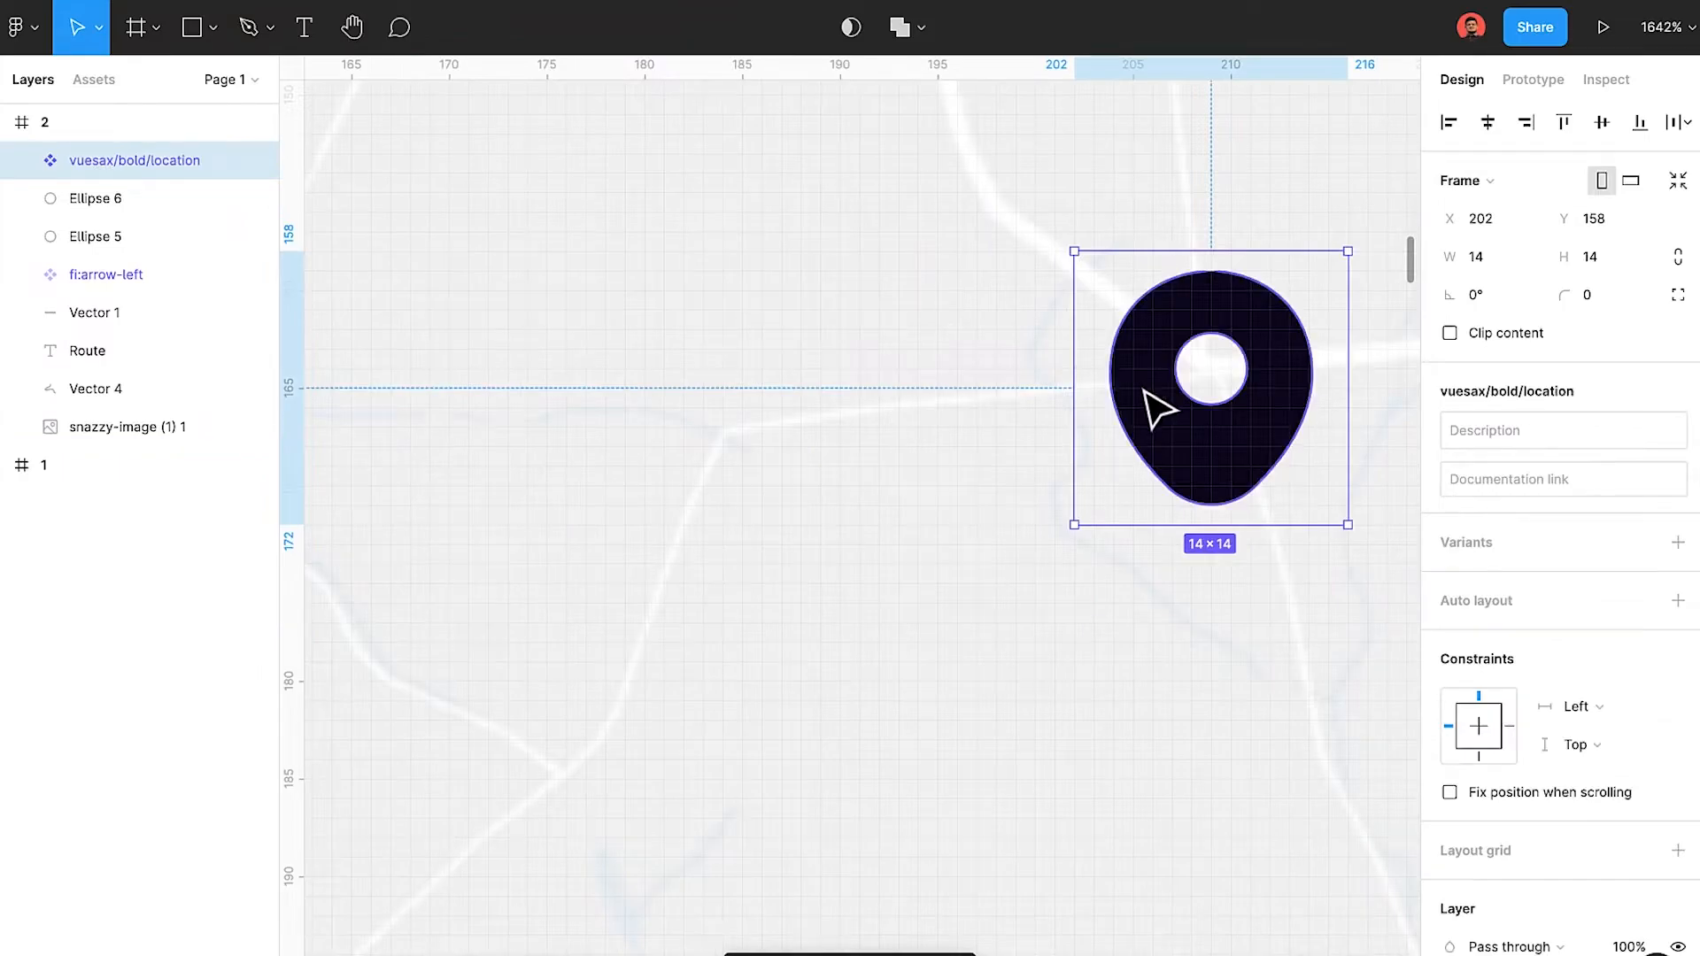
Place the dark location pin at the centre of the white circles, resize the inner circle to 26 × 26 and enlarge the outer one.
scroll(1146, 402, down, 5)
drag(1146, 403, 813, 401)
click(831, 467)
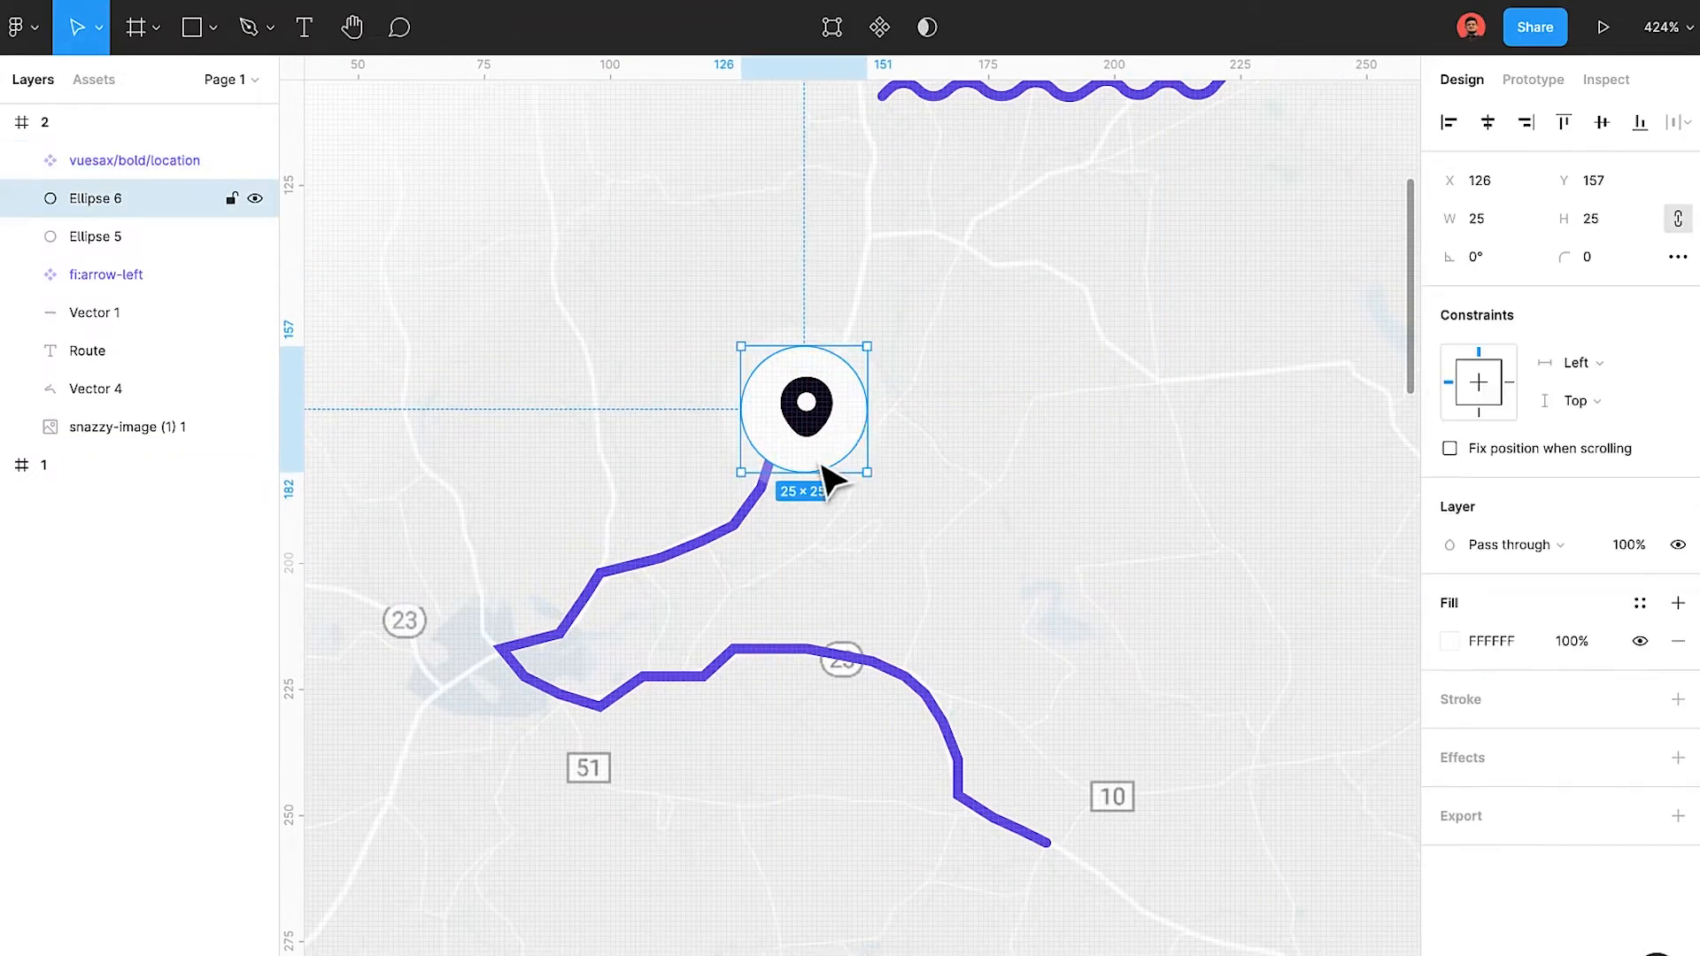
scroll(830, 467, up, 3)
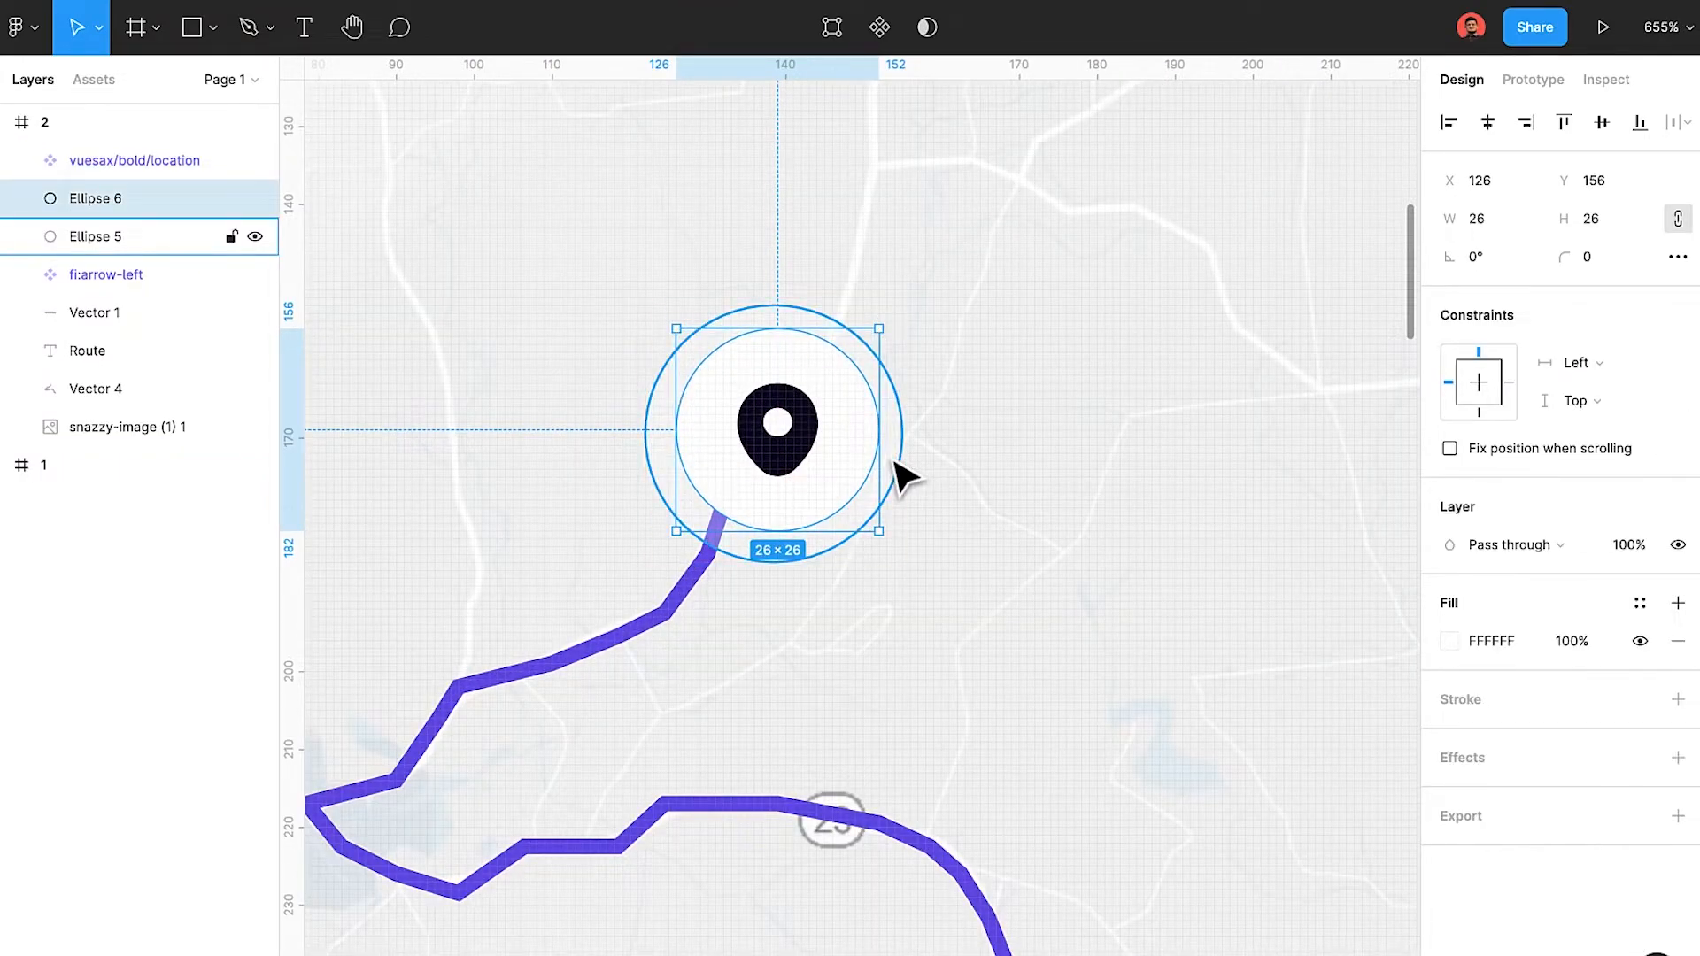
click(894, 462)
drag(902, 304, 910, 296)
scroll(896, 352, down, 2)
Place the dark circular navigation marker at the route's lower end and rotate its arrow to 101.12°.
click(831, 781)
scroll(816, 580, down, 5)
scroll(816, 580, up, 2)
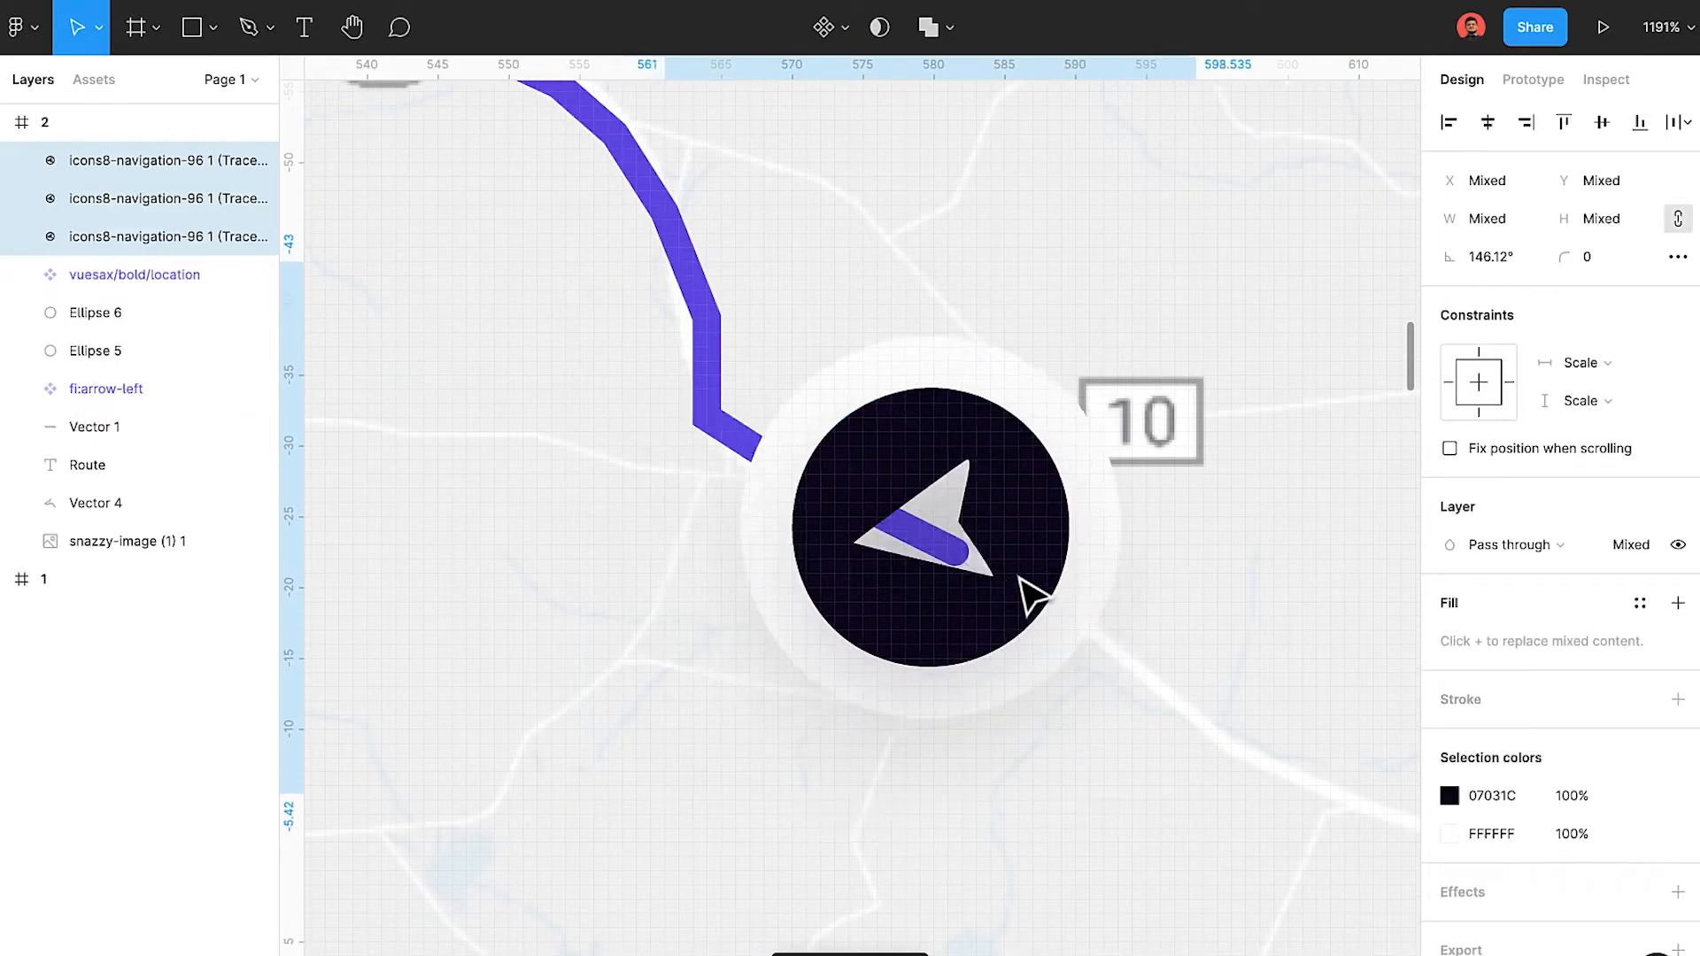
drag(1032, 599, 1106, 875)
drag(1190, 634, 1161, 691)
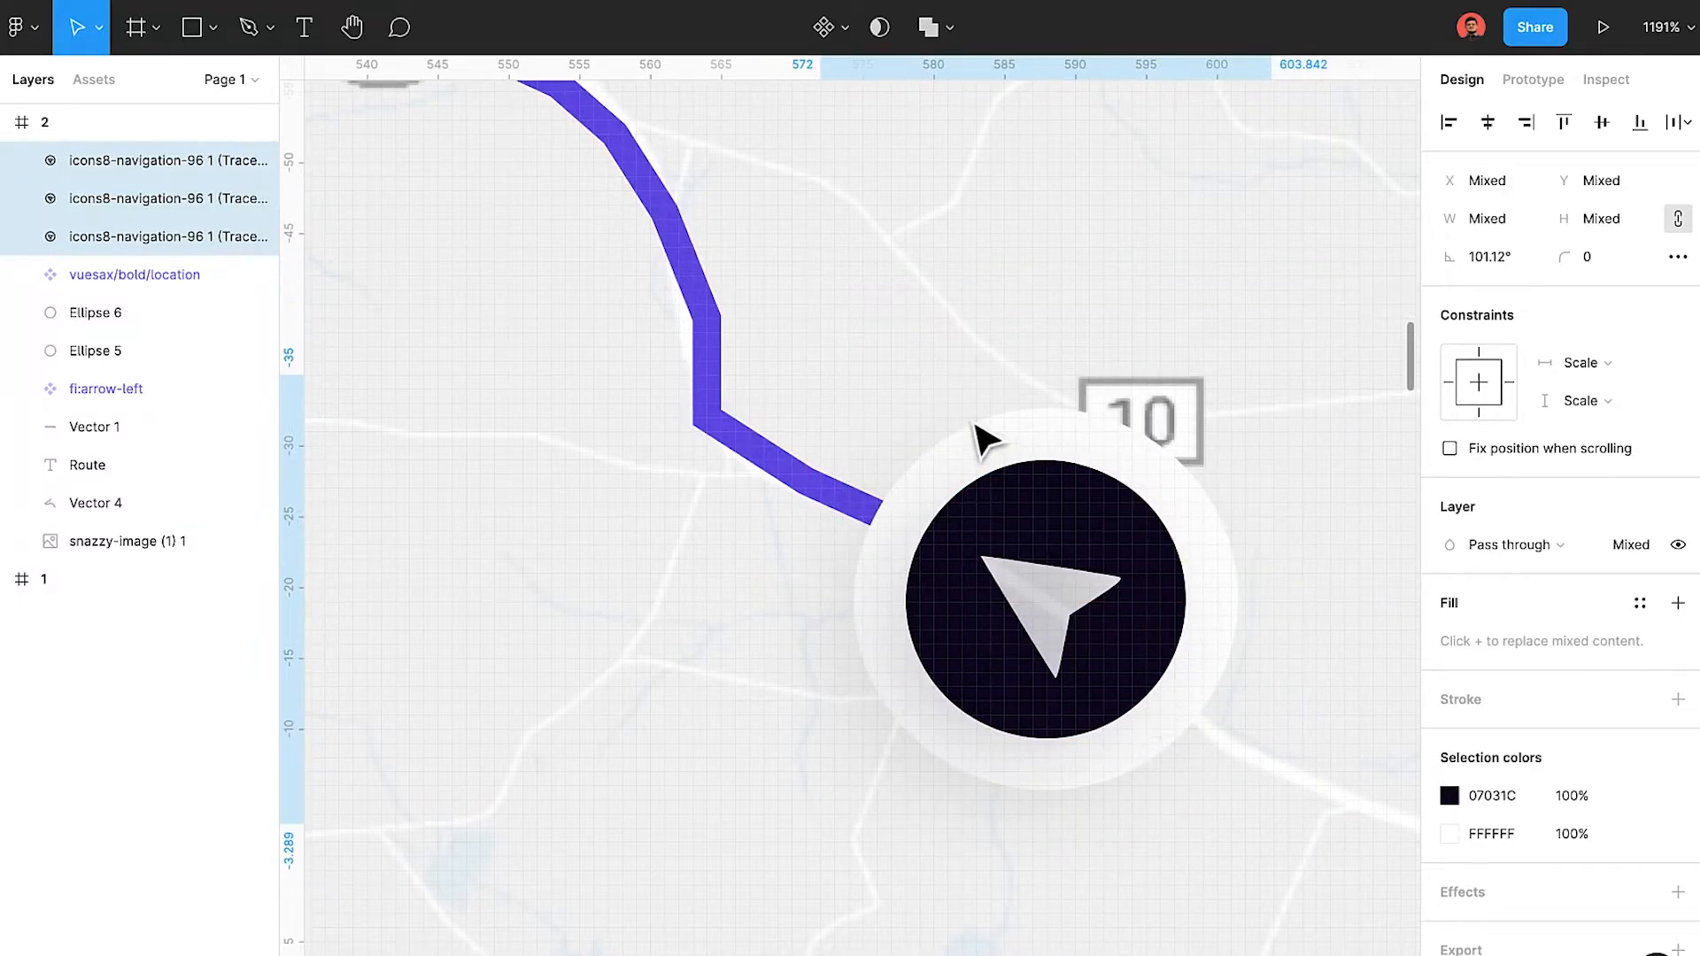
scroll(973, 423, down, 5)
click(815, 510)
scroll(814, 510, down, 8)
key(Escape)
scroll(960, 641, up, 6)
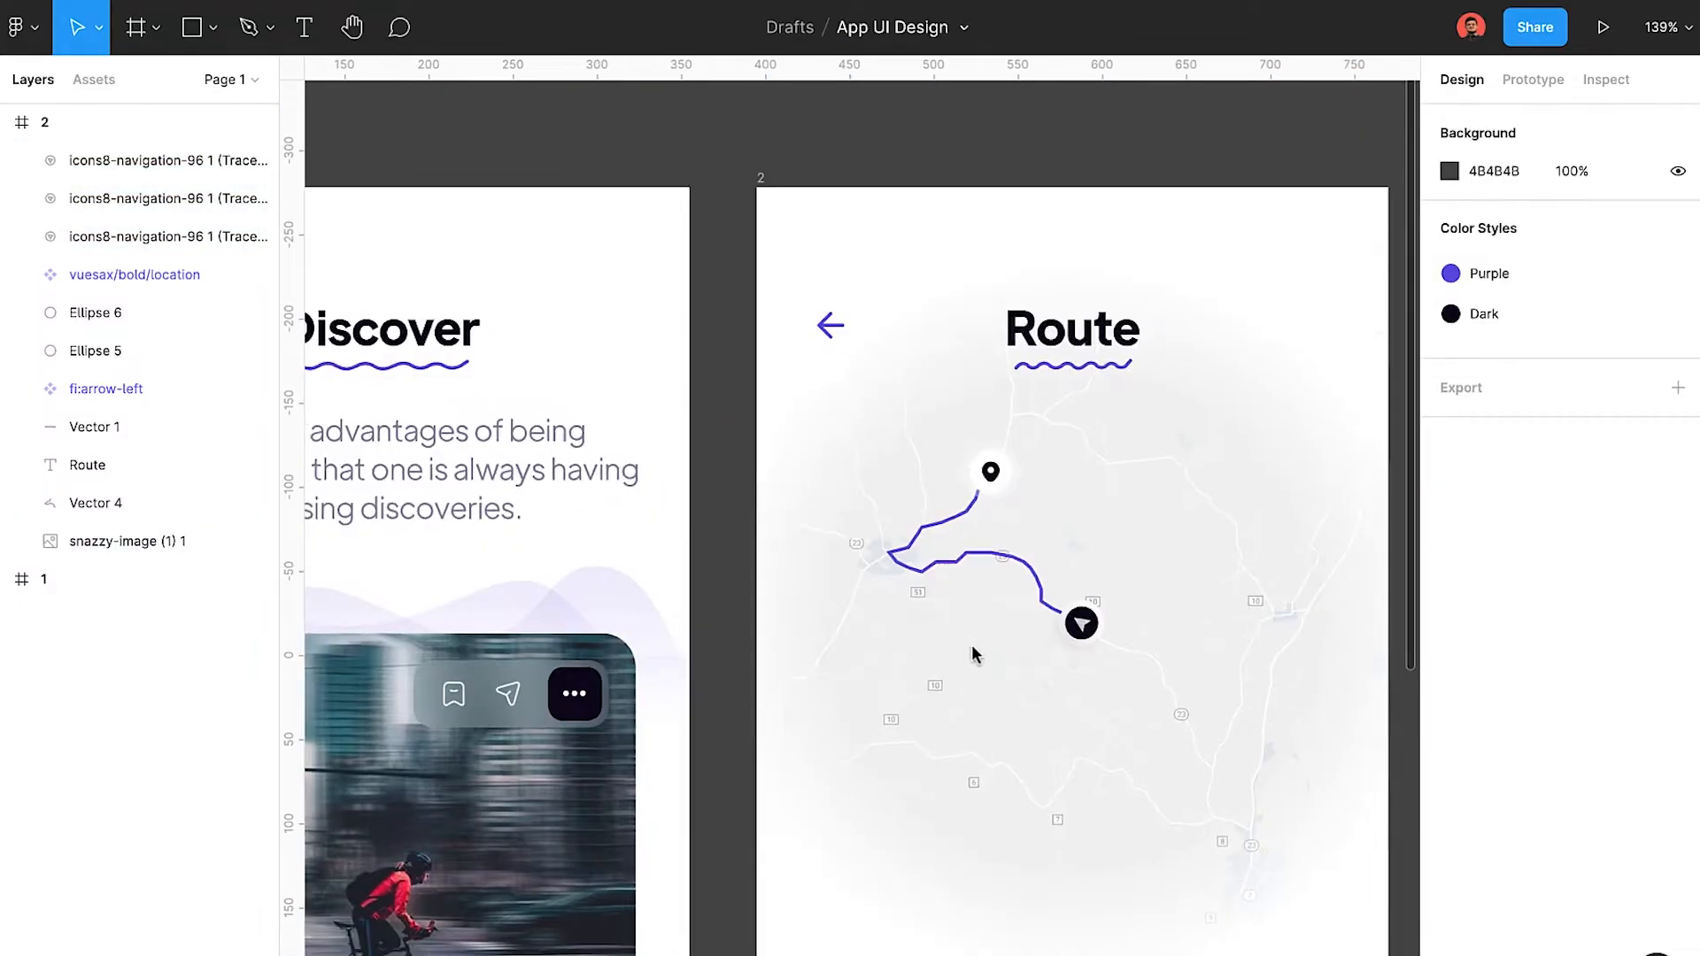
Group the map image, traced route and markers as map and place the group beneath the Route screen's other layers.
scroll(959, 641, down, 4)
ctrl+click(566, 610)
drag(1062, 683, 778, 410)
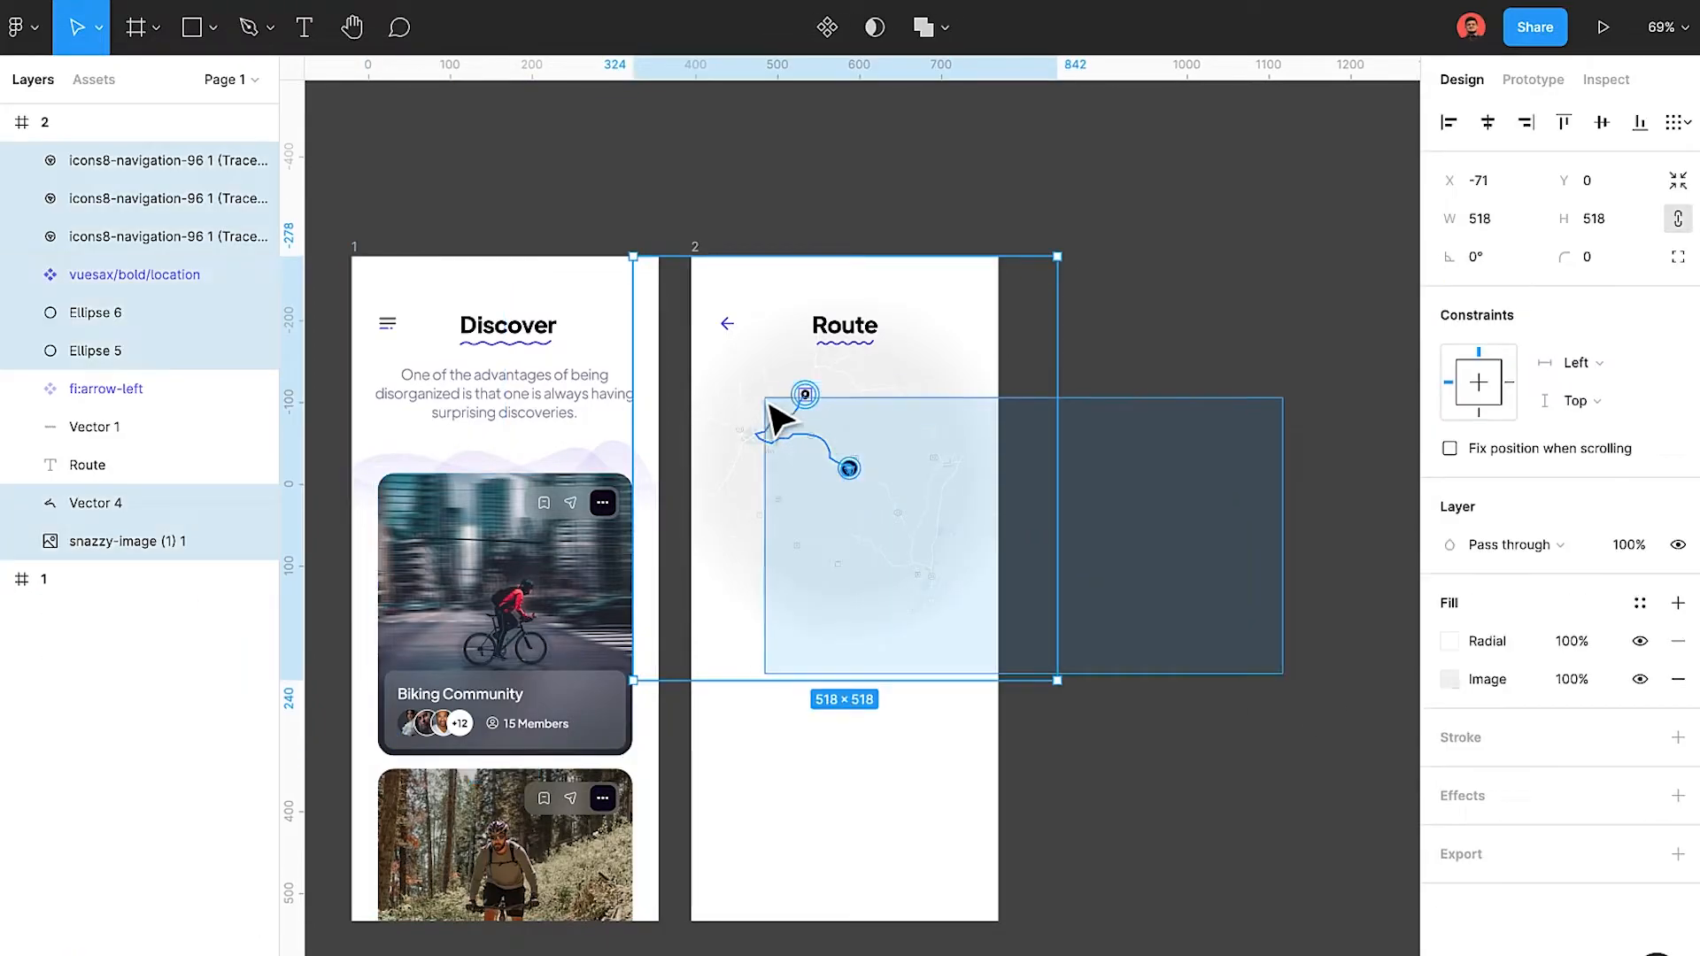
key(ctrl+g)
drag(97, 159, 100, 284)
click(910, 732)
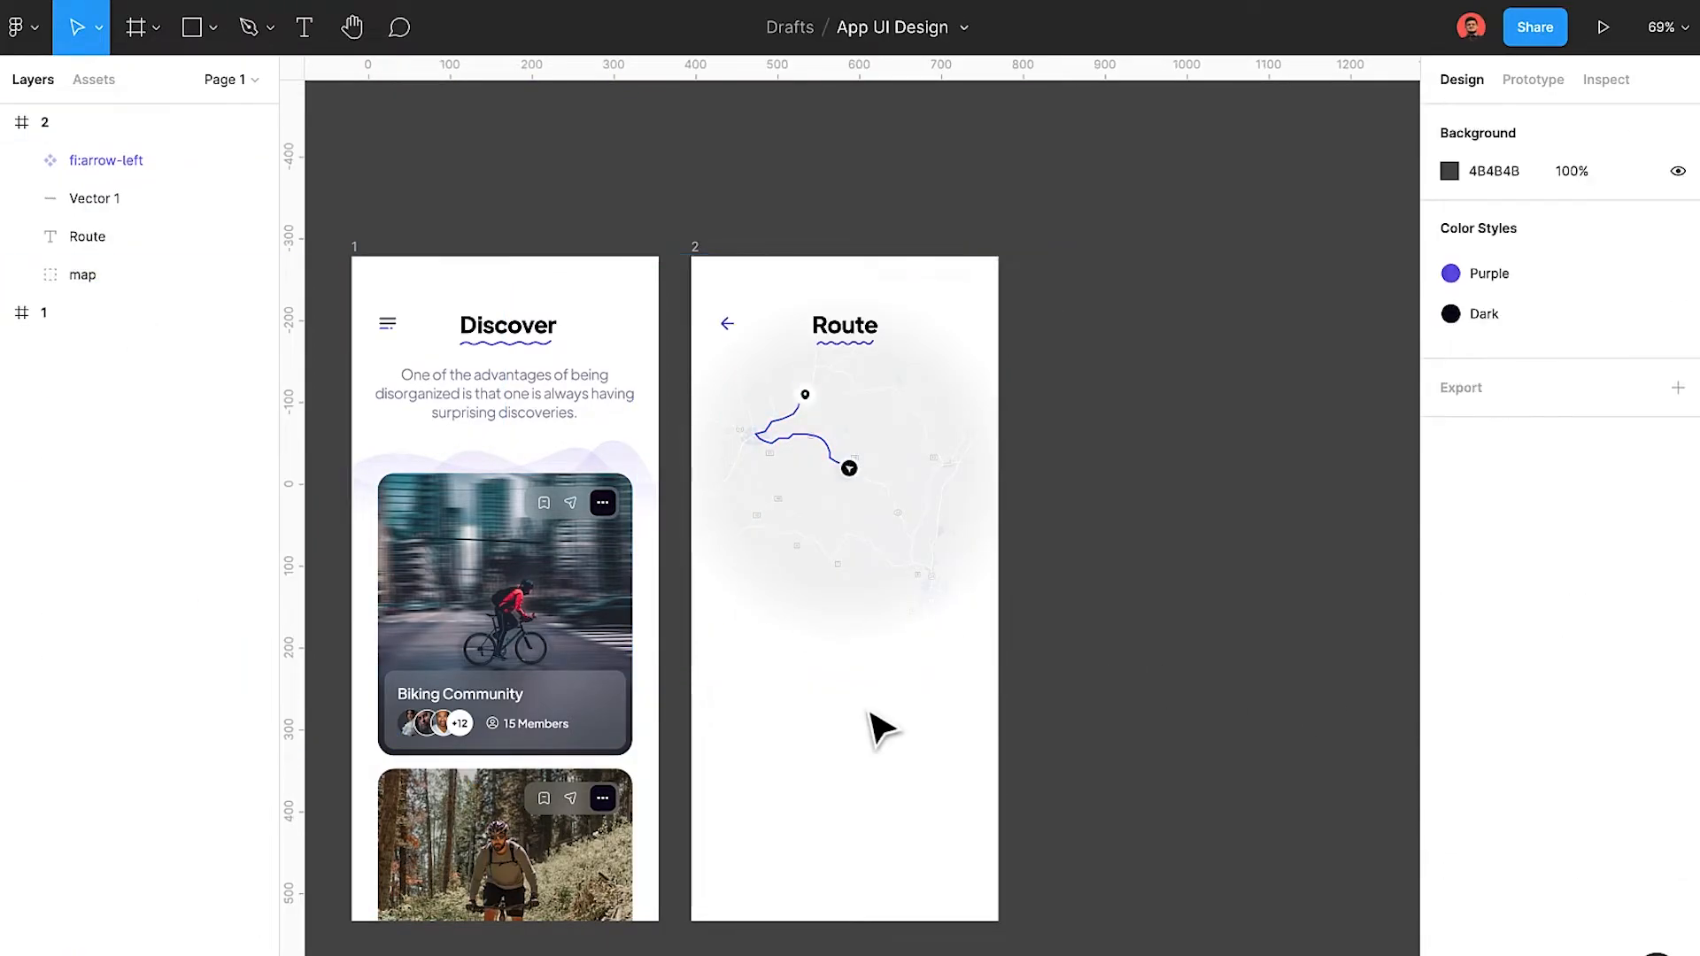
Copy the translucent rectangle from the Biking Community card onto the Route screen, below the traced route at Y 413.
ctrl+click(569, 714)
click(4, 315)
click(106, 164)
key(ctrl+v)
drag(886, 376, 902, 630)
drag(90, 149, 90, 146)
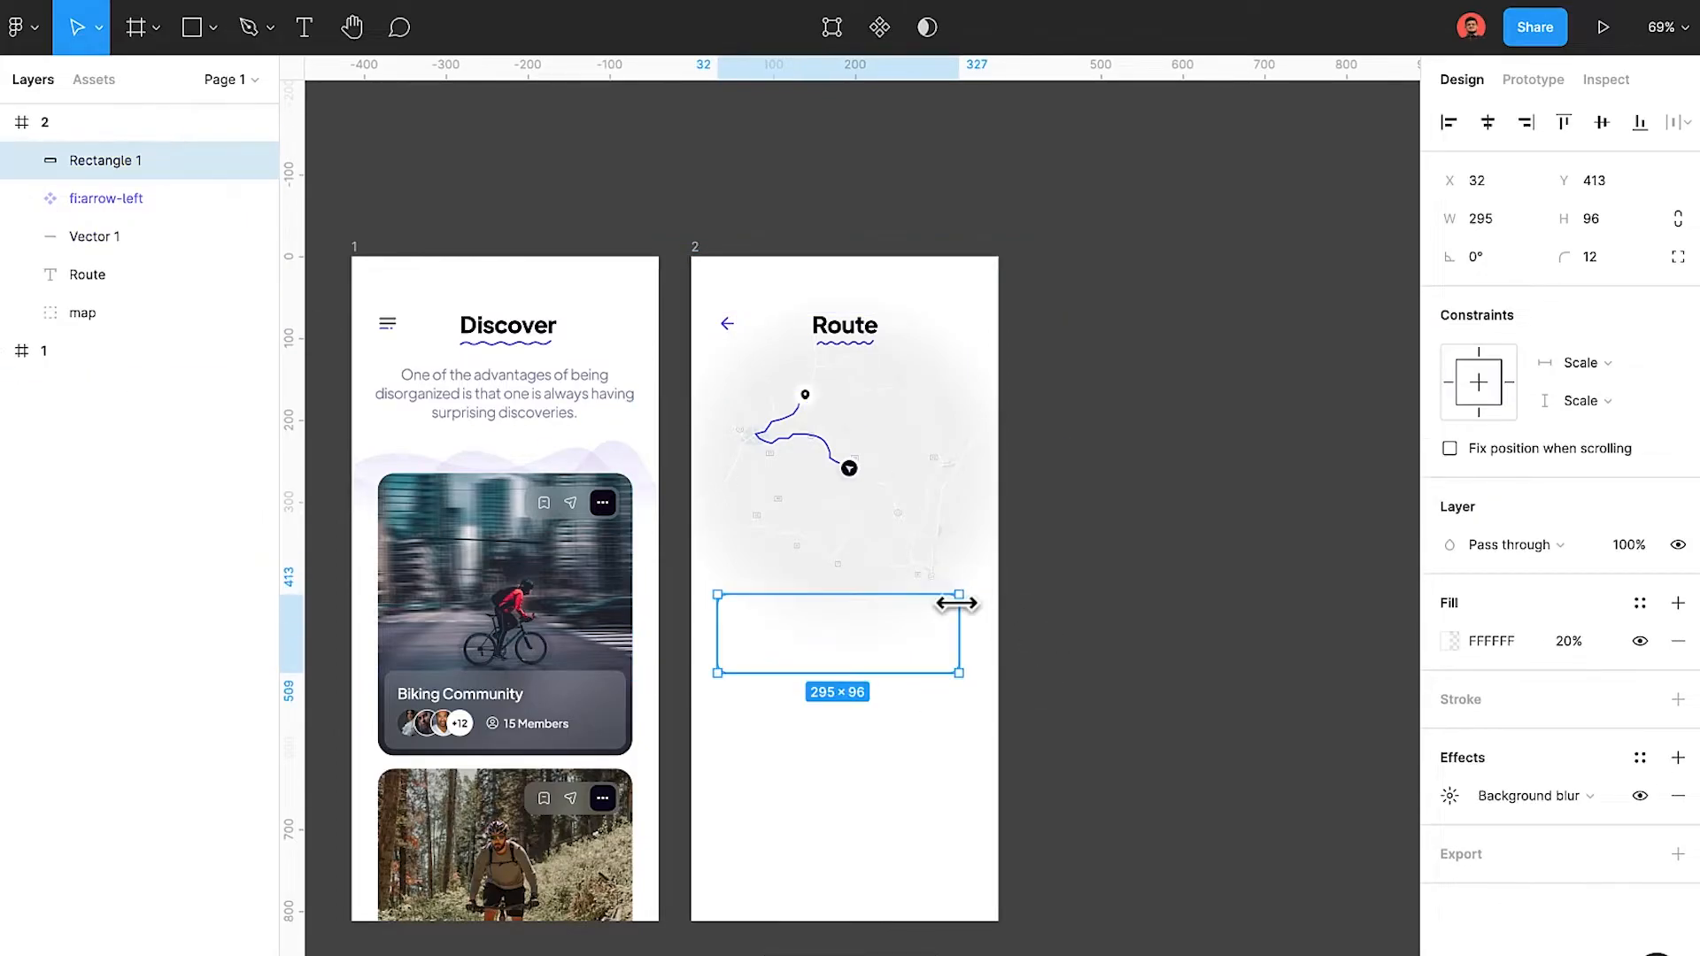
Remove the pasted rectangle's background blur, apply the Purple colour style, widen it to 311 and centre it horizontally.
click(1680, 796)
click(1640, 603)
click(1468, 747)
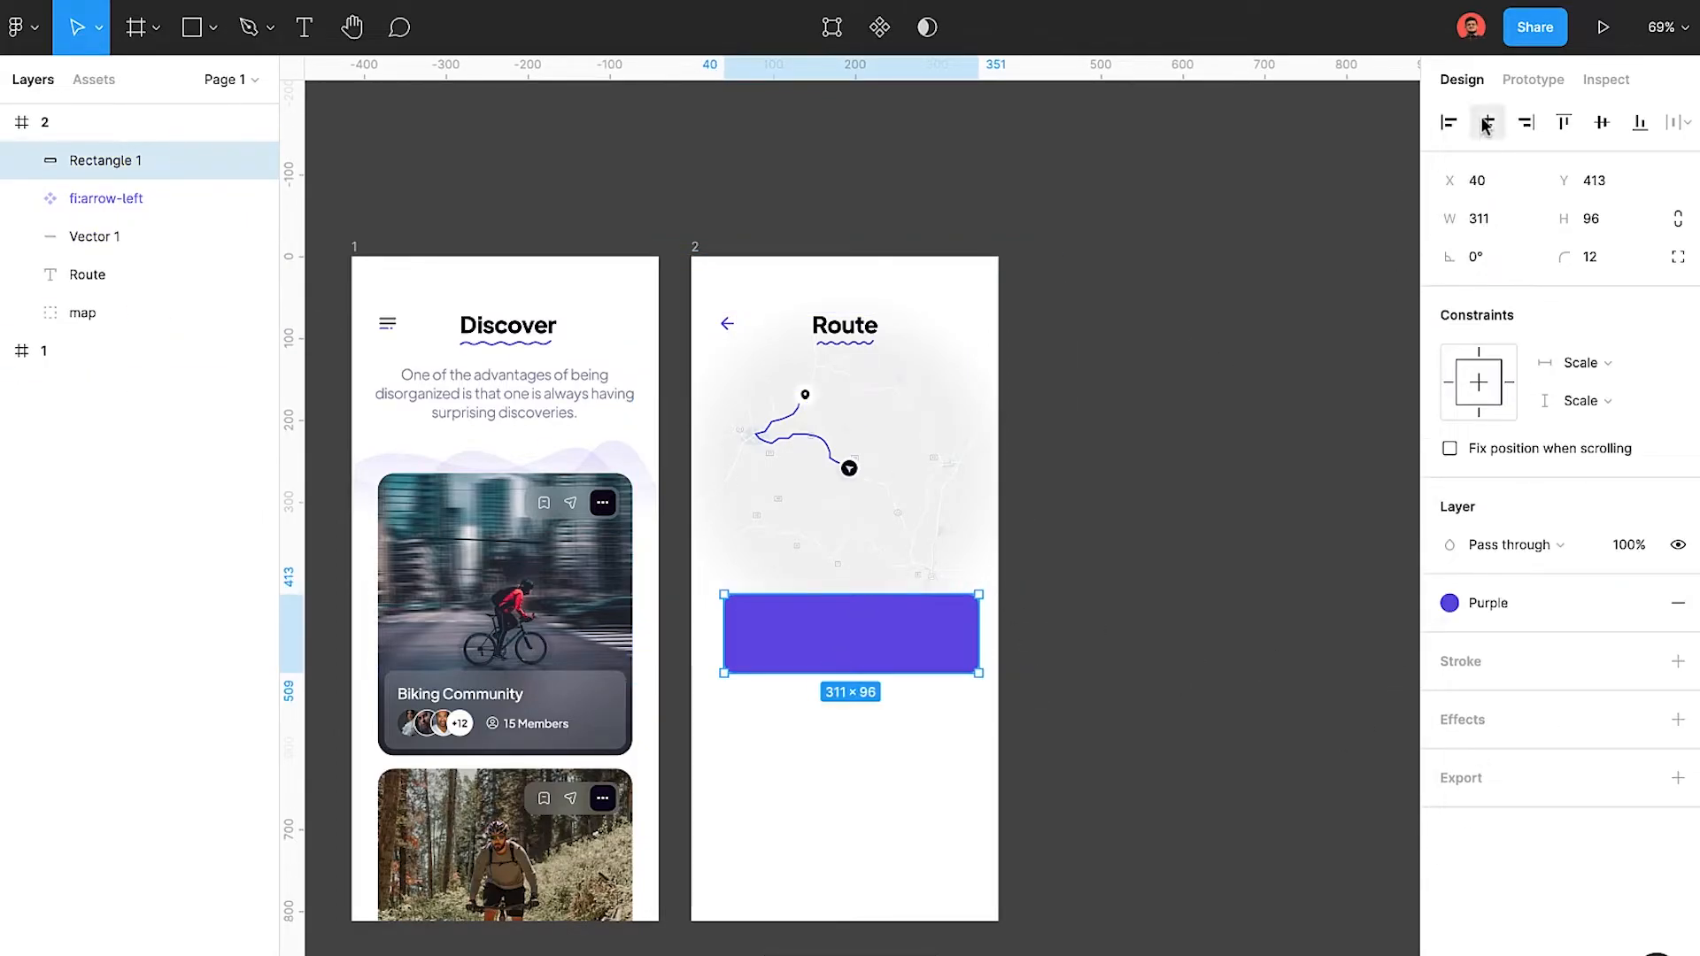
click(1485, 122)
Move the purple rectangle up to Y 375 so it overlaps the map's lower edge.
scroll(1062, 543, up, 2)
click(1271, 766)
mouse_move(897, 671)
mouse_down()
mouse_move(898, 643)
mouse_move(917, 651)
mouse_up()
scroll(788, 640, up, 3)
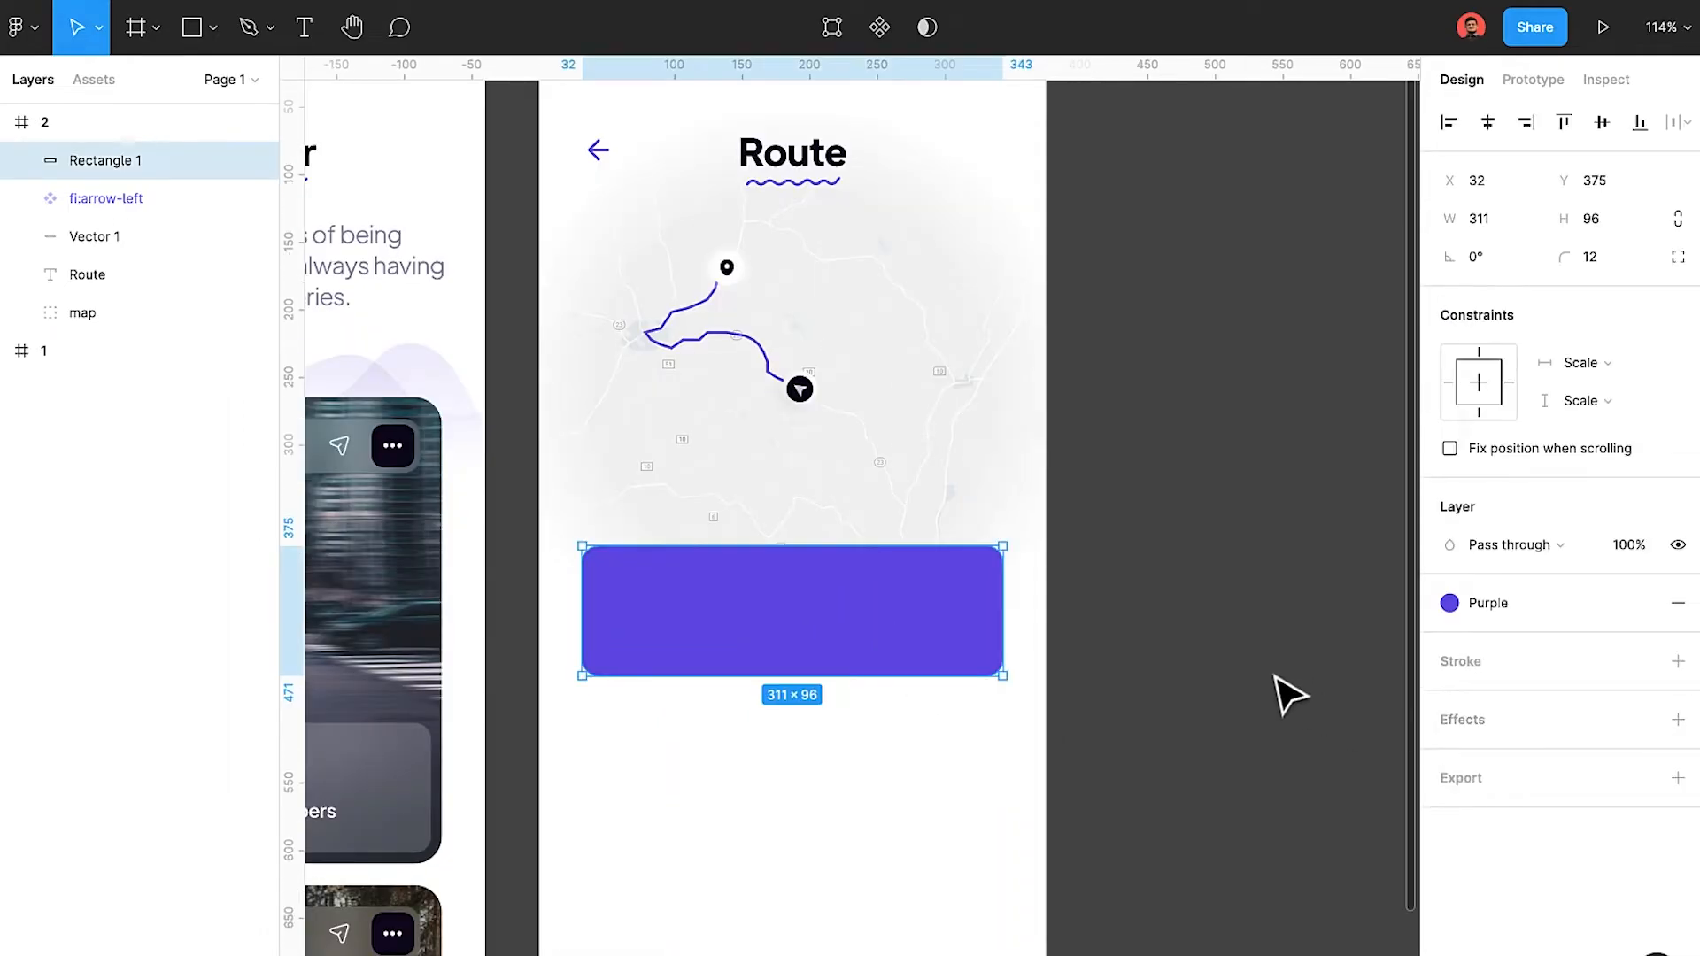
click(1288, 695)
scroll(778, 597, up, 2)
click(793, 619)
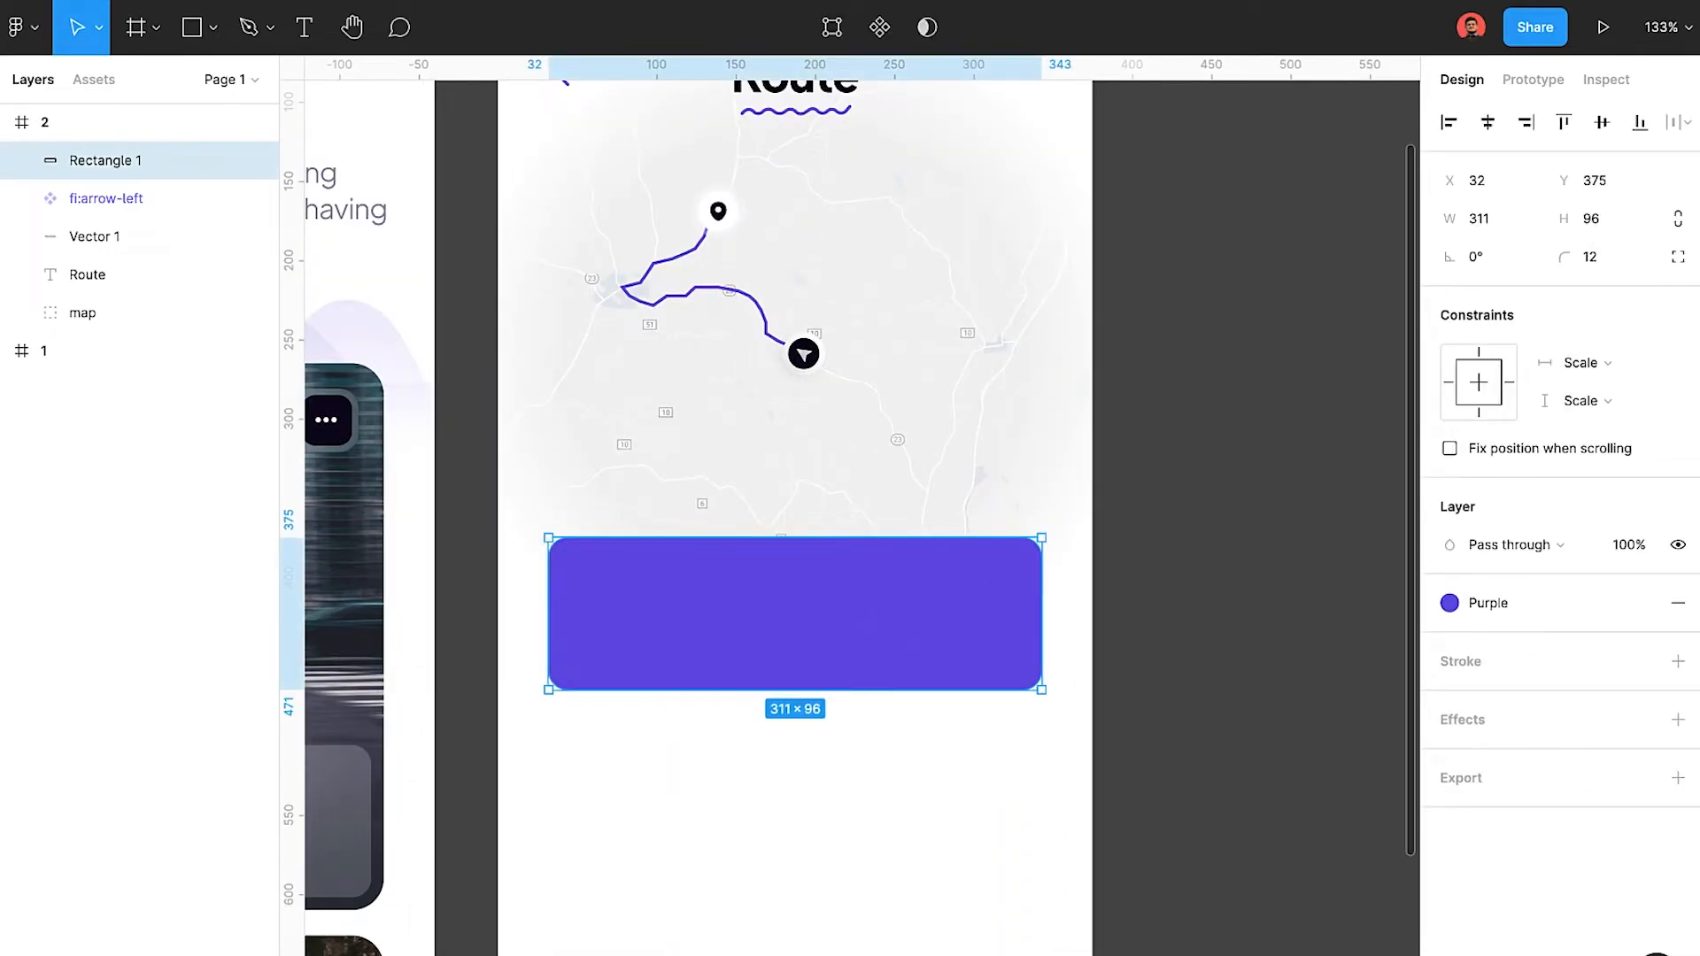
Add a white "Total Distance" text to the upper part of the purple rectangle at font size 14.
click(767, 789)
key(t)
click(606, 567)
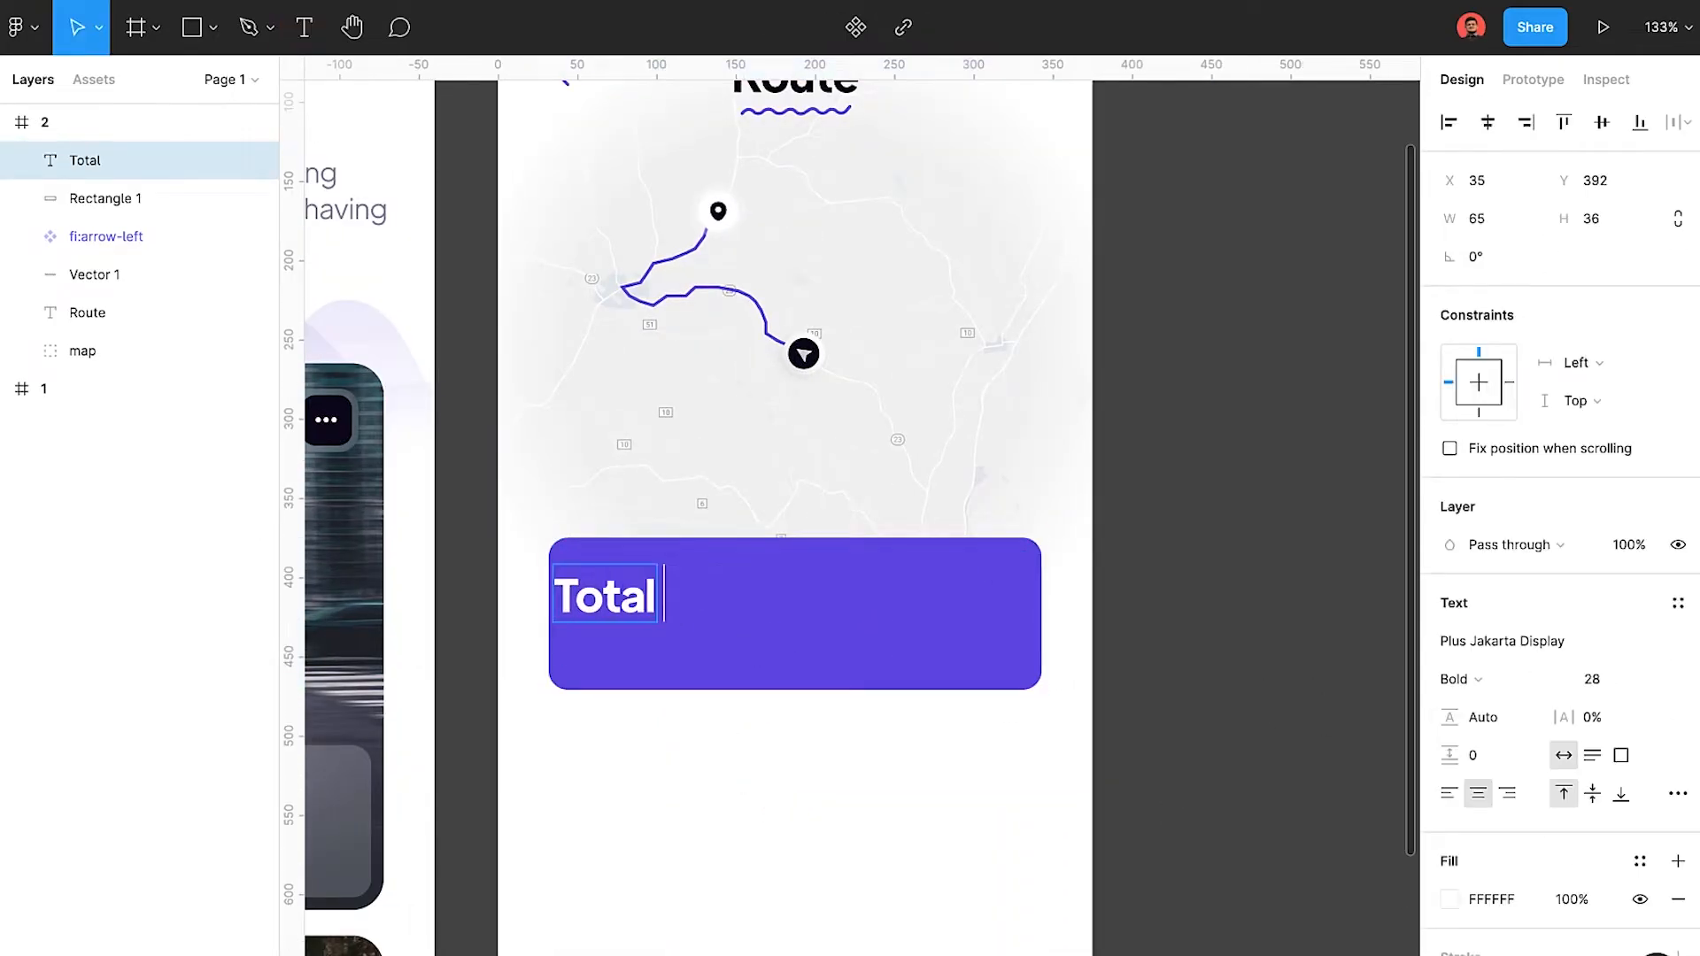
key(Escape)
click(1600, 679)
text(17)
key(Return)
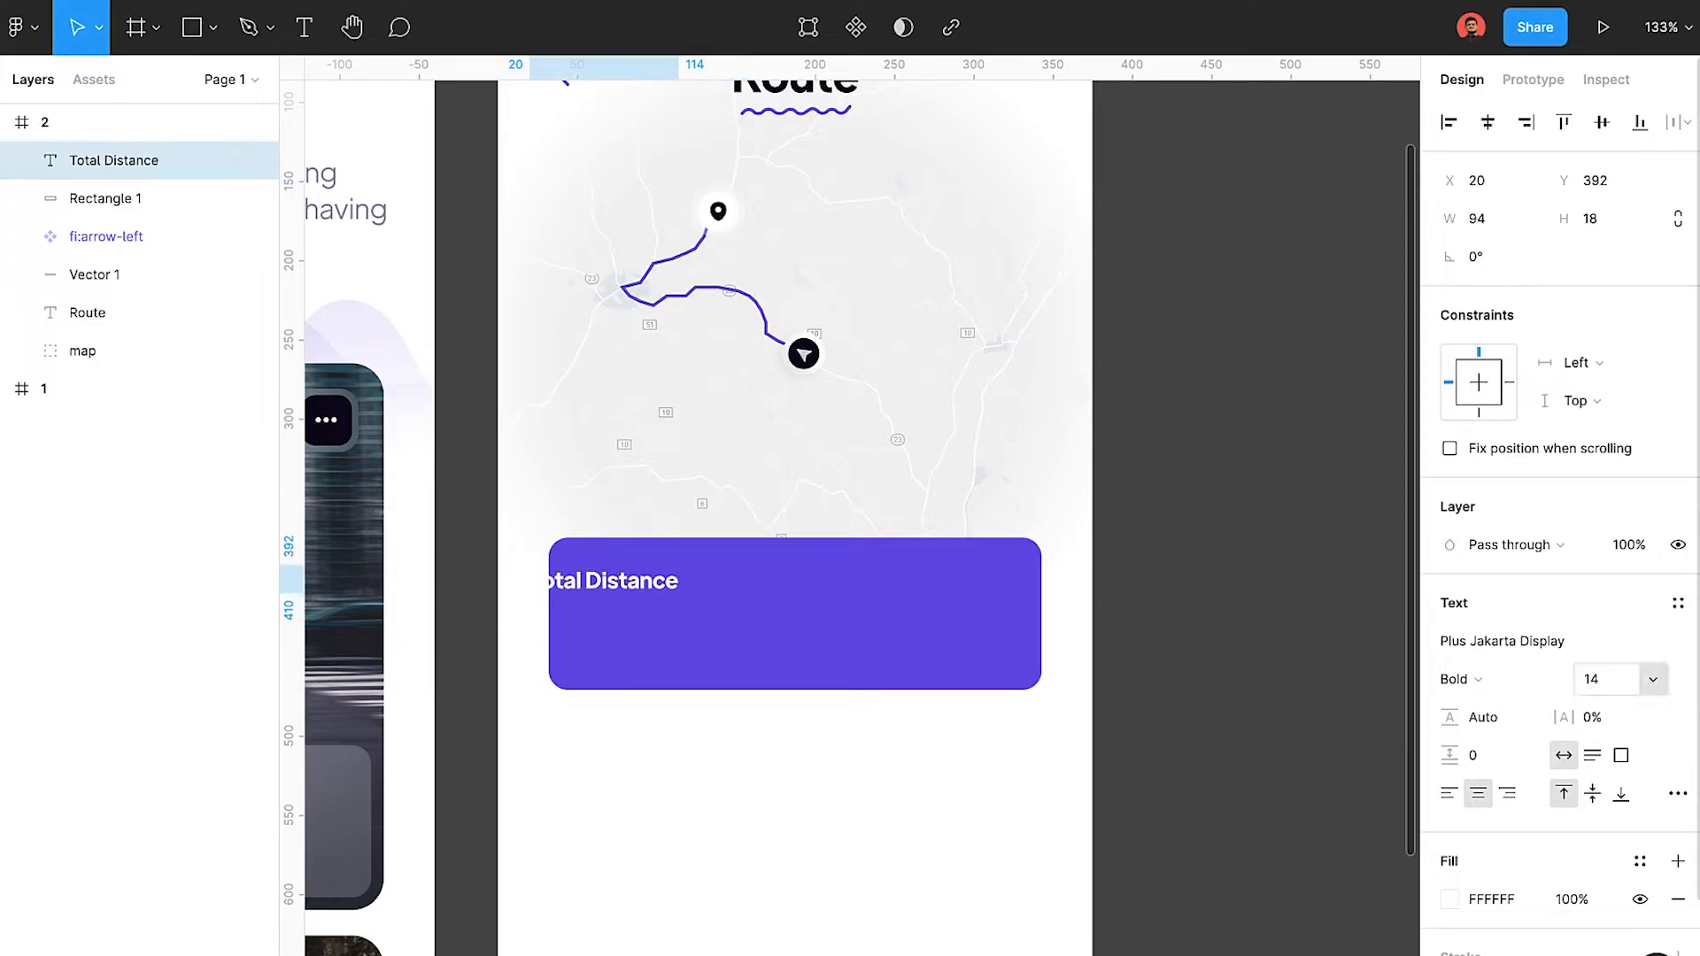
Set the Total Distance label to Medium weight, uppercase and 60% opacity, and position it at X 64, Y 398.
click(1460, 679)
click(1525, 620)
click(1677, 793)
click(1397, 403)
key(6)
drag(647, 602, 709, 602)
key(Down)
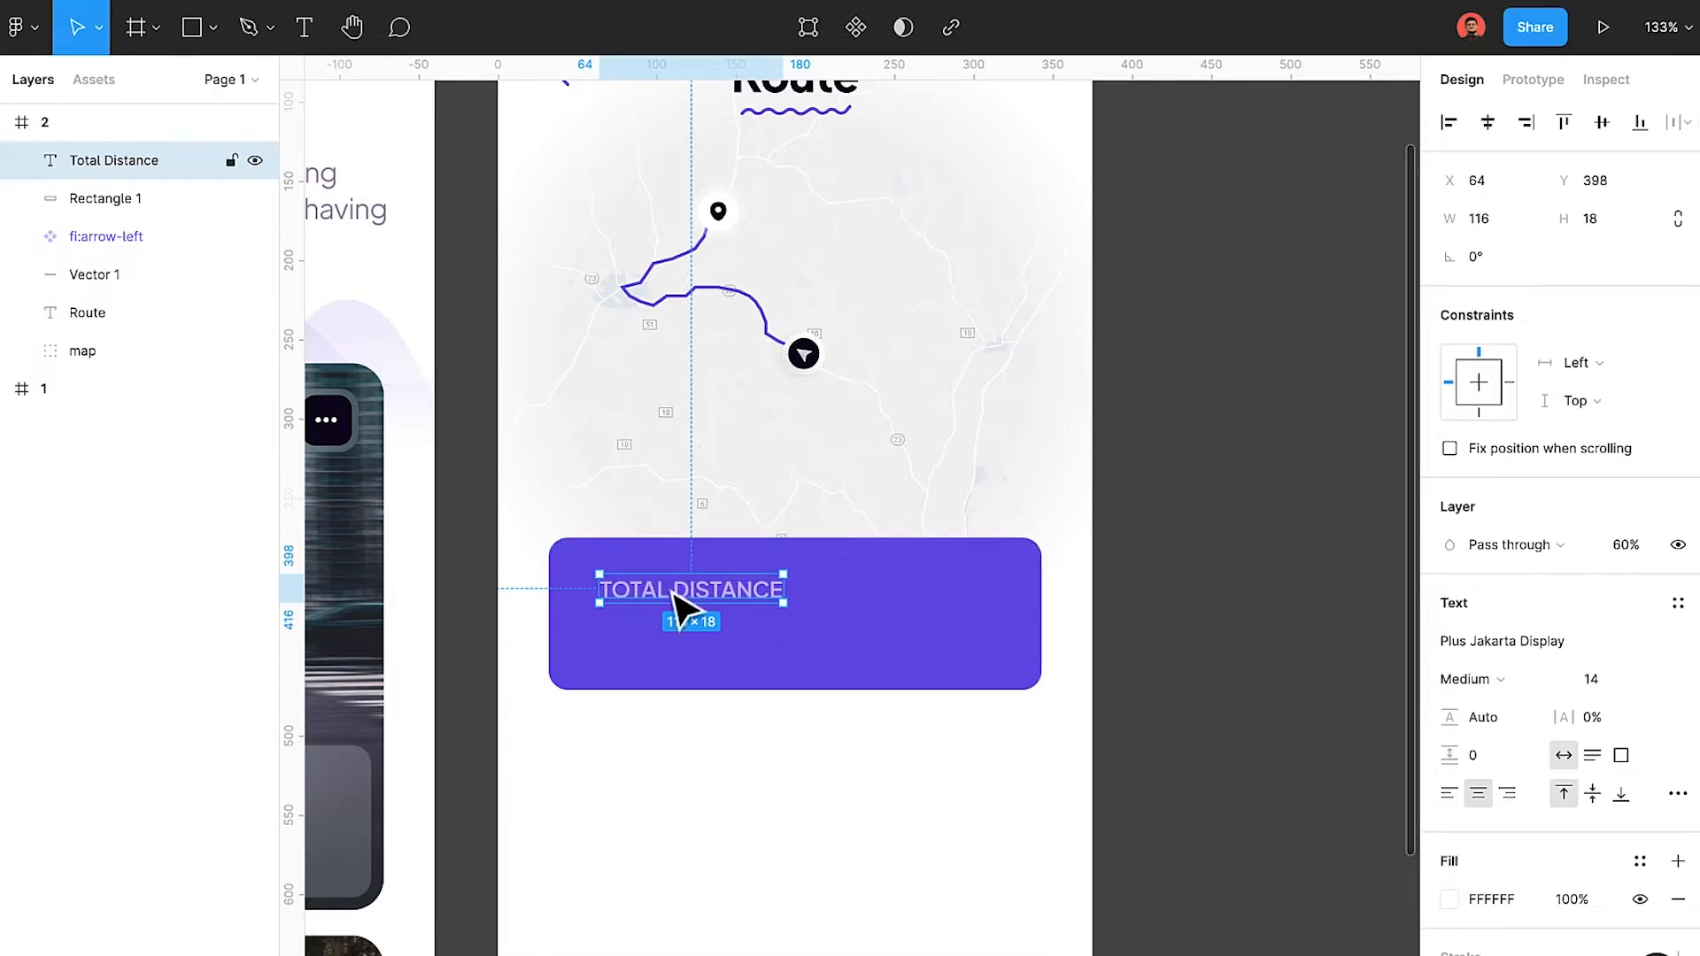
Duplicate the label beneath itself as "4.1km", with Bold weight, font size 18 and 100% opacity.
drag(677, 606, 721, 634)
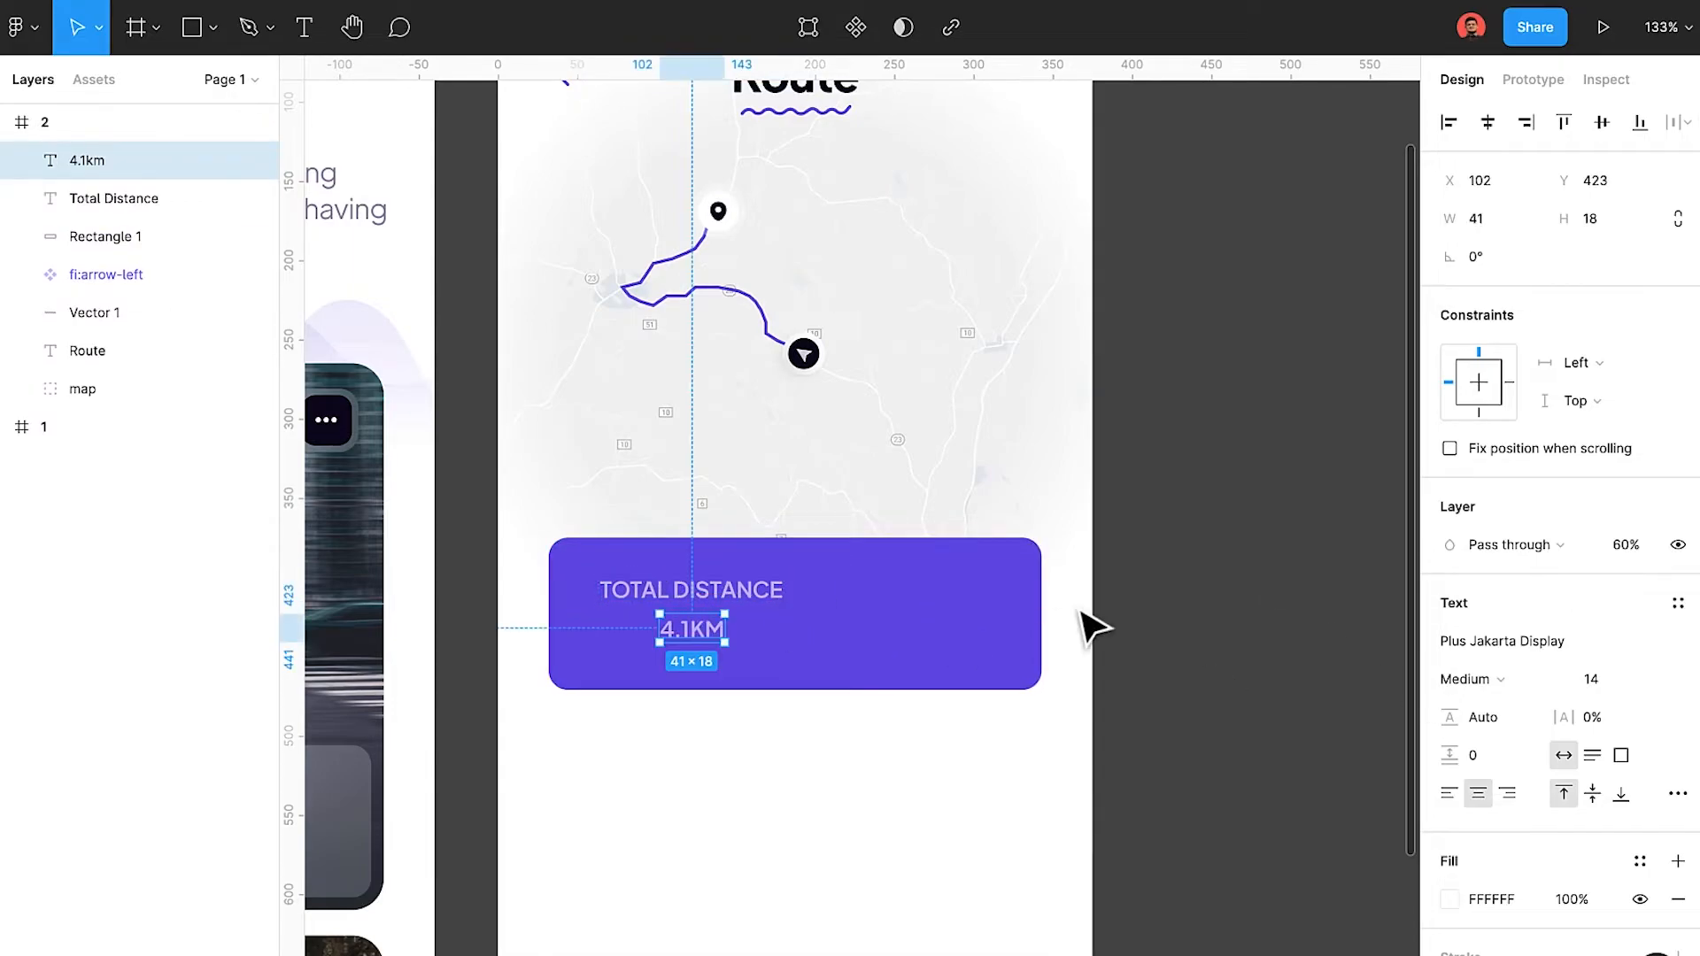
text(18)
click(1535, 684)
click(1485, 735)
click(1195, 699)
click(699, 633)
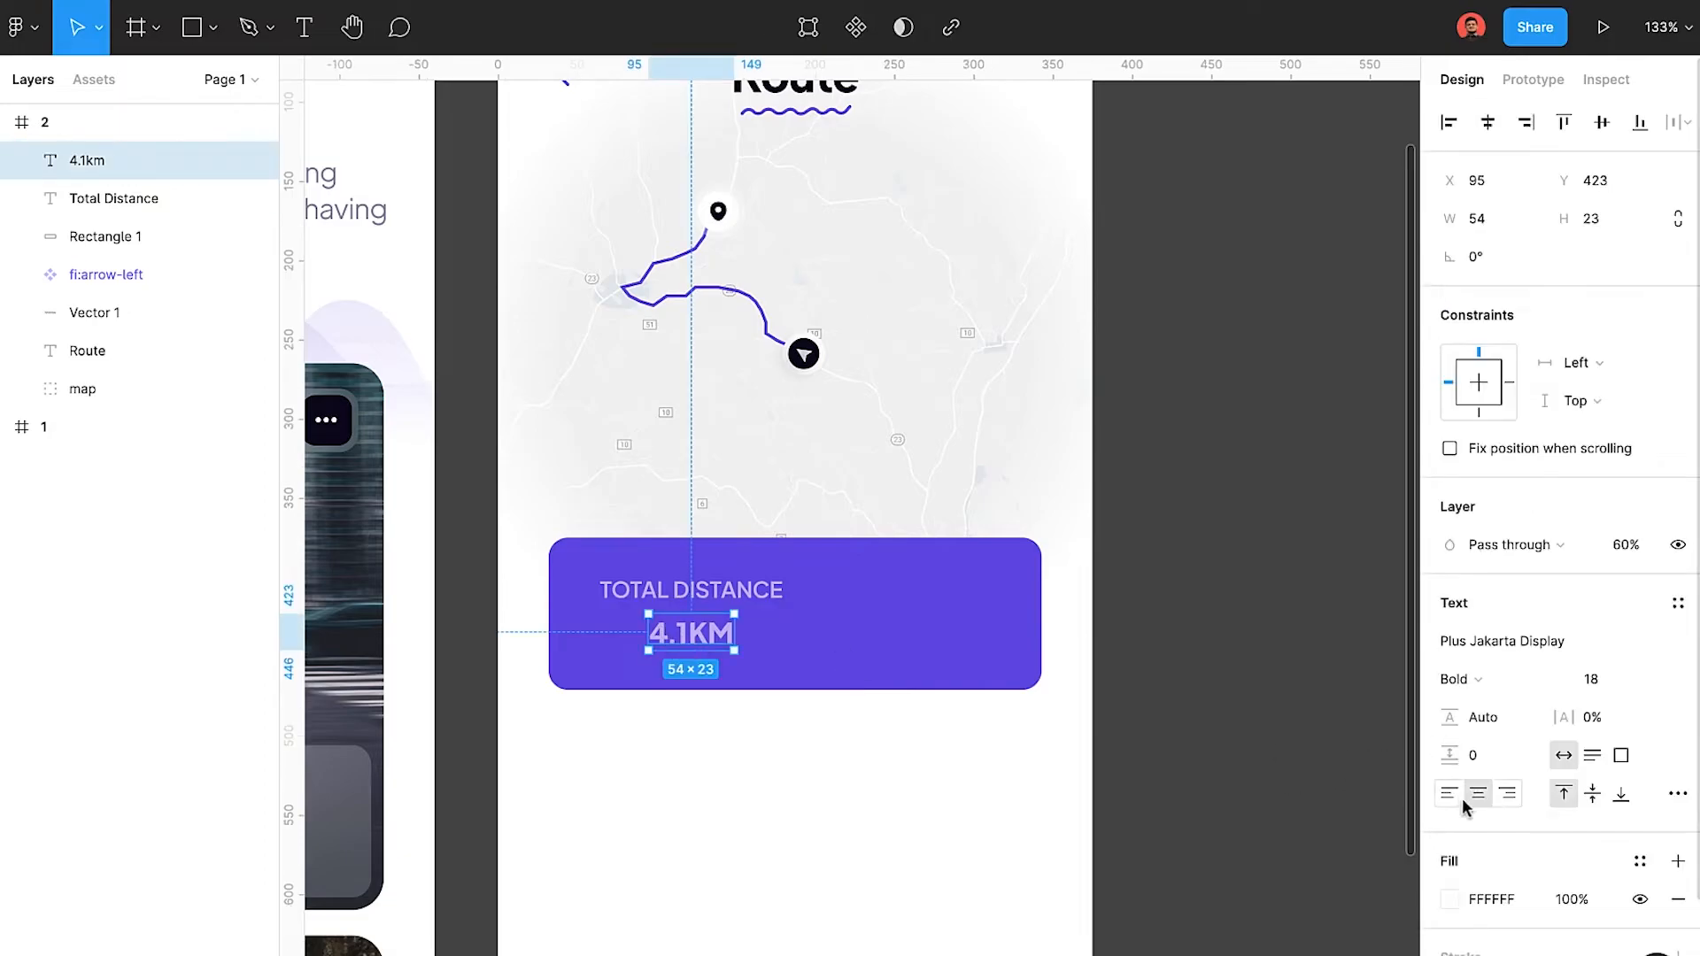
key(0)
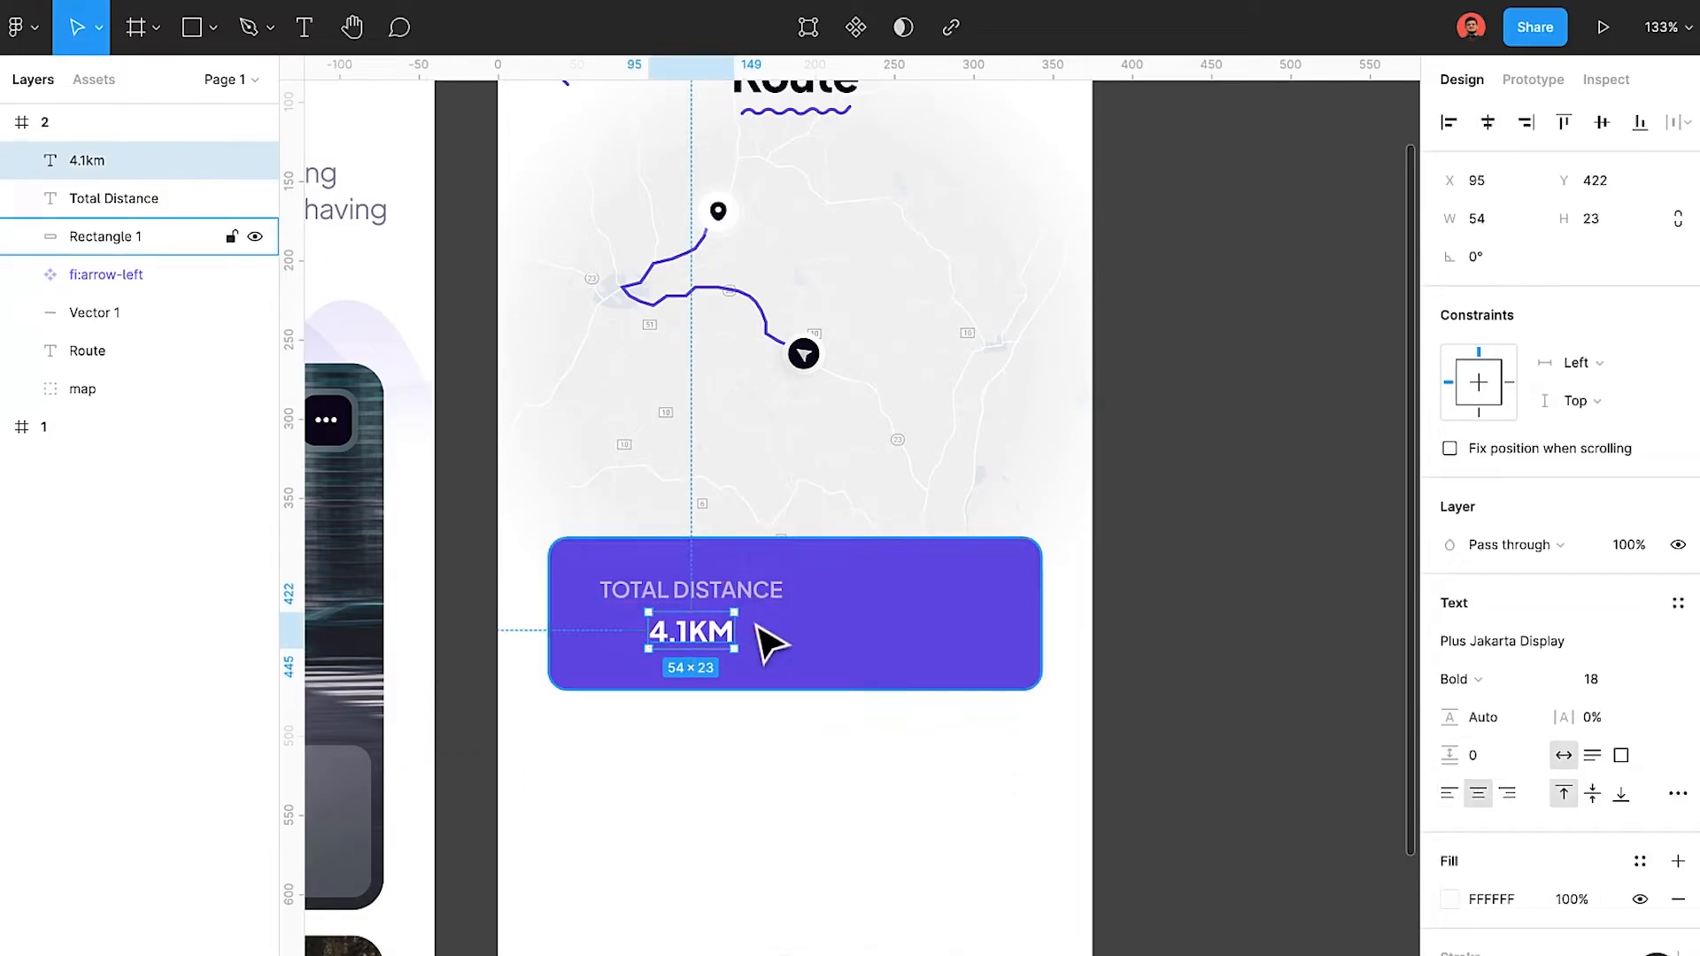
Group the Total Distance label with its 4.1km value and place a duplicate of the group beside it.
shift+click(770, 591)
key(ctrl+g)
key(ctrl+d)
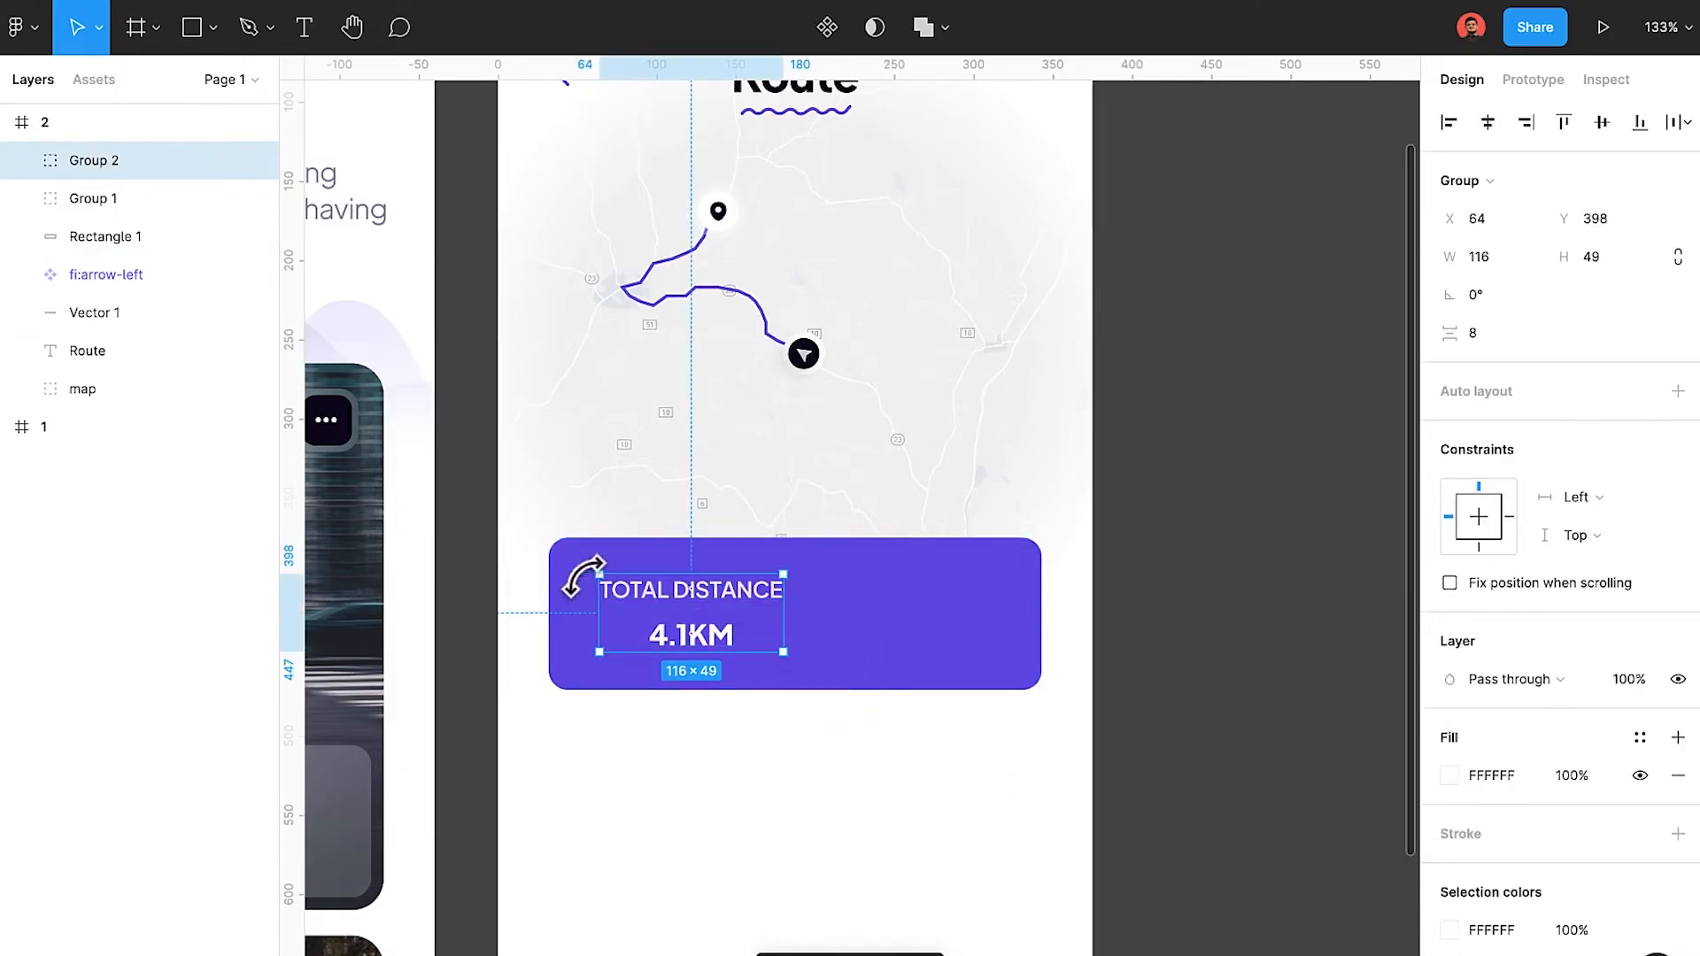
drag(725, 594, 940, 597)
Change the duplicate's label to "Ride Type" and its value to "Murrum", showing the value in its original letter case.
double_click(886, 591)
double_click(886, 591)
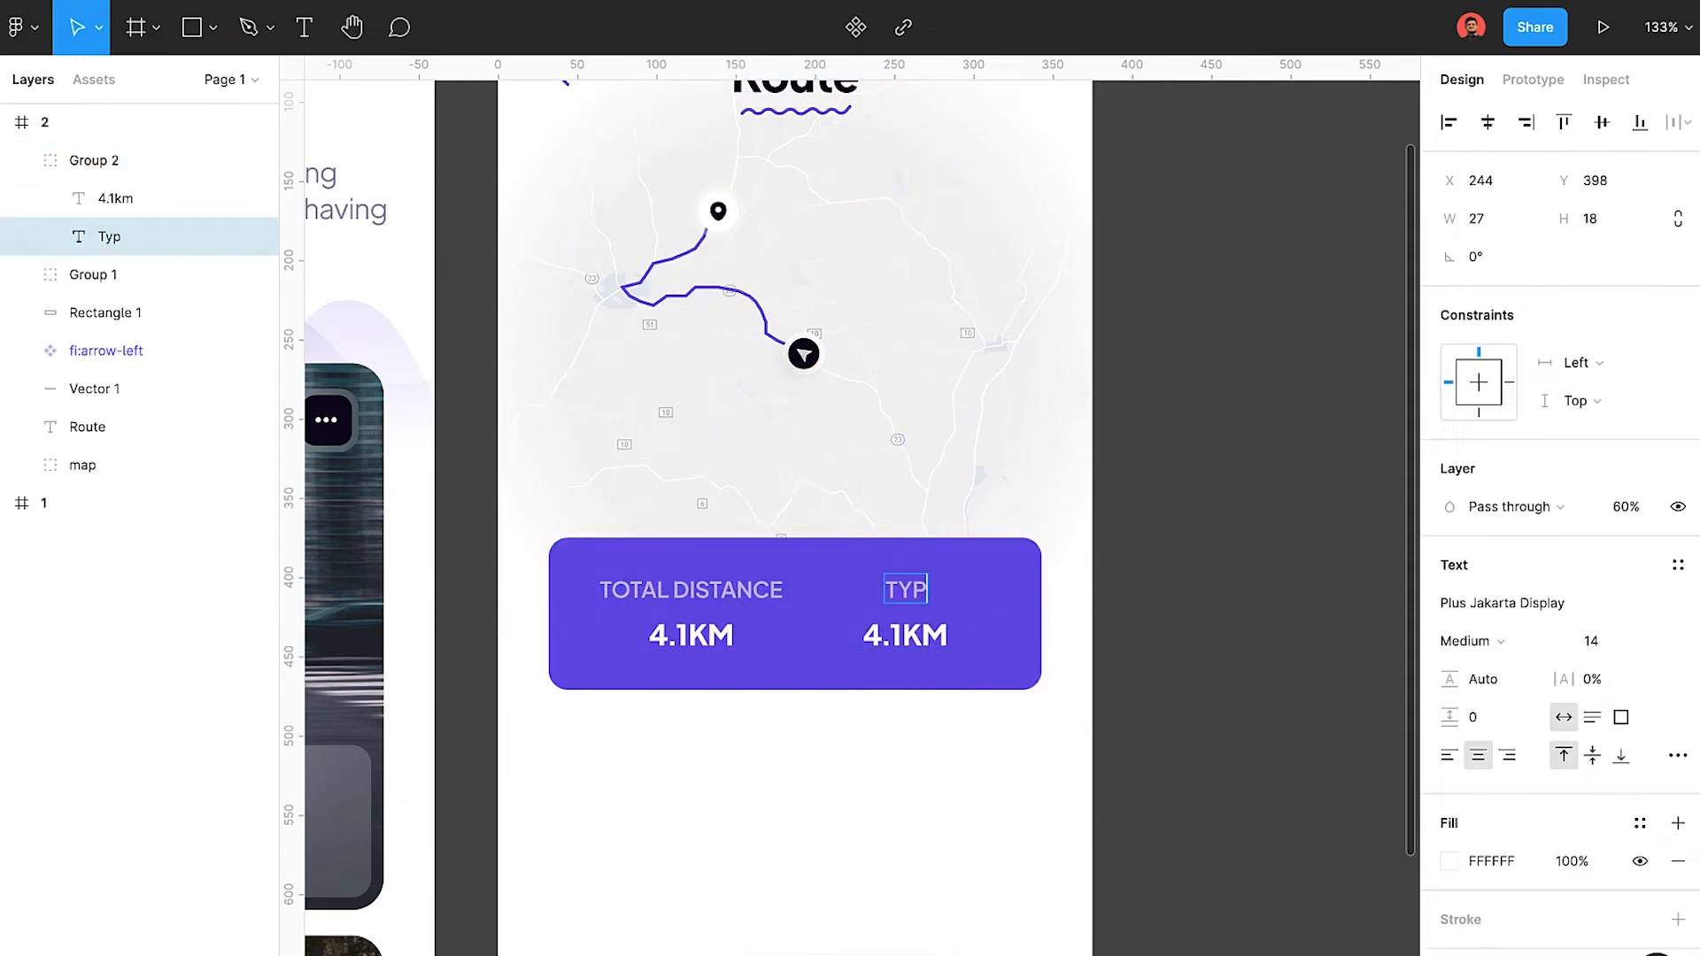
text(Ride Type)
double_click(899, 631)
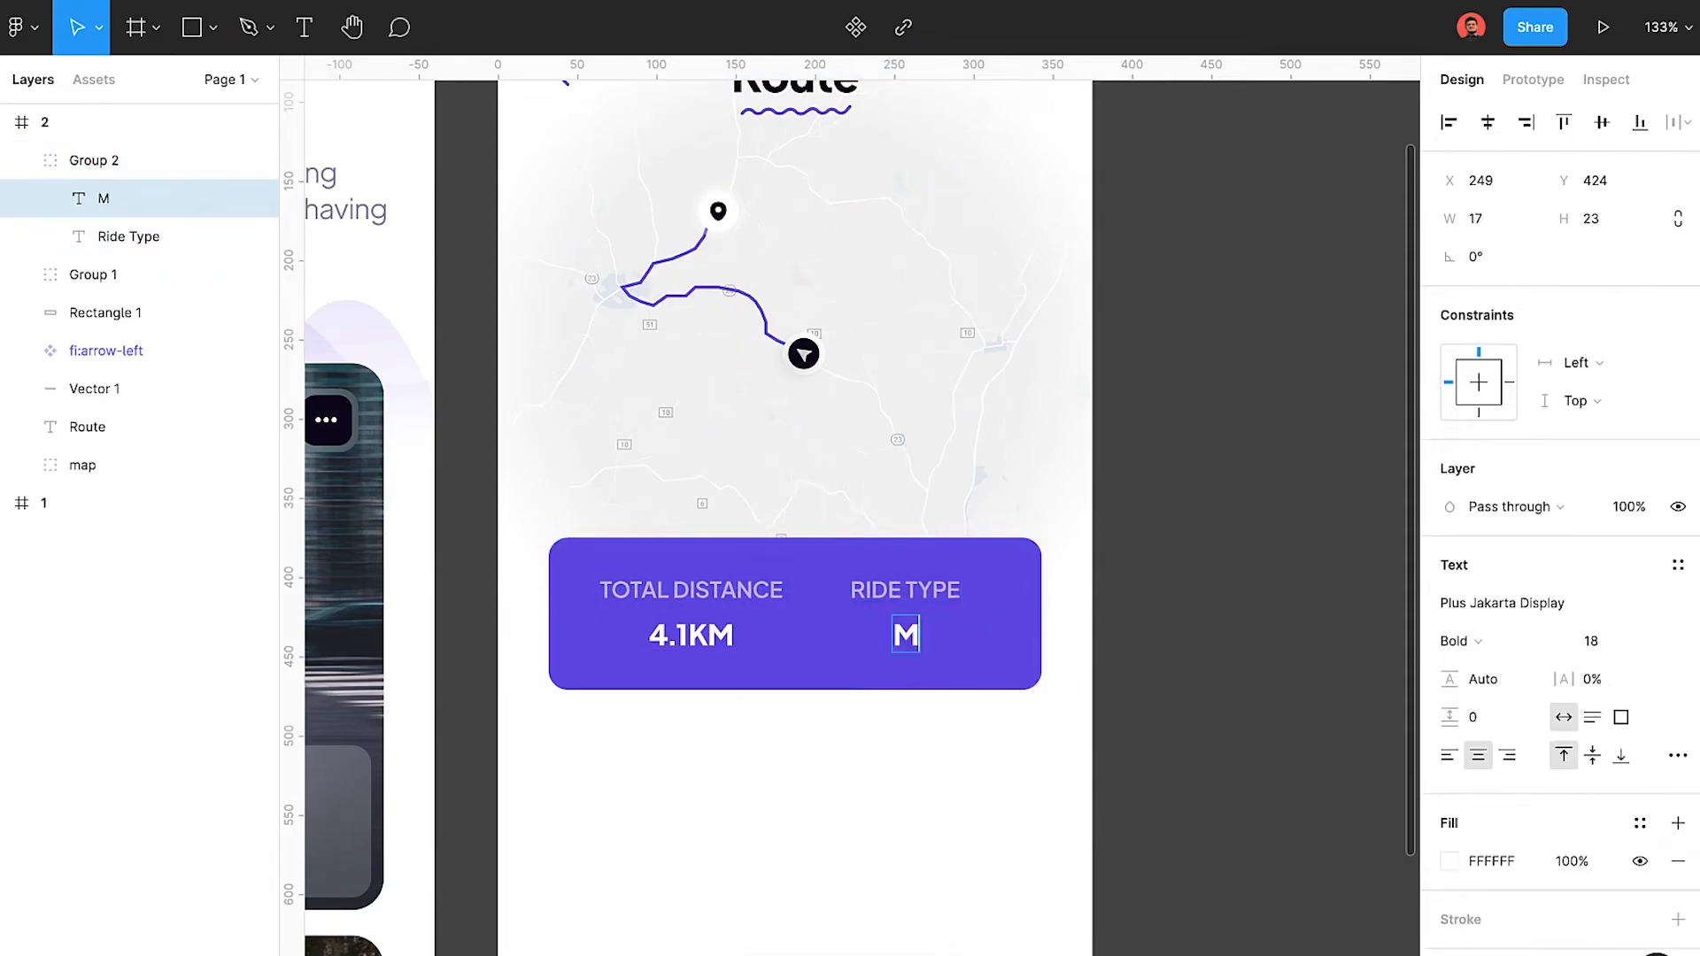
key(Escape)
click(1677, 754)
click(1278, 866)
click(1396, 403)
click(19, 162)
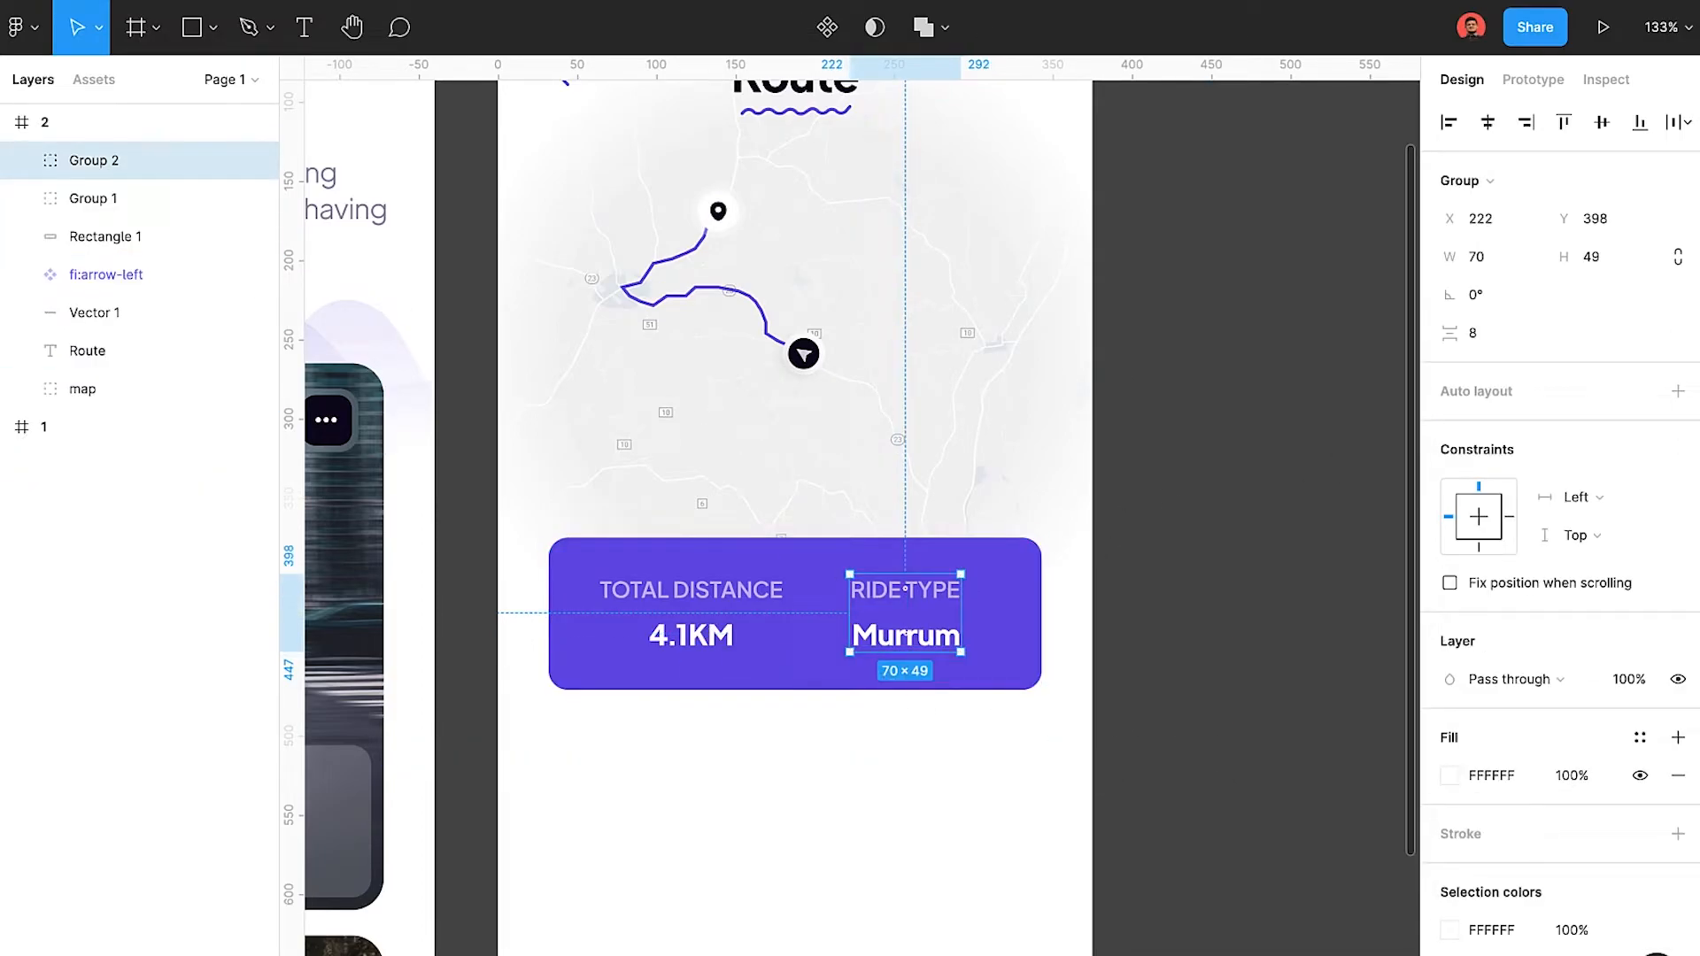
Nudge the Ride Type group left to X 219.
key(Left)
key(Left)
key(Left)
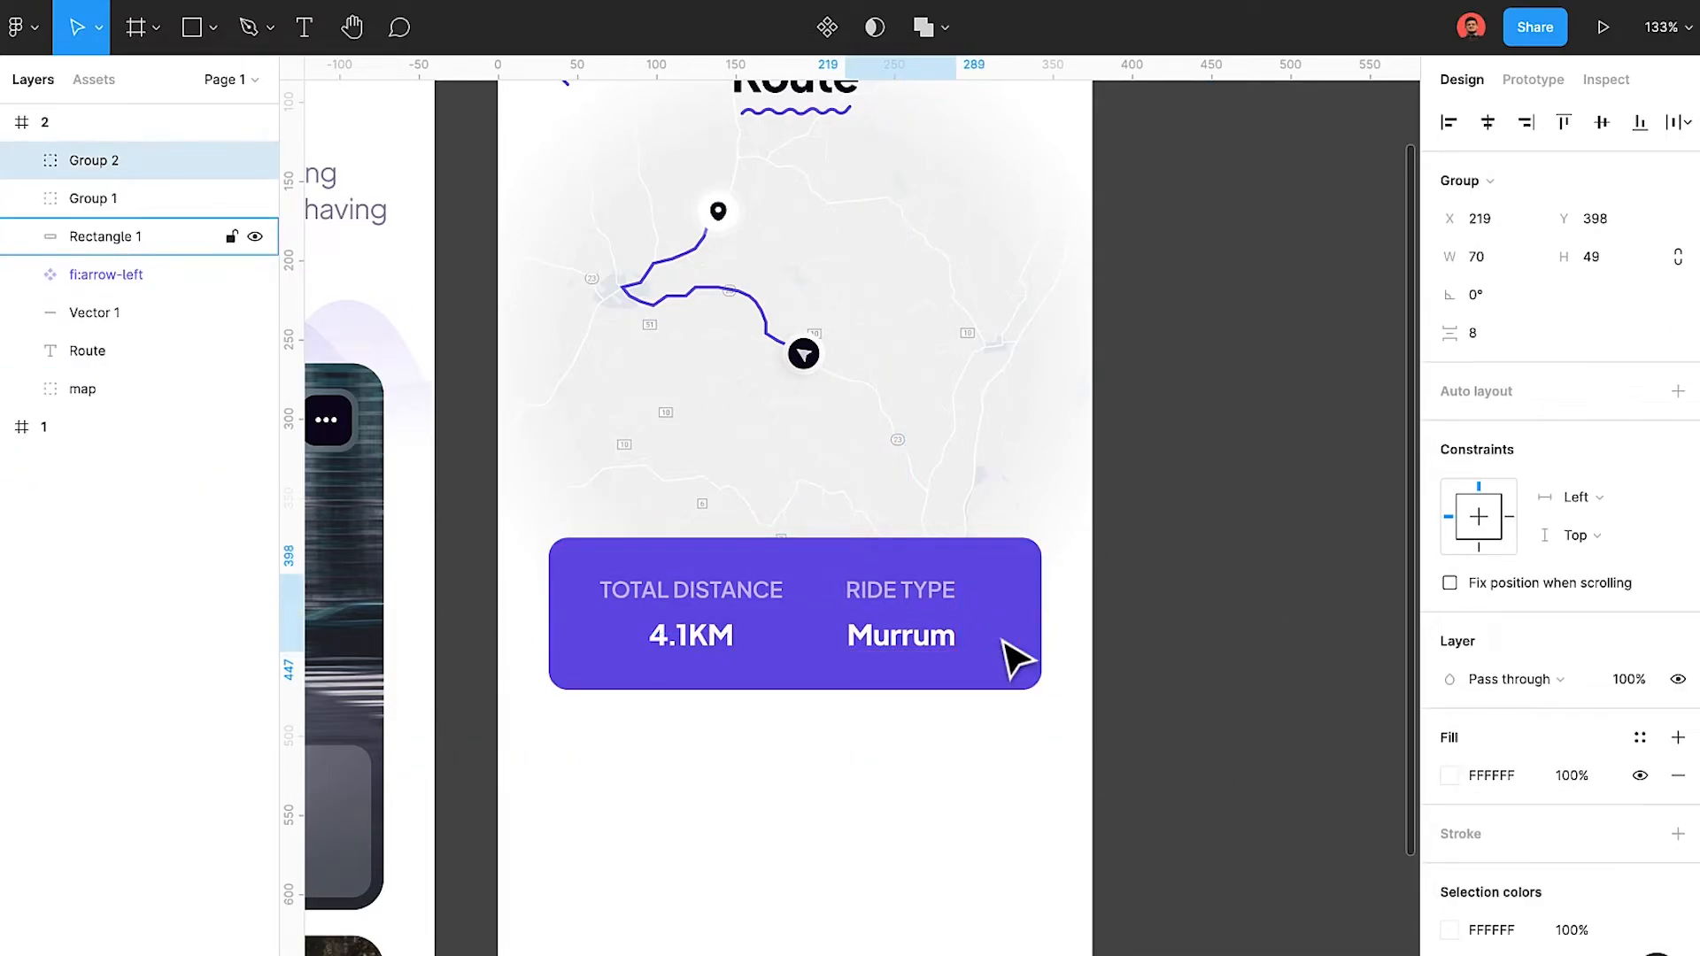
click(1142, 624)
Group the purple rectangle with its two text groups and name the group distance/type.
scroll(1170, 614, down, 5)
super+click(588, 522)
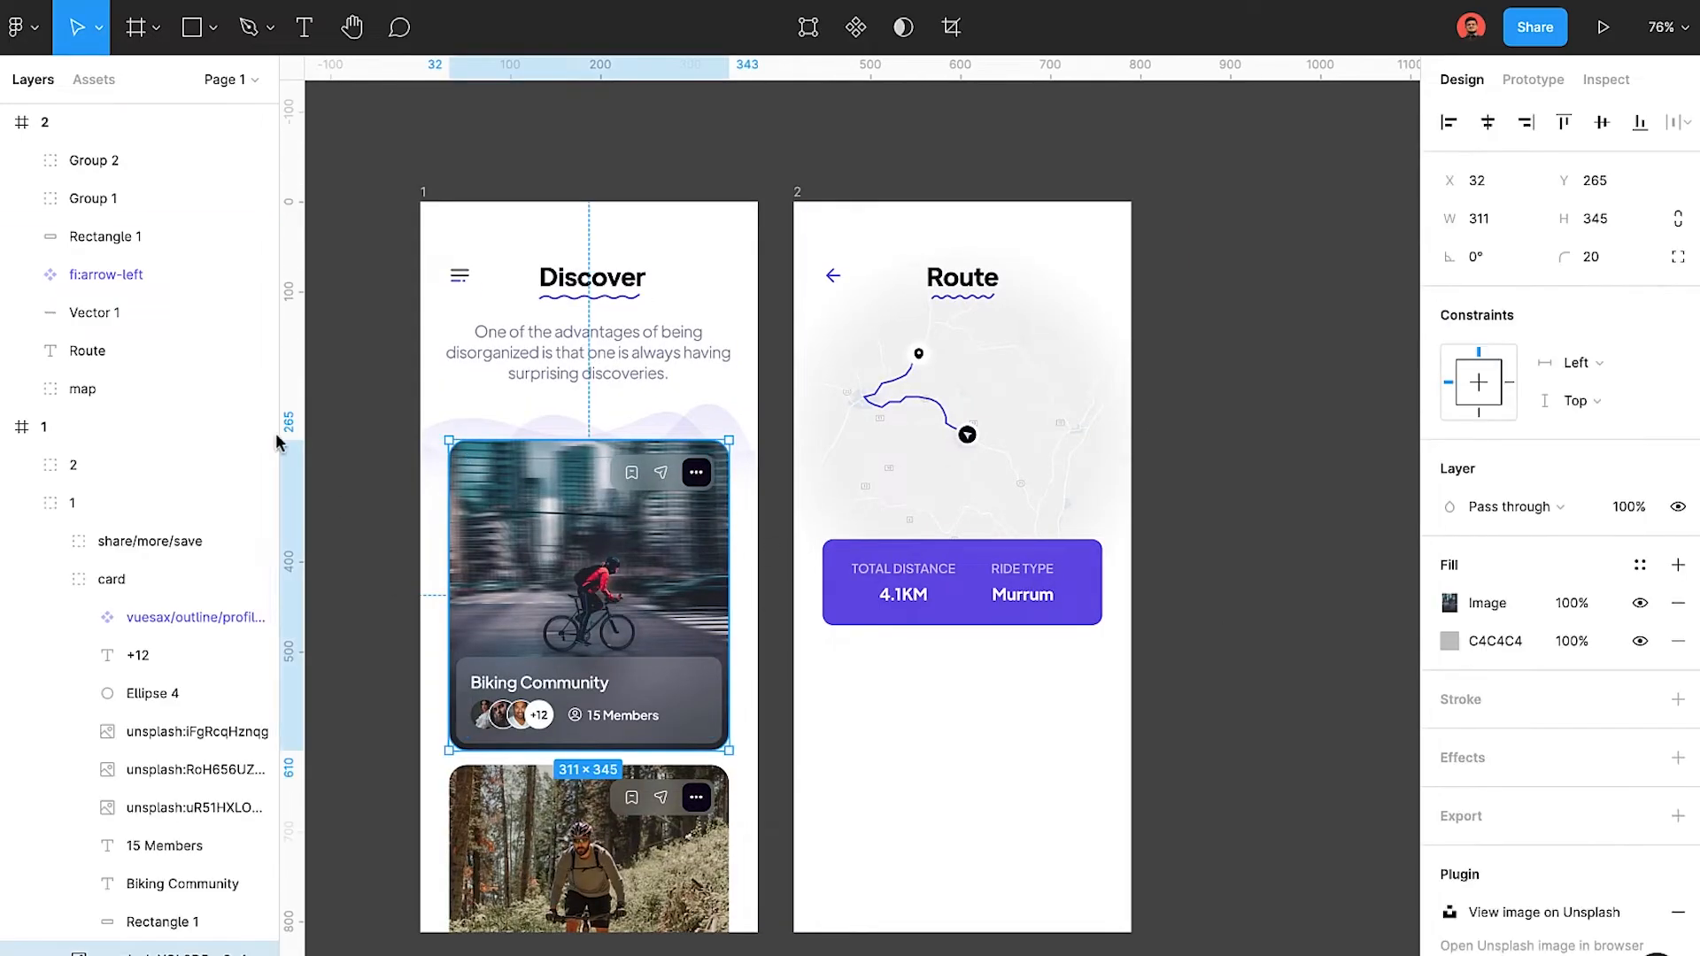
click(89, 159)
shift+click(144, 236)
key(ctrl+g)
double_click(113, 162)
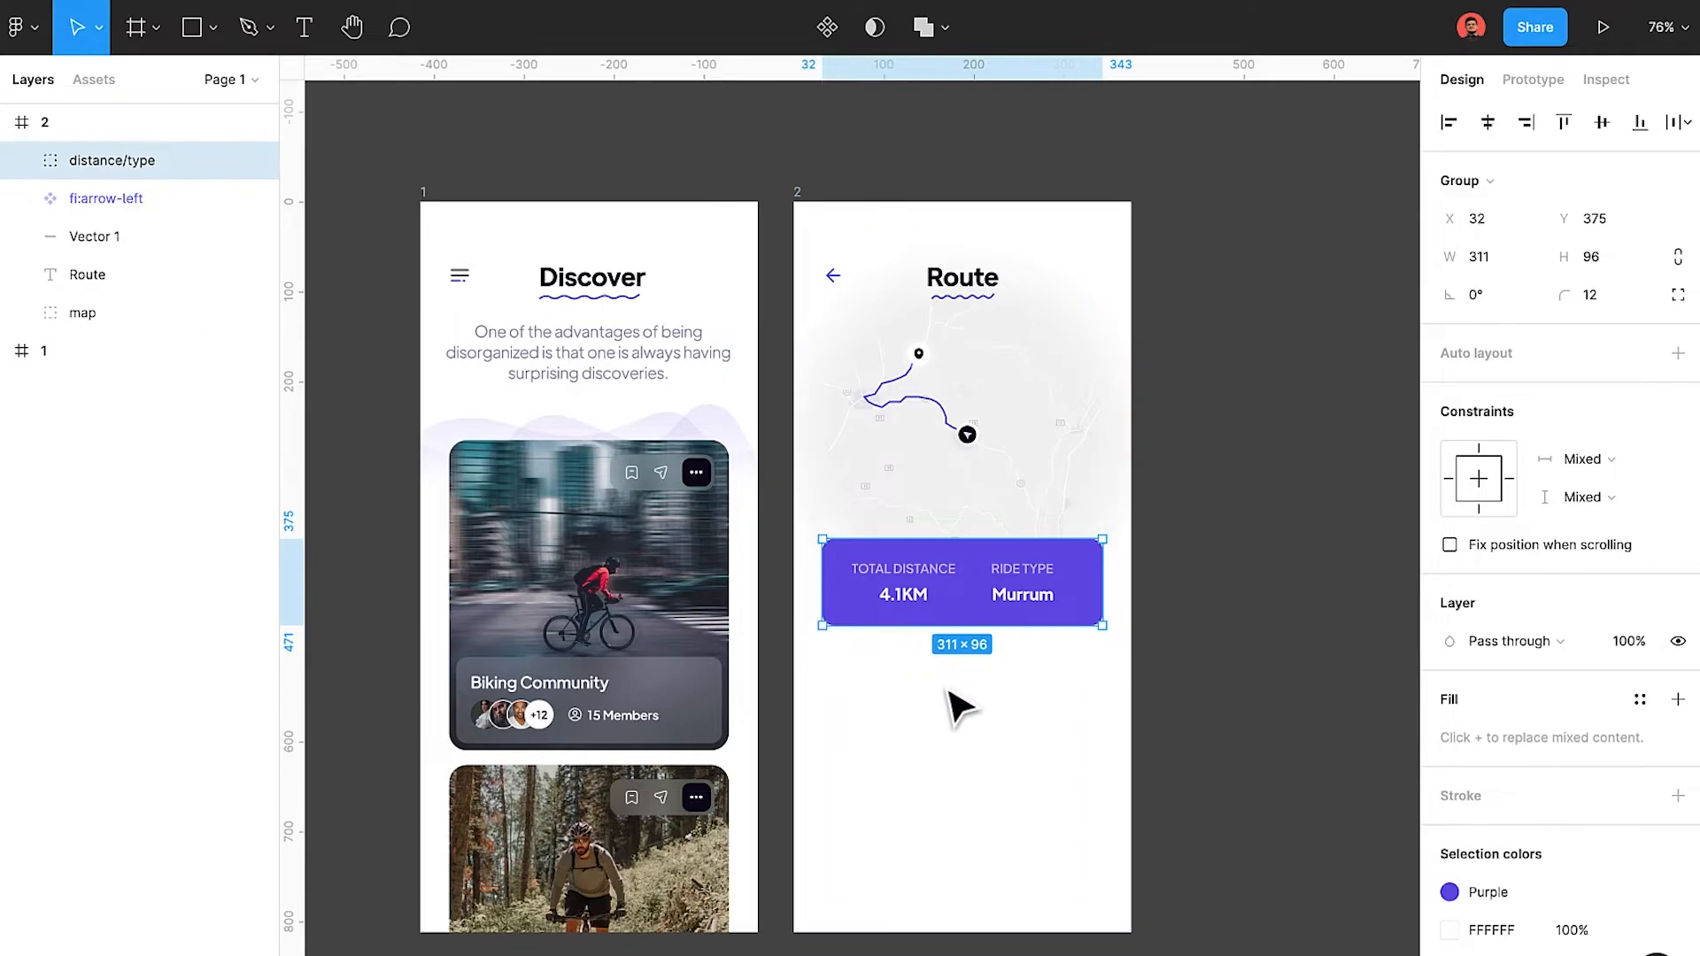
Copy the first Discover card's cyclist photo below the distance panel at X 32, Y 495 and set its width to 231.
super+click(550, 570)
drag(550, 569, 927, 776)
key(shift+Down)
key(shift+Down)
key(shift+Down)
key(shift+Down)
key(shift+Down)
key(shift+Down)
key(shift+Down)
key(shift+Down)
key(shift+Down)
key(shift+Down)
key(shift+Down)
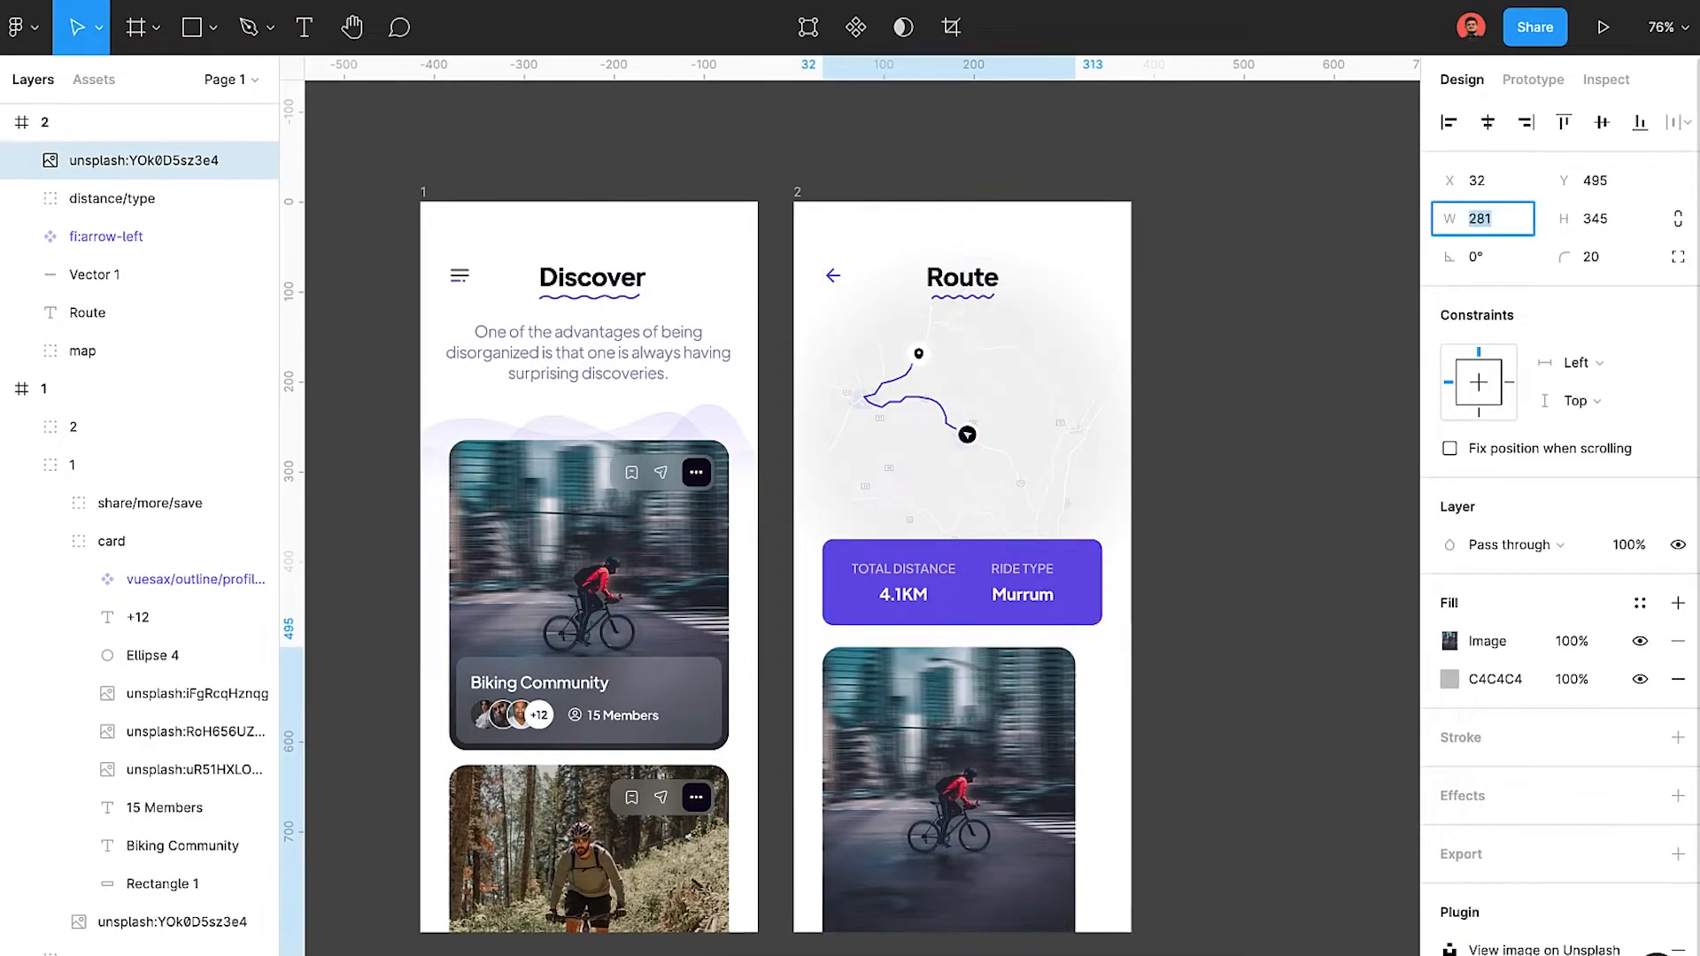
key(shift+Up)
key(shift+Up)
key(shift+Up)
key(shift+Up)
key(shift+Down)
key(Return)
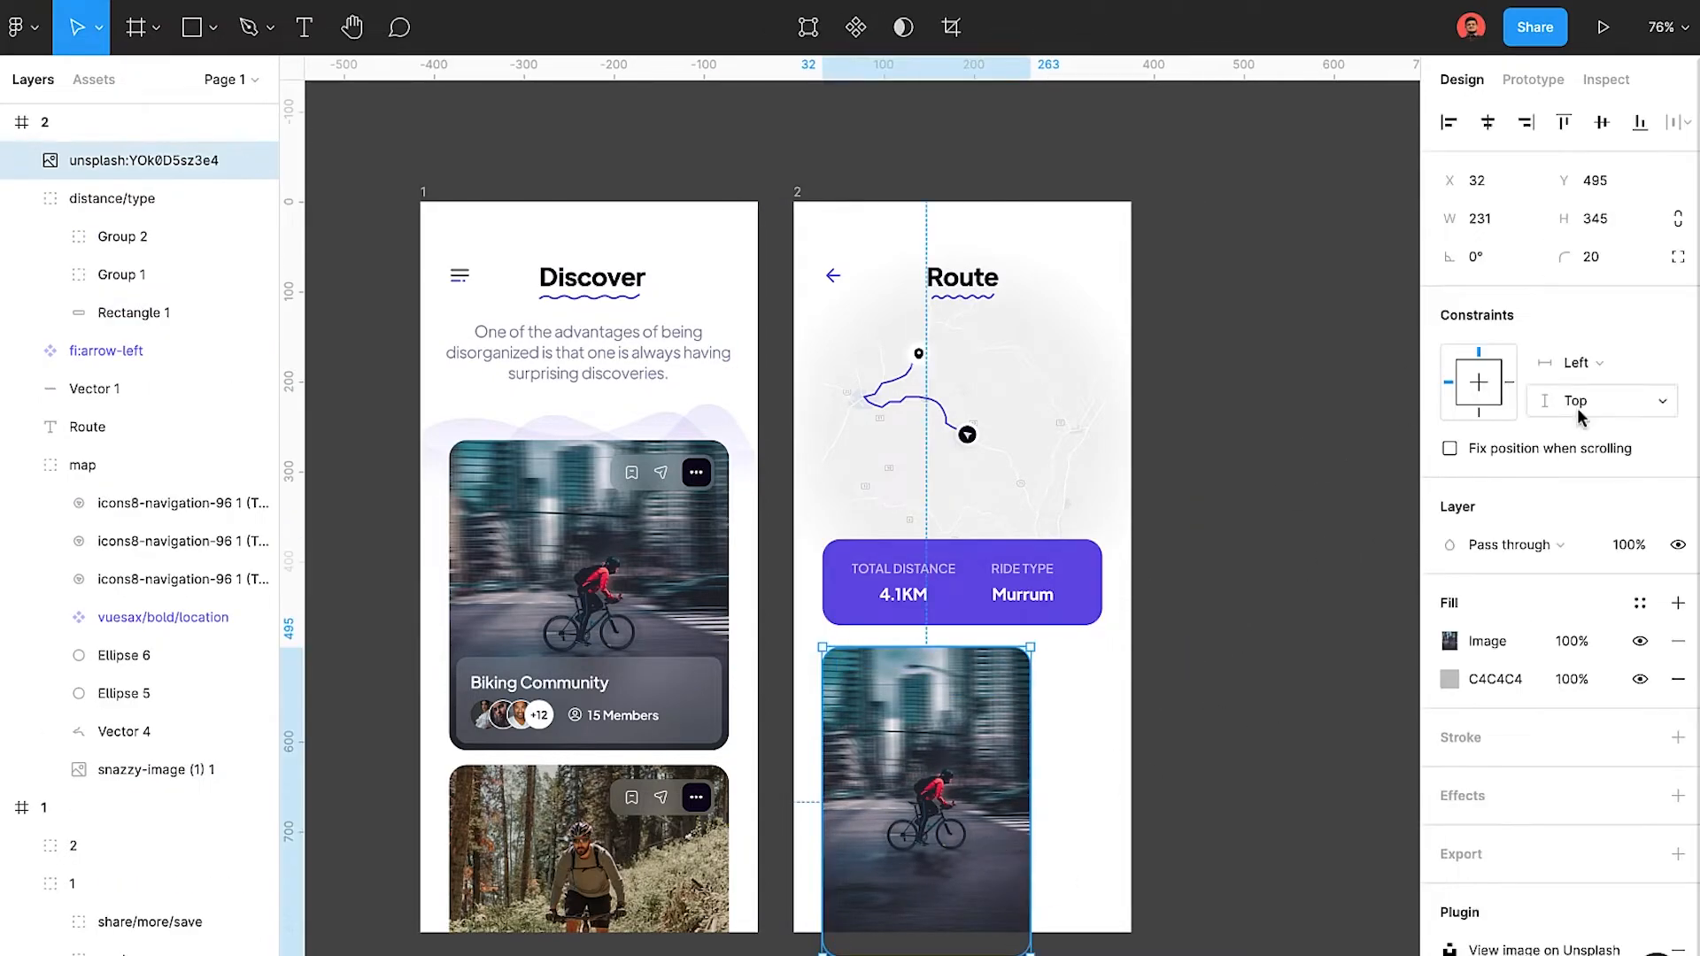
Set the height of the Route screen's cyclist photo to 275.
click(1594, 218)
key(shift+Down)
key(shift+Down)
key(shift+Down)
key(shift+Down)
key(shift+Down)
key(shift+Down)
key(shift+Down)
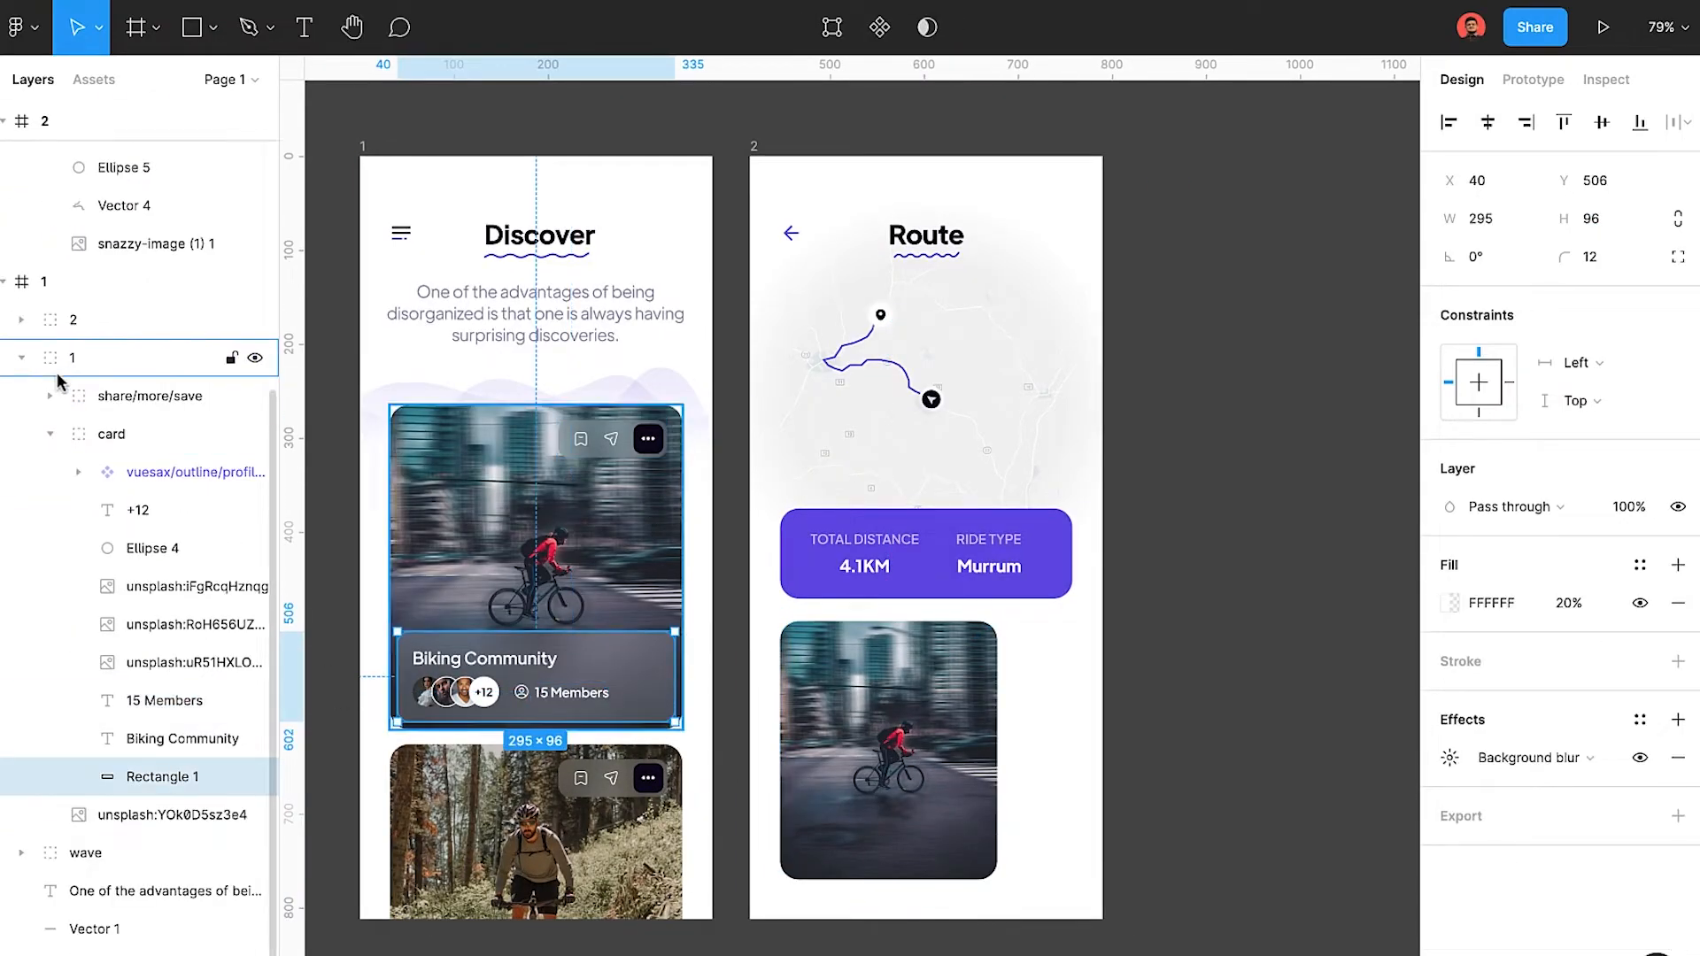
Paste the Discover card's translucent blurred rectangle over the lower part of the Route screen's photo at X 40.
click(21, 358)
click(4, 122)
click(880, 753)
key(ctrl+v)
scroll(860, 782, up, 3)
drag(940, 105, 990, 862)
key(alt)
key(Left)
key(Left)
key(Left)
key(Left)
key(Left)
key(Left)
key(alt)
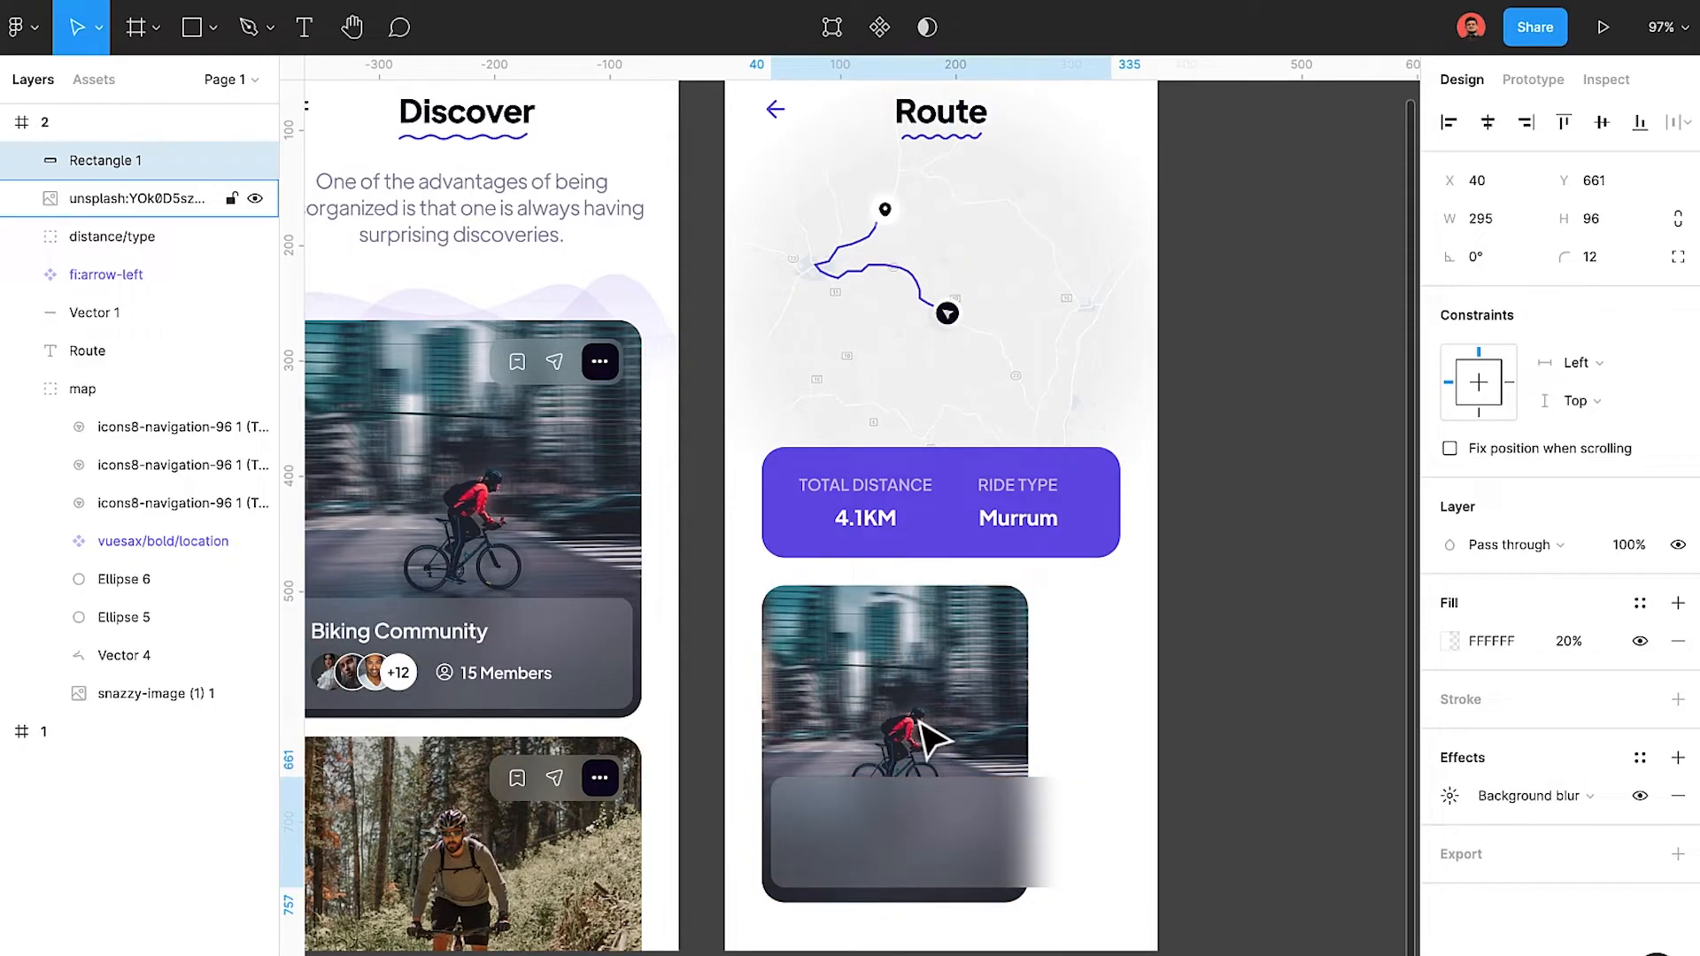
Narrow the blurred rectangle to 215 so it sits inside the photo with even margins at its lower edge.
drag(1110, 841, 1025, 841)
click(985, 731)
click(974, 806)
click(1359, 488)
Search Unsplash for "biking minimal" and browse the pictures for a new fill for the Route screen's photo.
click(973, 684)
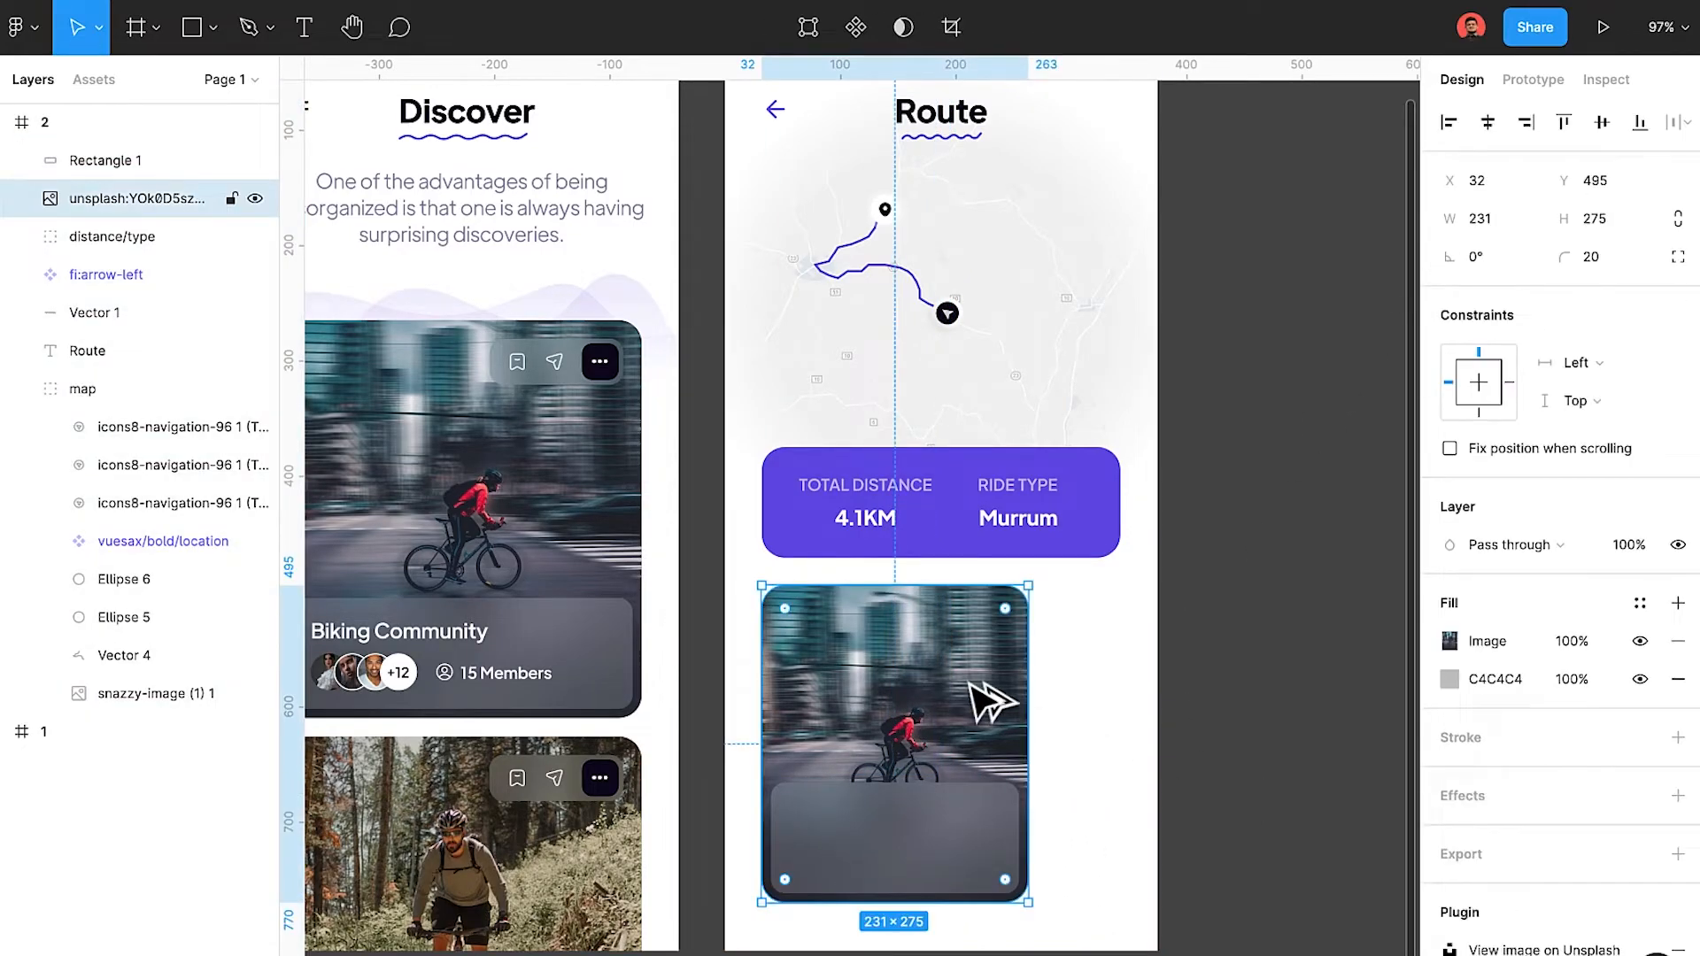
key(super+alt+p)
key(Return)
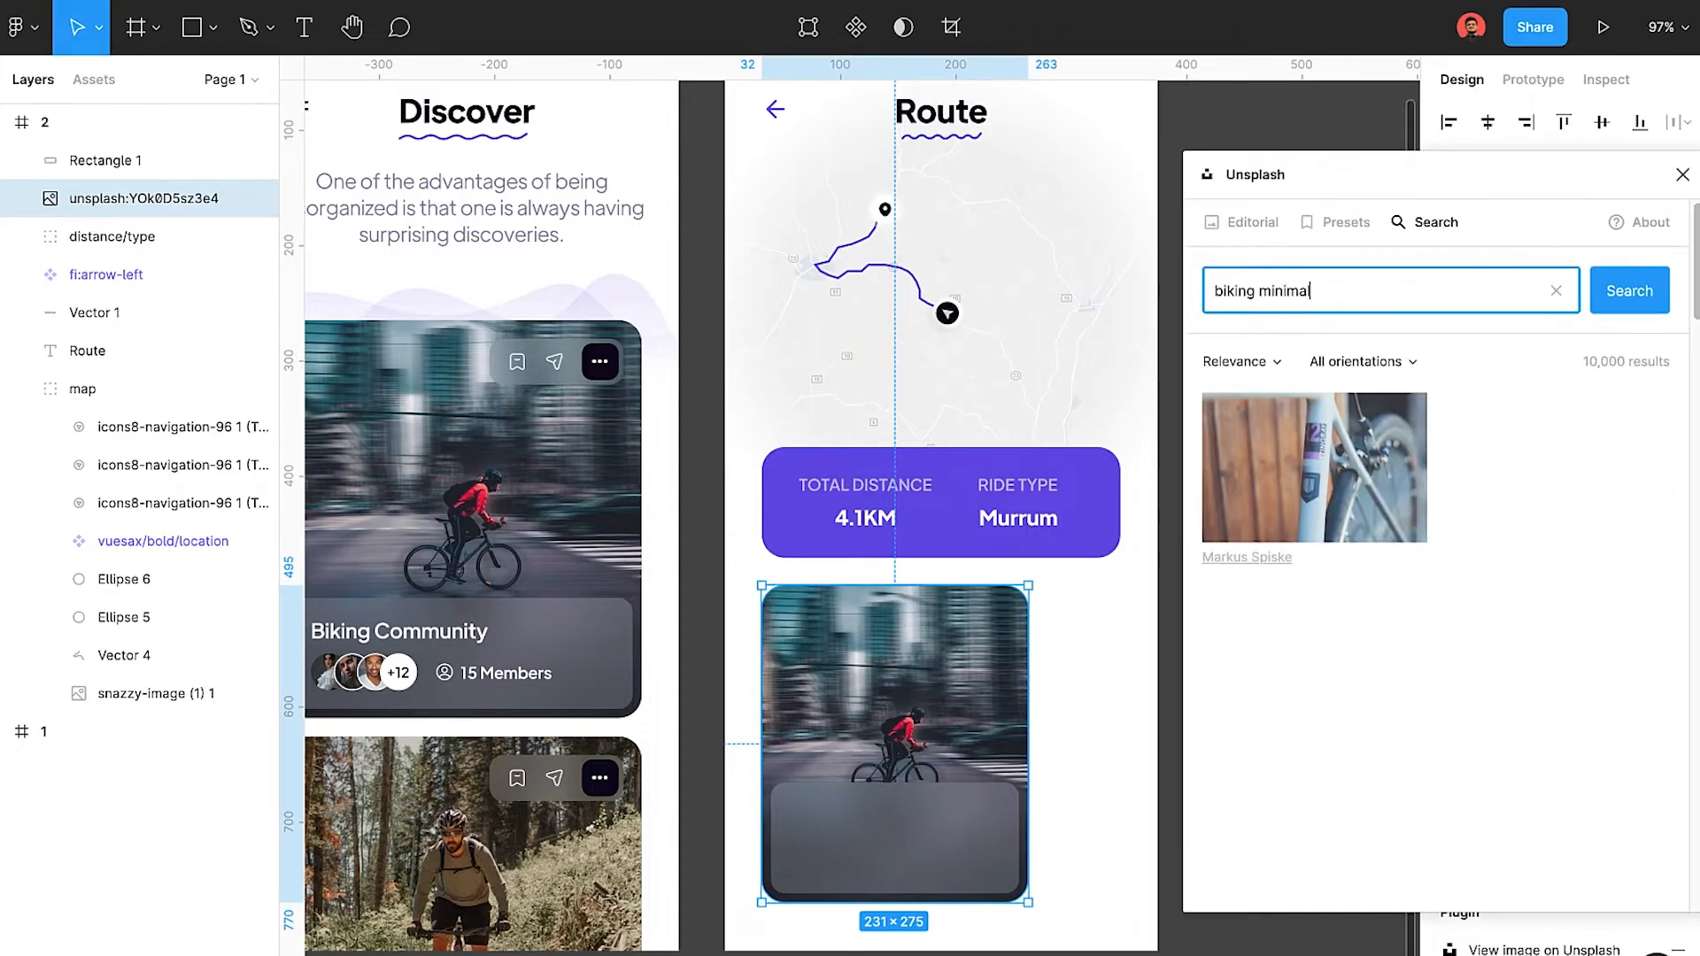
scroll(1522, 577, down, 10)
scroll(1525, 585, up, 5)
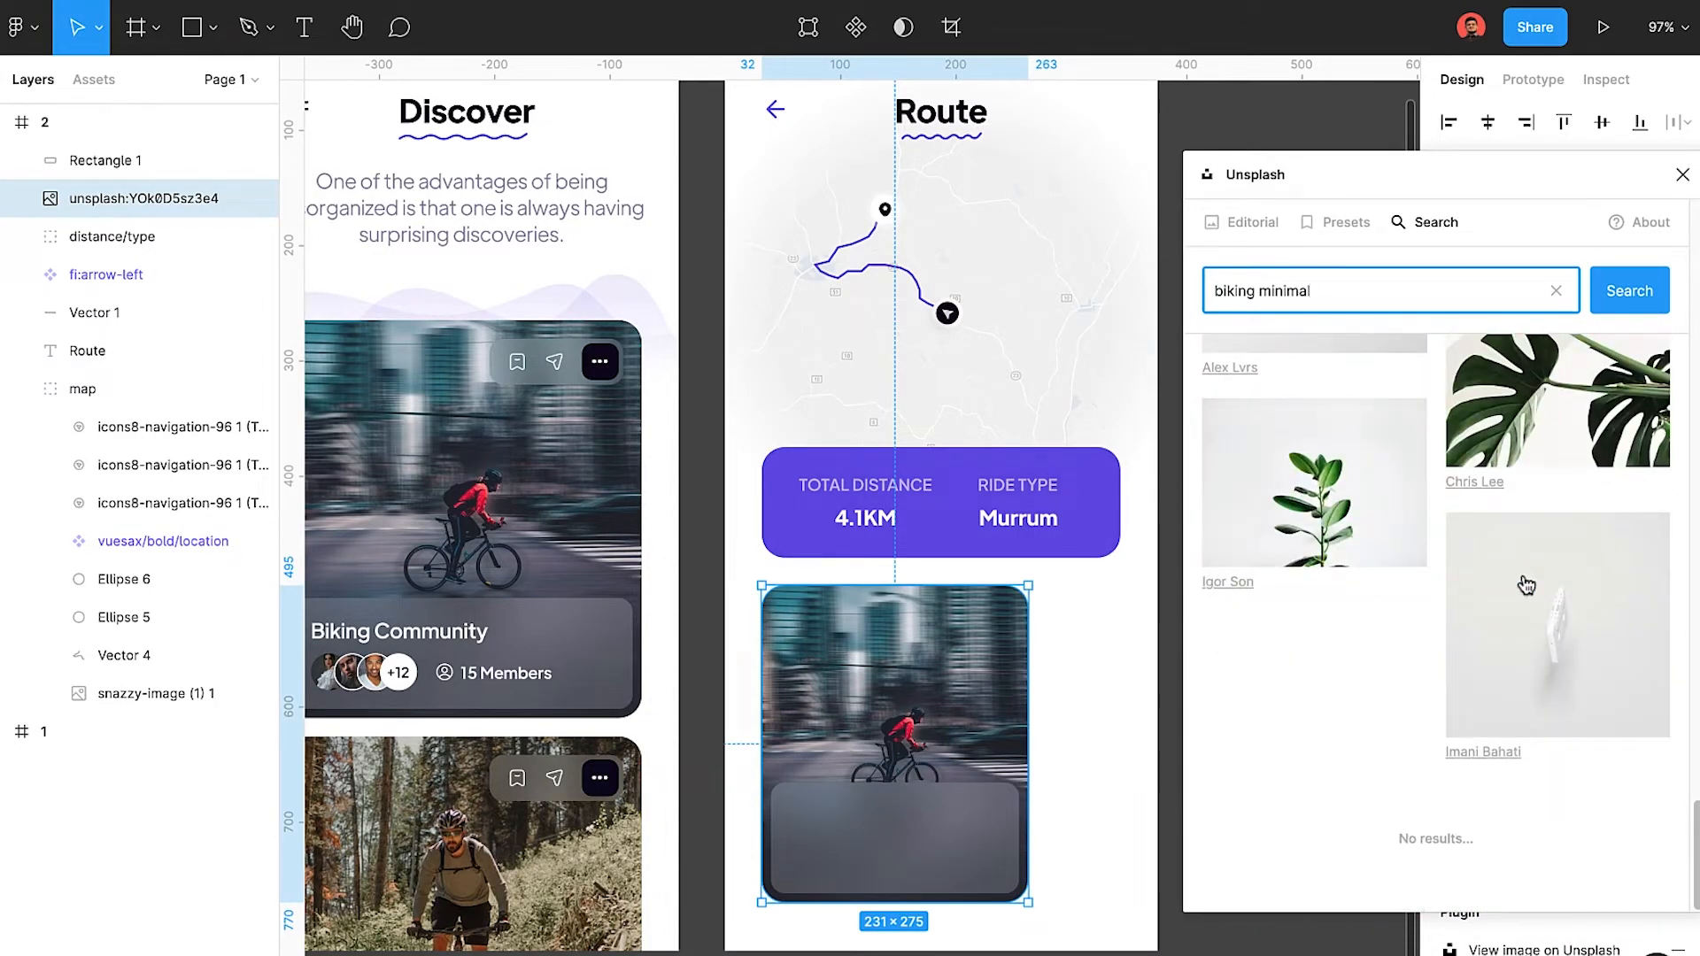
Search Unsplash for "biking" and fill the Route screen's photo with the bicycle wheel at sunset.
triple_click(1262, 279)
text(biking)
key(Return)
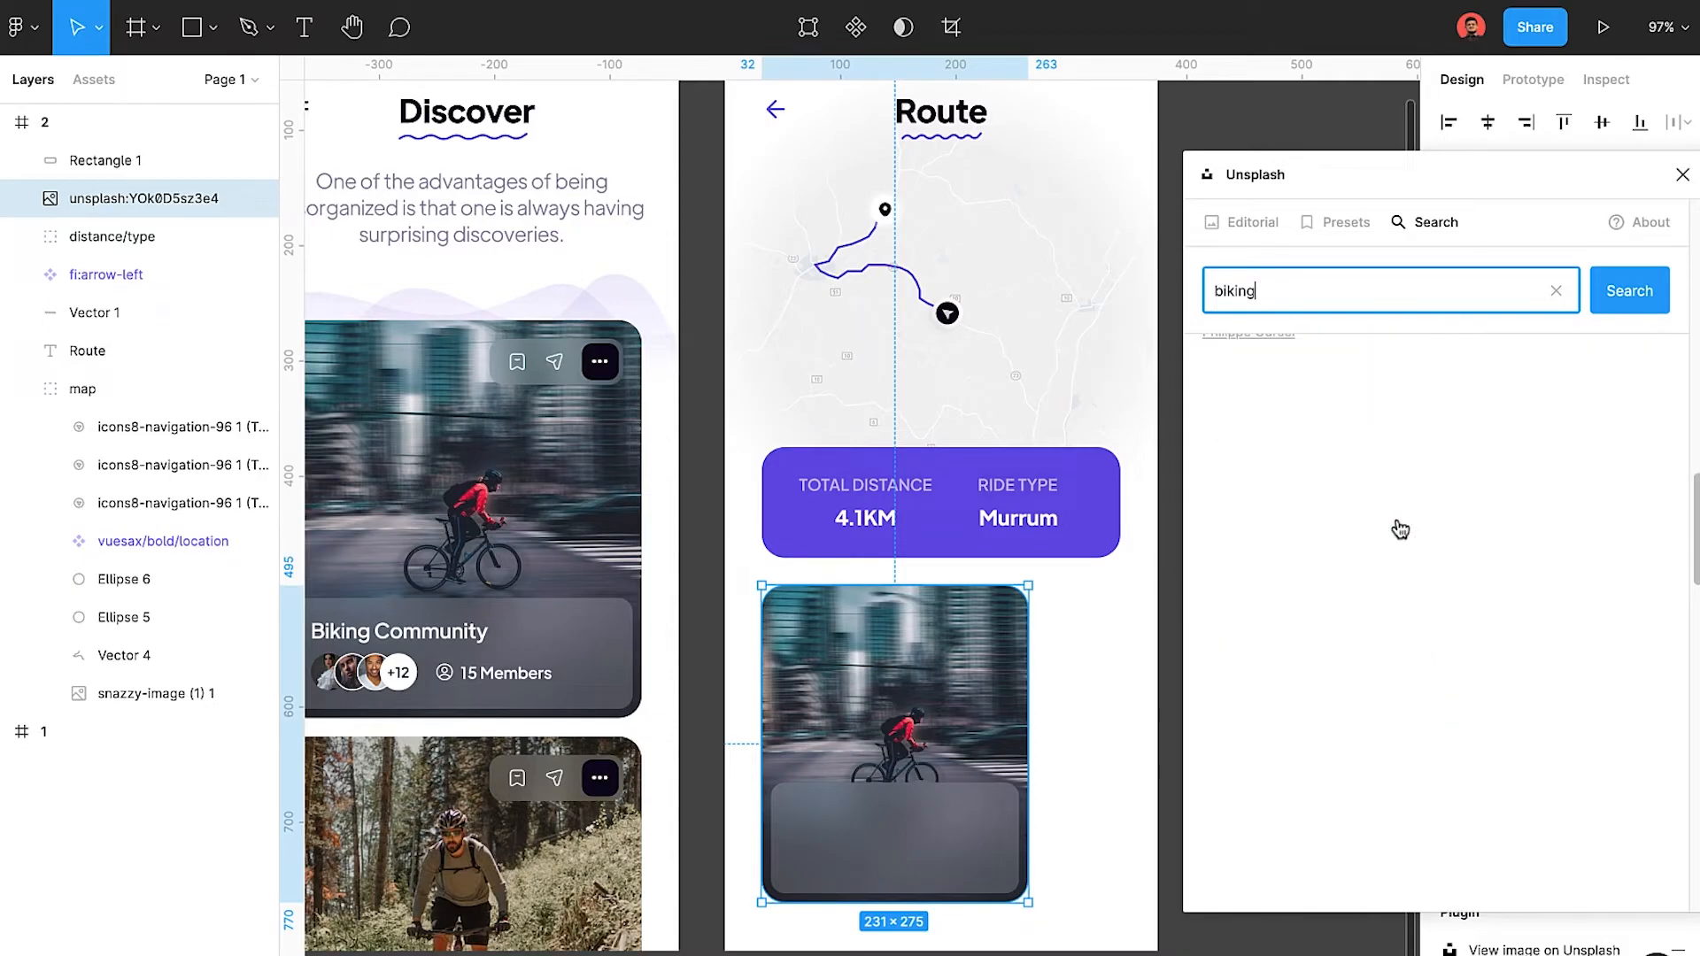
scroll(1399, 528, down, 3)
scroll(1399, 529, down, 10)
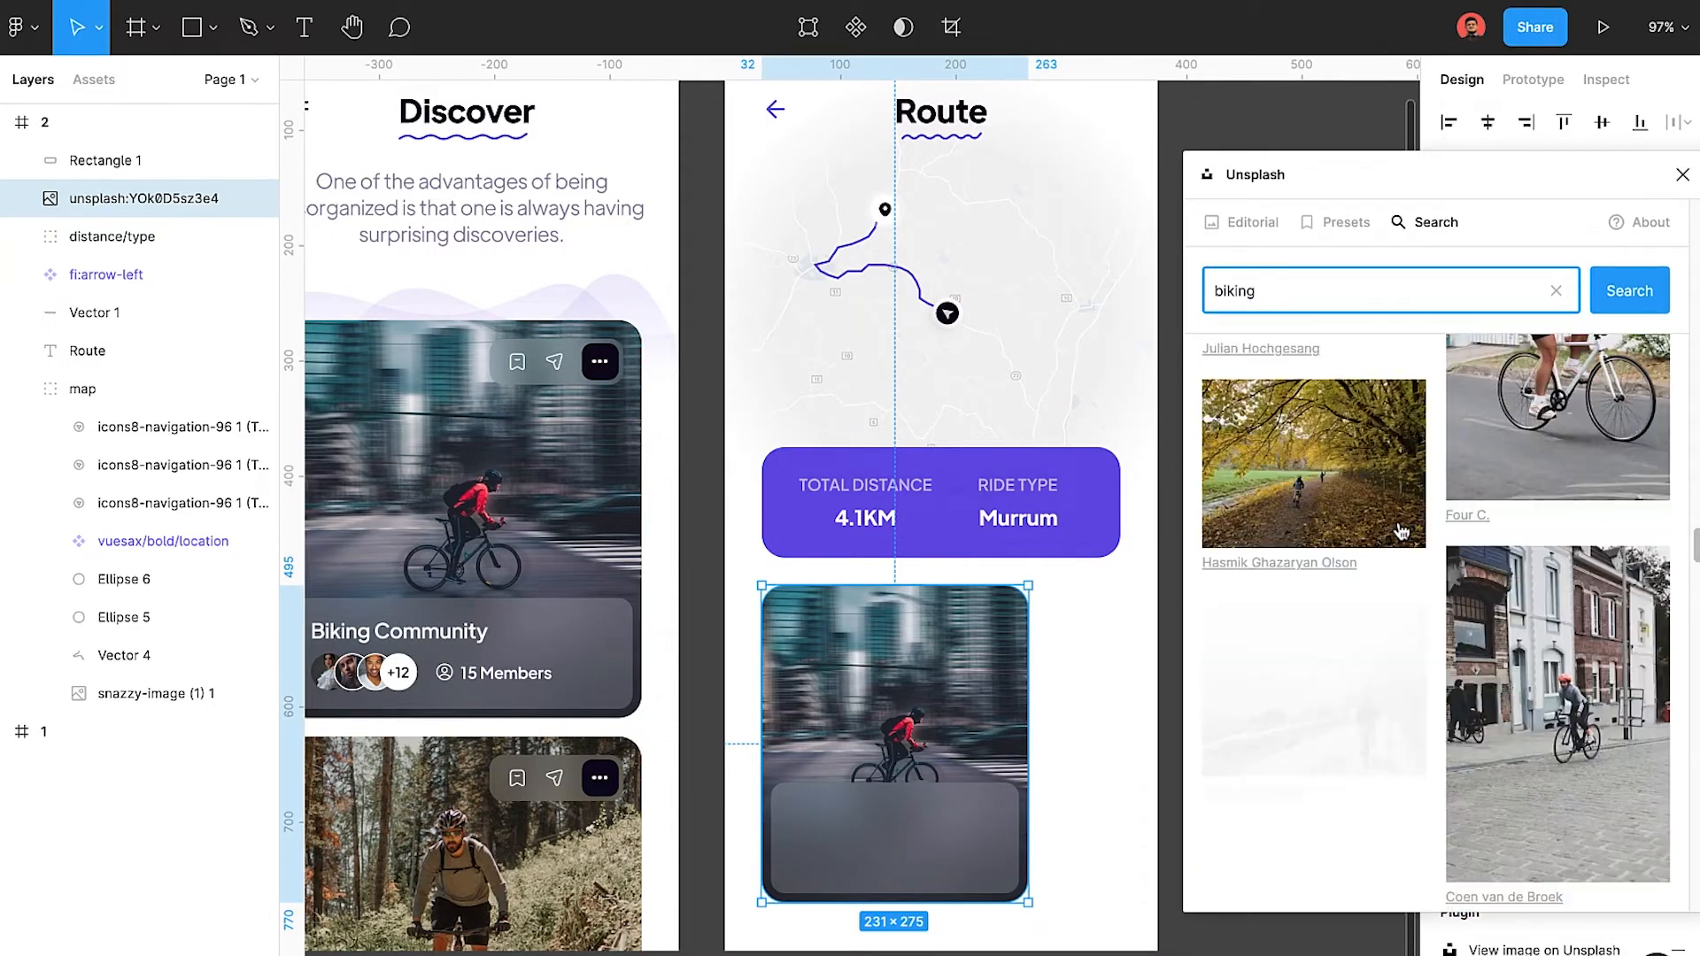
scroll(1400, 531, down, 10)
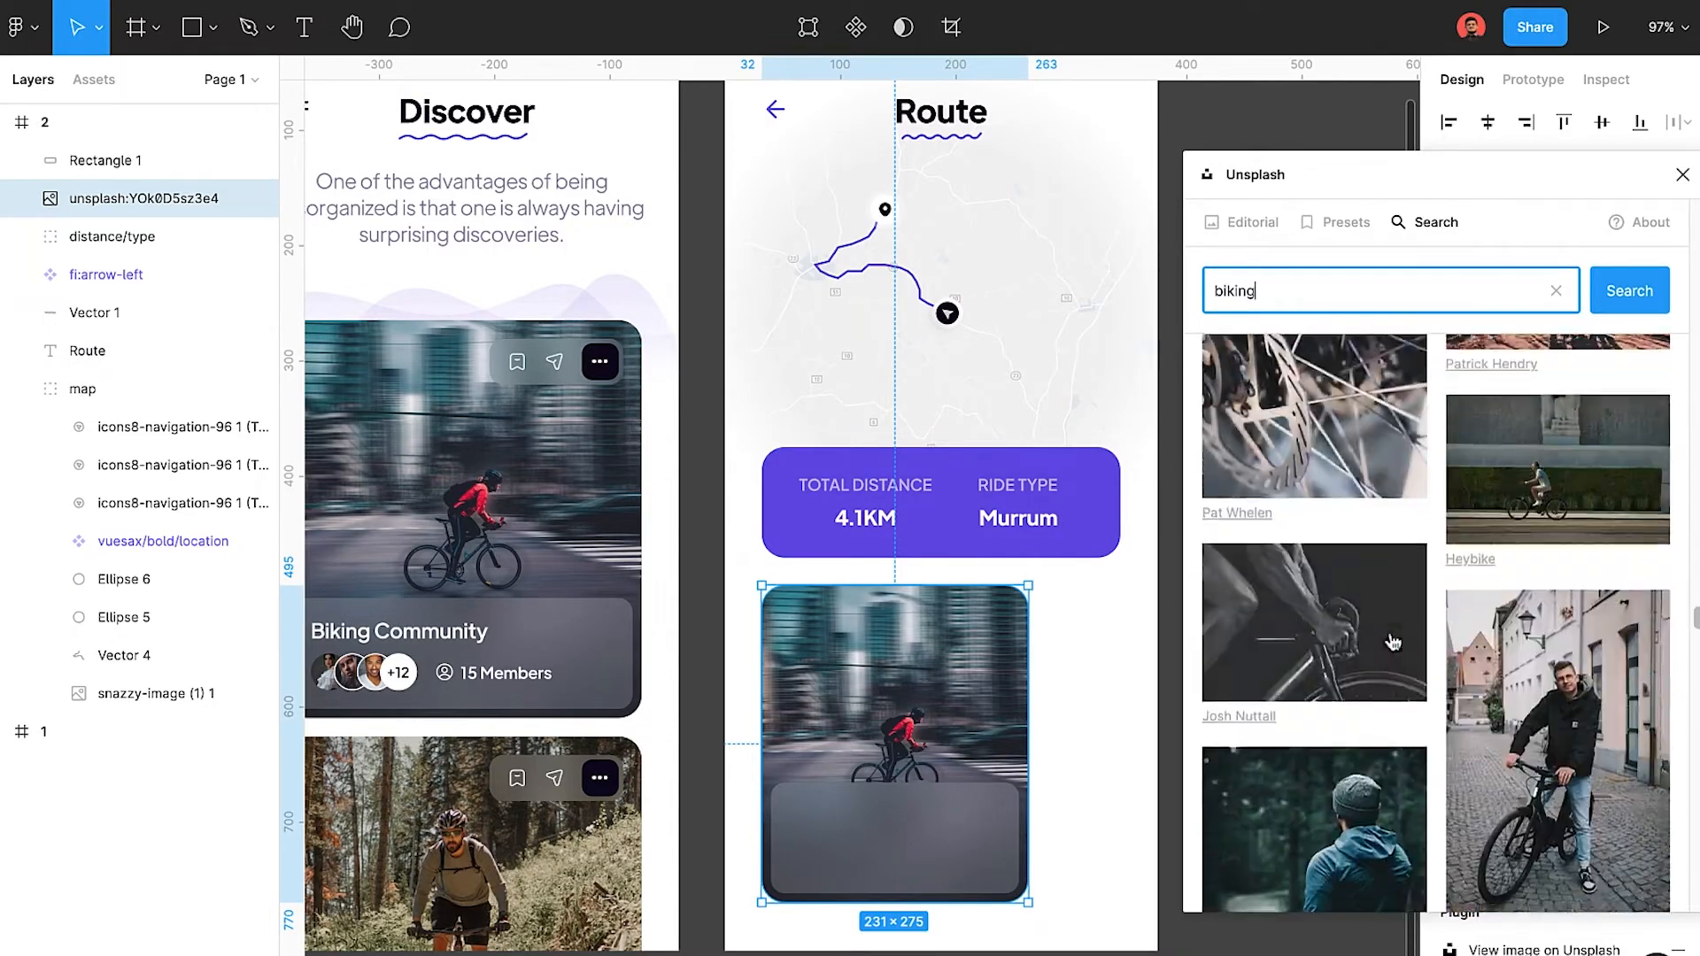
scroll(1391, 641, down, 5)
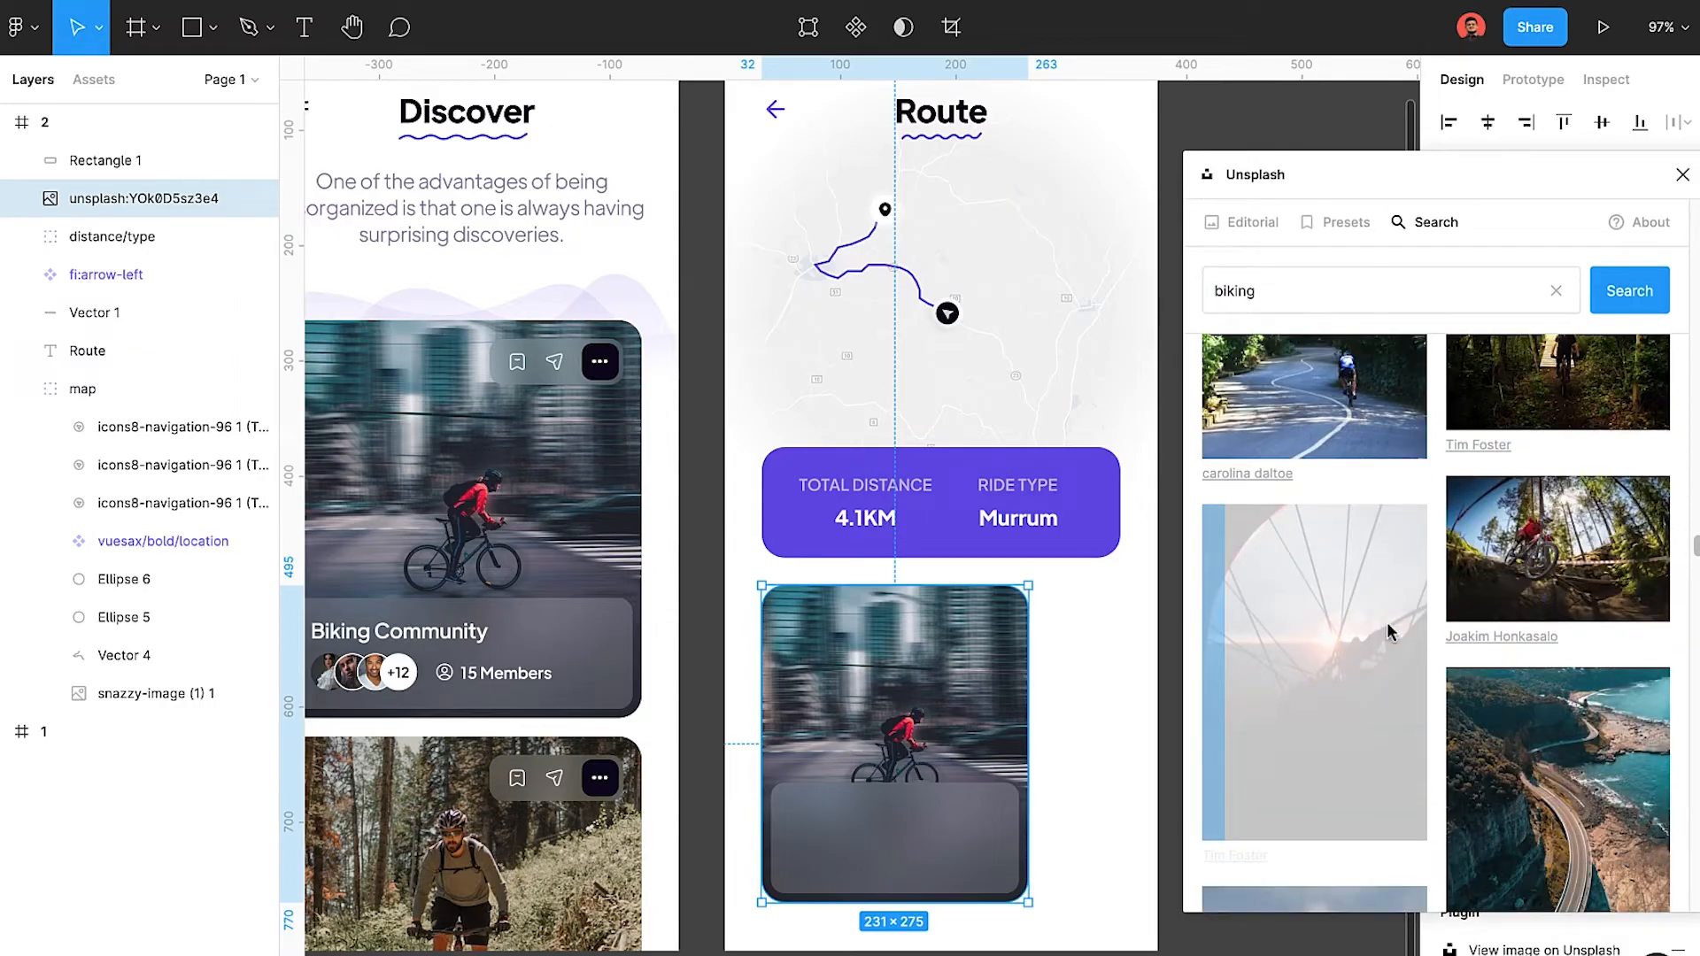
click(1389, 644)
Replace the Route screen's photo fill with the image of a black road bike on a dark background.
scroll(1391, 633, down, 5)
scroll(1390, 624, down, 10)
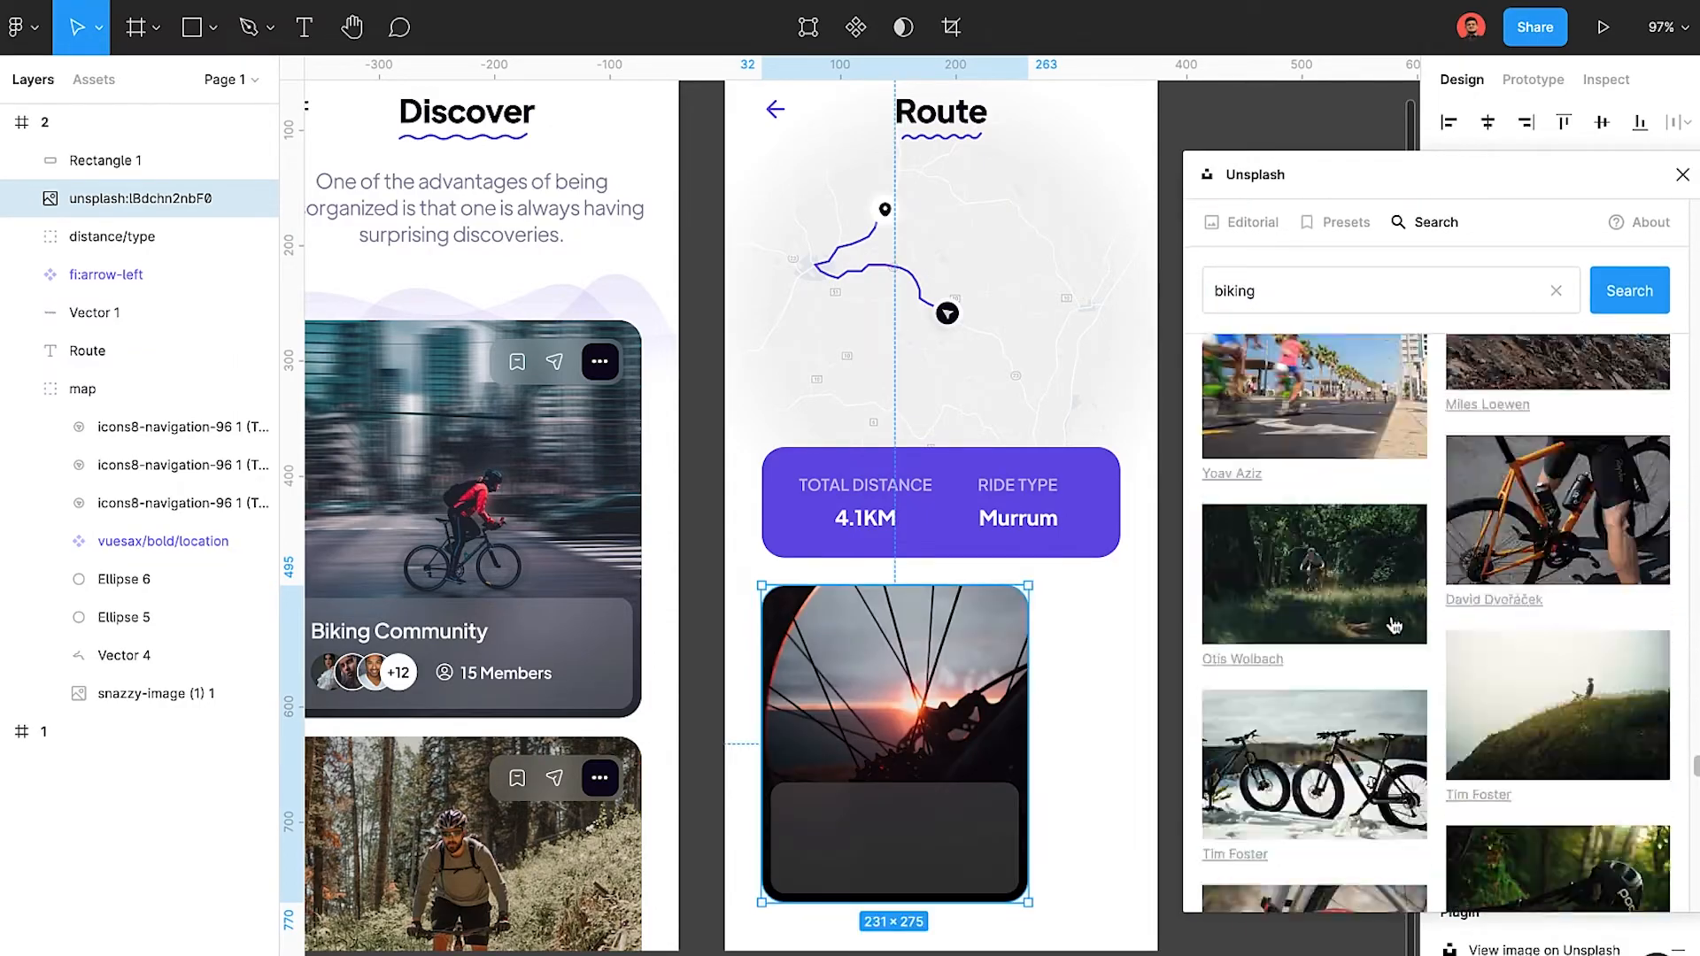
scroll(1391, 615, down, 3)
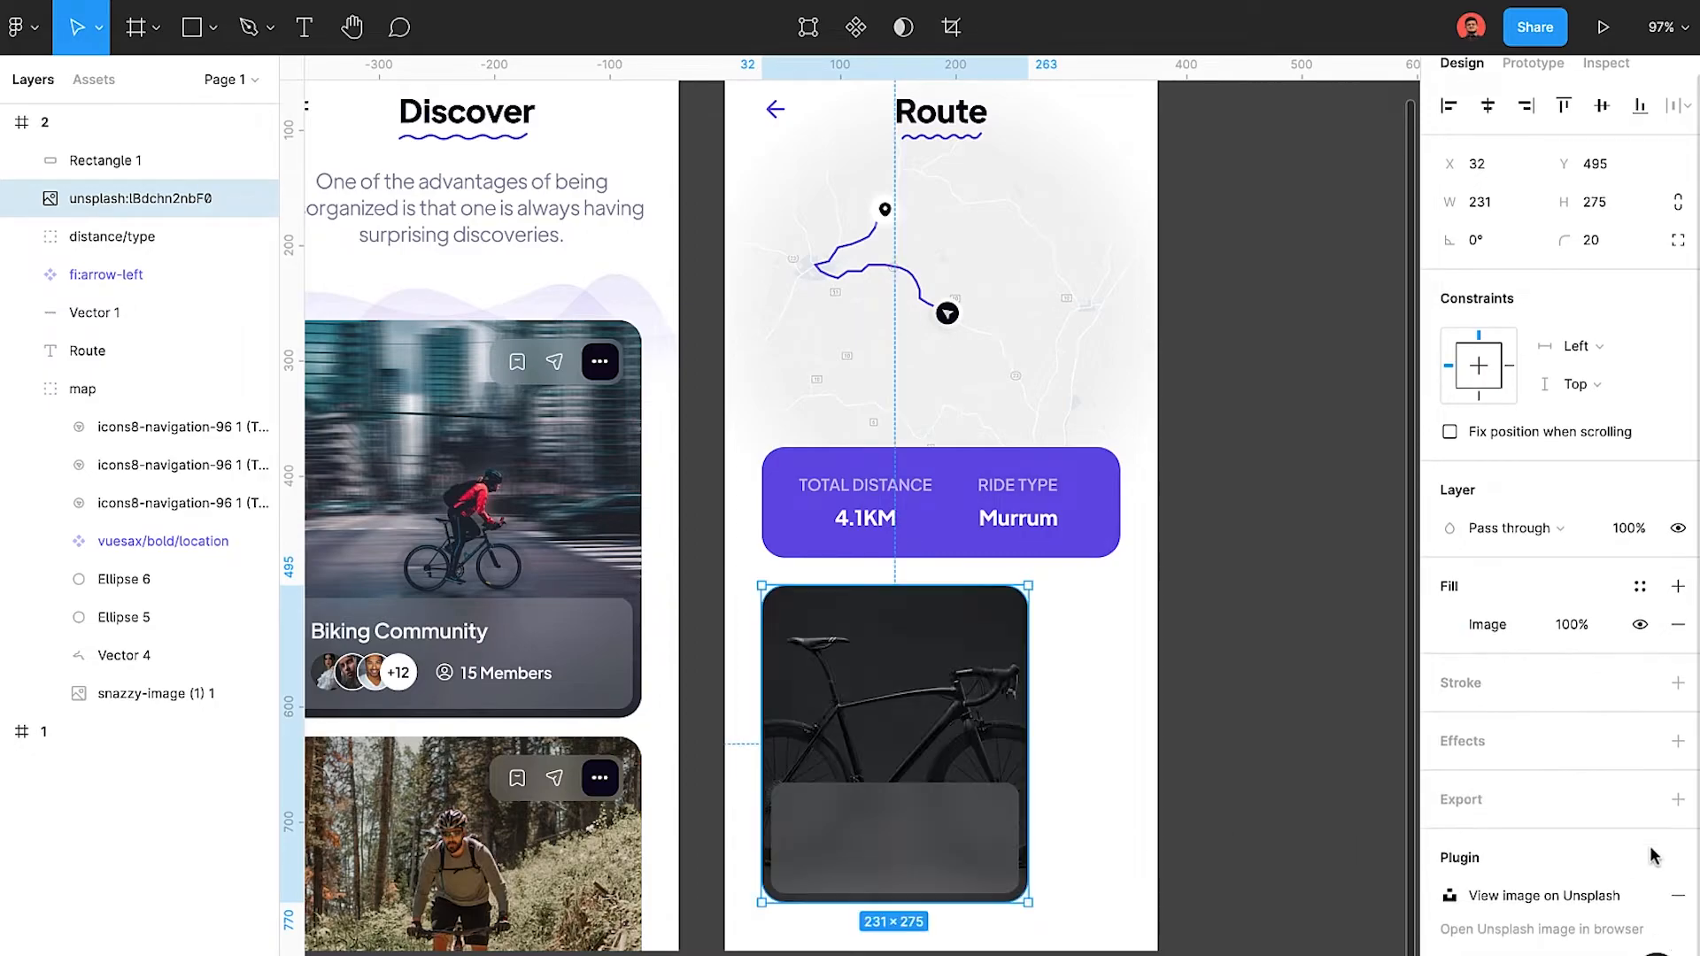
click(1264, 735)
click(961, 685)
click(1187, 790)
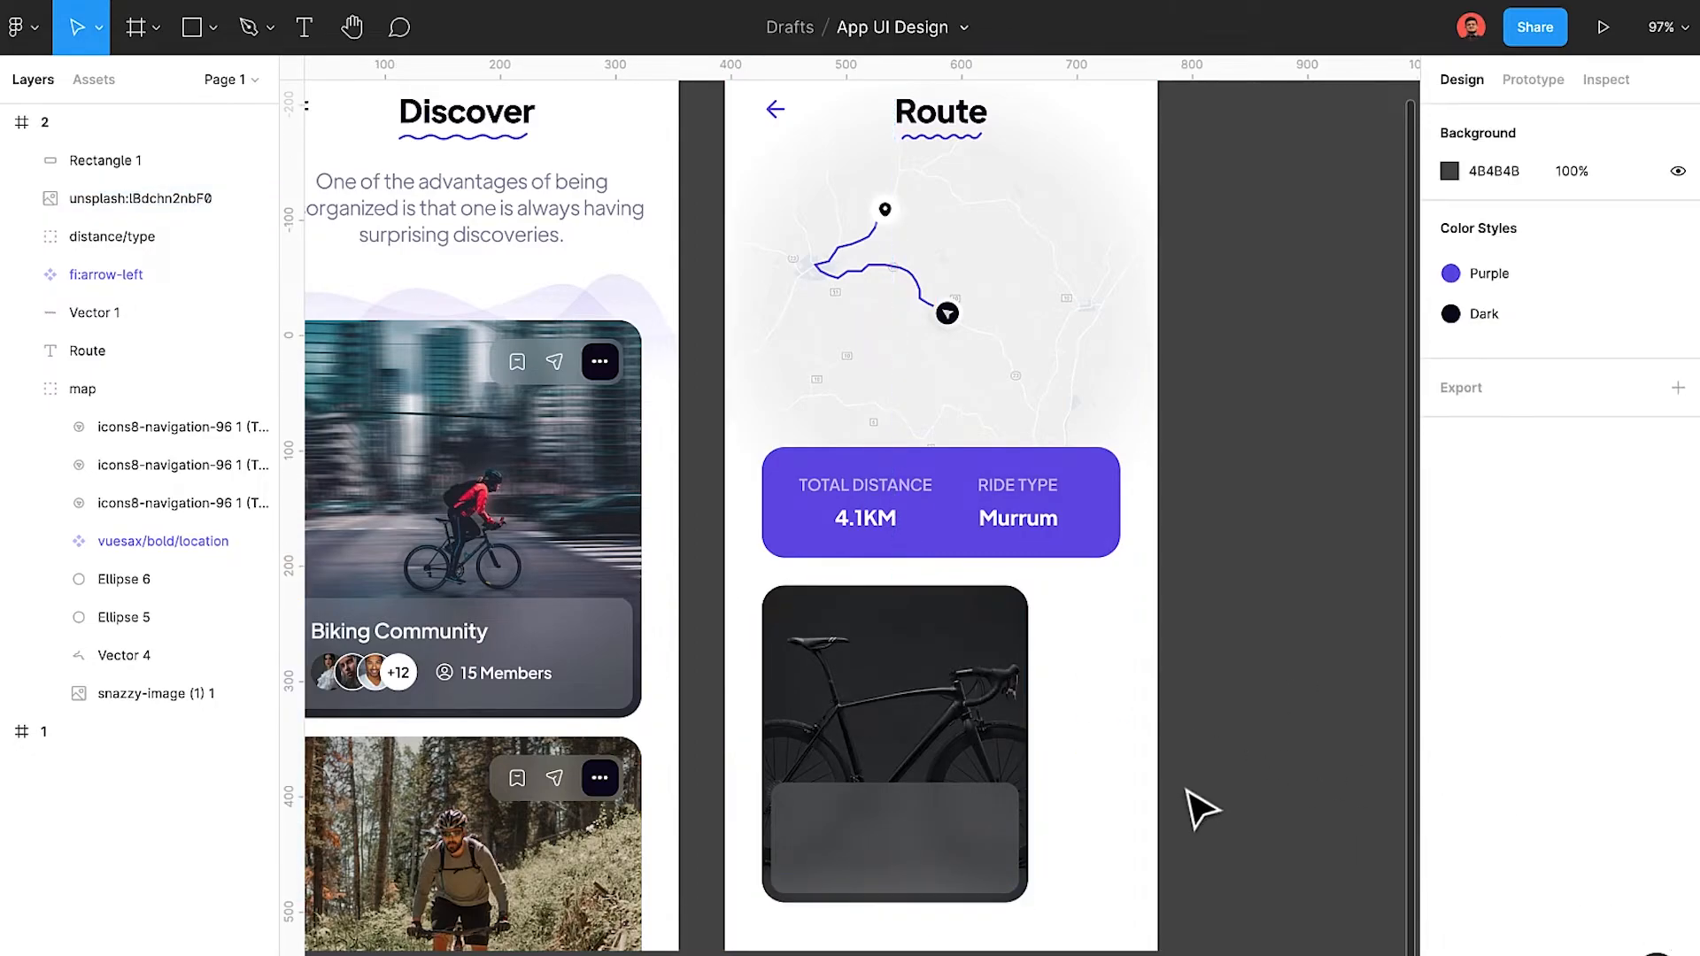
Reduce the blurred rectangle's height to 88 and position it at Y 674 over the bike photo.
click(776, 834)
key(Up)
key(Return)
key(shift+Down)
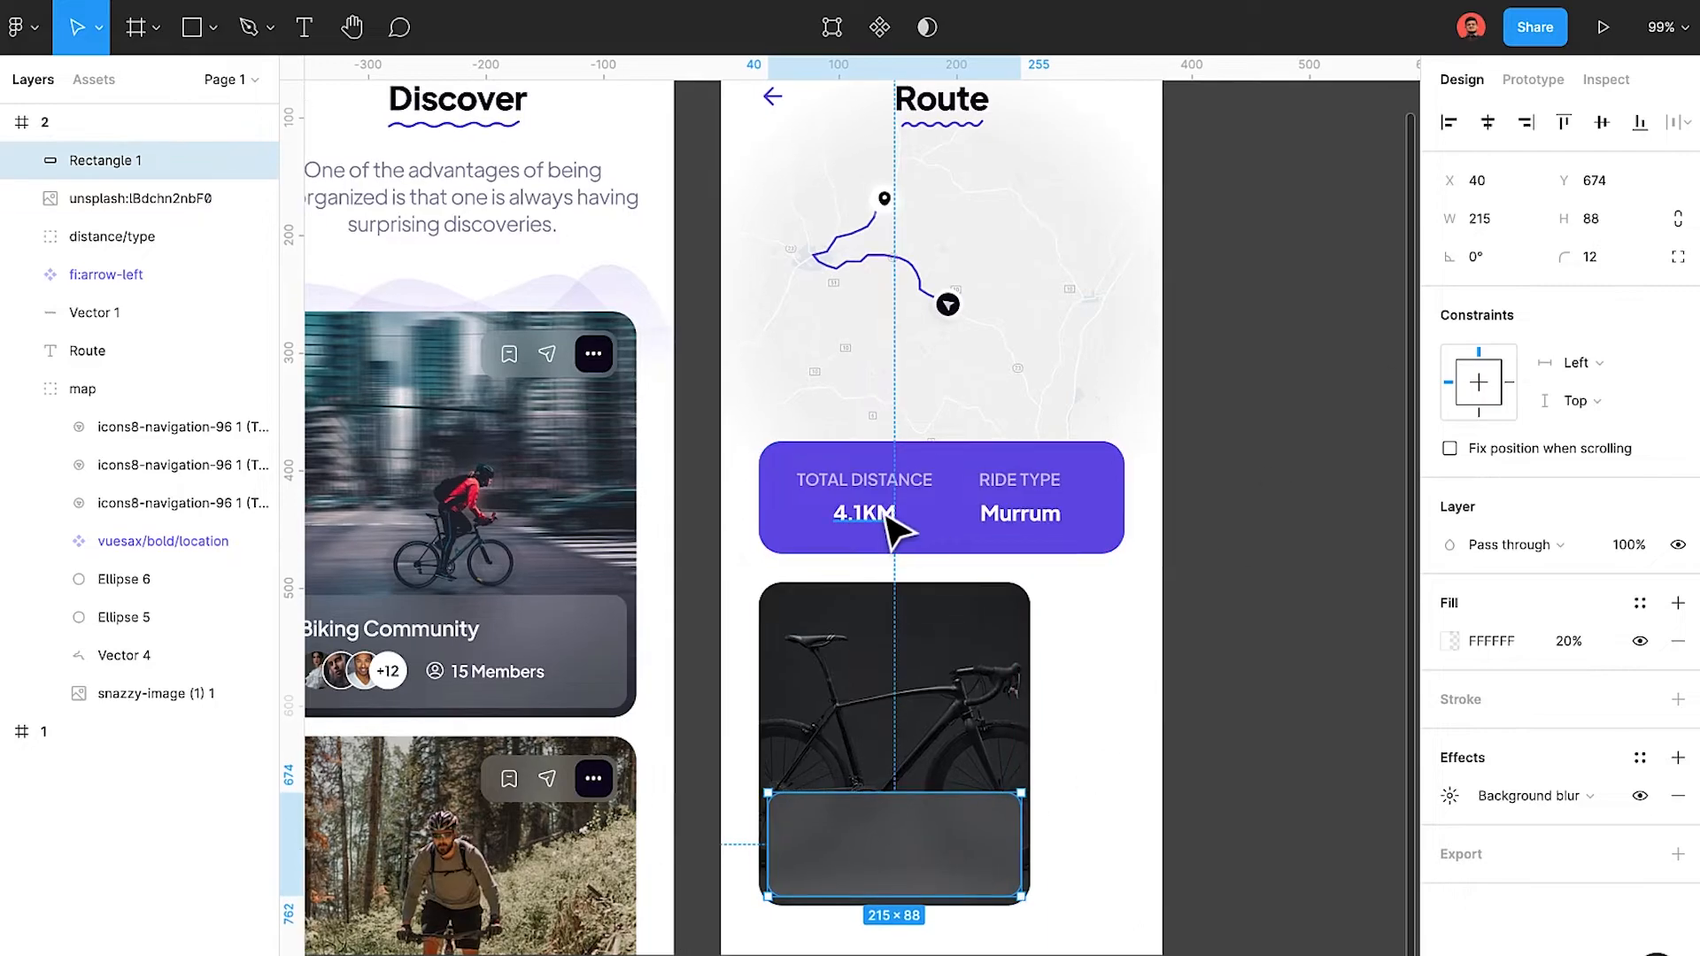
Copy the 4.1km text from the distance panel onto the bike photo's blurred rectangle at X 68, Y 695.
ctrl+click(891, 519)
scroll(863, 832, down, 5)
scroll(860, 847, up, 7)
click(943, 750)
key(ctrl+v)
scroll(913, 765, up, 3)
drag(861, 492, 865, 762)
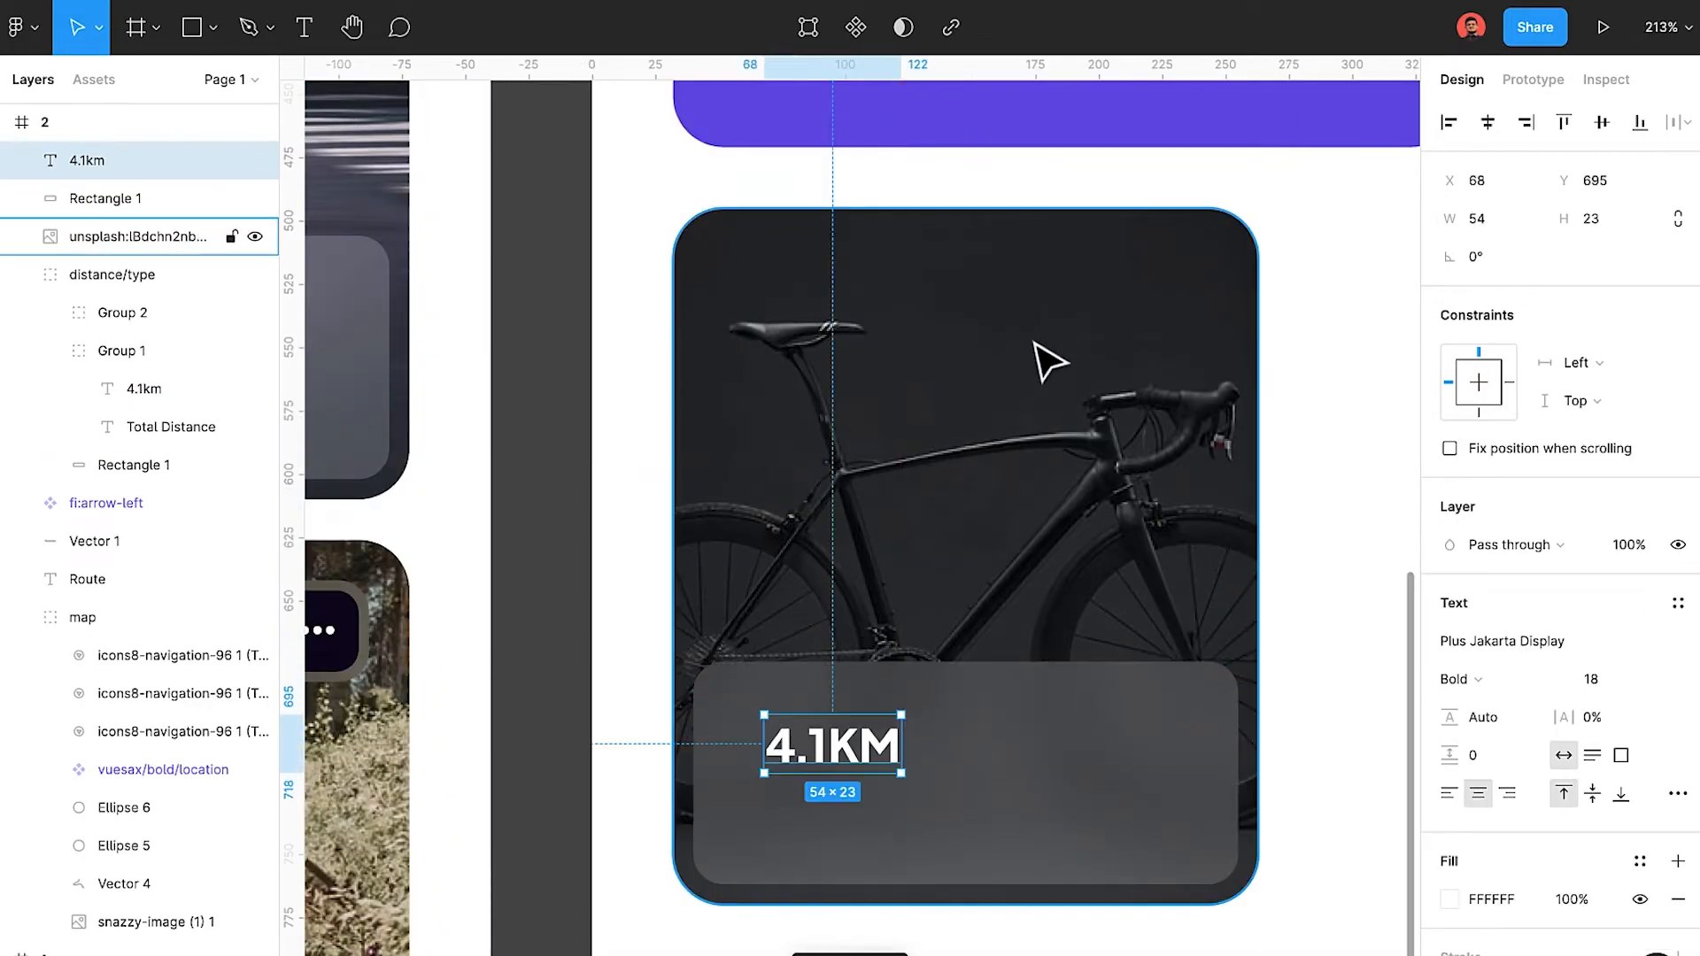
Restore the original letter case of the 4.1km text in the distance panel instead of uppercase.
scroll(1049, 359, up, 4)
ctrl+click(911, 285)
click(1674, 755)
click(1277, 866)
click(1396, 403)
scroll(929, 555, down, 5)
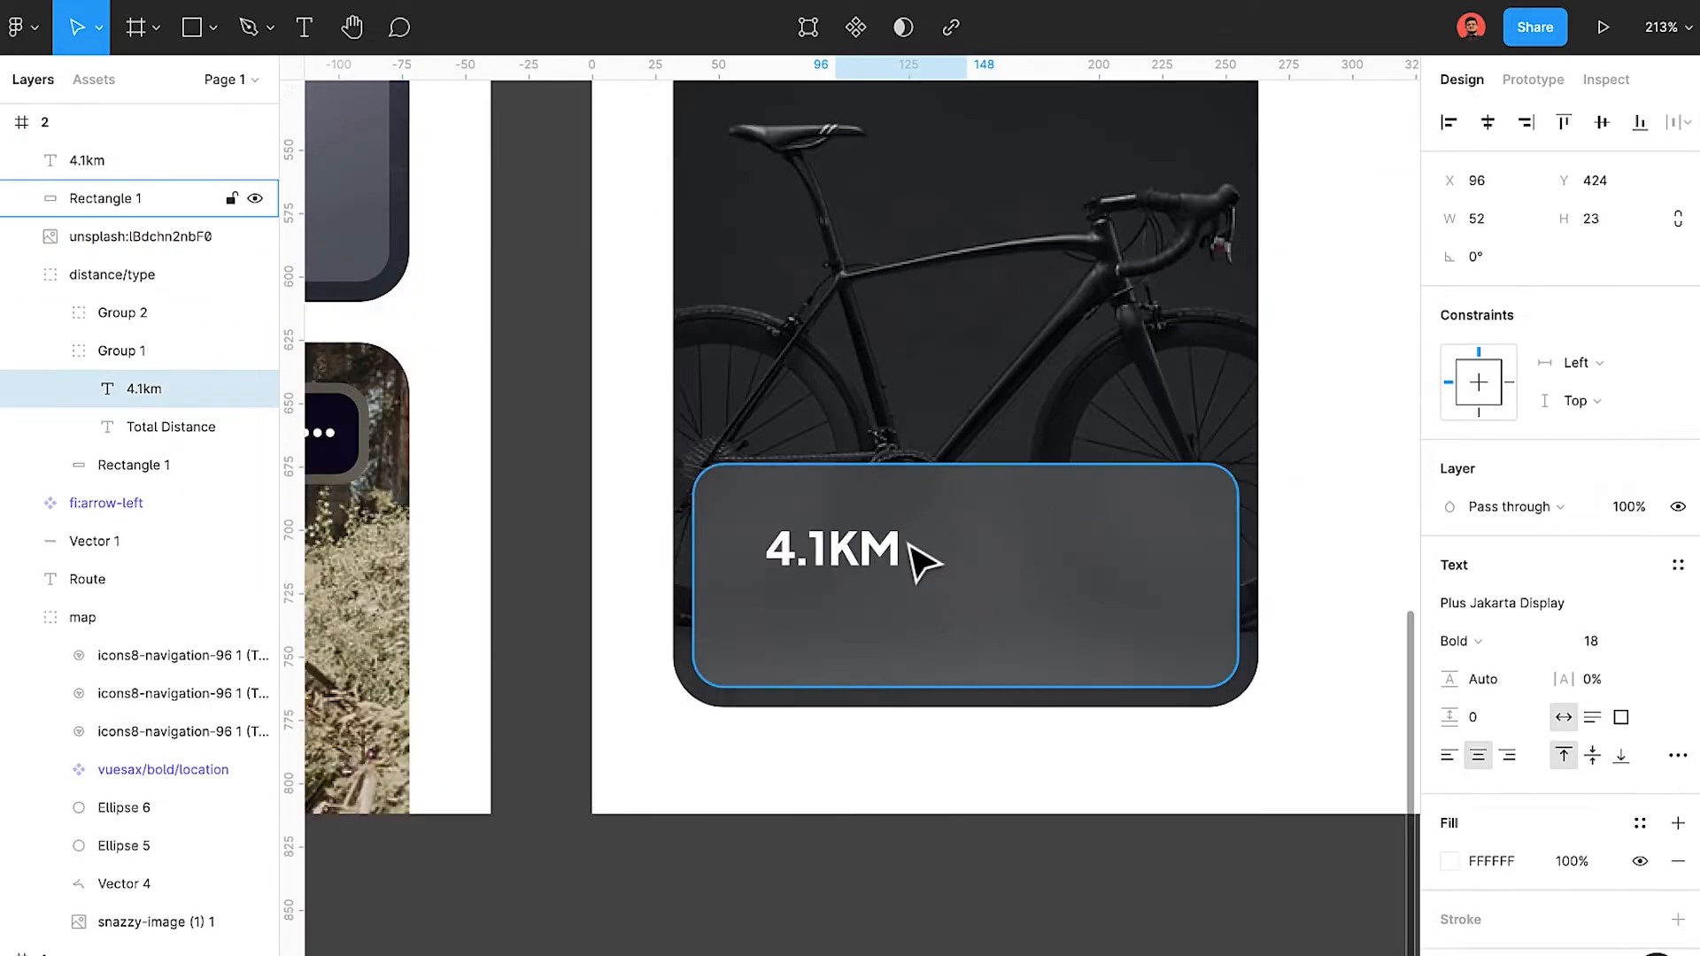
Change the copied text on the bike photo to "Electric Racing Bike", left-align it and place it within the blurred rectangle.
double_click(877, 550)
text(Electric Racing Bike)
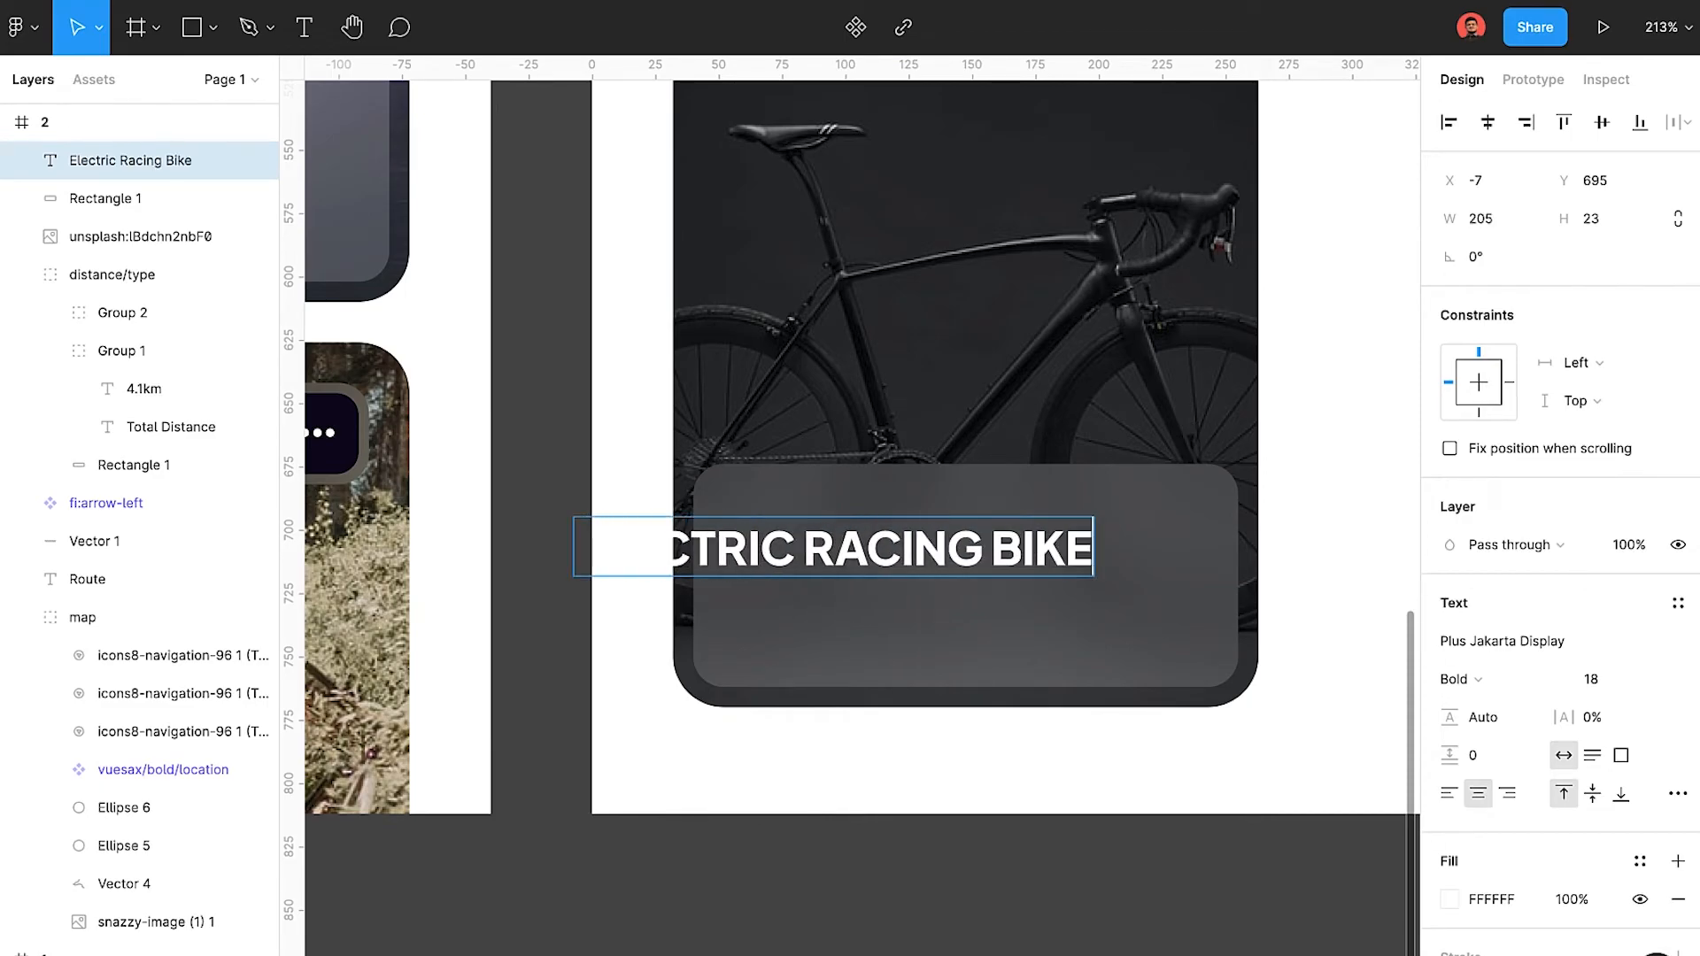
key(Escape)
click(1448, 793)
drag(1000, 533, 1100, 523)
Set the Electric Racing Bike title to its original letter case and position it at X 56, Y 690.
click(1677, 793)
click(1277, 867)
click(1396, 403)
key(alt)
key(Right)
key(Right)
key(Right)
key(Right)
key(Right)
key(Right)
key(Down)
key(Down)
key(Down)
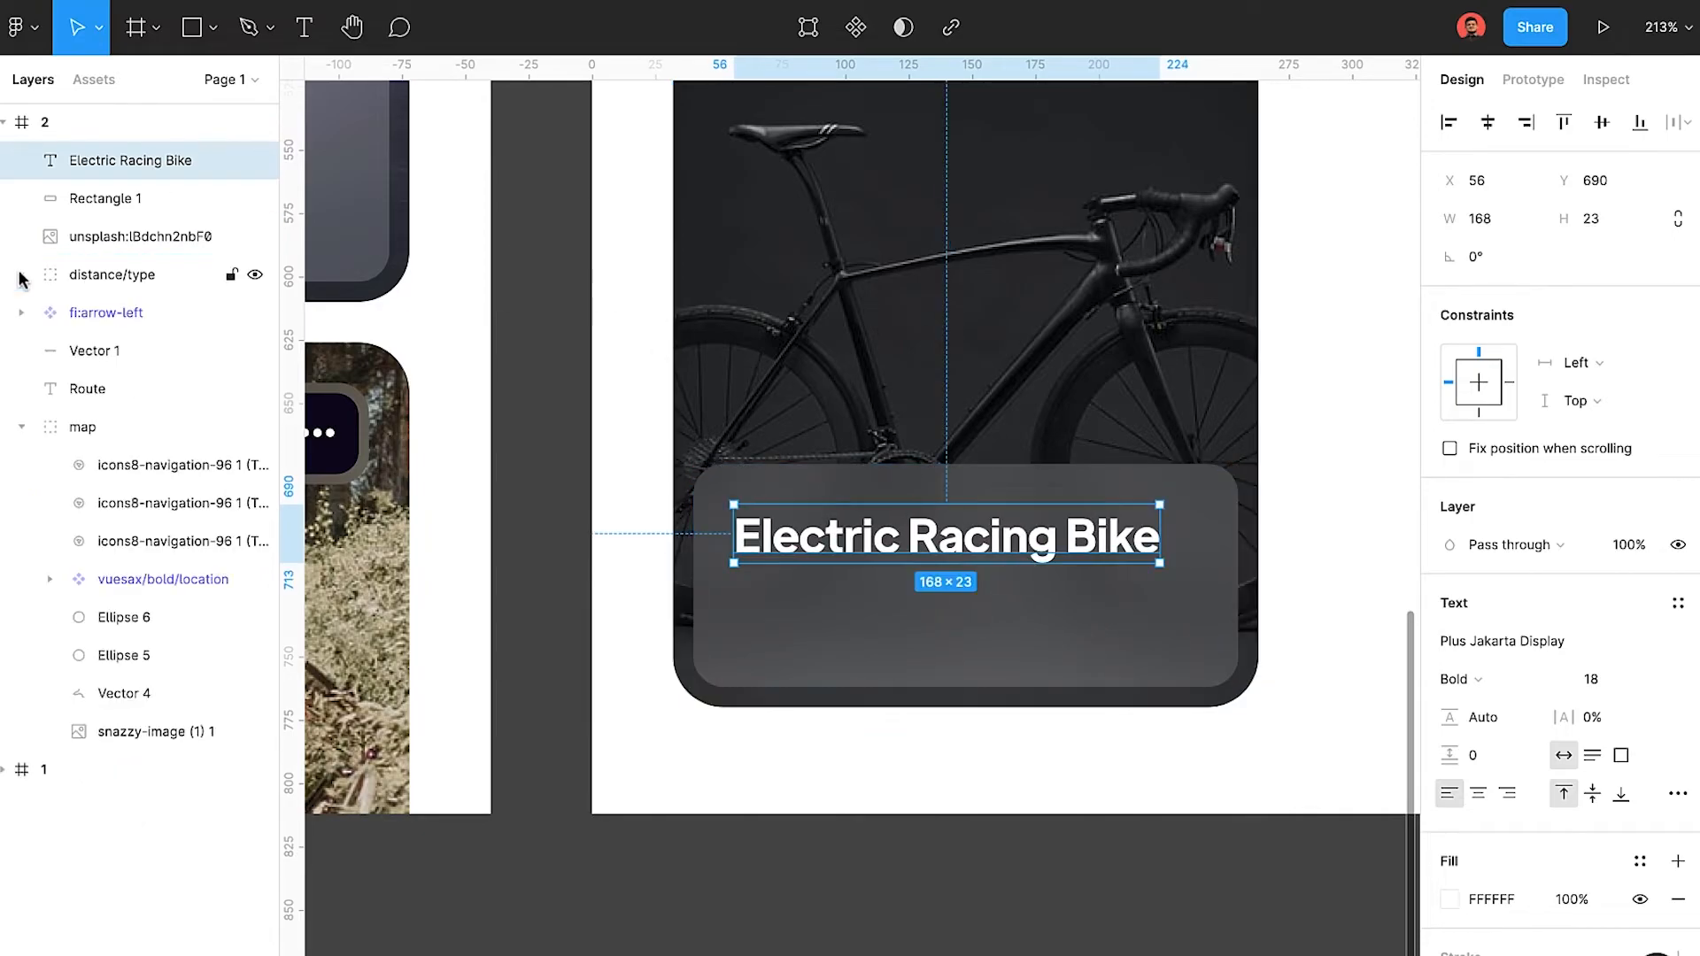
key(Escape)
Paste the battery icon onto the blurred rectangle beneath the start of the title.
click(813, 542)
click(820, 615)
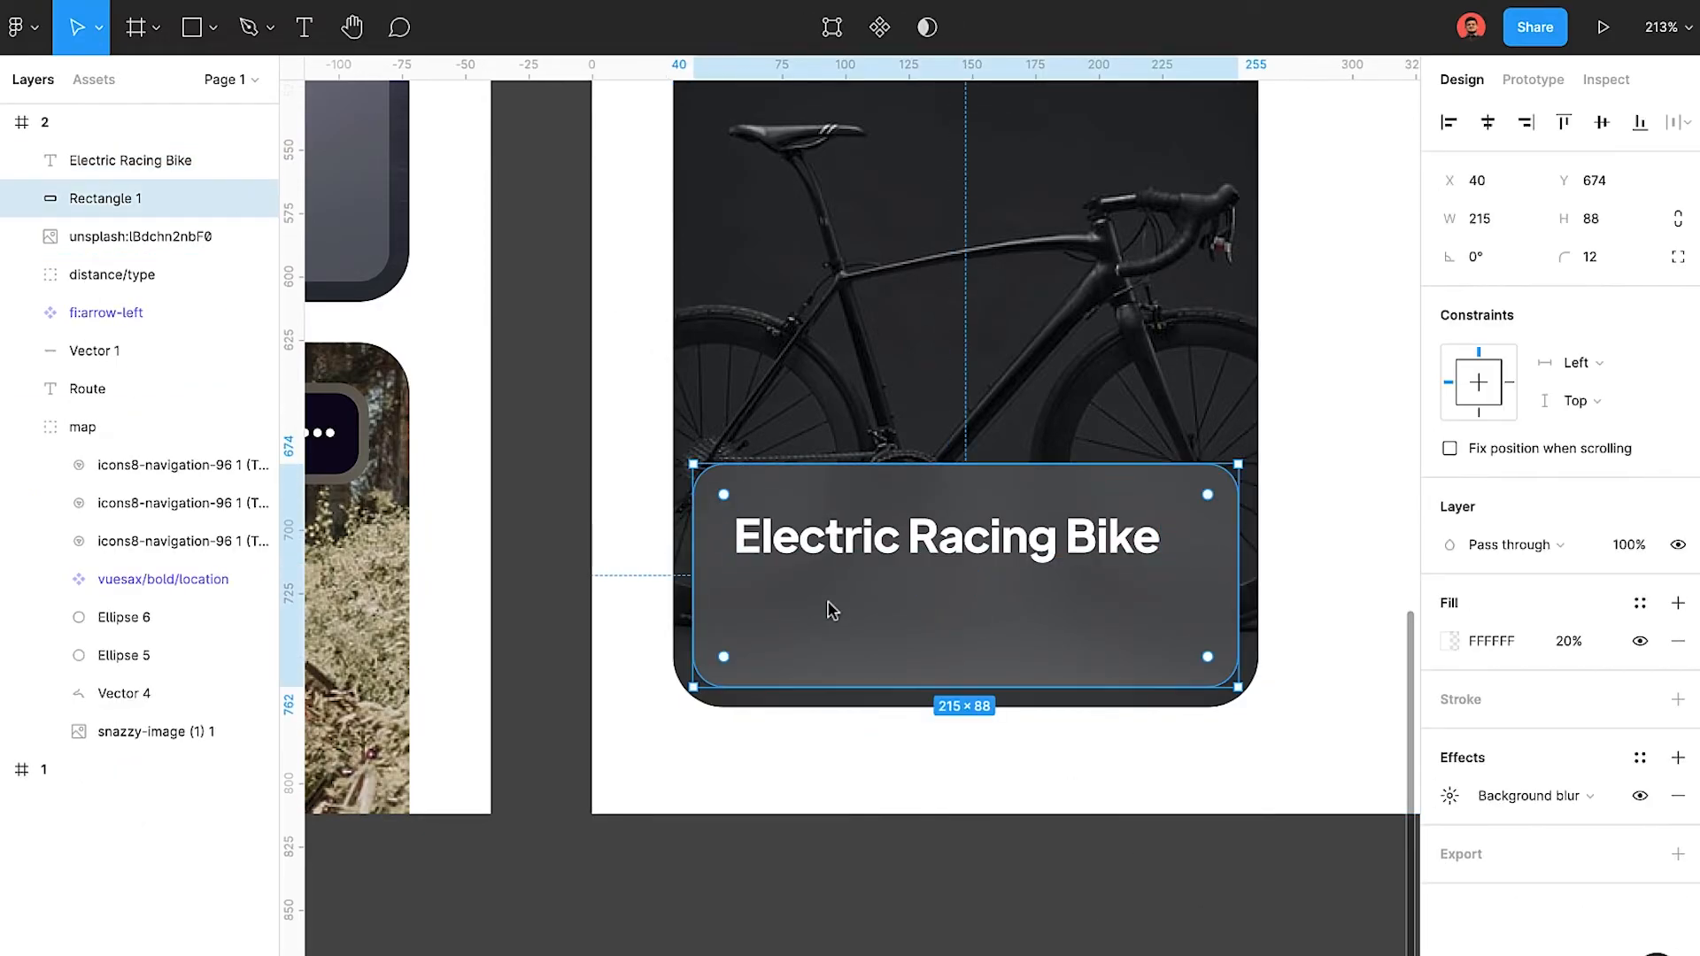
key(ctrl+v)
drag(855, 580, 765, 623)
Duplicate the title beside the battery icon, change it to "99%" and set it to size 14, Regular weight.
alt+drag(812, 542, 873, 619)
double_click(873, 619)
text(99%)
key(Escape)
key(shift+2)
click(1591, 679)
text(14)
key(Return)
click(1504, 677)
click(1498, 621)
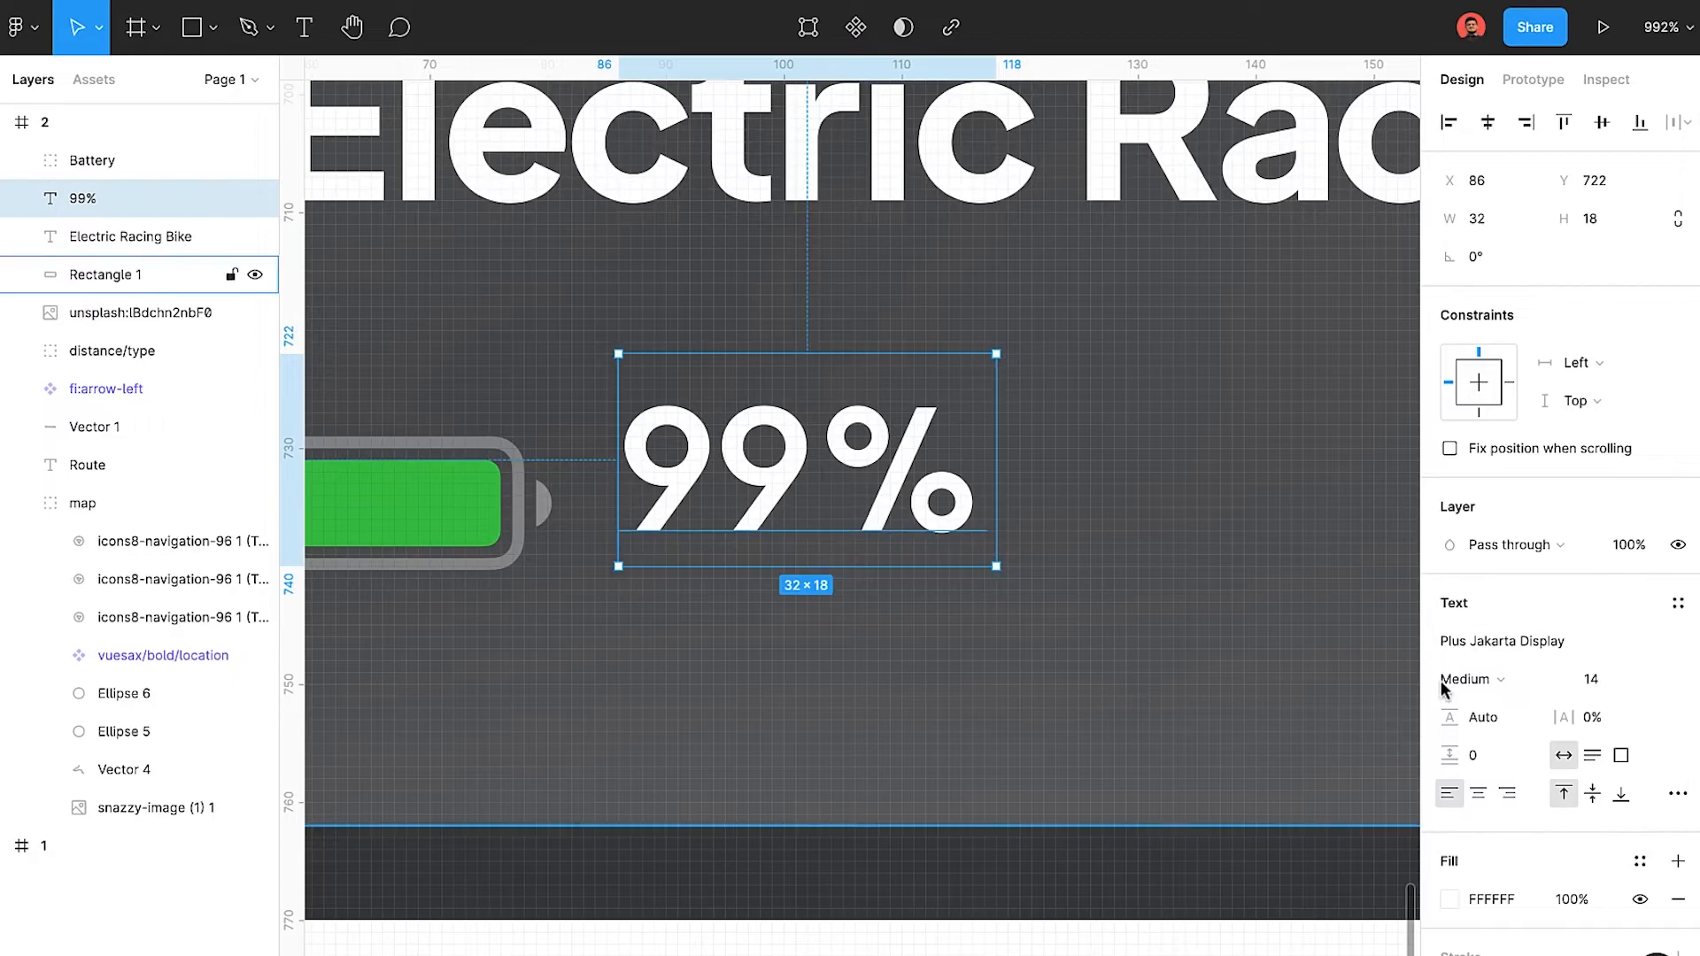
click(1487, 679)
click(1508, 712)
Place the 99% text beside the battery, align their vertical centers and move both 4 px down.
drag(853, 473, 865, 497)
shift+click(478, 503)
click(1600, 122)
scroll(925, 297, down, 2)
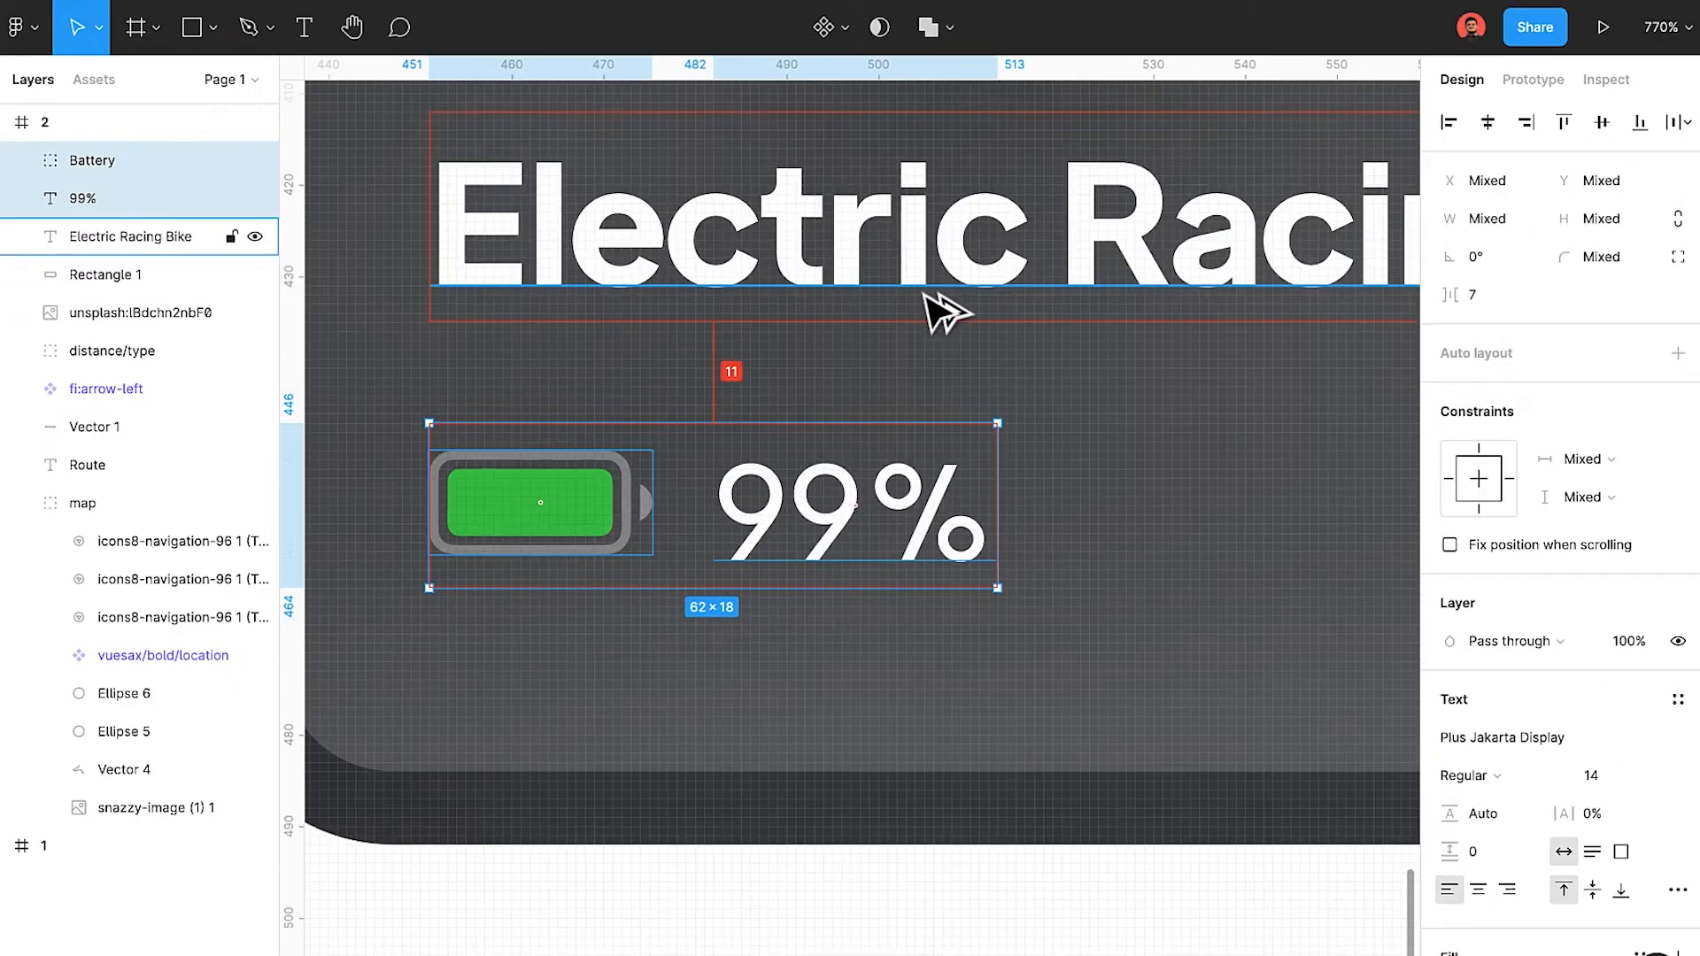
key(Down)
key(Down)
key(Down)
key(Down)
key(Down)
key(Up)
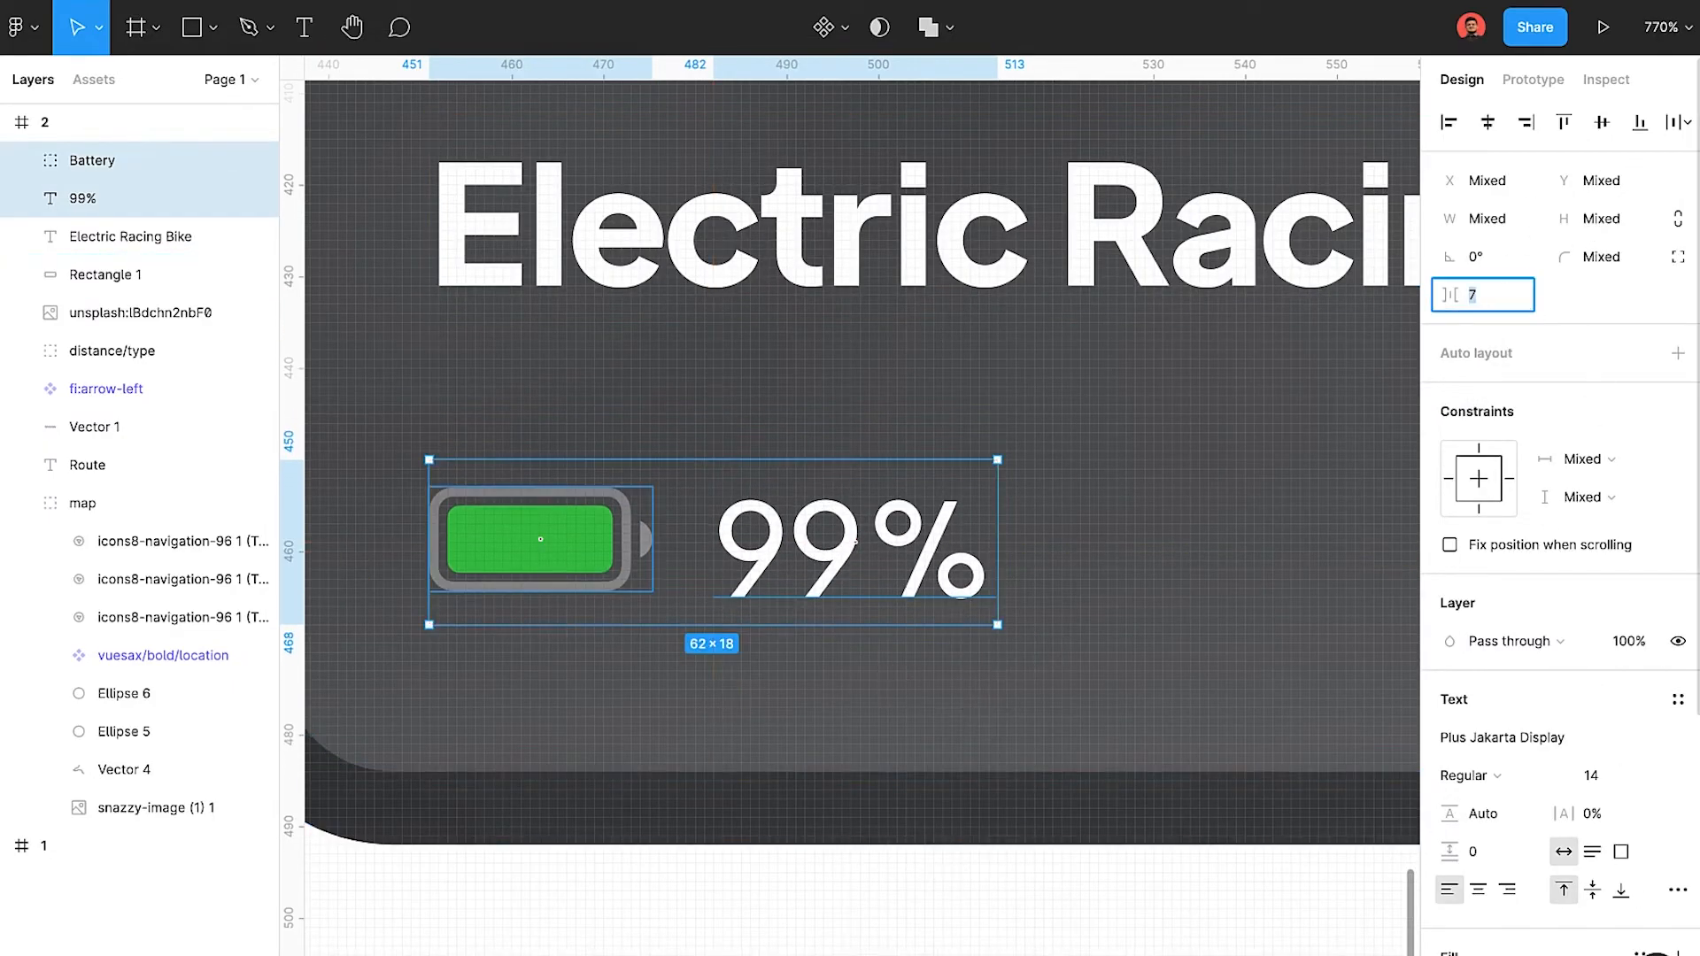
click(482, 470)
Paste the location pin icon and place it well to the right of the 99% text.
scroll(410, 620, down, 2)
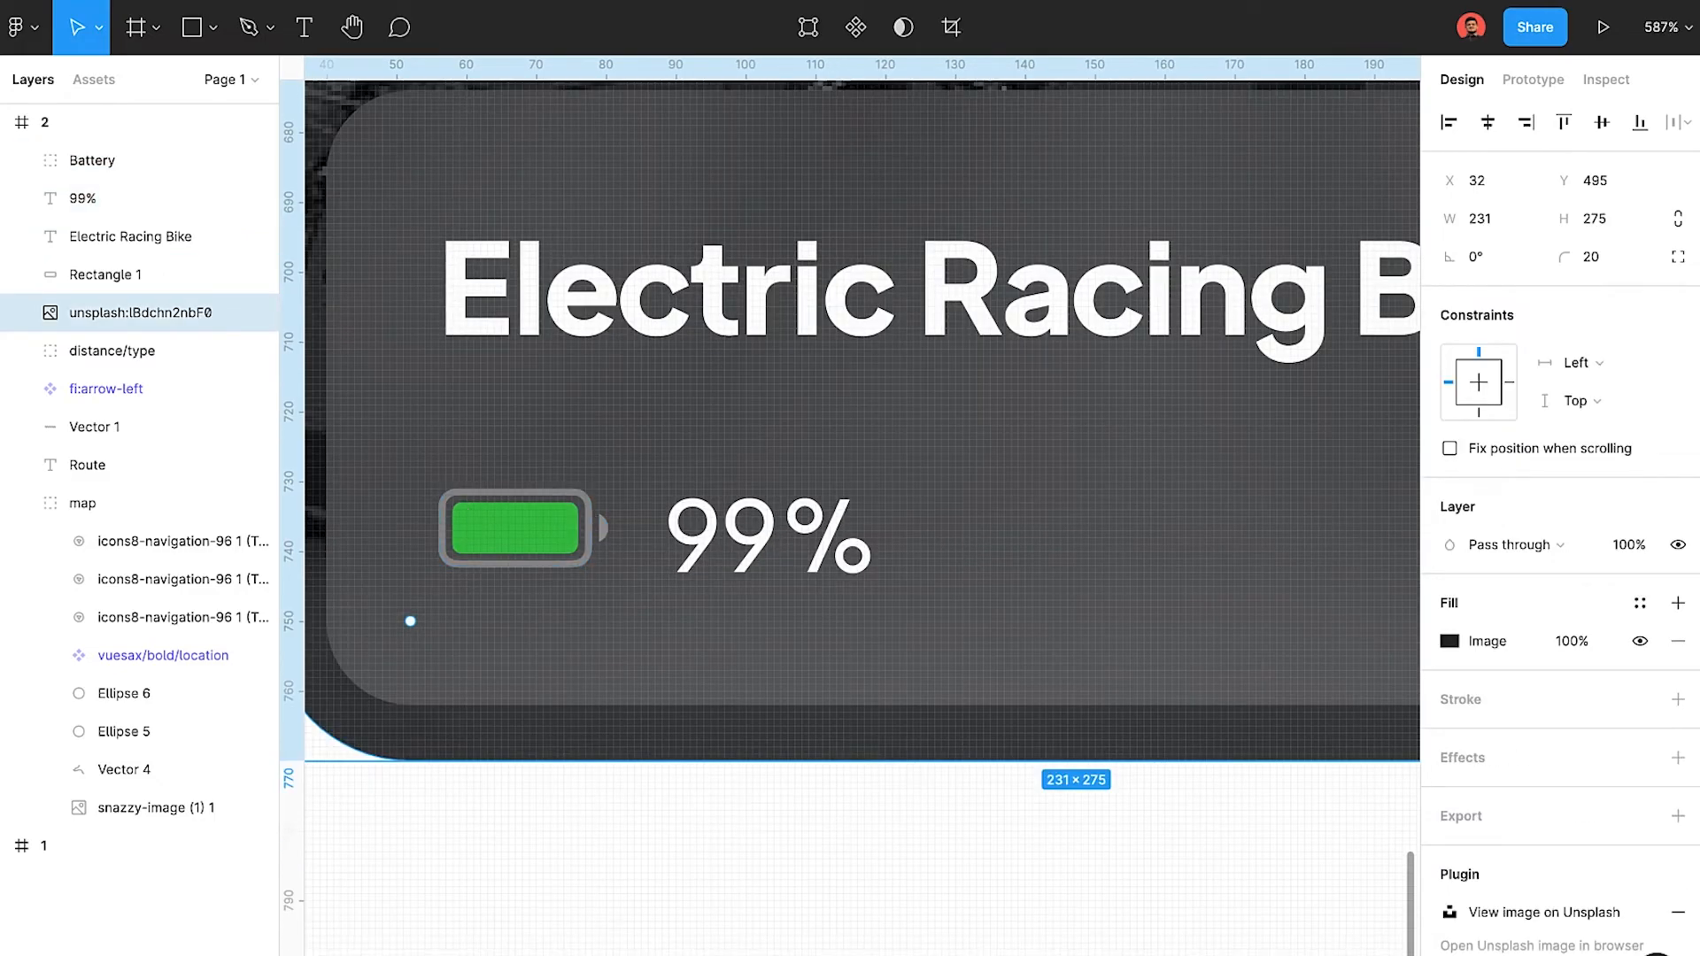
double_click(822, 673)
key(Escape)
click(598, 547)
key(super+v)
drag(524, 558, 1339, 519)
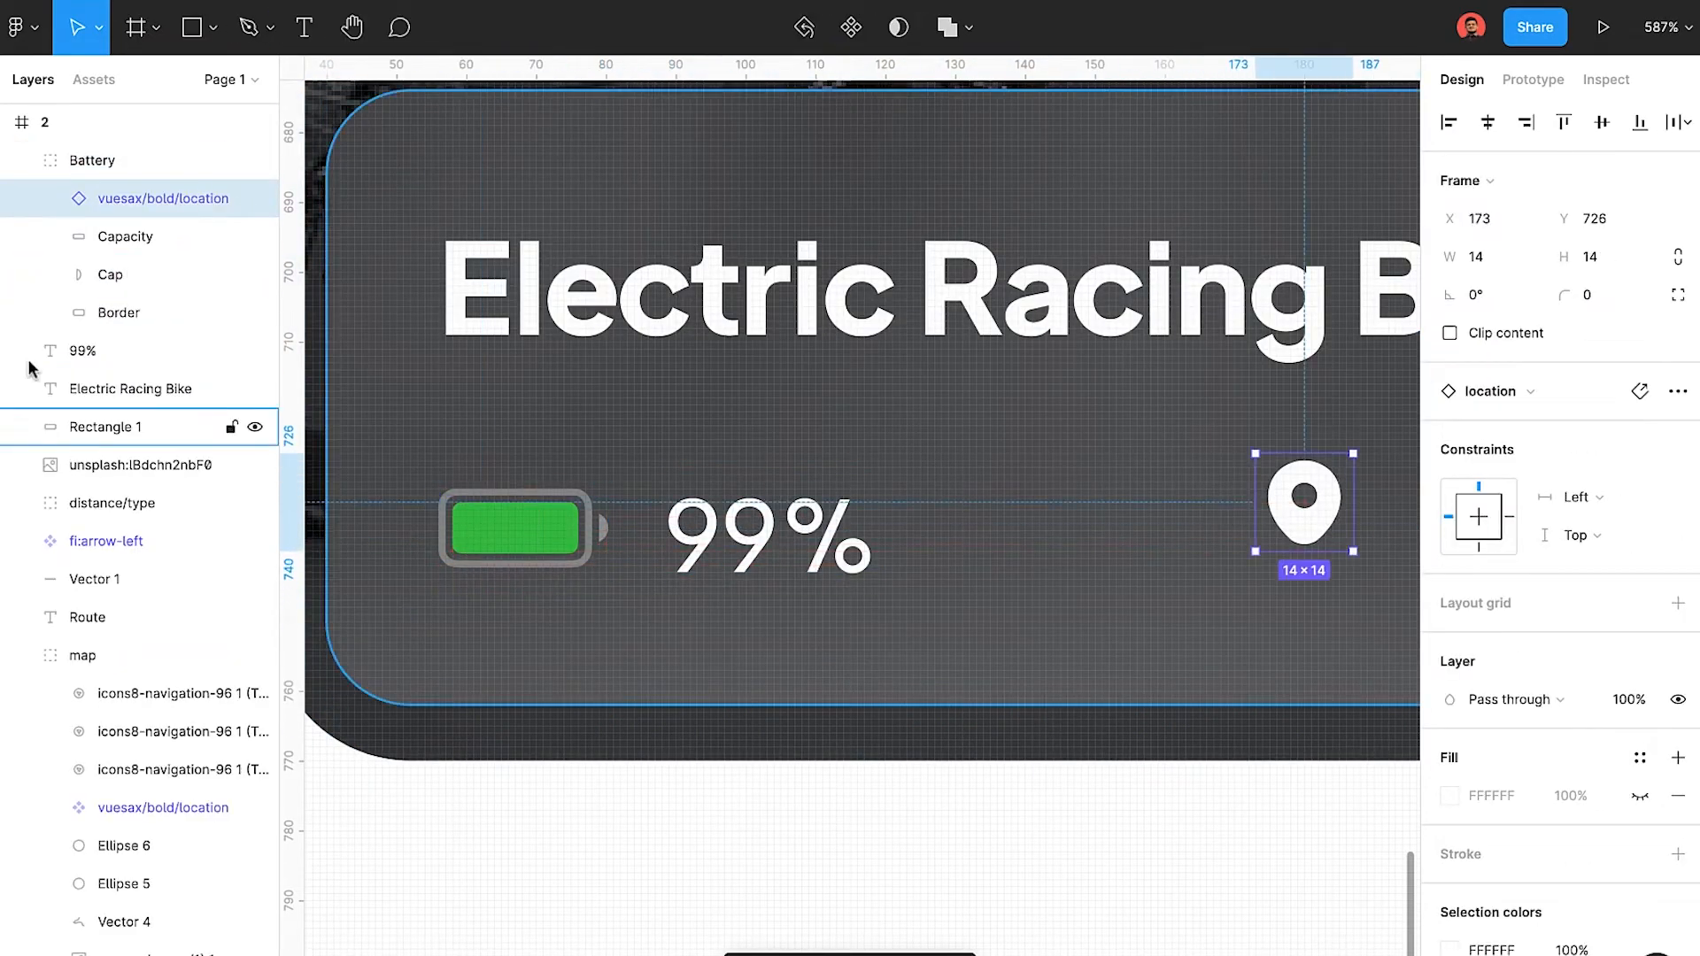
Take the location icon out of the Battery group and line it up with the battery row, closer to the 99% text.
drag(28, 199, 27, 146)
click(27, 196)
scroll(635, 532, down, 2)
drag(1168, 524, 993, 548)
shift+click(554, 510)
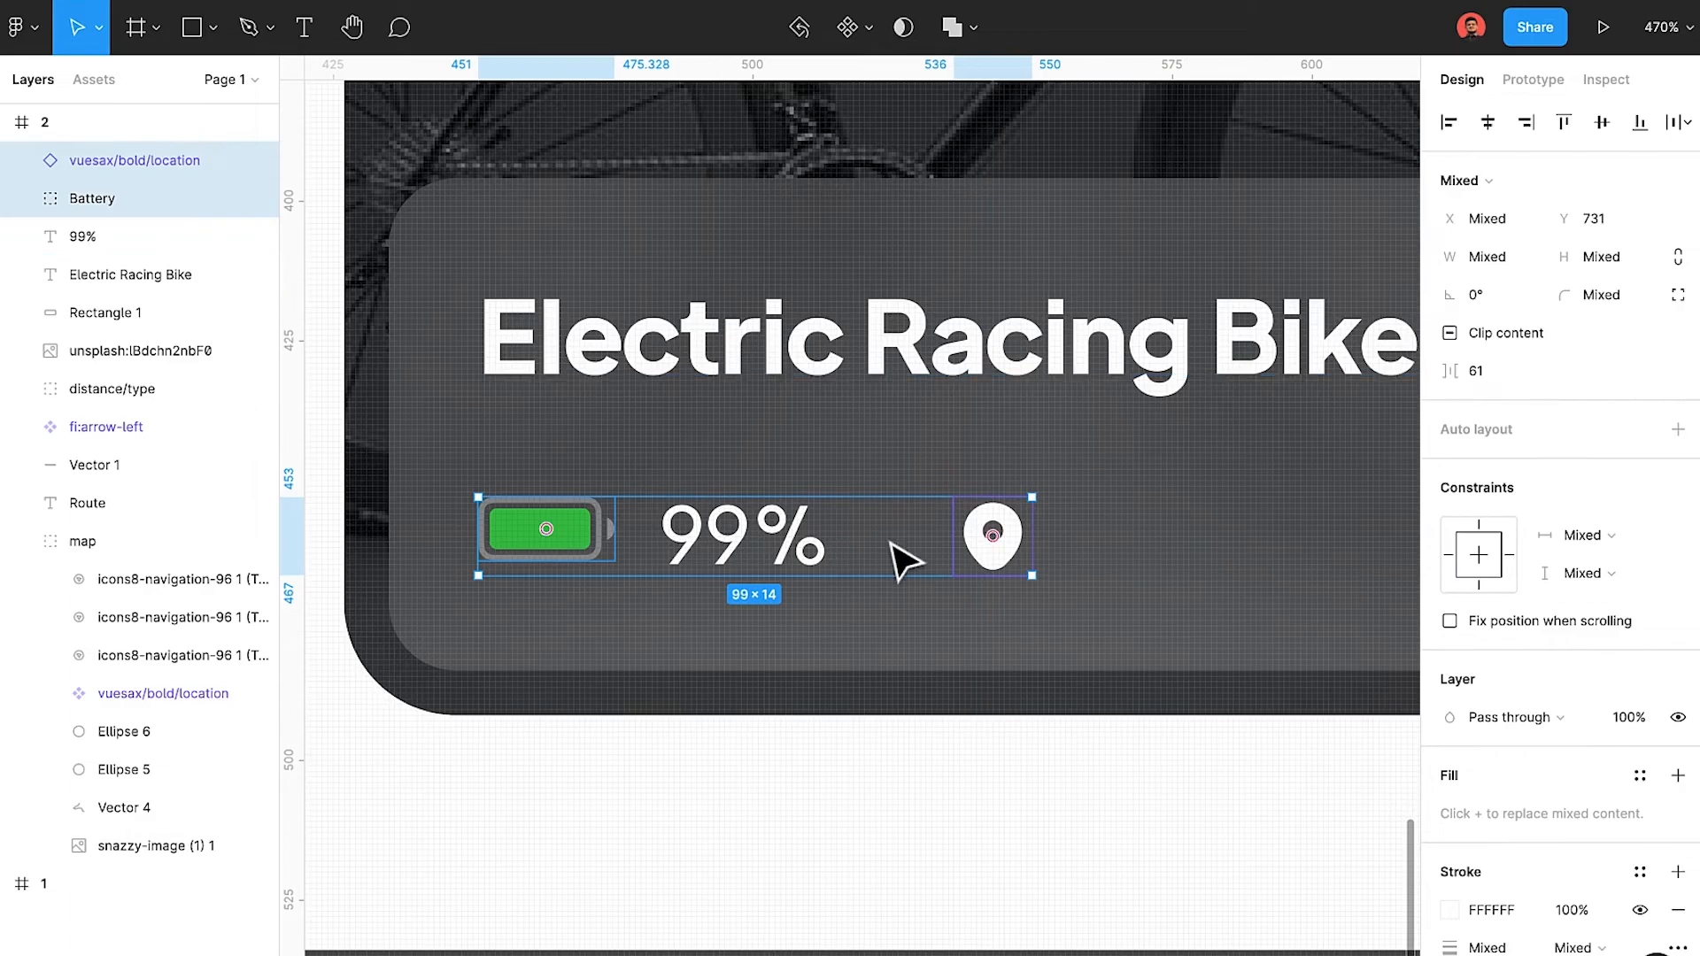
shift+click(744, 536)
Reset the 99% text's fractional X position and put it back beside the battery icon.
click(779, 543)
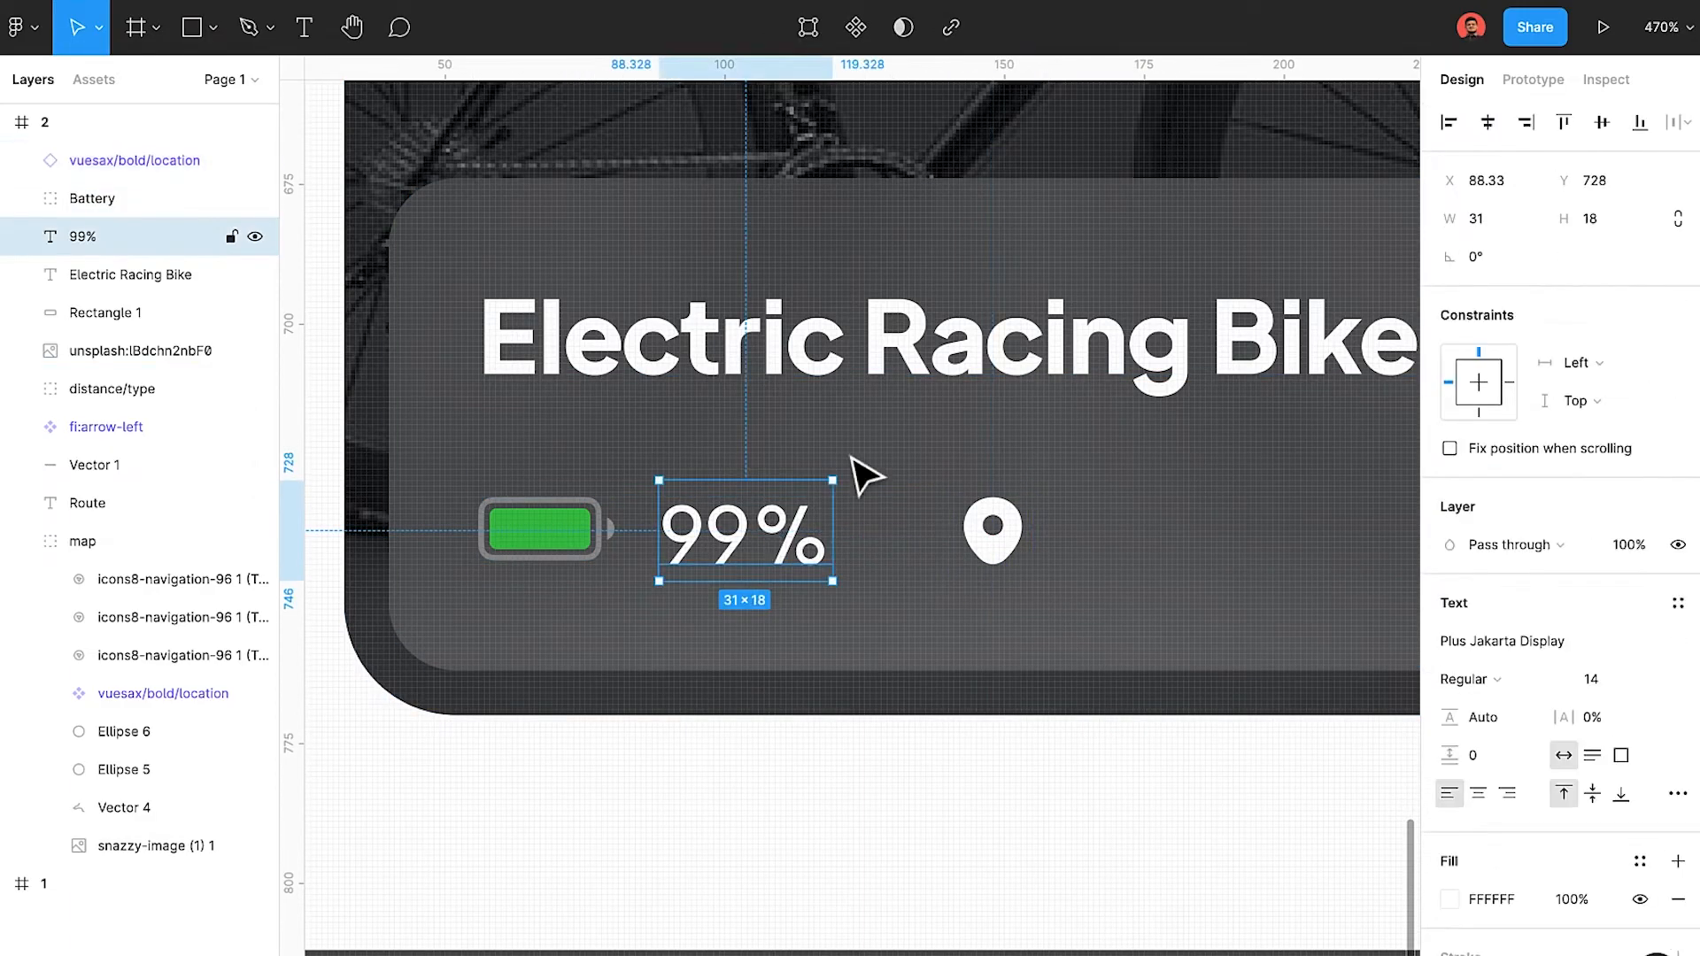
click(1448, 122)
scroll(746, 580, down, 2)
drag(356, 556, 761, 557)
key(alt)
click(946, 541)
Copy the 99% text to X 164 beside the location icon, and nudge the original text and the icon-text pair 2 px left.
drag(801, 558, 1120, 553)
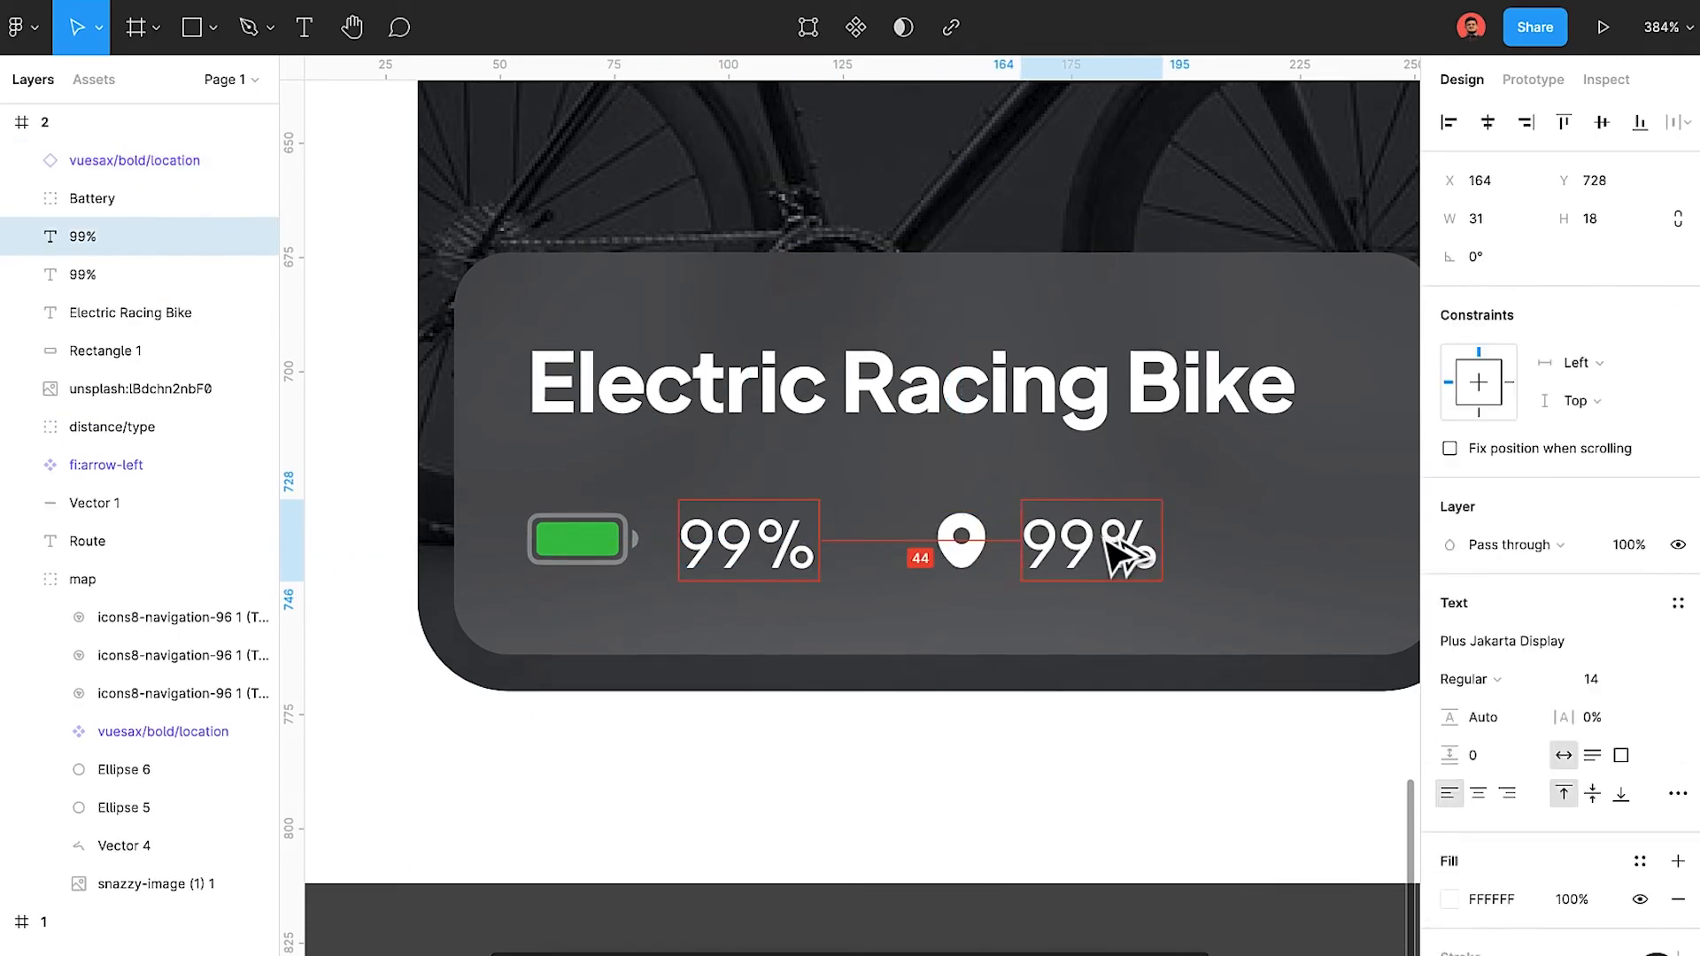
click(717, 553)
key(Left)
key(Left)
click(1082, 549)
shift+click(972, 548)
key(Left)
key(Left)
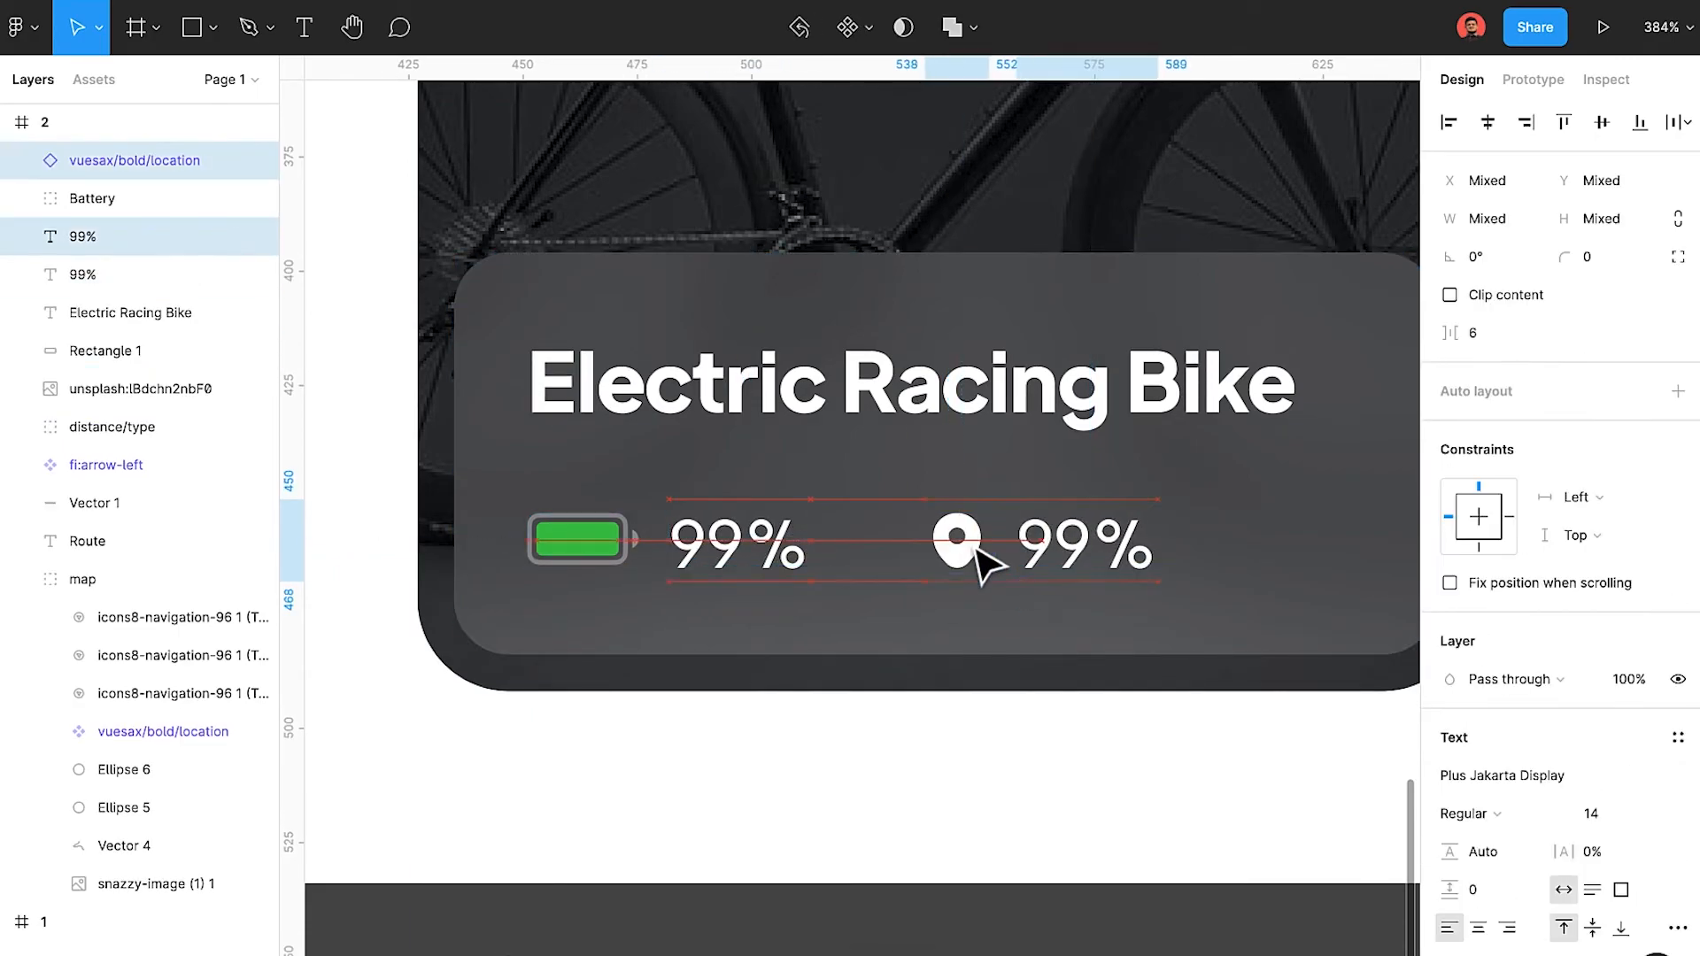
Change the copied text to "1.2 km away" and group each icon with its text.
double_click(1065, 561)
key(Escape)
shift+click(961, 544)
key(ctrl+g)
click(726, 544)
shift+click(561, 533)
key(ctrl+g)
Group the title, both icon groups and the blurred rectangle as "card", and group that with the bike photo as "1".
shift+click(673, 465)
shift+click(787, 406)
key(ctrl+g)
double_click(114, 162)
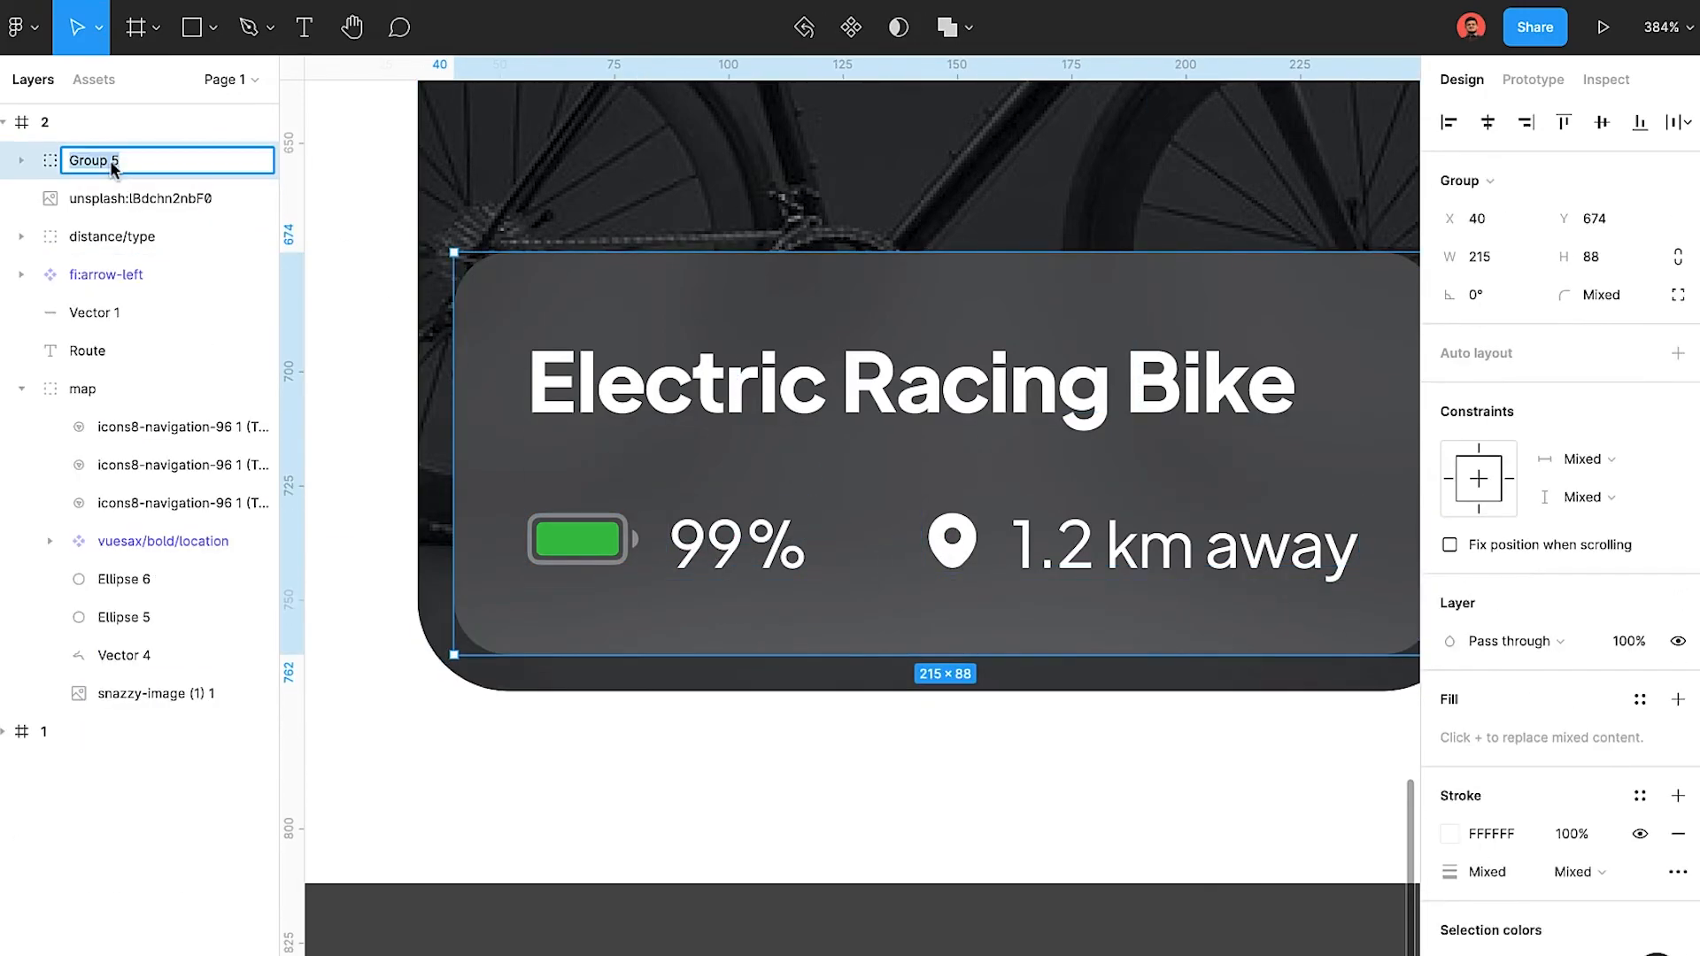
scroll(778, 174, down, 2)
shift+click(779, 174)
key(ctrl+g)
double_click(113, 160)
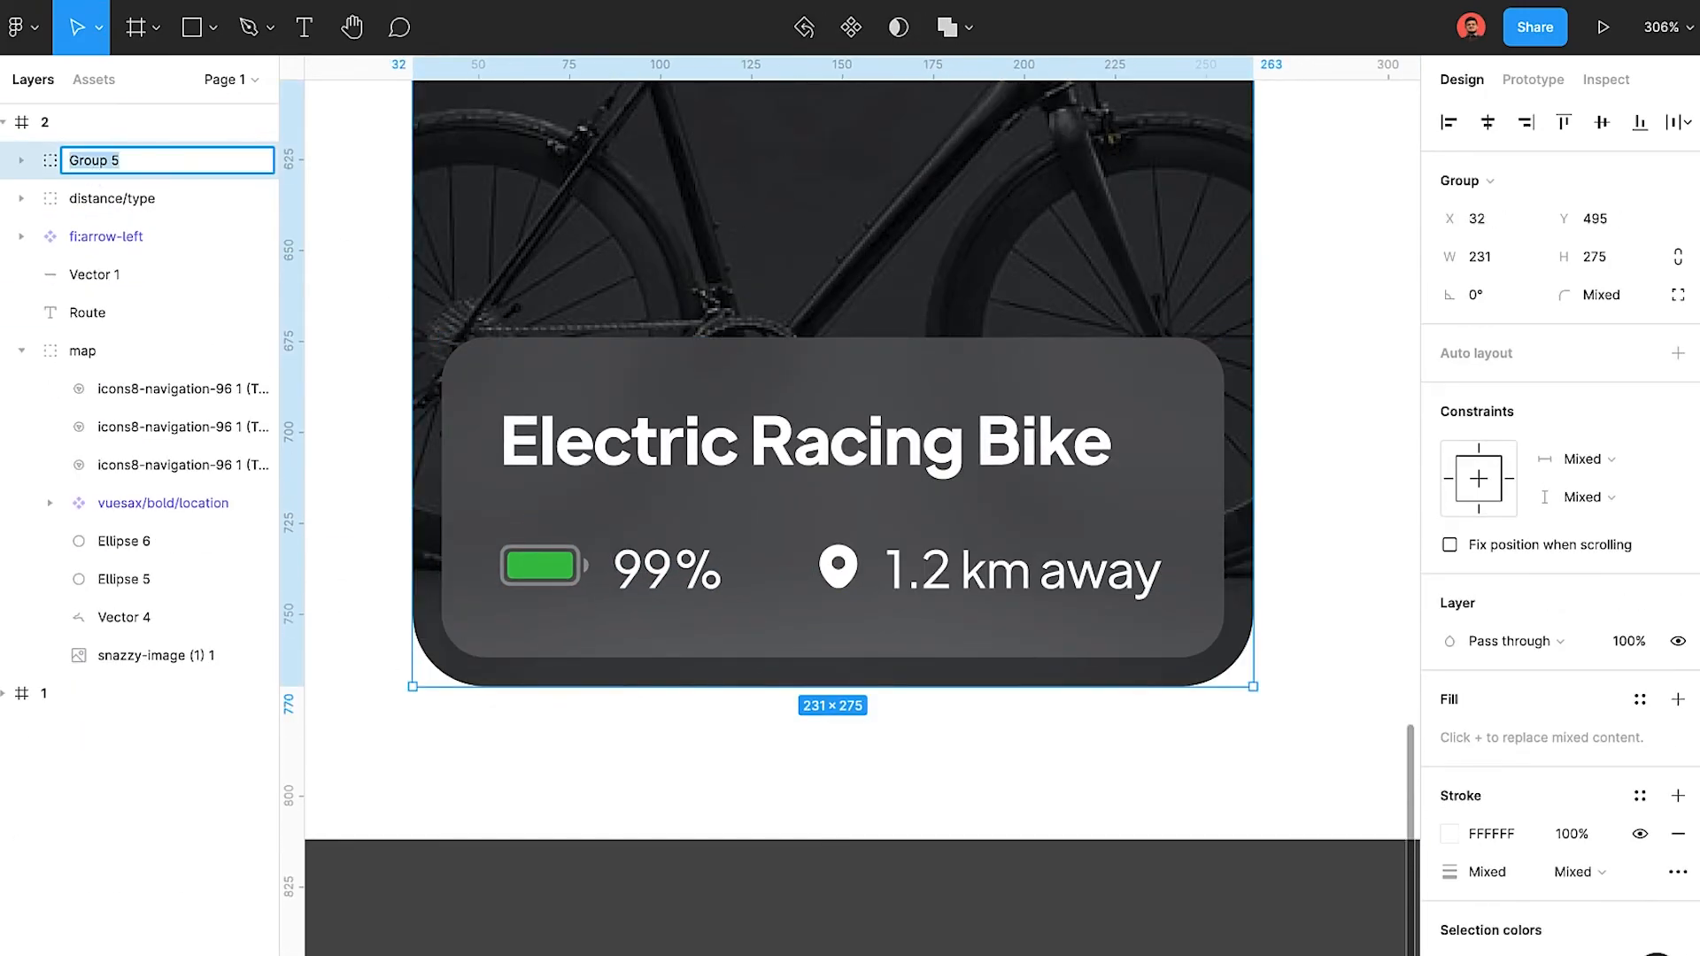
Duplicate the bike card to the right and place the copy inside the Route frame at X 287, Y 495.
scroll(487, 734, down, 5)
alt+drag(595, 548, 821, 548)
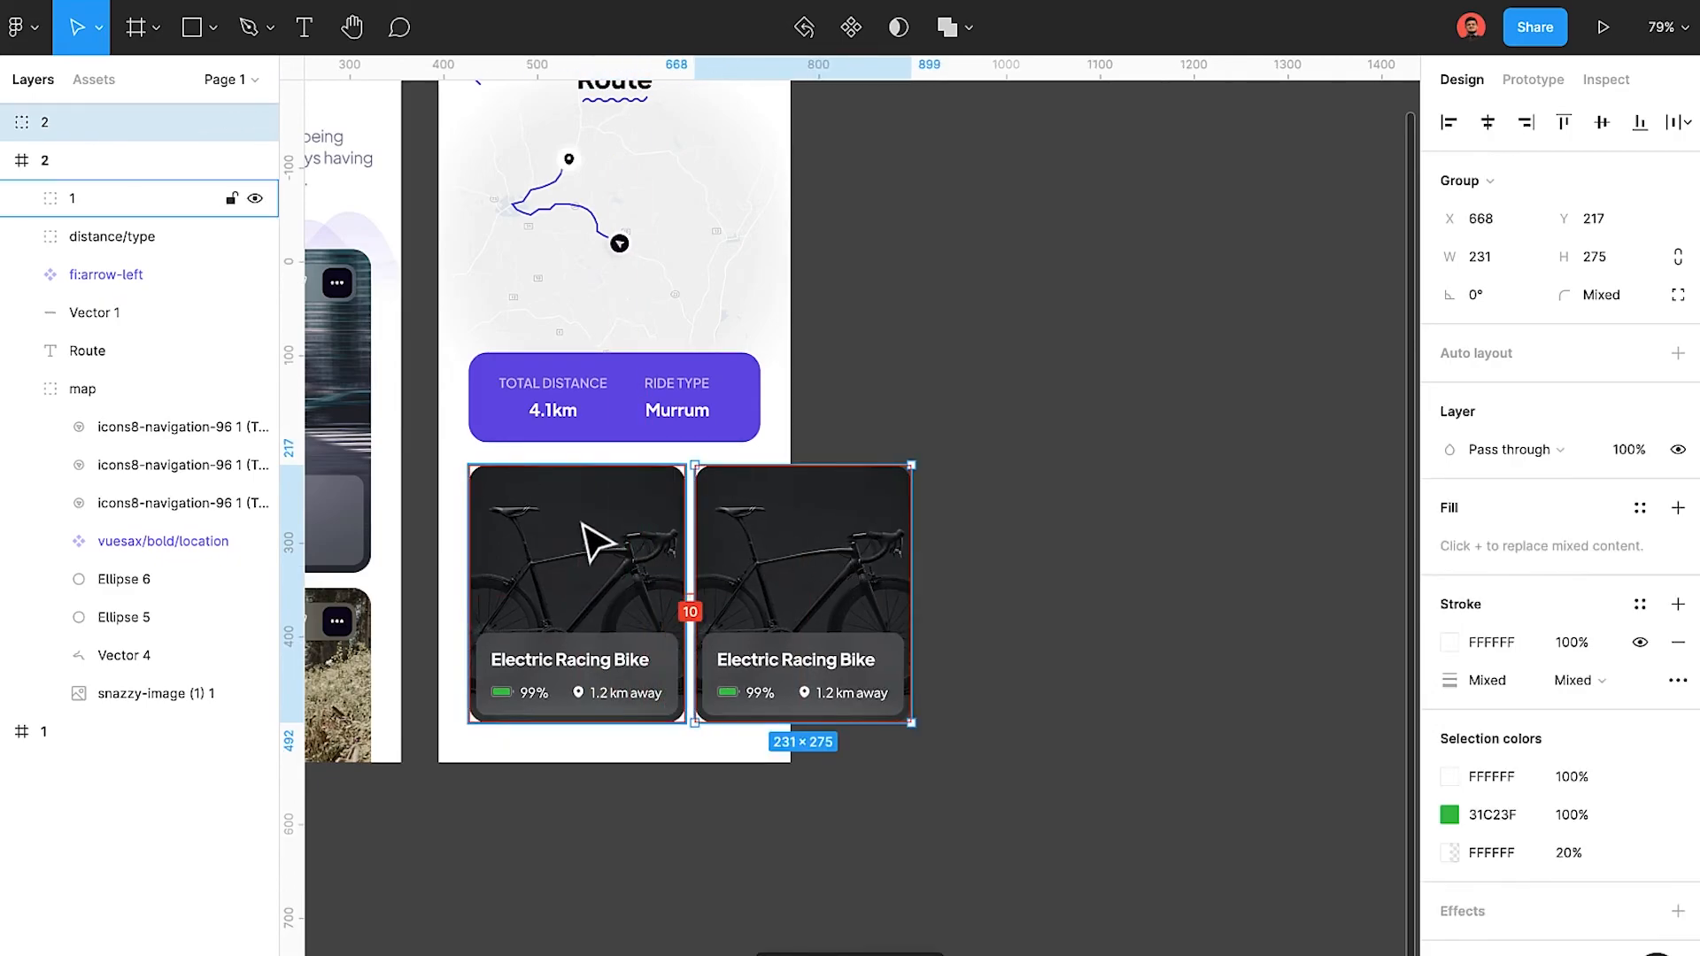
drag(133, 178, 135, 179)
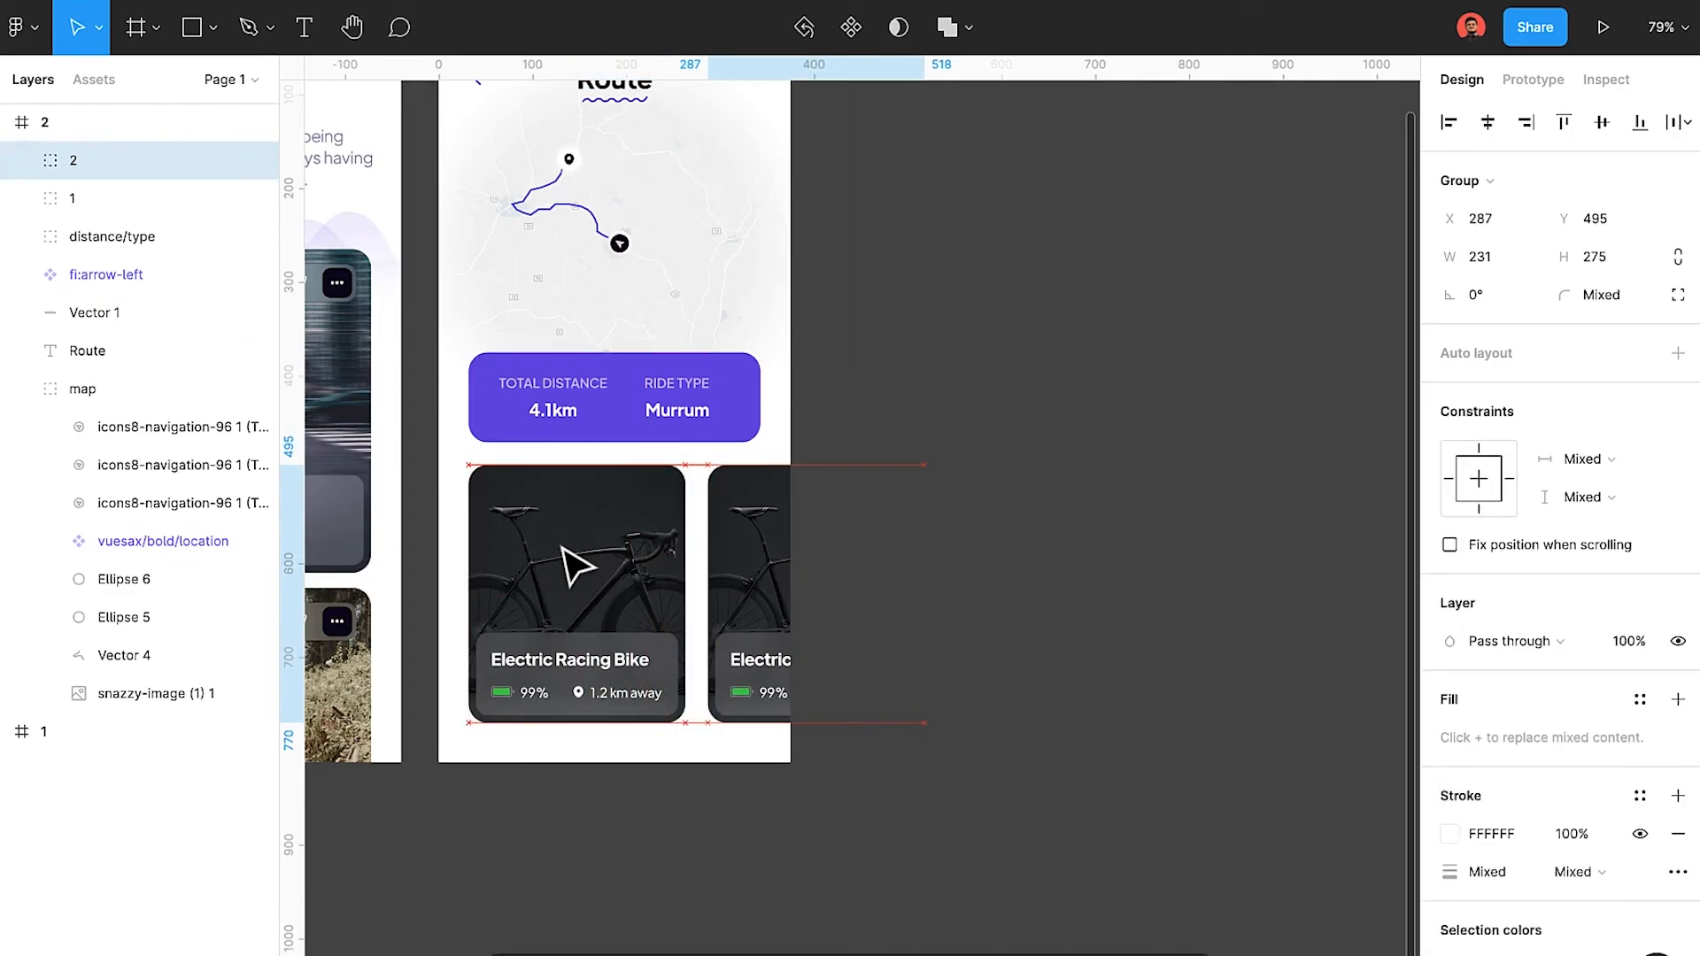
On the second card, move the location group under the start of the title and the battery group to the right.
double_click(740, 619)
super+click(740, 692)
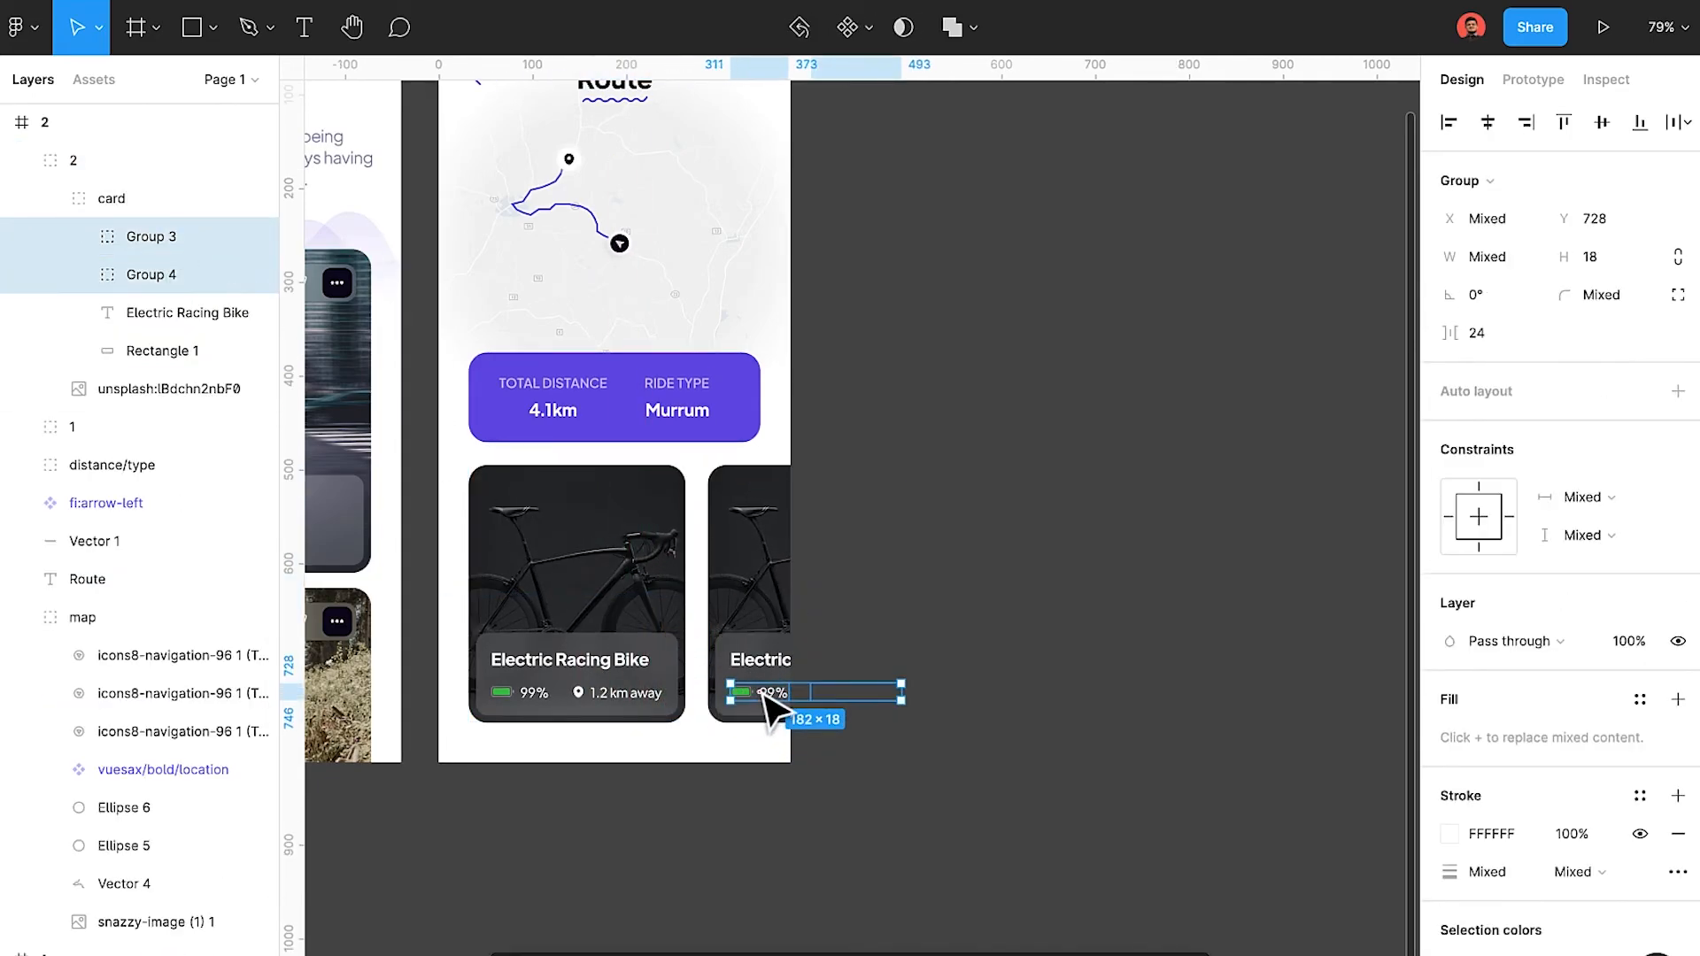
scroll(761, 694, up, 5)
drag(754, 715, 923, 724)
scroll(924, 724, down, 2)
Change the second card's distance text to "12 km away" and its title to "Mountain Bike".
double_click(795, 729)
double_click(795, 729)
drag(822, 719, 722, 712)
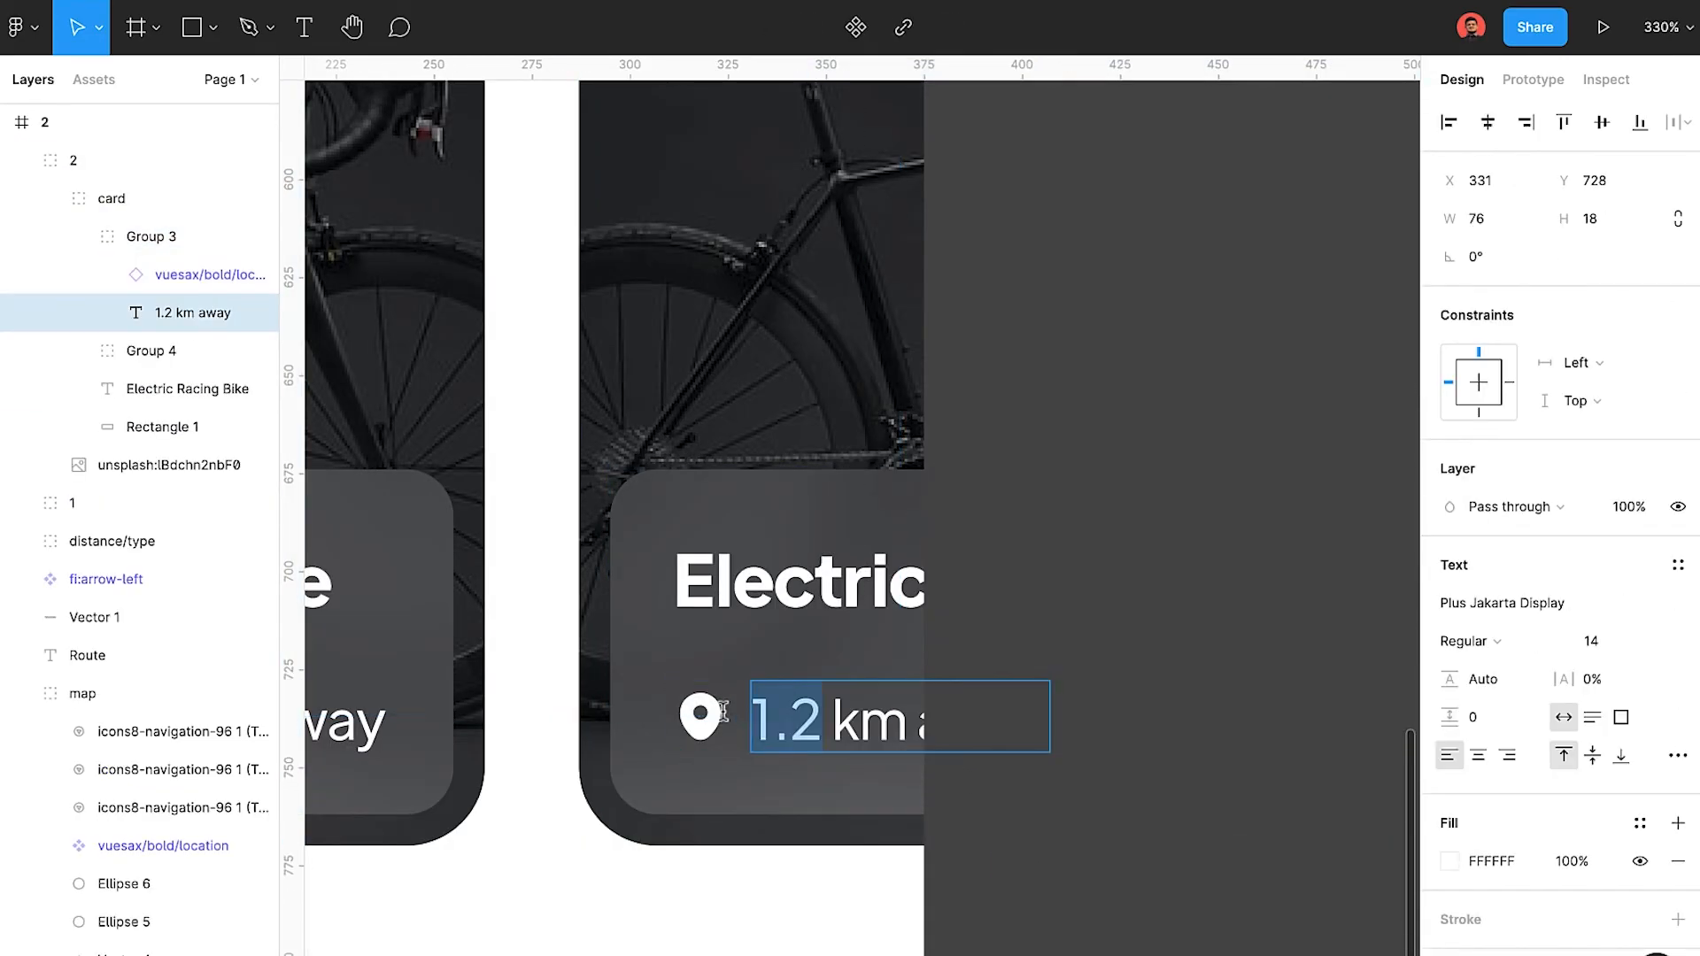
scroll(1097, 872, down, 2)
double_click(841, 634)
key(BackSpace)
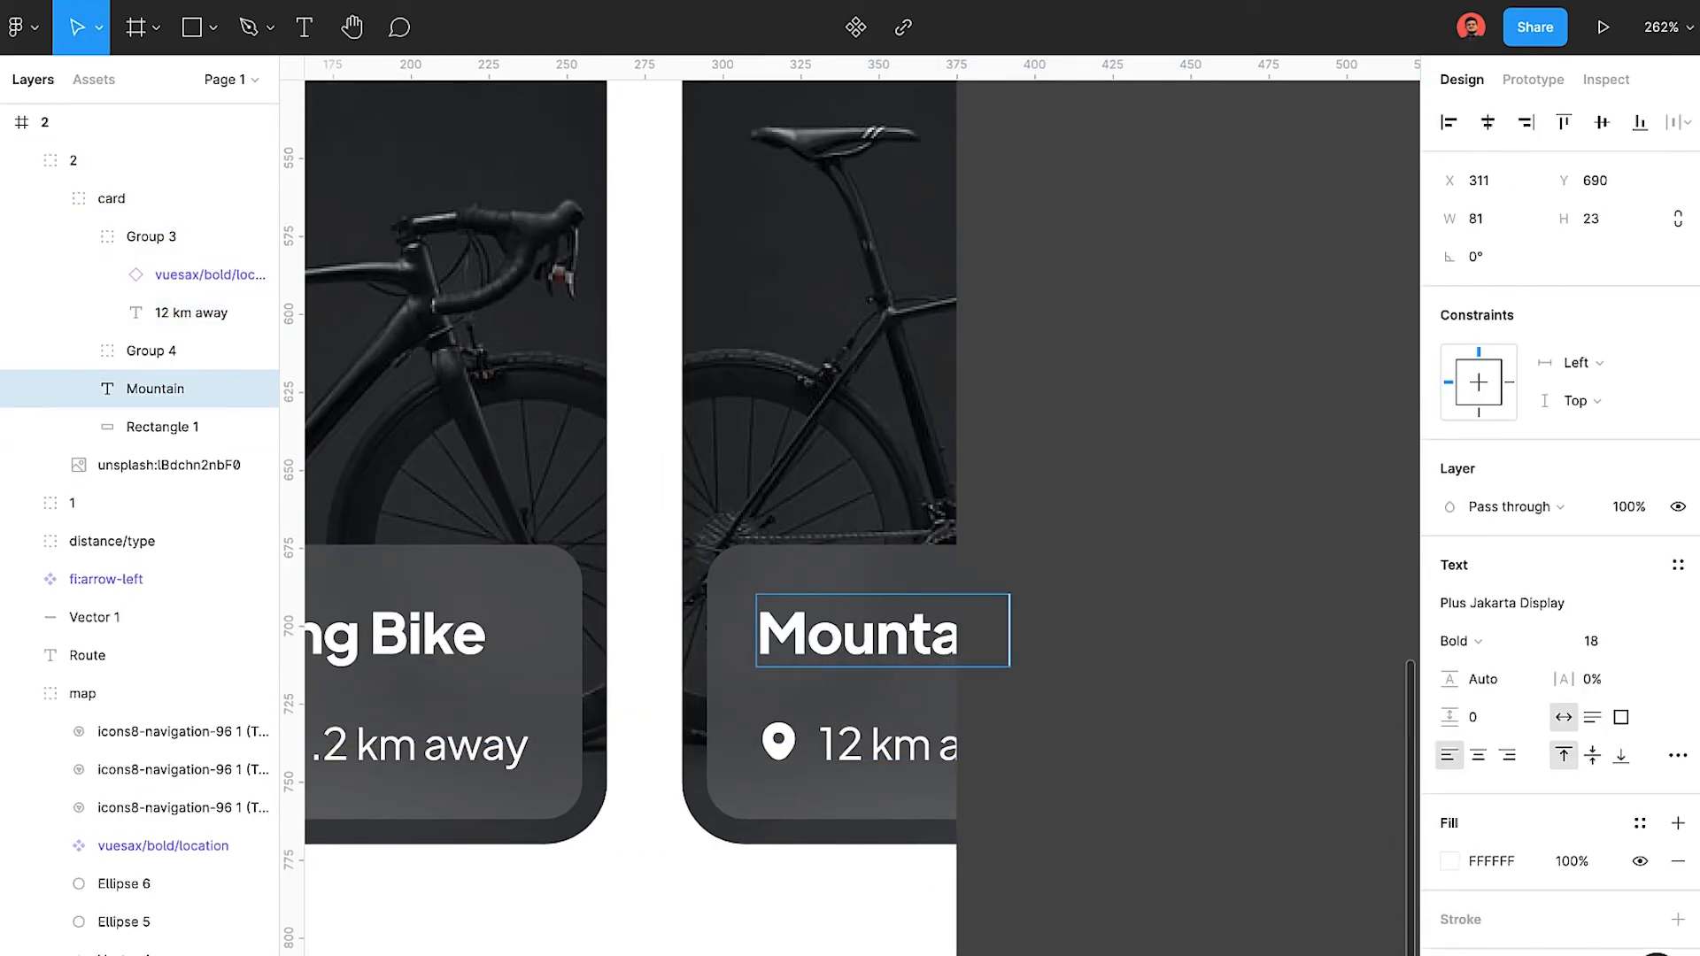
text(Mountain Bike)
key(Escape)
scroll(872, 639, down, 2)
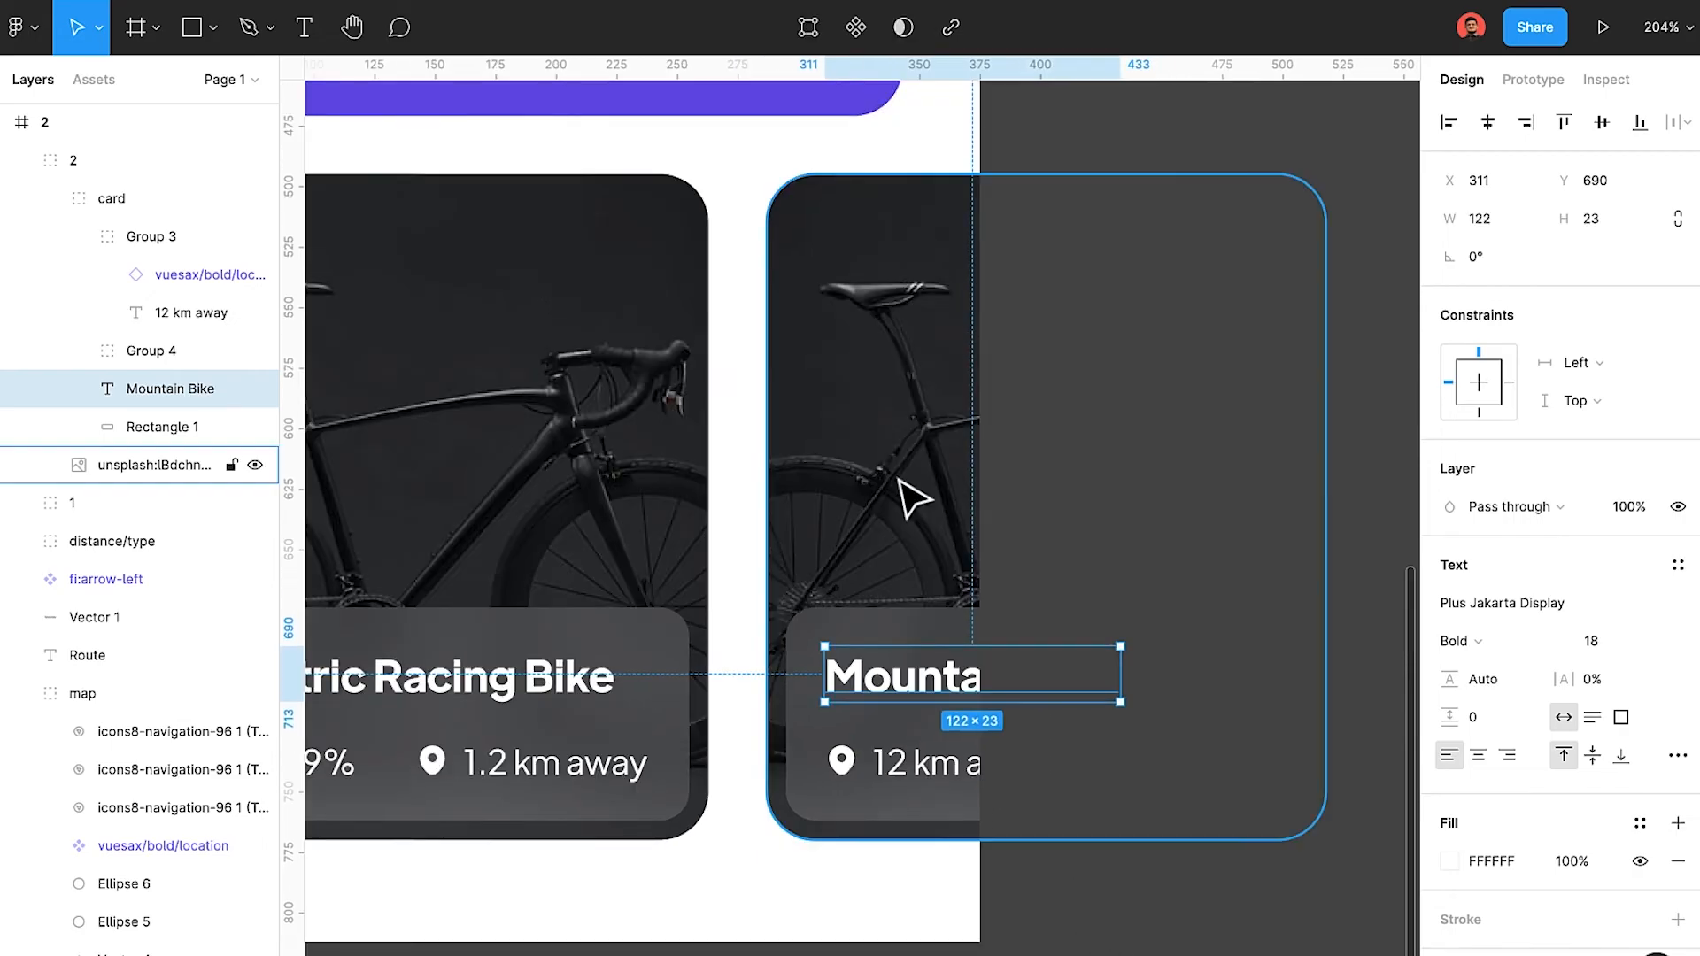
Search Unsplash for "mountain bike", fill the second card's photo with the red mountain bike, and collapse the frame's layers.
click(869, 434)
key(super+alt+p)
text(mountain bike)
key(Return)
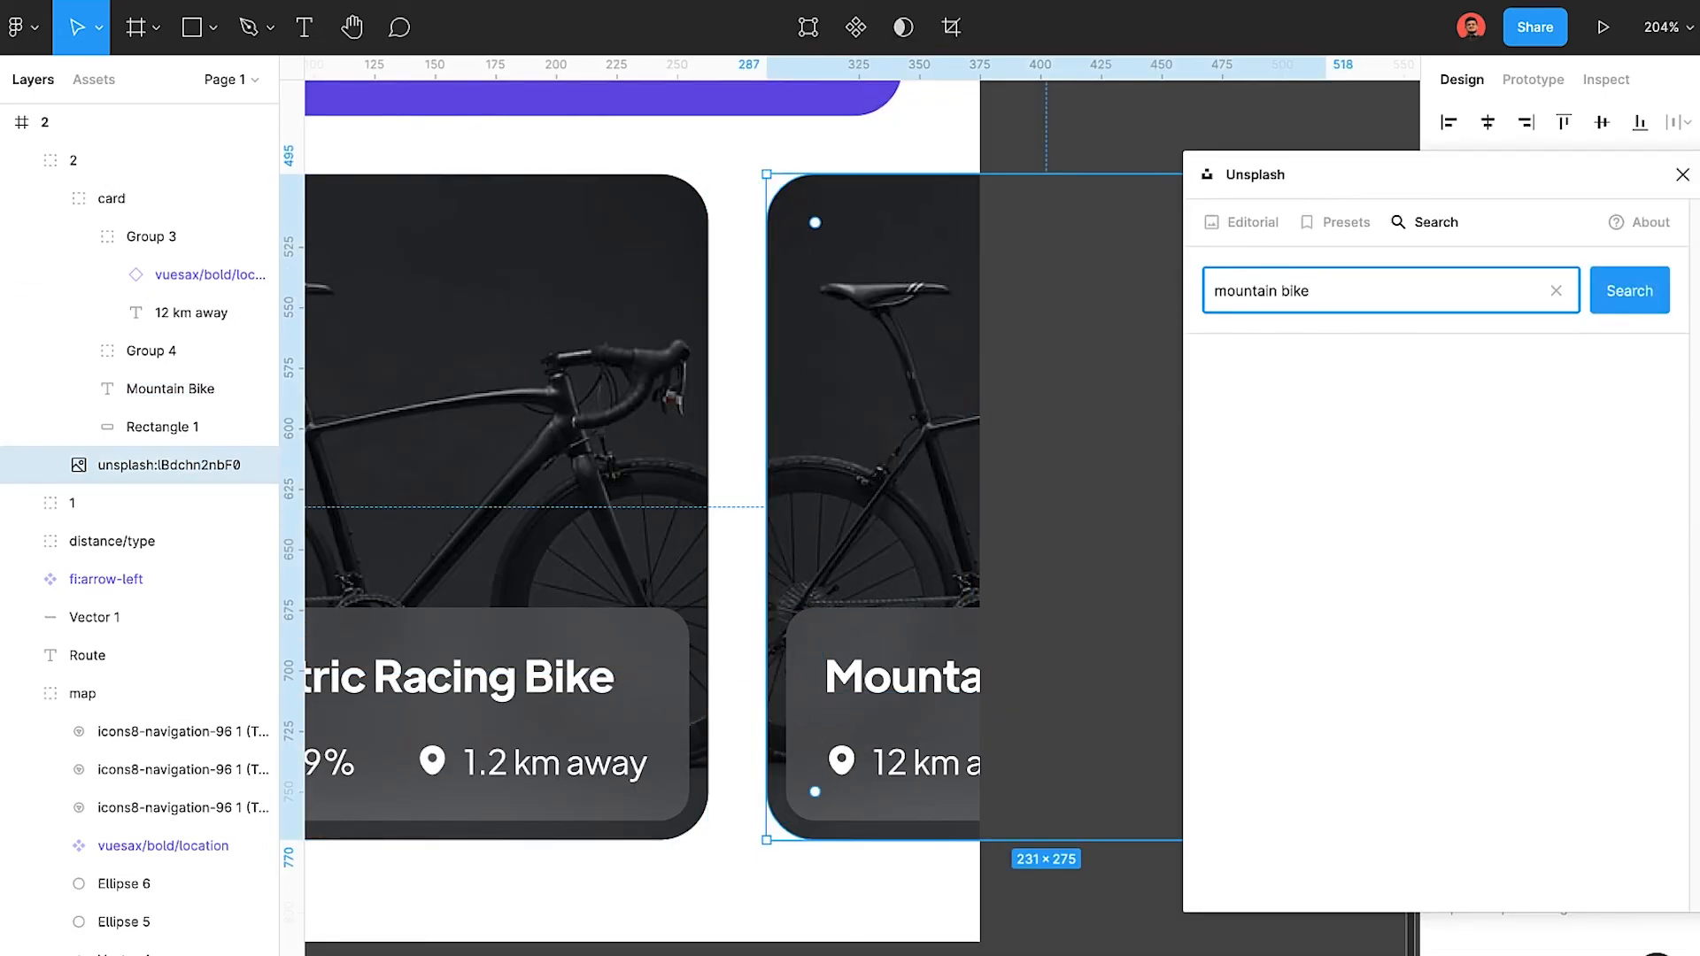
scroll(1411, 710, down, 5)
scroll(1411, 710, down, 10)
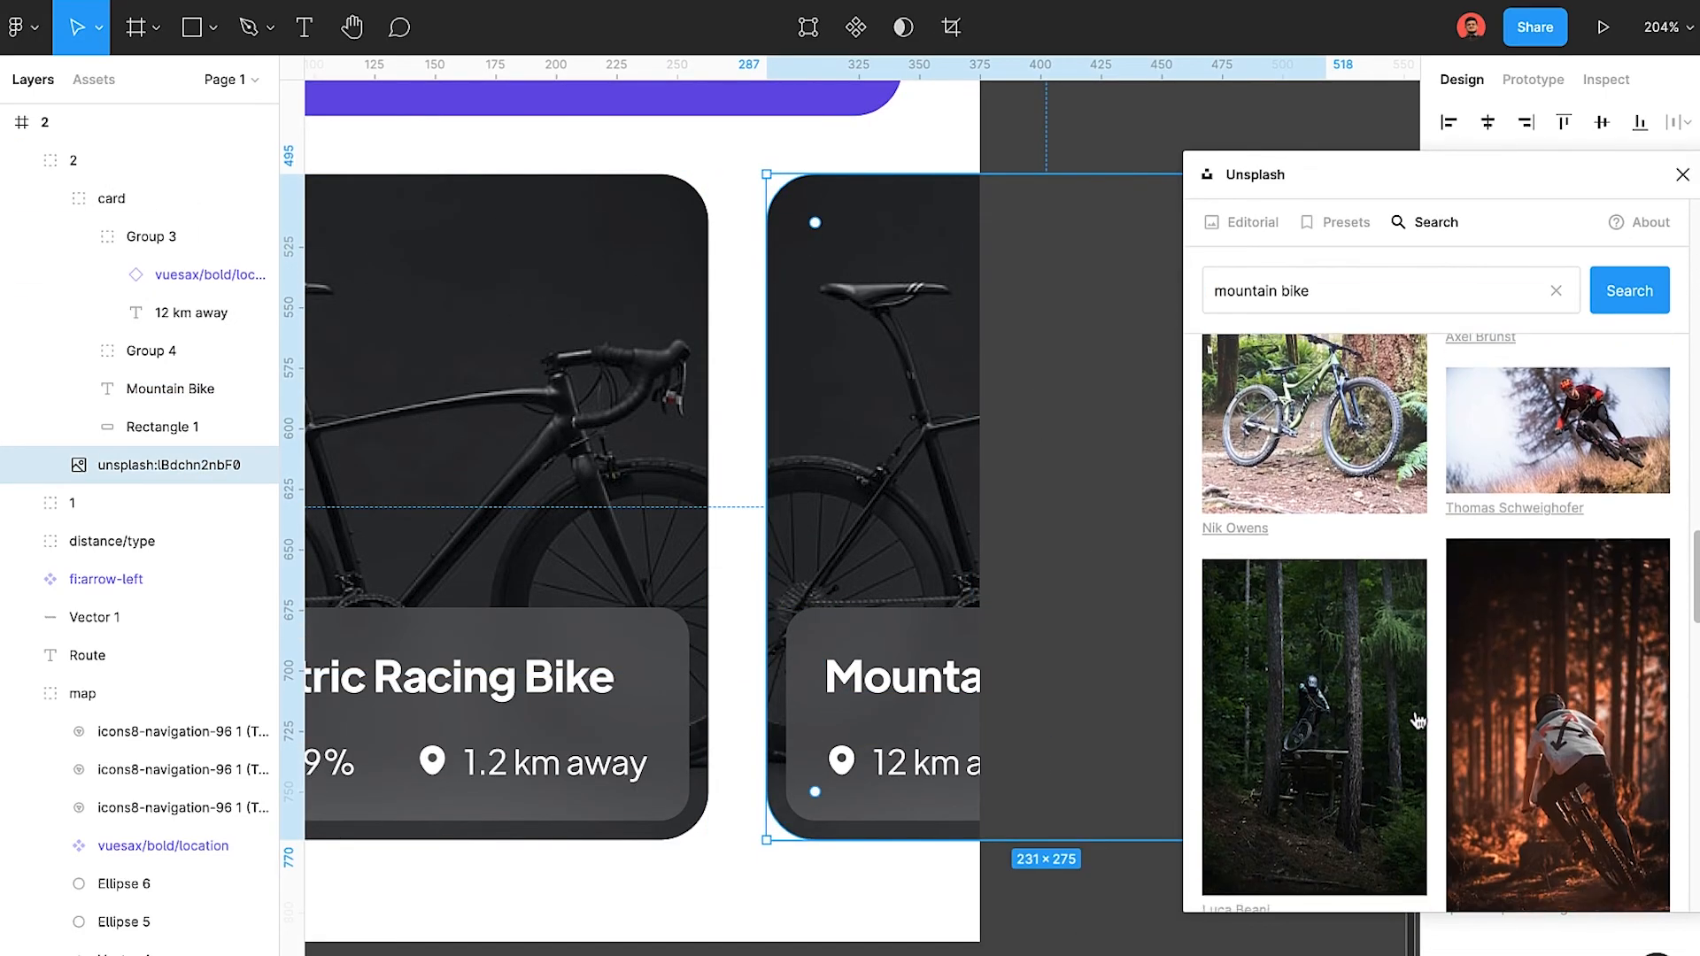
click(1681, 175)
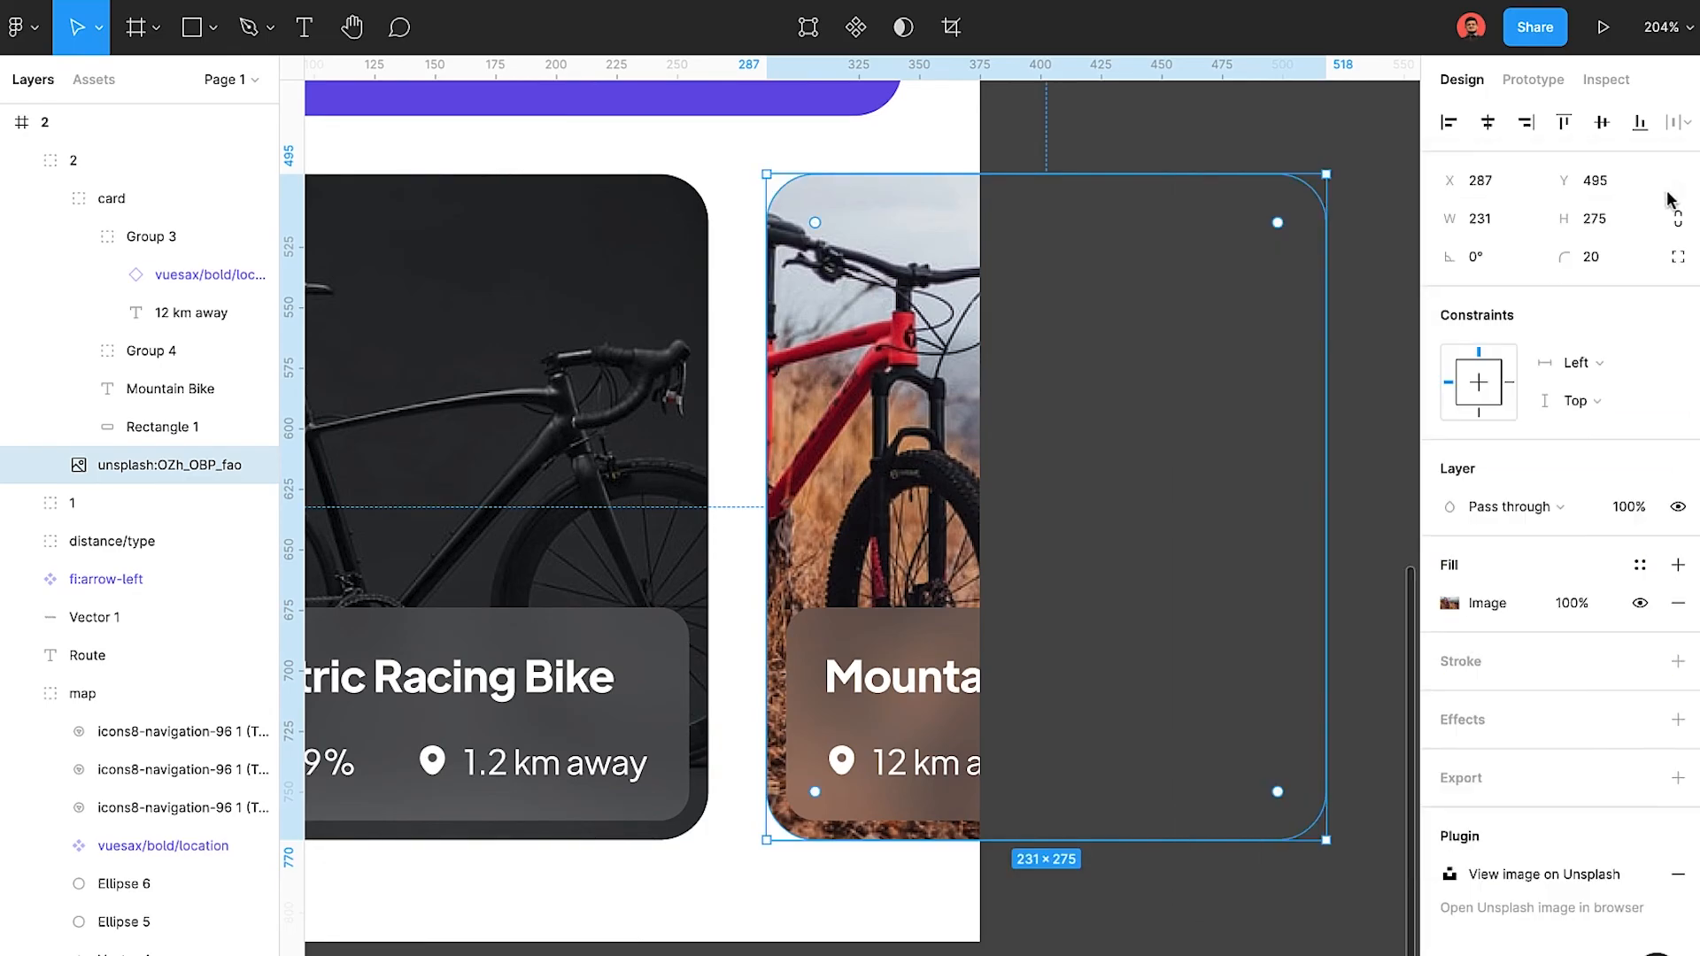
scroll(1338, 361, down, 8)
click(1338, 361)
click(9, 122)
scroll(1183, 372, up, 4)
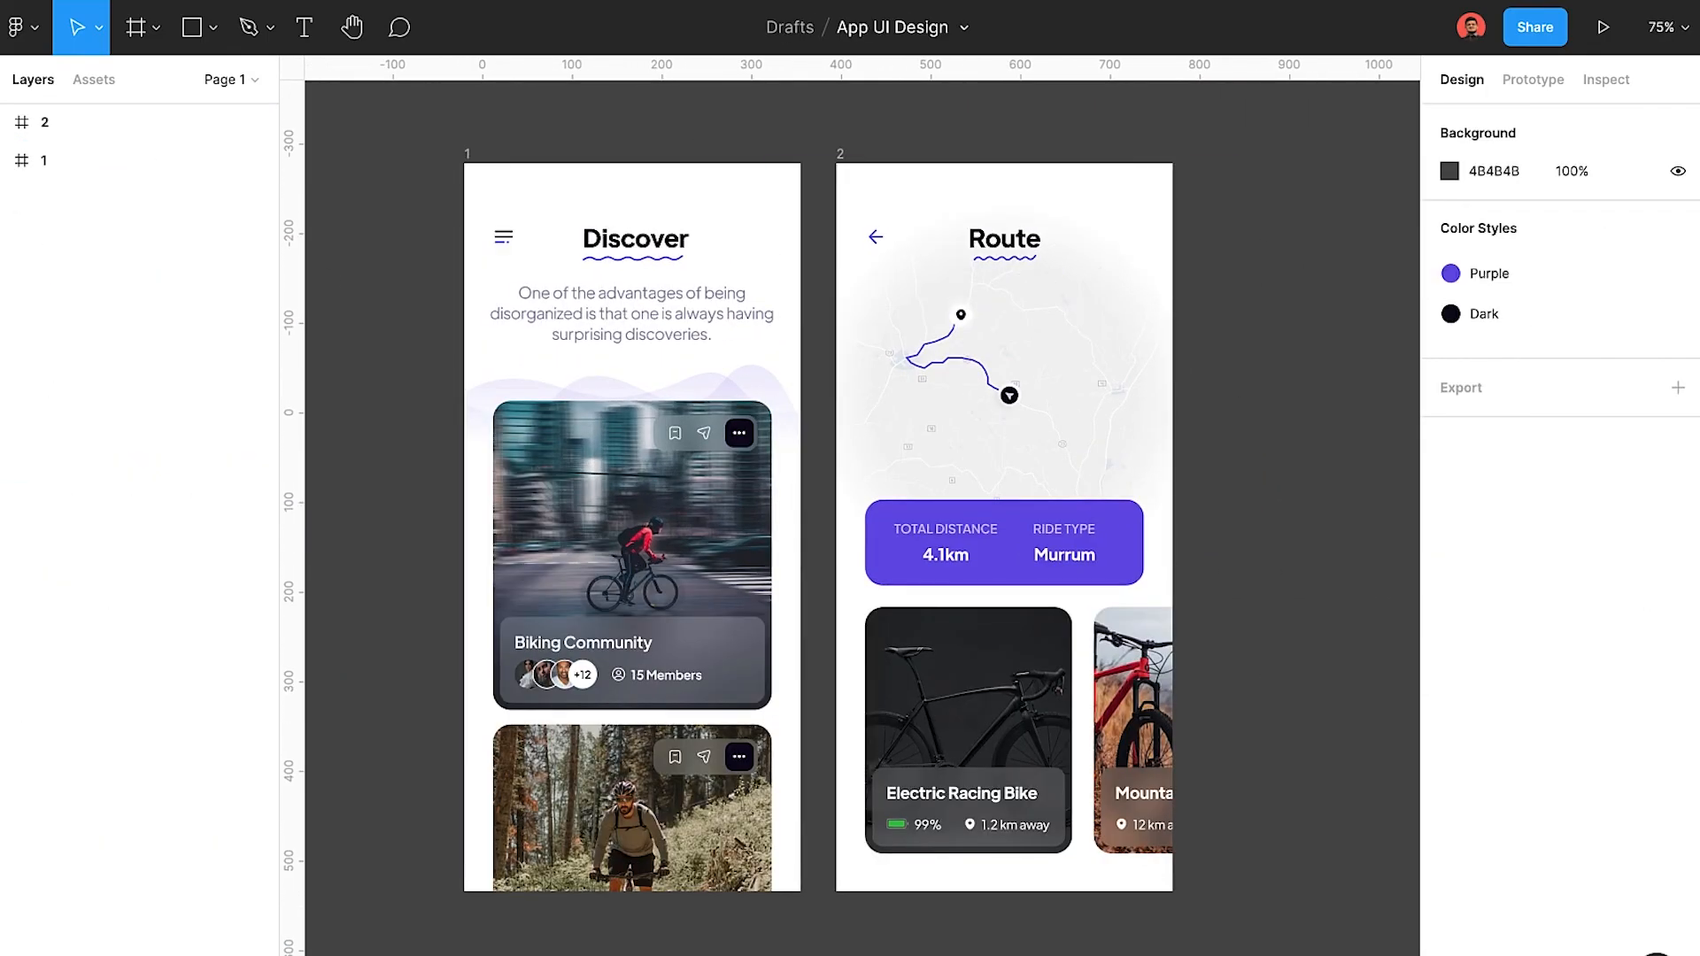